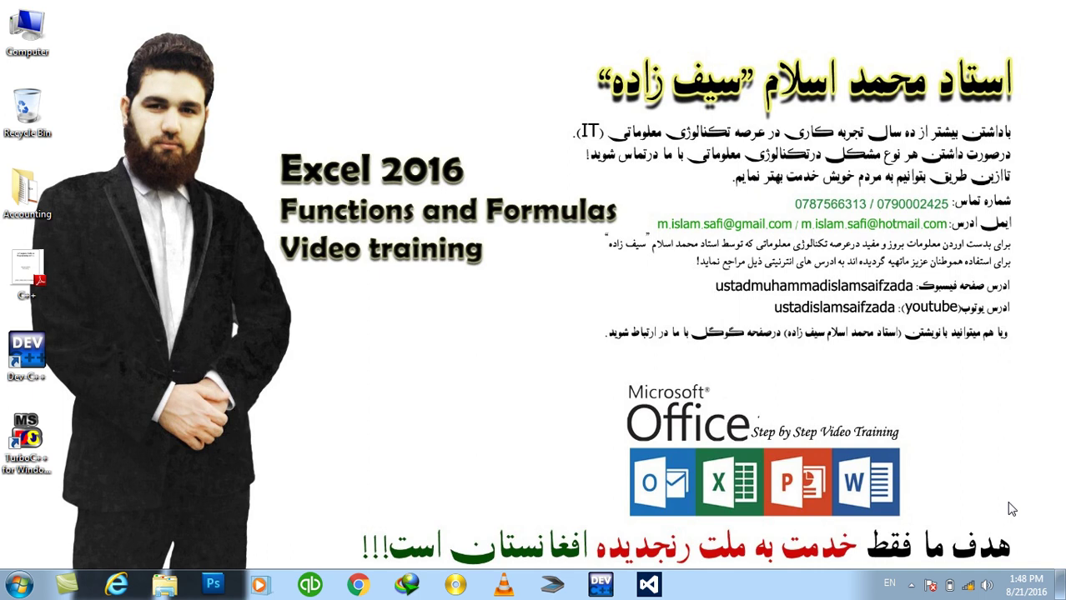
# Launch Excel 2016 from the Run box and close the activation notice
pyautogui.press('super+r')
pyautogui.write('excel')
pyautogui.press('Return')
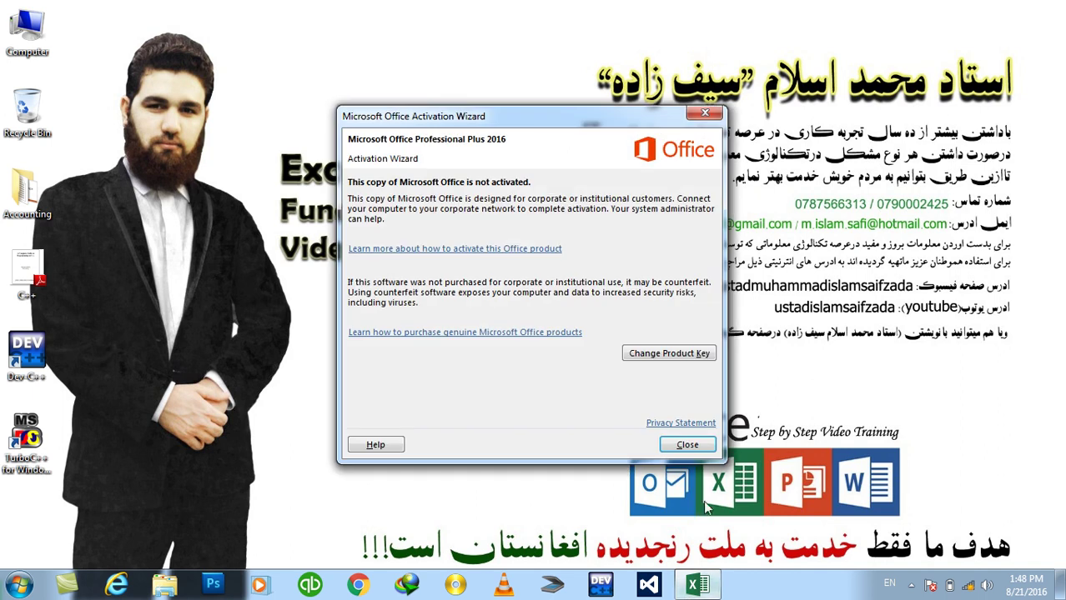
pyautogui.click(687, 445)
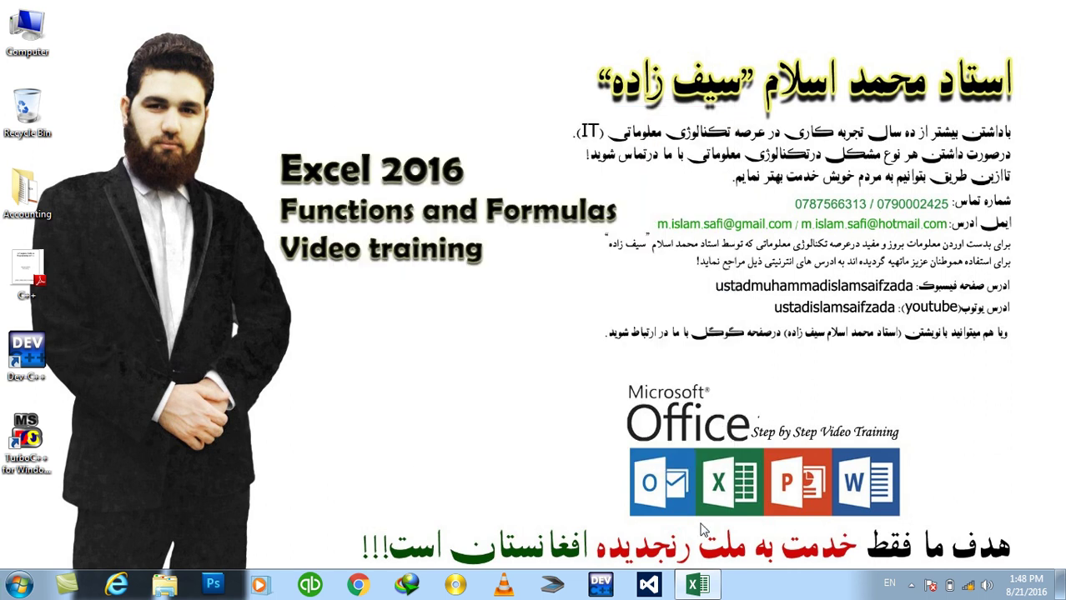
pyautogui.click(700, 586)
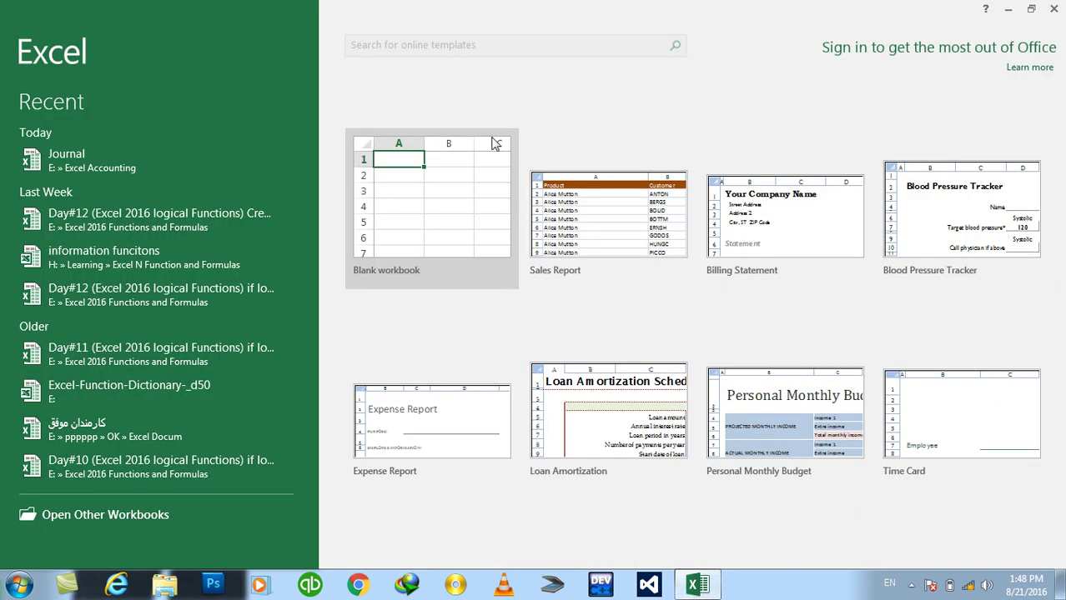
# Create a blank workbook, merge and centre A1:Q2, and make row 2 taller
pyautogui.click(458, 212)
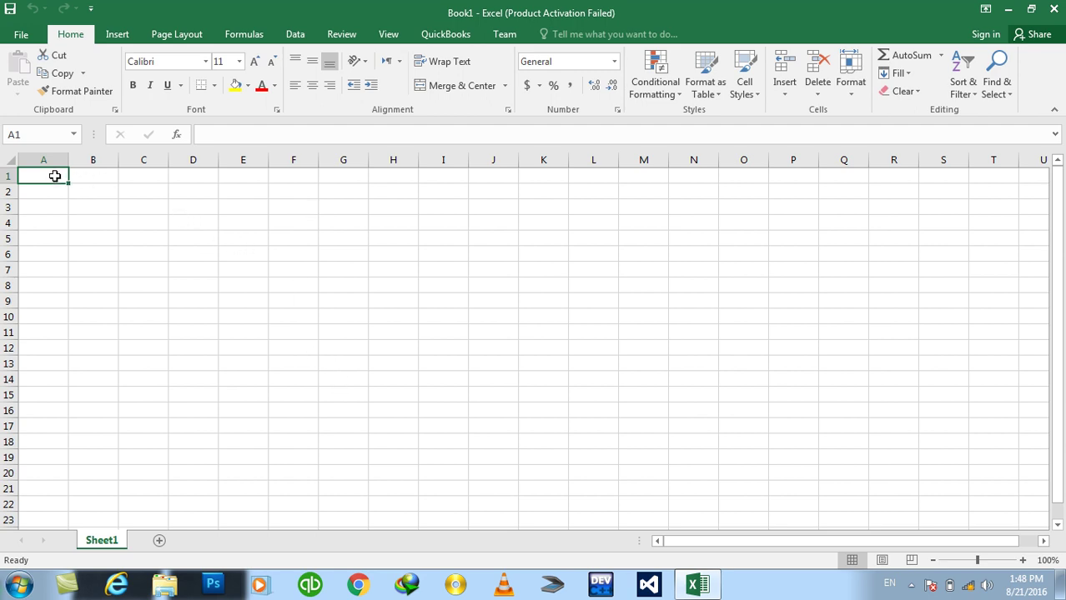
pyautogui.moveTo(54, 176); pyautogui.dragTo(425, 192)
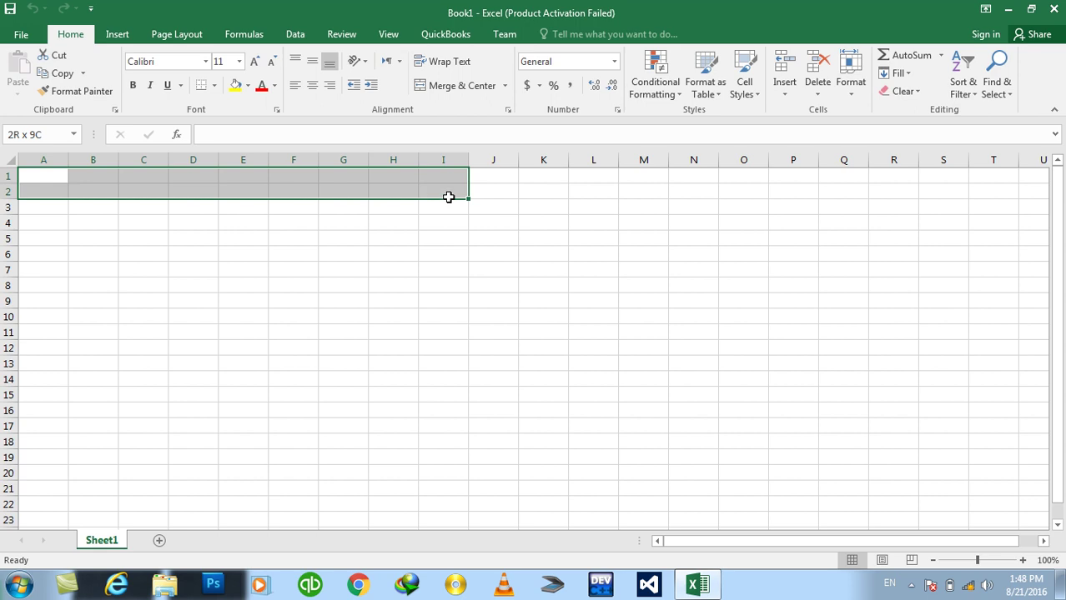
pyautogui.moveTo(425, 194)
pyautogui.mouseDown()
pyautogui.moveTo(778, 205)
pyautogui.moveTo(859, 183)
pyautogui.moveTo(861, 201)
pyautogui.moveTo(857, 192)
pyautogui.mouseUp()
pyautogui.click(458, 85)
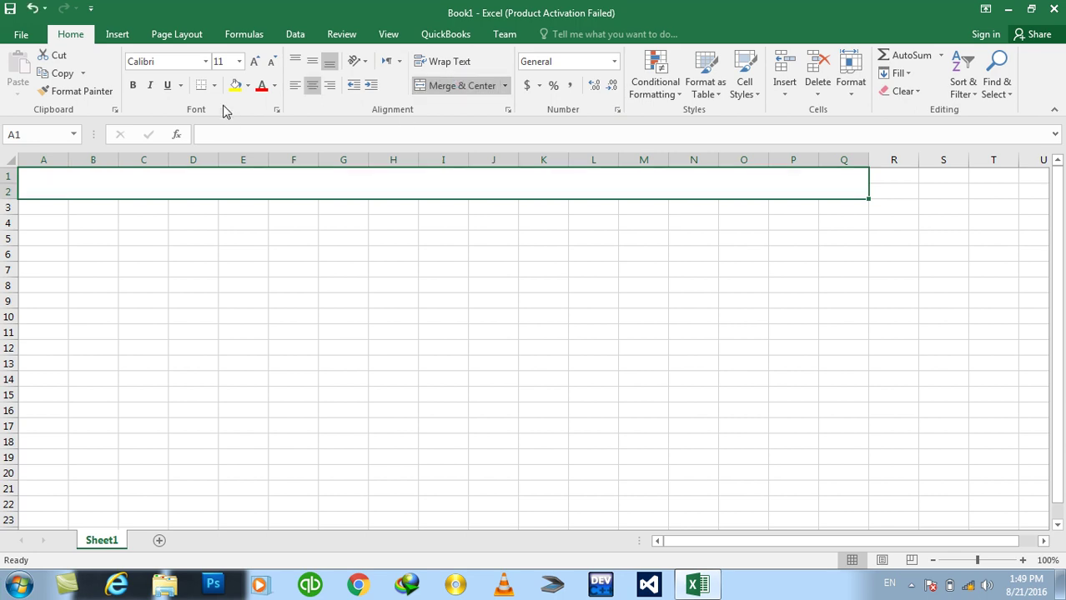
pyautogui.moveTo(5, 199); pyautogui.dragTo(5, 214)
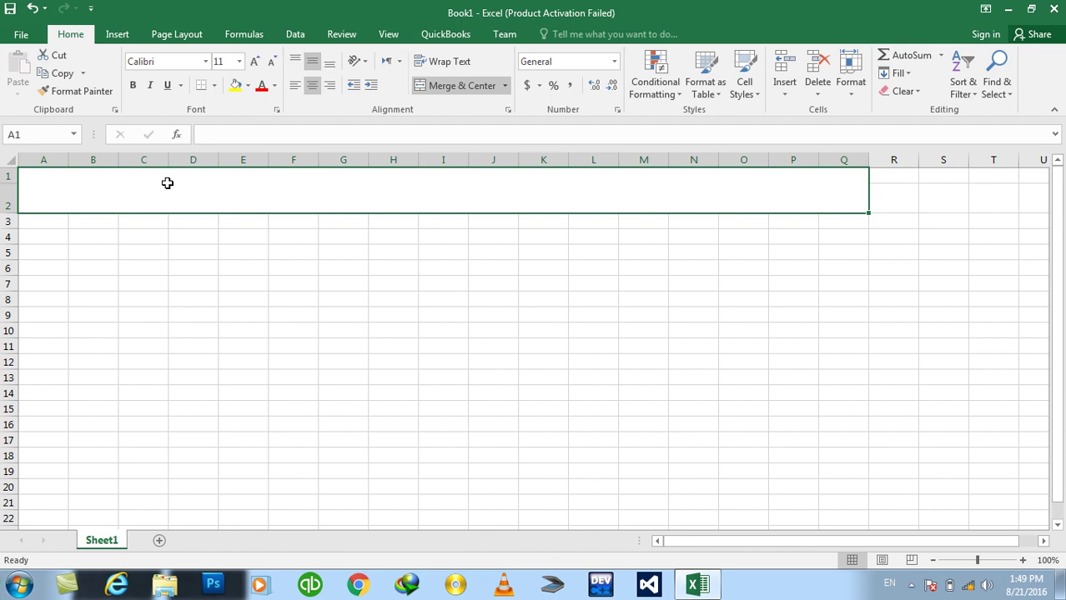
# Enter the title 'Computerized System for English Lanuage(IRC)' in the merged cell
pyautogui.doubleClick(167, 182)
pyautogui.write('Computerized Sysge')
pyautogui.press('BackSpace')
pyautogui.press('BackSpace')
pyautogui.write('tem for ')
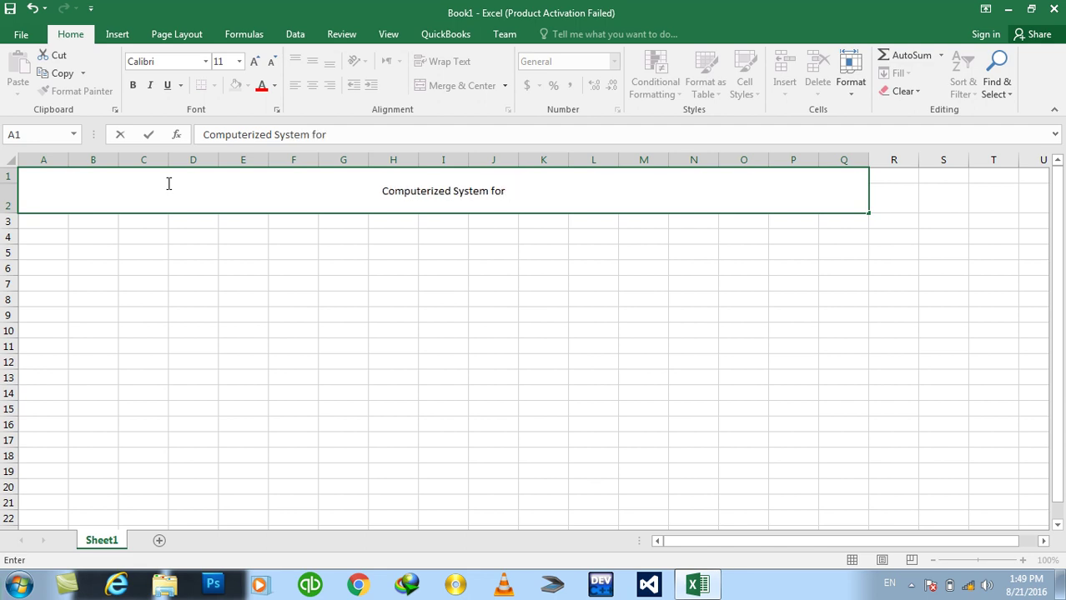
pyautogui.write('English ')
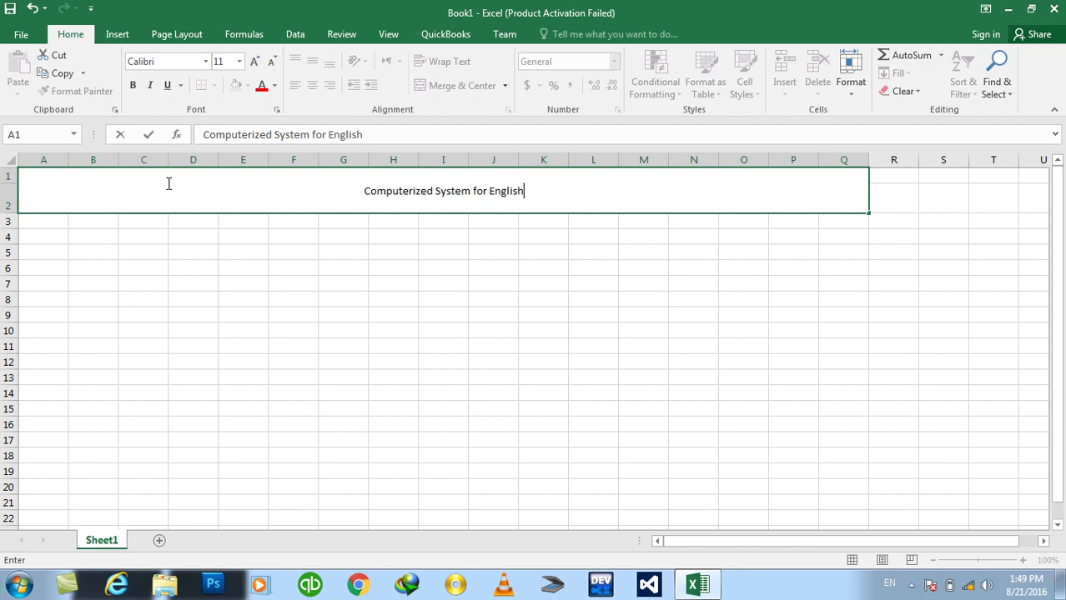
pyautogui.write('Lanaua')
pyautogui.press('BackSpace')
pyautogui.press('BackSpace')
pyautogui.press('BackSpace')
pyautogui.write('uage(IRC)')
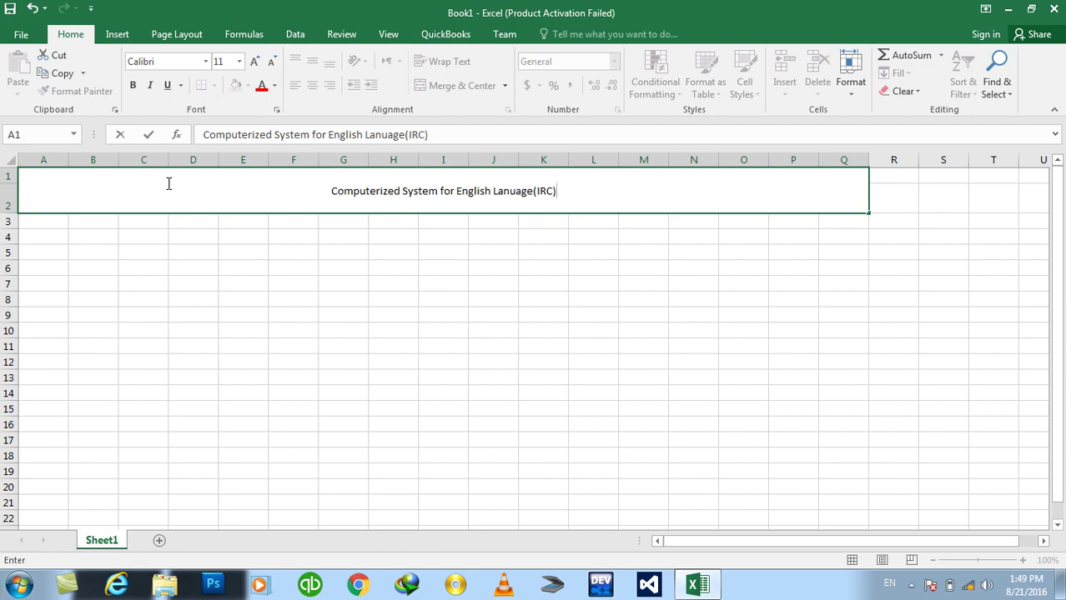
pyautogui.press('Return')
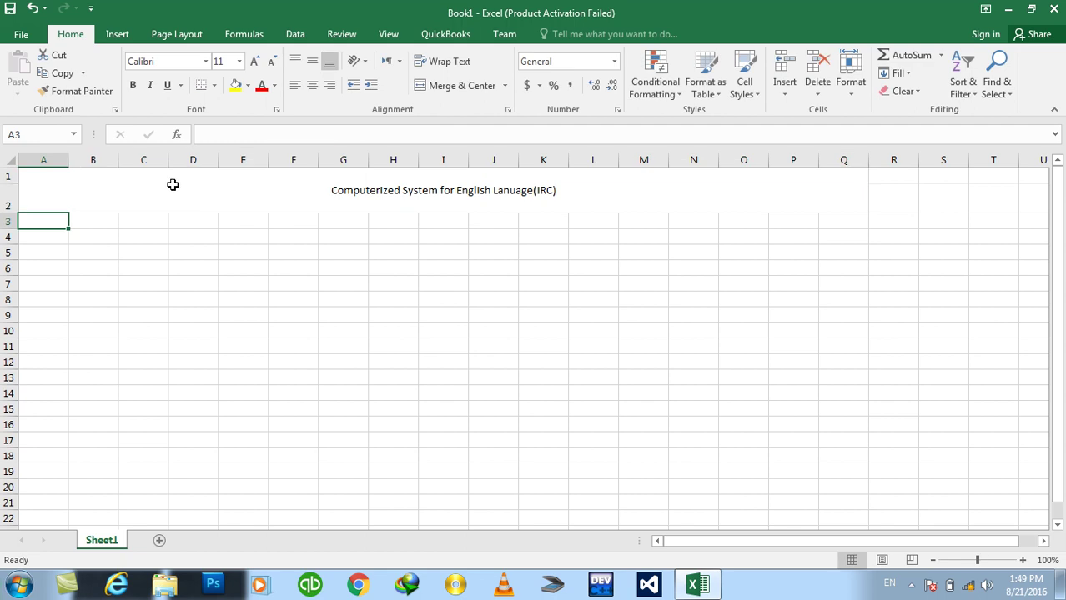
# Format the title bold at 36 point with a top and double bottom border
pyautogui.click(309, 196)
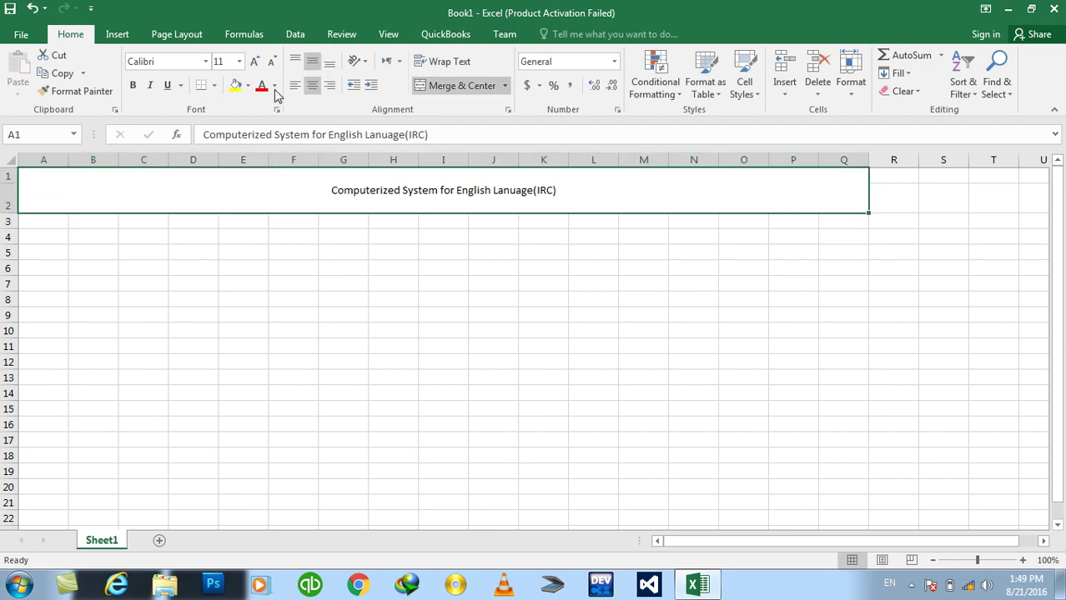
pyautogui.click(255, 62)
pyautogui.click(254, 62)
pyautogui.click(254, 63)
pyautogui.click(255, 63)
pyautogui.click(255, 62)
pyautogui.click(254, 63)
pyautogui.click(255, 62)
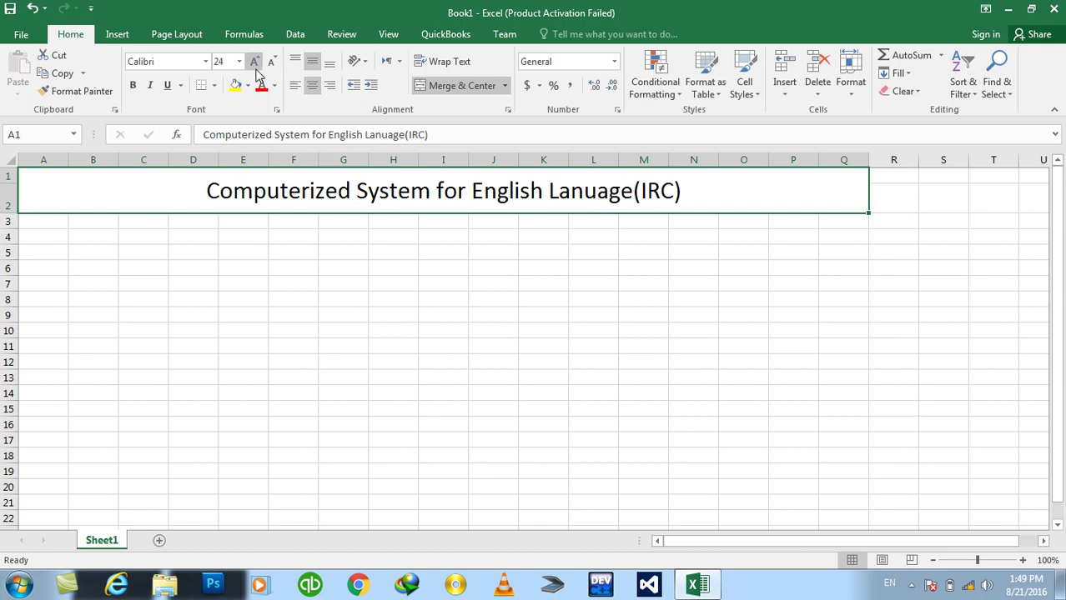
pyautogui.click(132, 85)
pyautogui.click(214, 86)
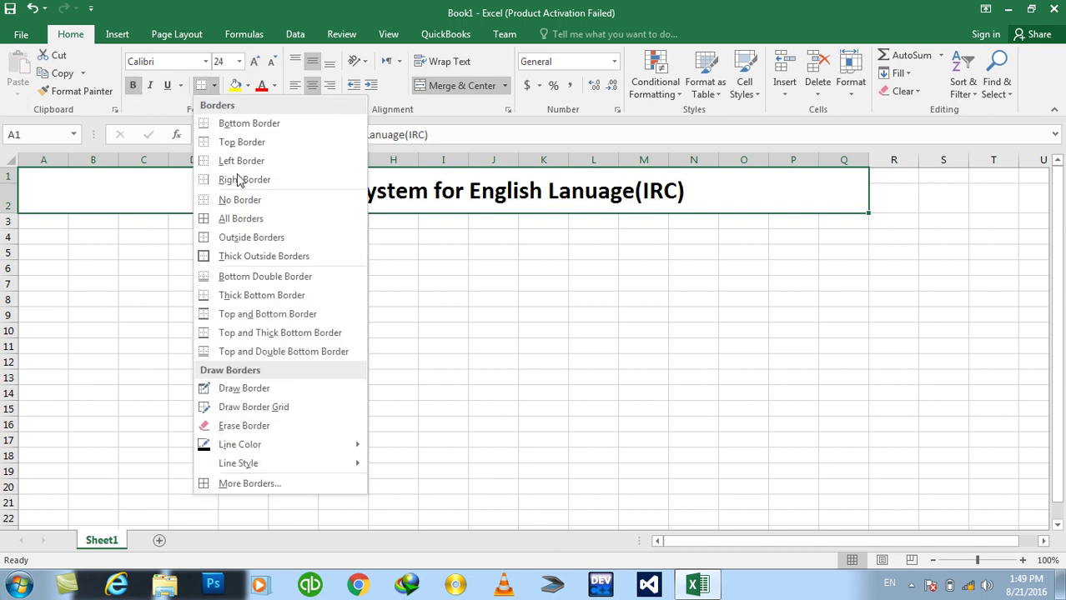
pyautogui.click(250, 351)
pyautogui.doubleClick(254, 68)
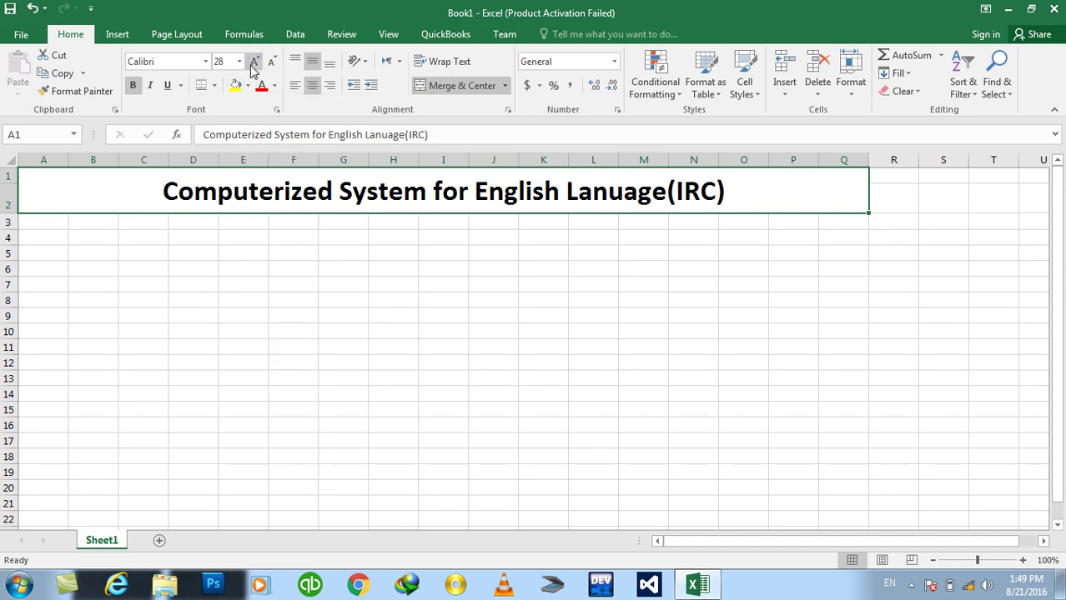
pyautogui.click(254, 68)
pyautogui.click(56, 222)
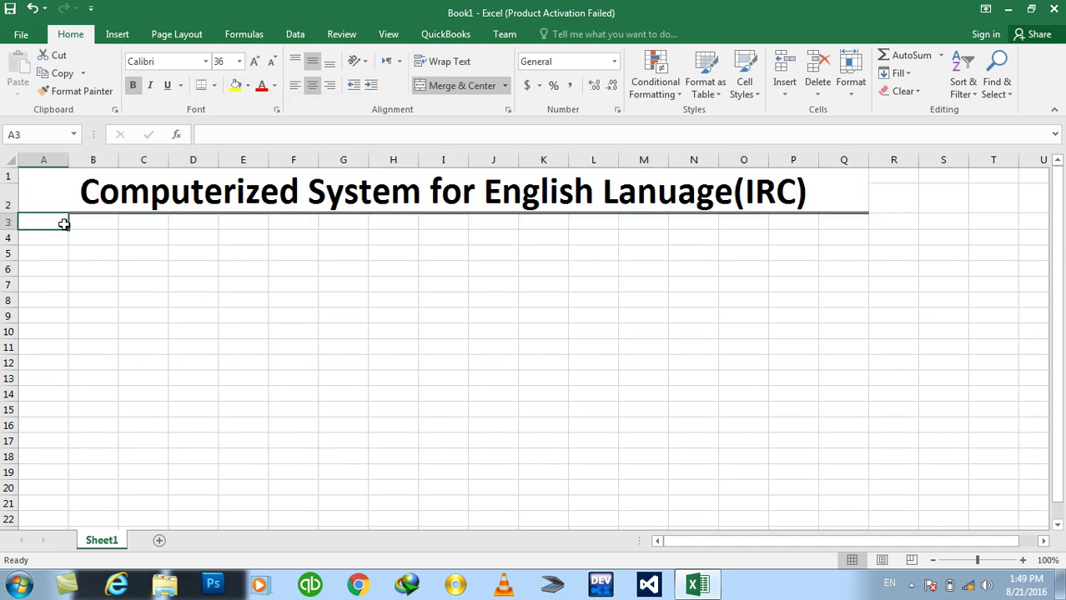
# Enter the S.Name heading in cell A3
pyautogui.write('S.NAme')
pyautogui.press('BackSpace')
pyautogui.press('BackSpace')
pyautogui.press('BackSpace')
pyautogui.write('ame')
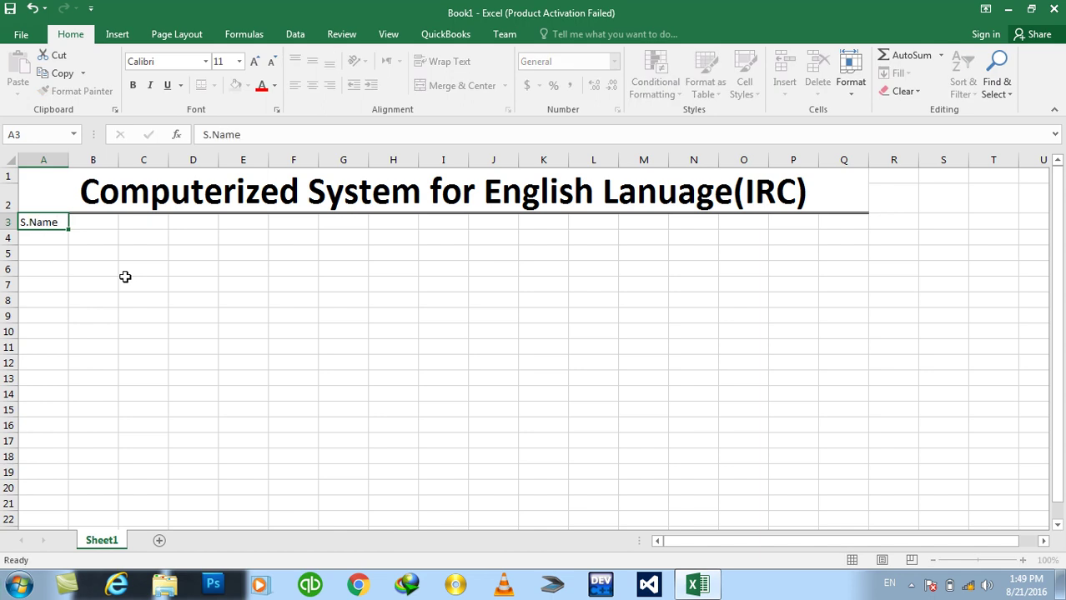
pyautogui.press('Tab')
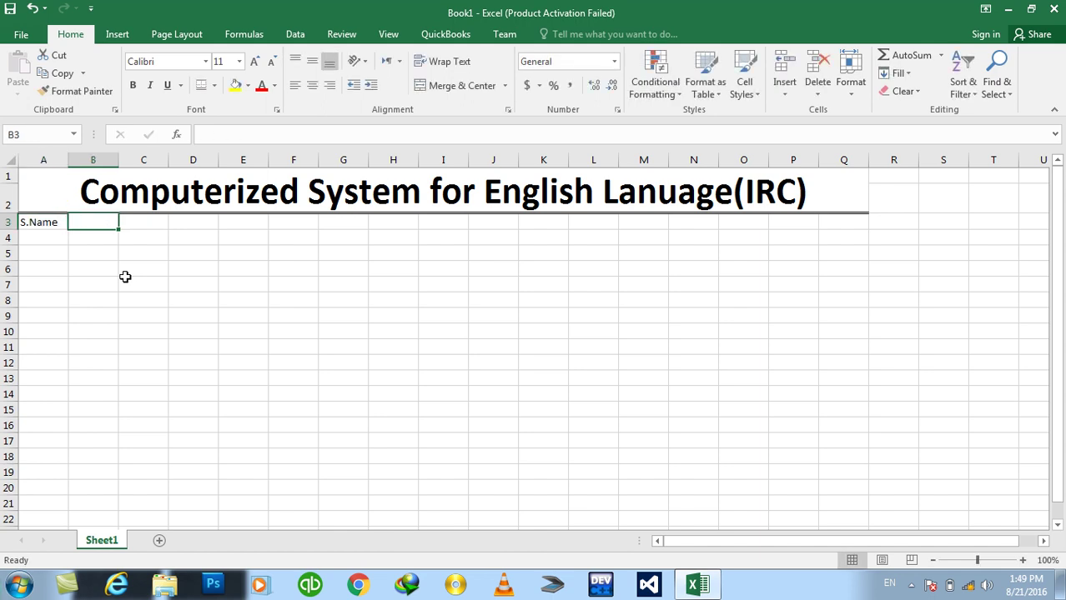
pyautogui.press('Left')
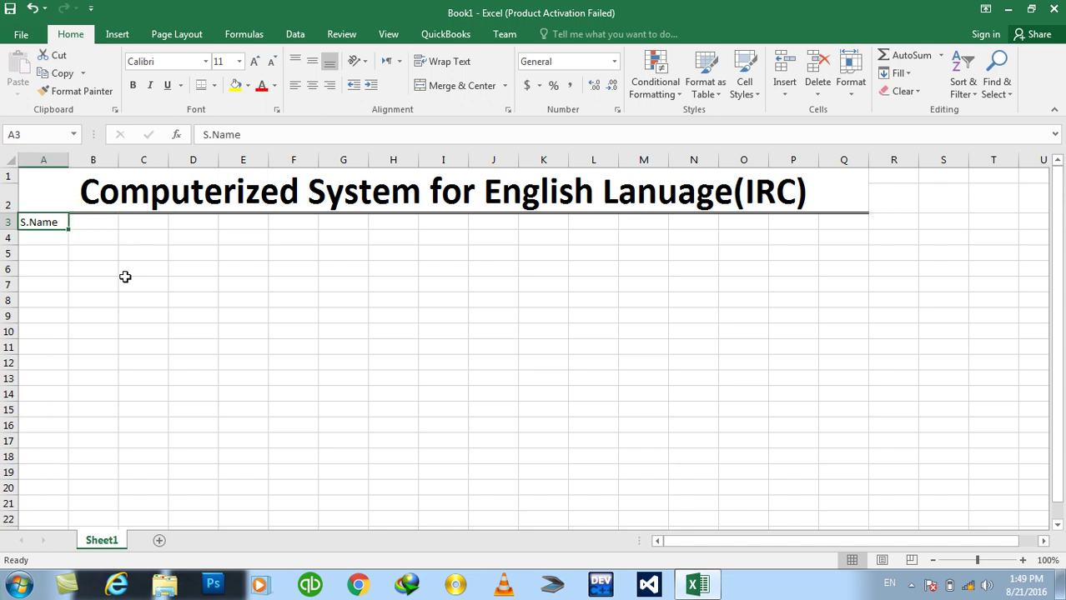
pyautogui.press('Right')
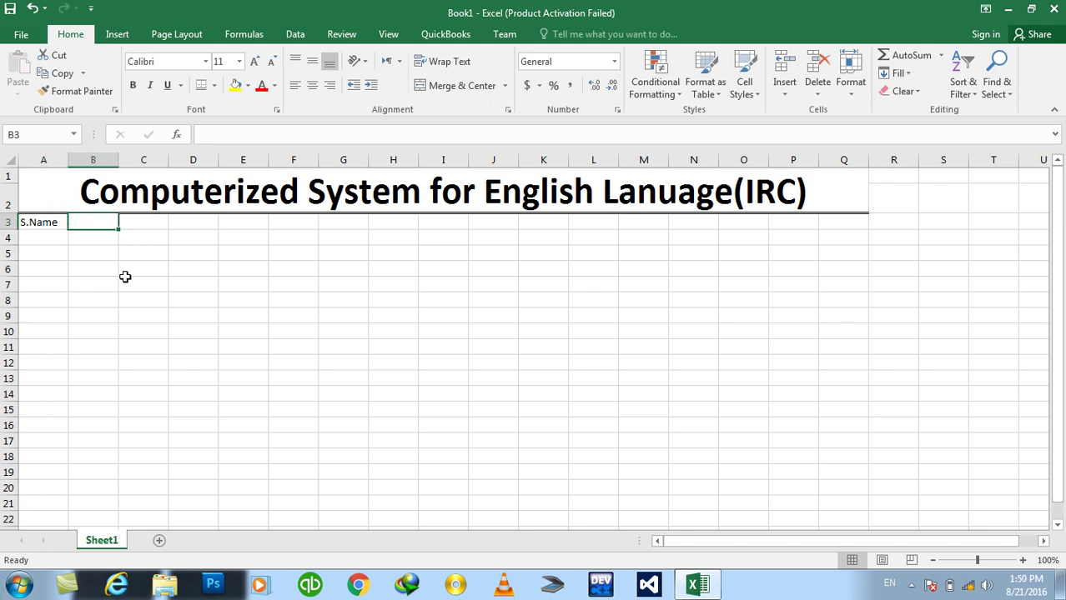
# Add the headings Class, Fees, Dis and Net Fees in B3:E3
pyautogui.write('Class')
pyautogui.press('Right')
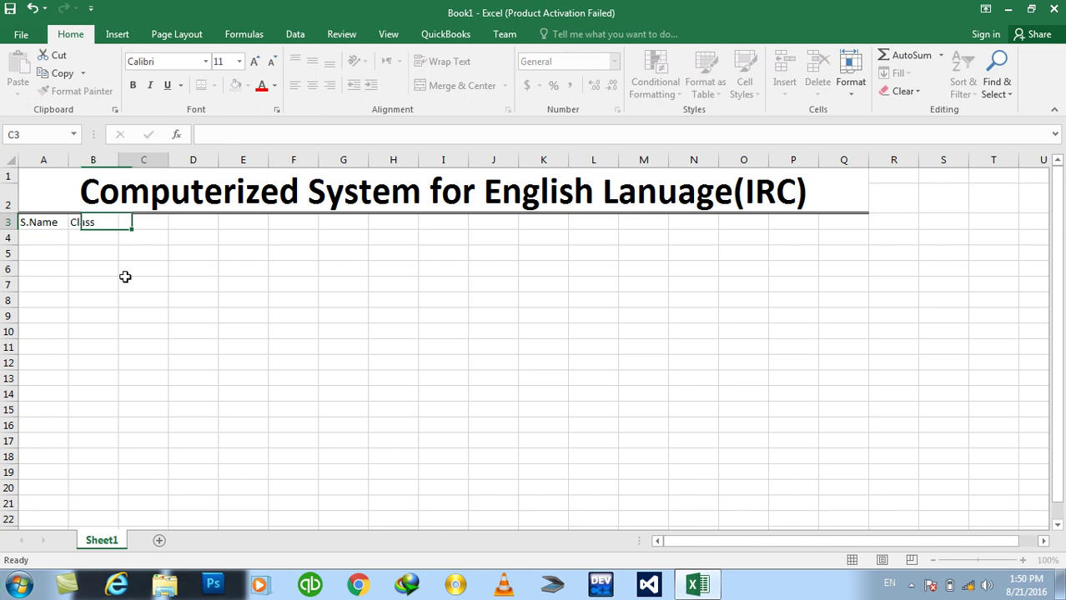
pyautogui.write('Fees')
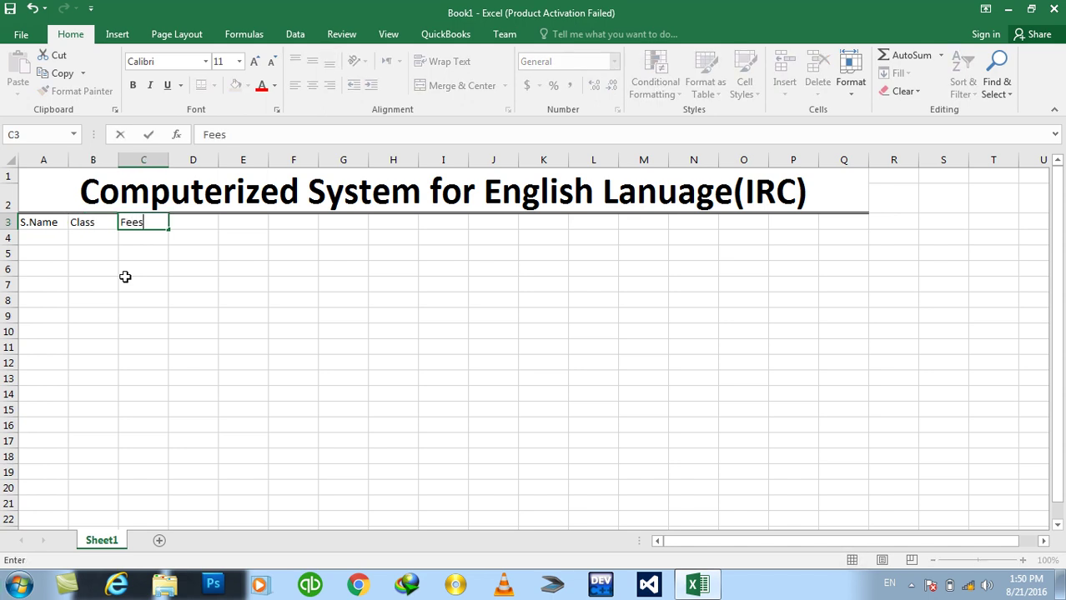
pyautogui.press('Right')
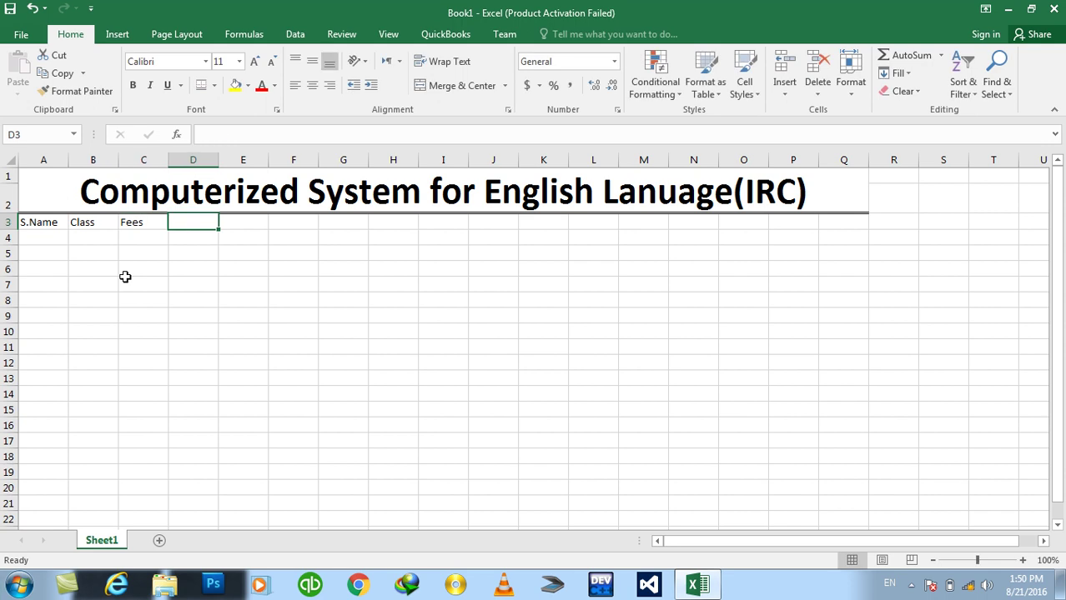
pyautogui.write('Dis')
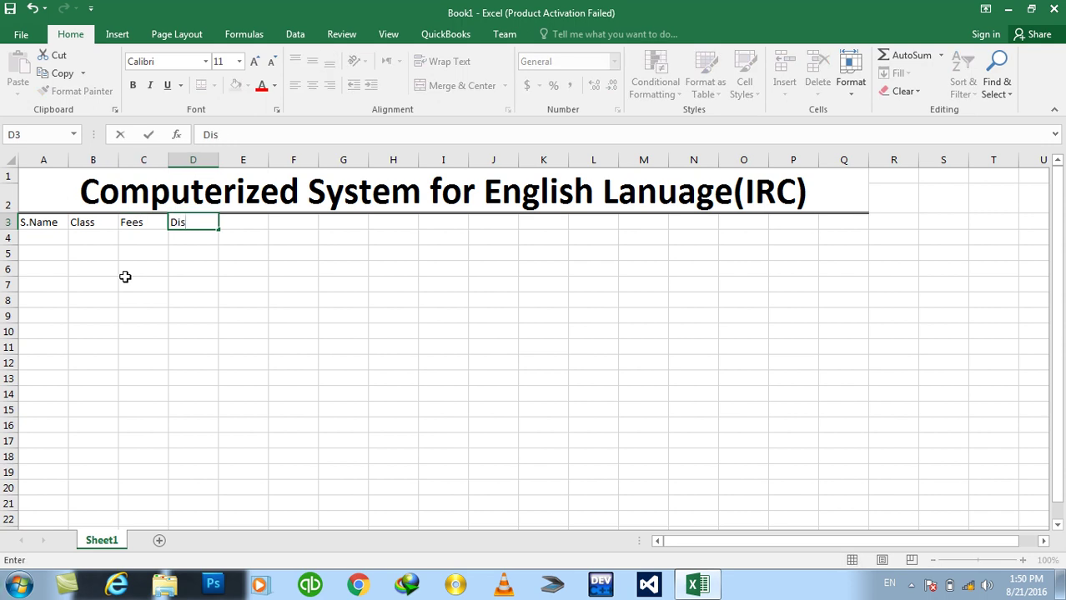
pyautogui.press('Right')
pyautogui.write('N')
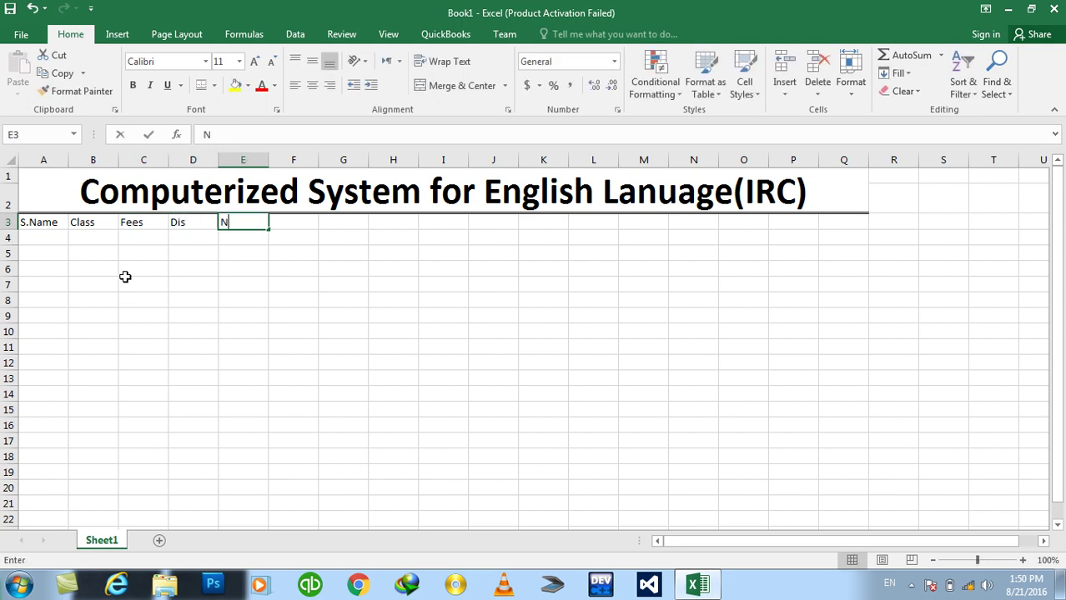
pyautogui.write('et Fees')
pyautogui.press('Right')
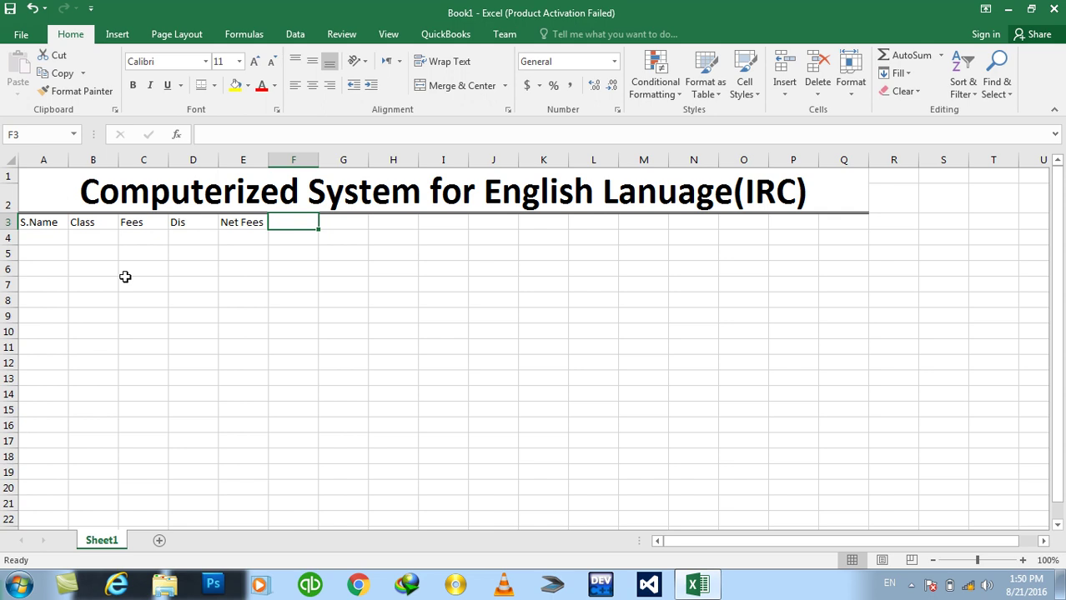
# Add the headings Q1, Q2, Q3, Q4 and Q5 in F3:J3
pyautogui.write('Q1')
pyautogui.press('Tab')
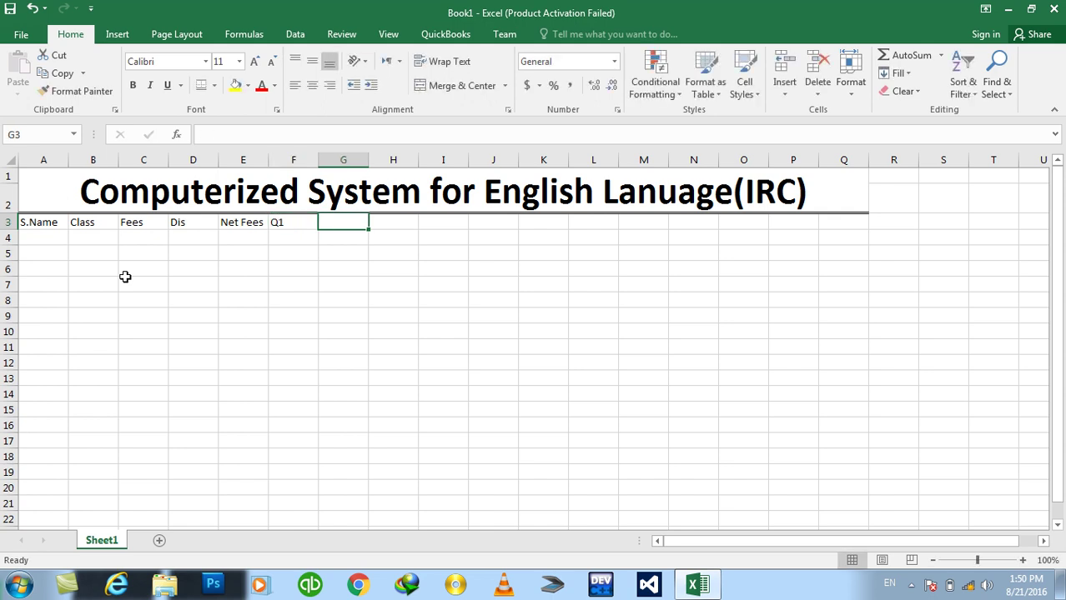
pyautogui.write('Q2')
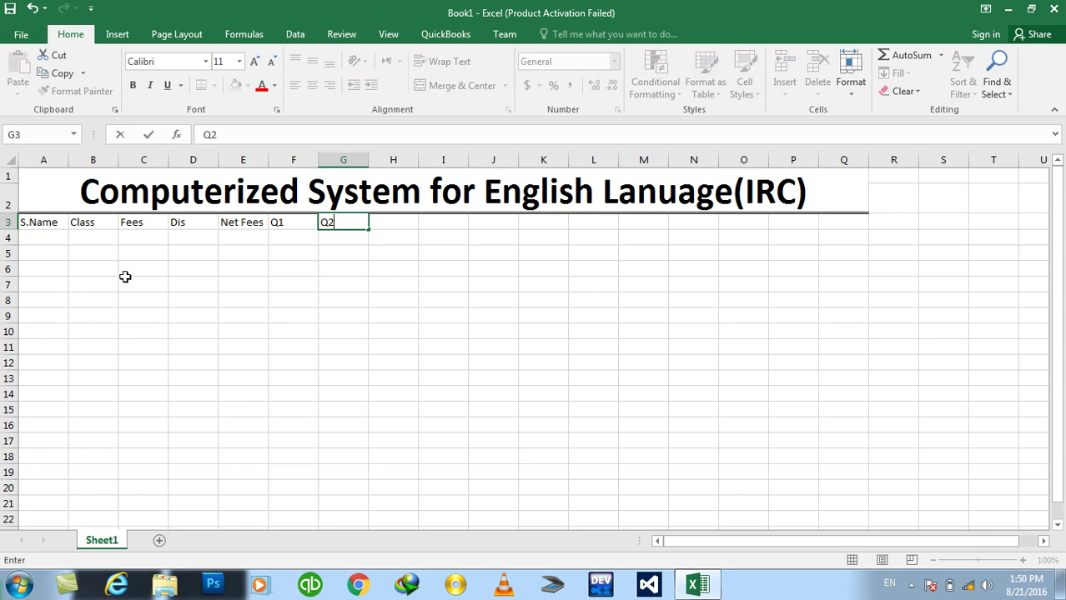
pyautogui.press('Tab')
pyautogui.write('Q3')
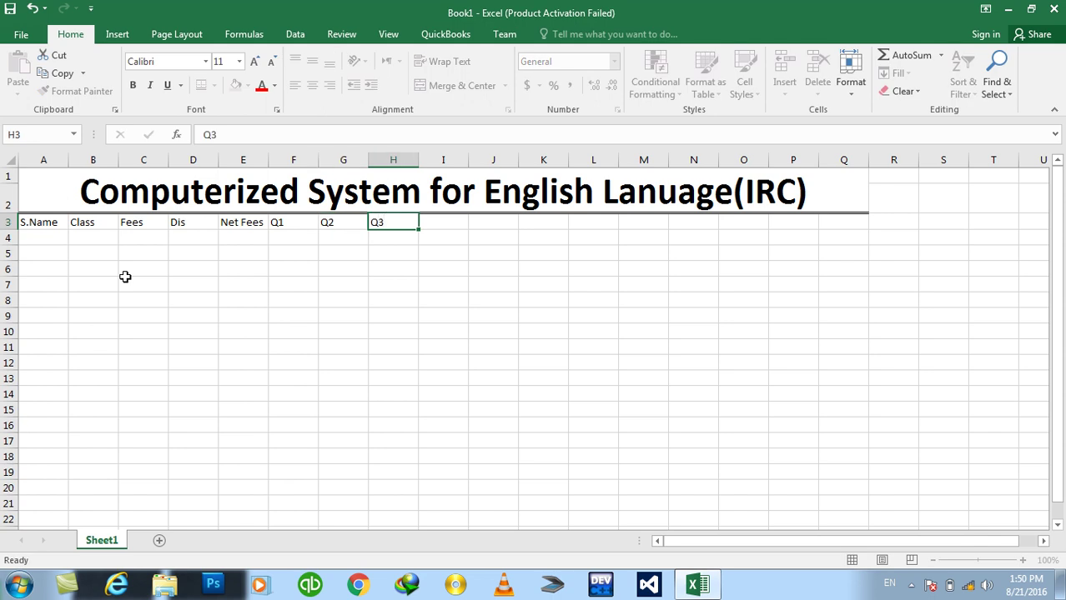
pyautogui.press('Tab')
pyautogui.write('Q4')
pyautogui.press('Tab')
pyautogui.write('Q')
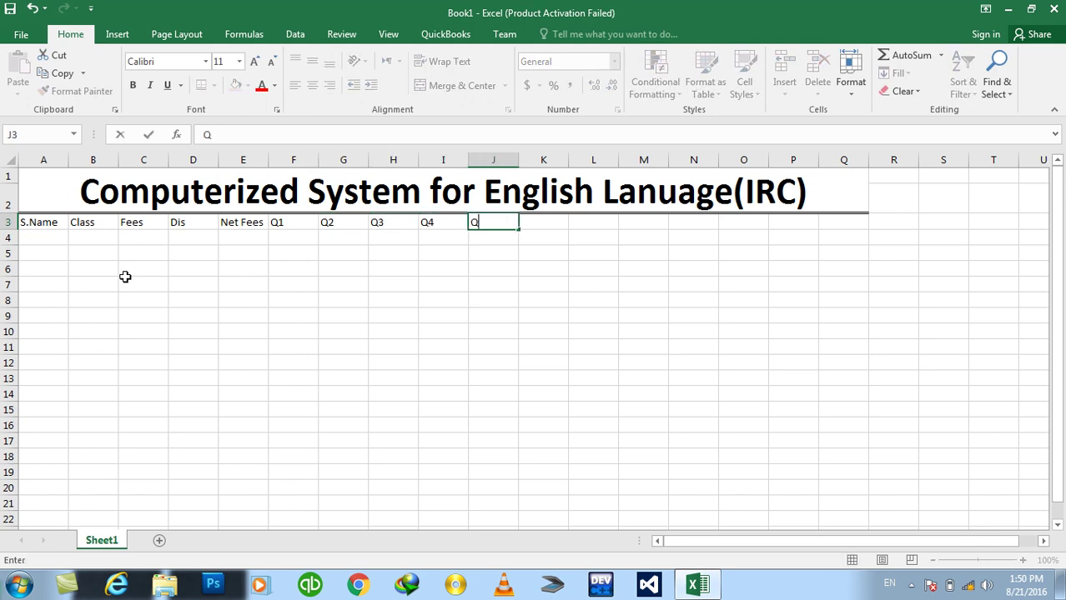
pyautogui.write('5')
pyautogui.press('Tab')
# Add the headings T1, T2, T3 and Percentage in K3:N3
pyautogui.write('T1')
pyautogui.press('Tab')
pyautogui.write('T')
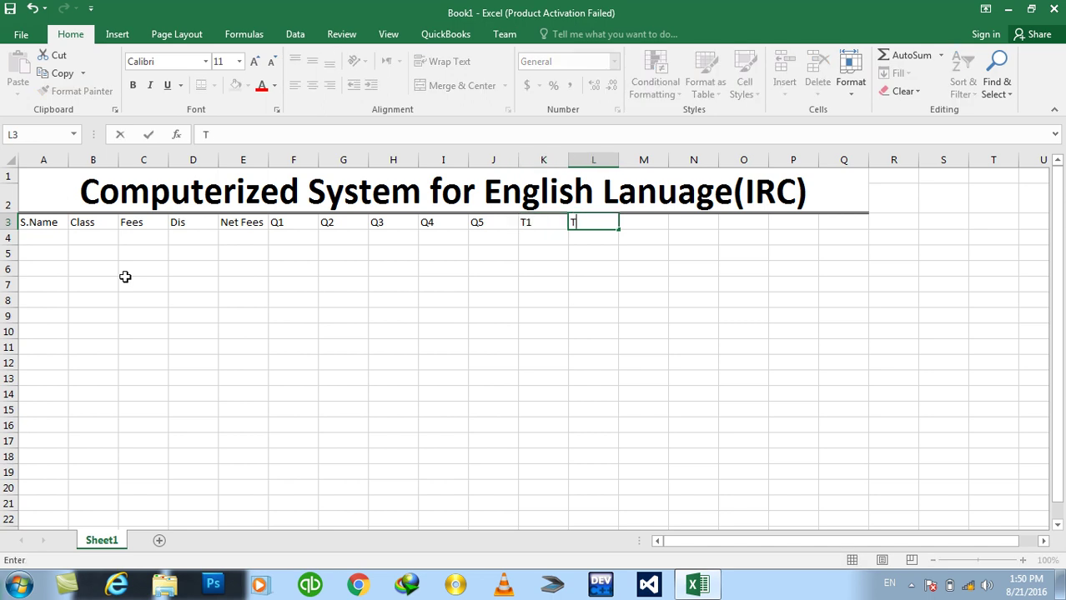
pyautogui.write('2')
pyautogui.press('Tab')
pyautogui.write('T3')
pyautogui.press('Tab')
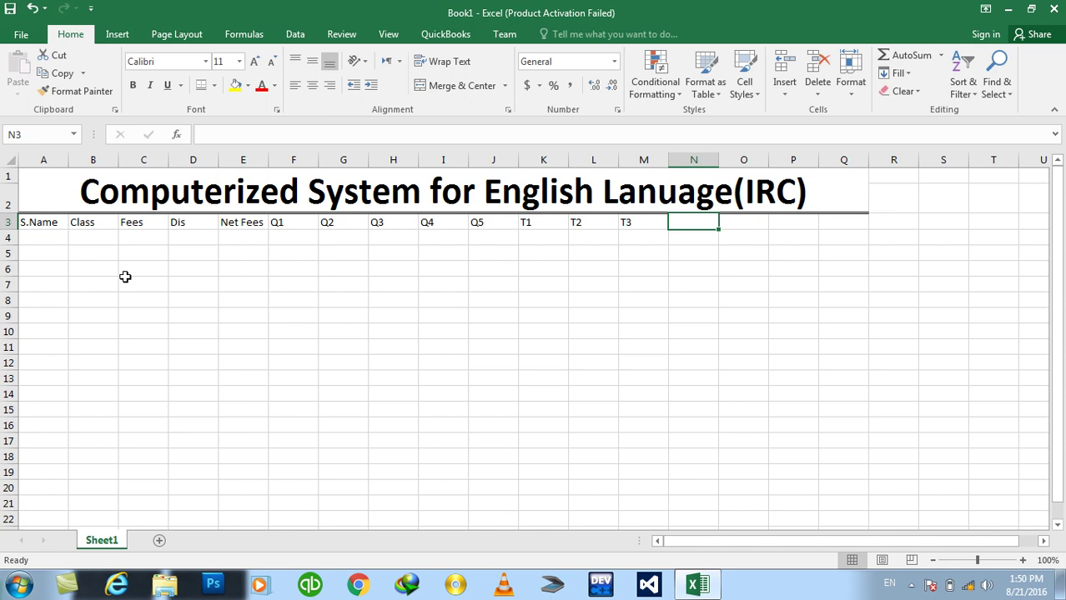
pyautogui.write('NetMarks')
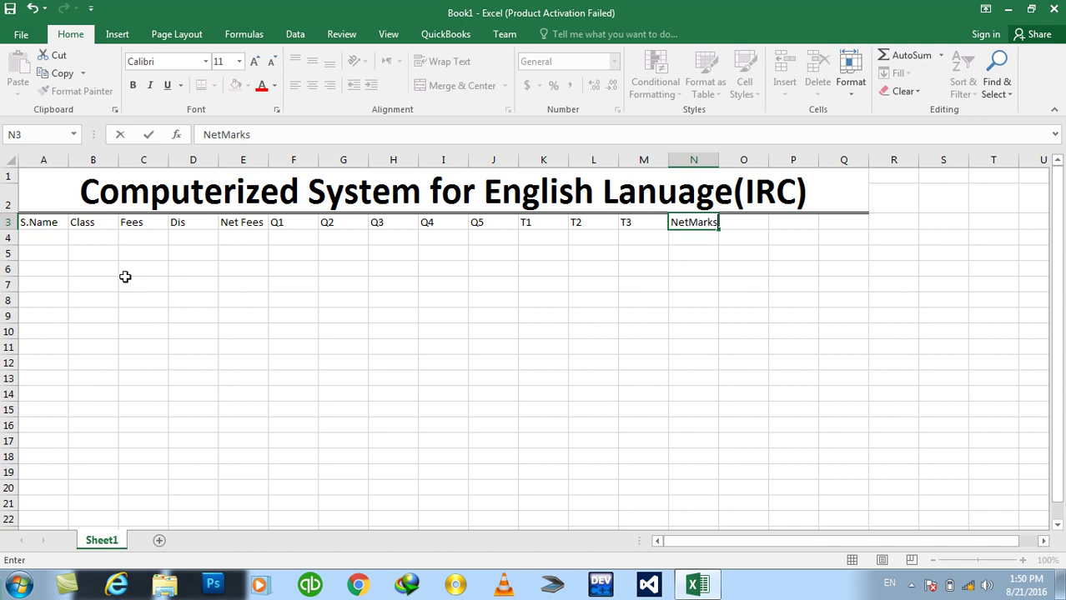
pyautogui.press('Escape')
pyautogui.write('P')
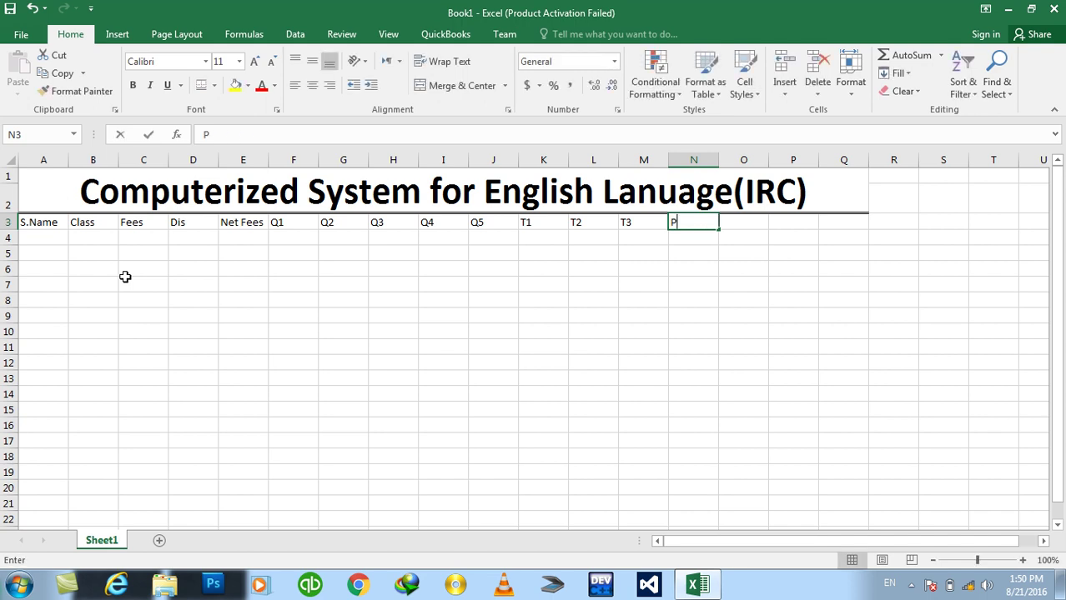
pyautogui.write('ercentage')
pyautogui.hotkey('ctrl', 'Return')
pyautogui.press('Return')
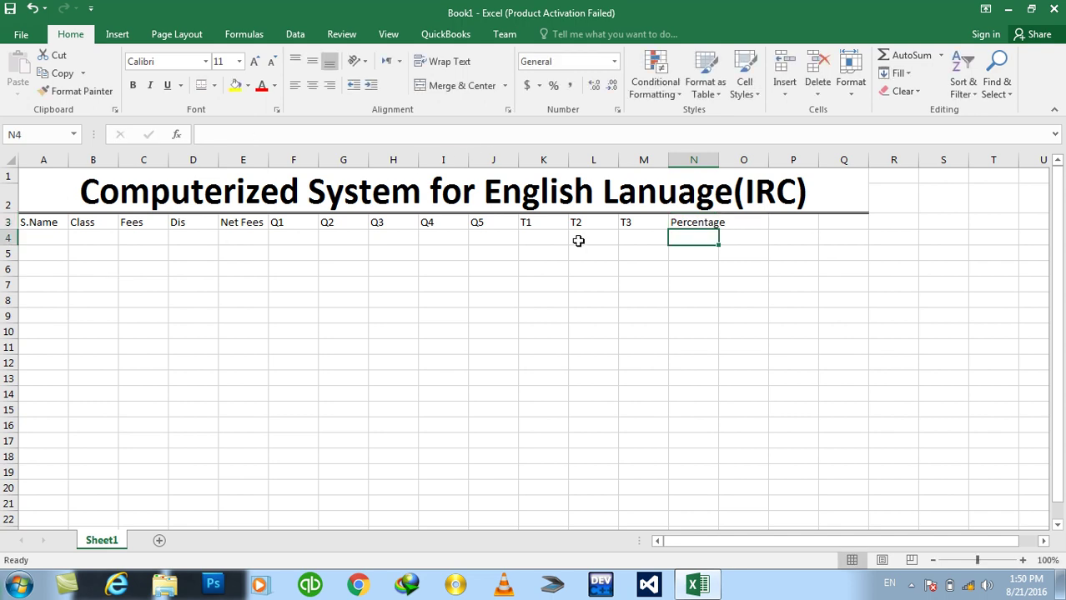
# Autofit column N to Percentage and add a Grade heading in O3
pyautogui.doubleClick(718, 165)
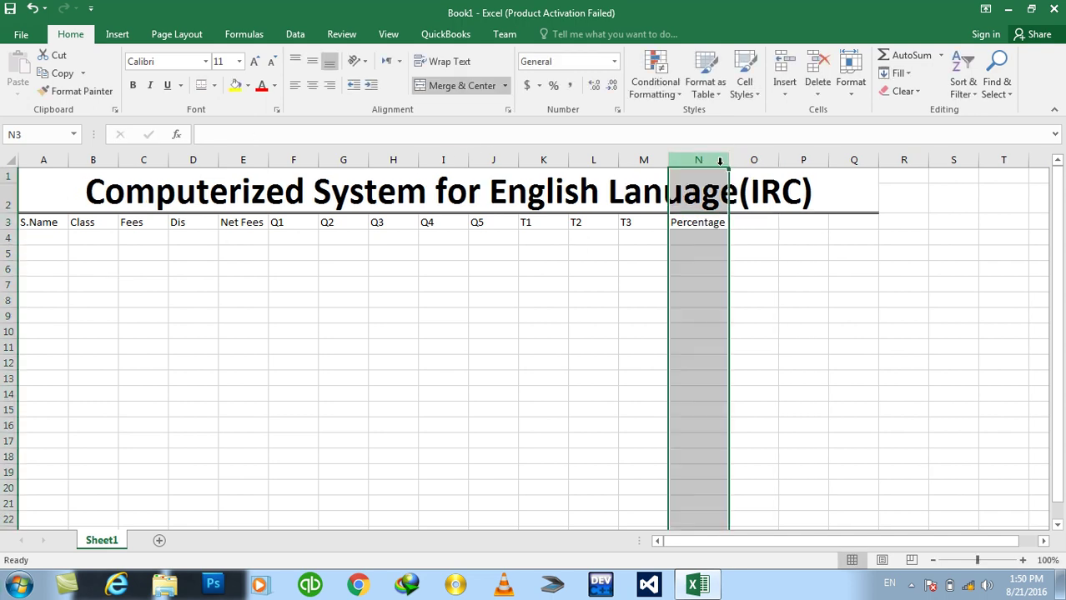
pyautogui.click(741, 224)
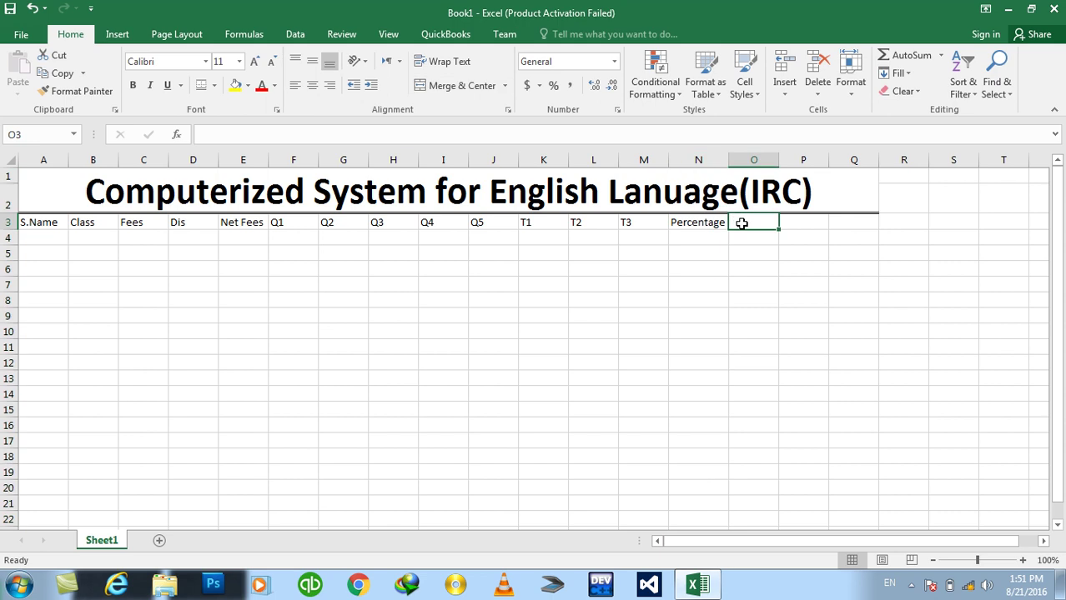
pyautogui.write('Grade')
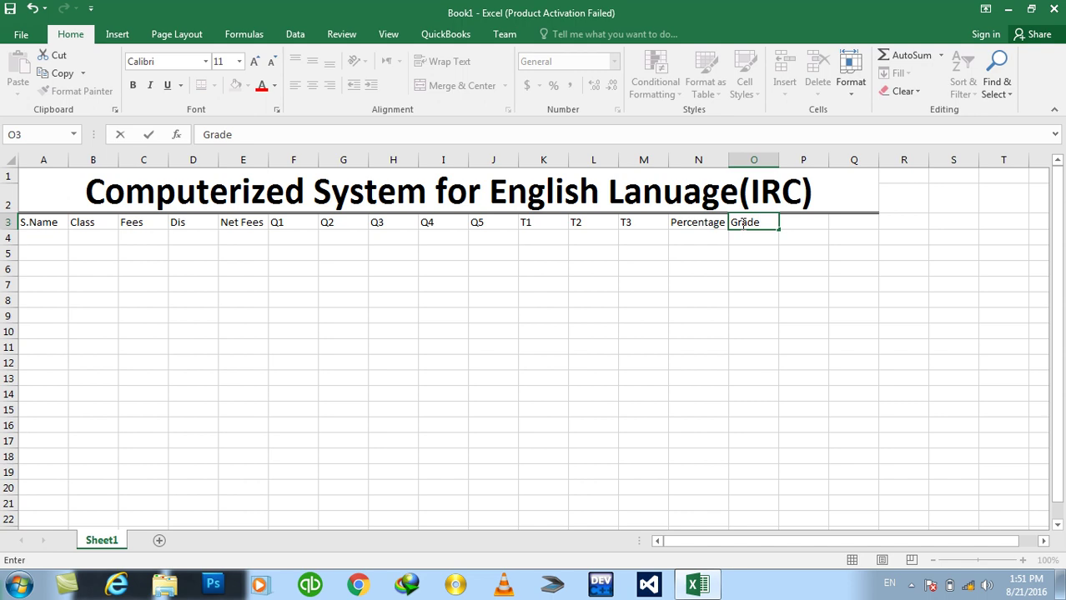
pyautogui.press('Tab')
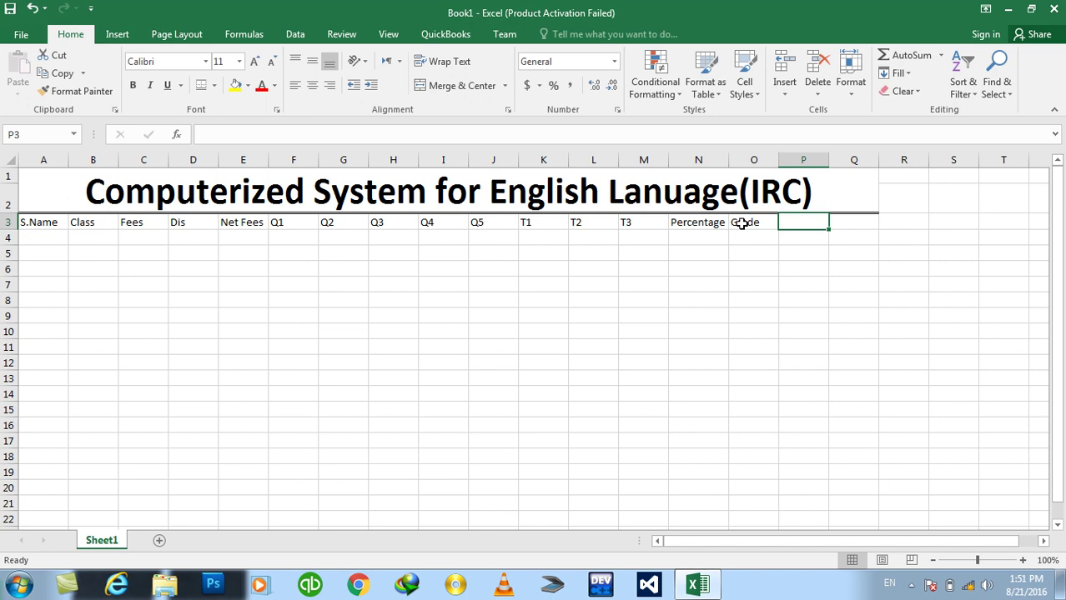
# Type NewClass and Fee headings after Grade, then clear them again
pyautogui.write('NewClass')
pyautogui.press('Tab')
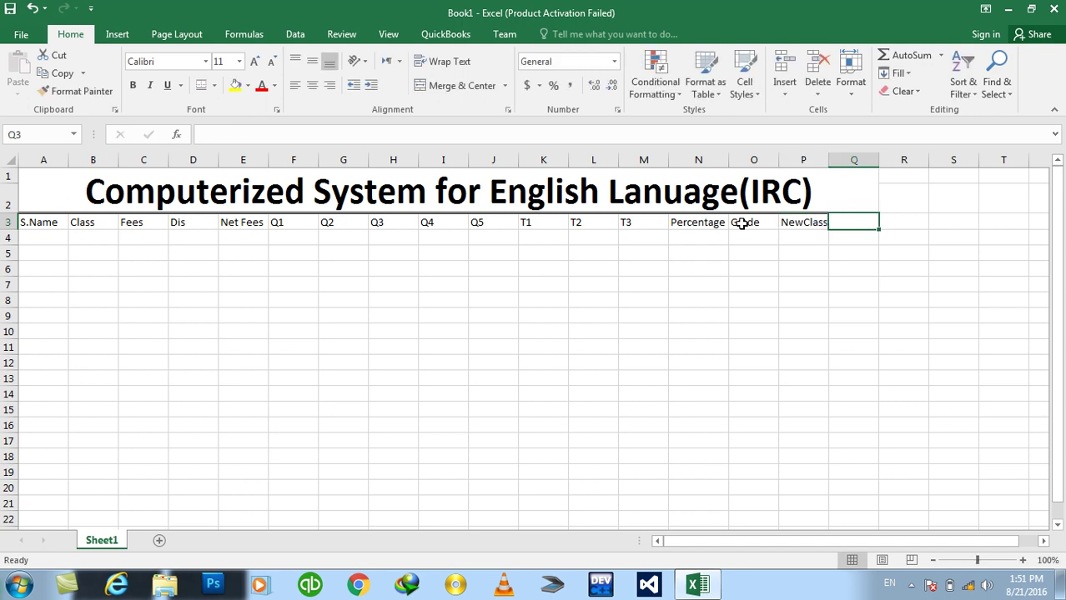
pyautogui.write('Fee')
pyautogui.press('Tab')
pyautogui.press('Left')
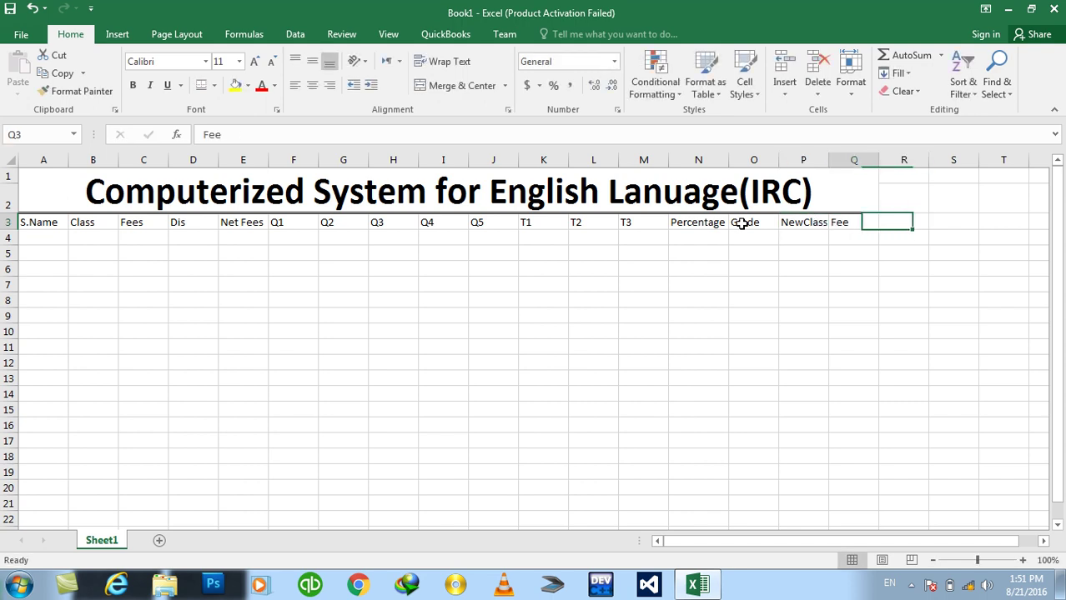
pyautogui.press('Left')
pyautogui.press('Delete')
pyautogui.press('Right')
pyautogui.press('Delete')
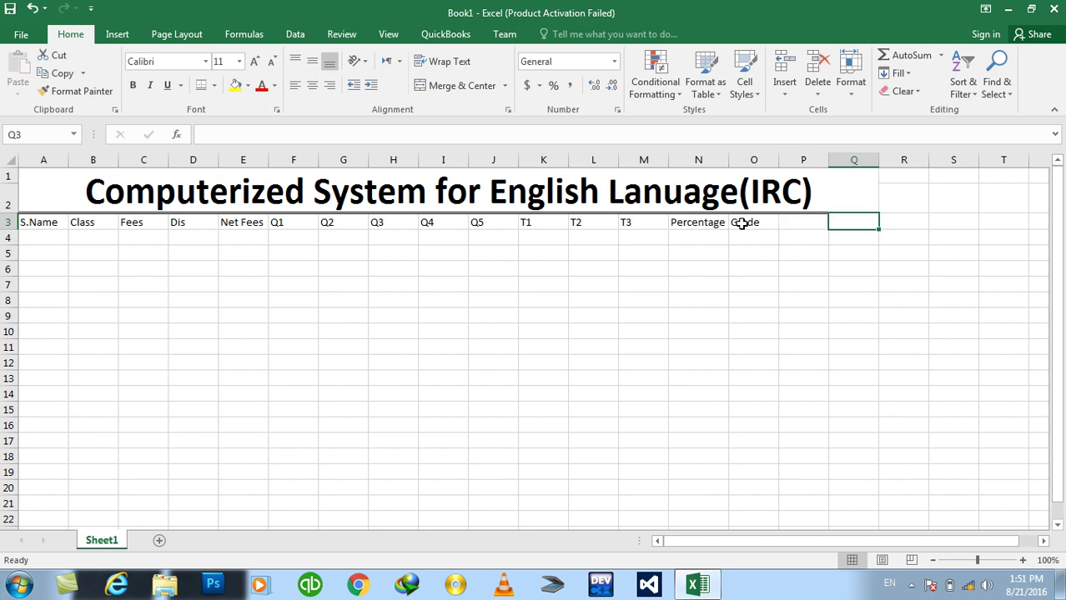
# Copy the header row A3:O3 and paste it one column right at B3
pyautogui.moveTo(744, 222); pyautogui.dragTo(60, 220)
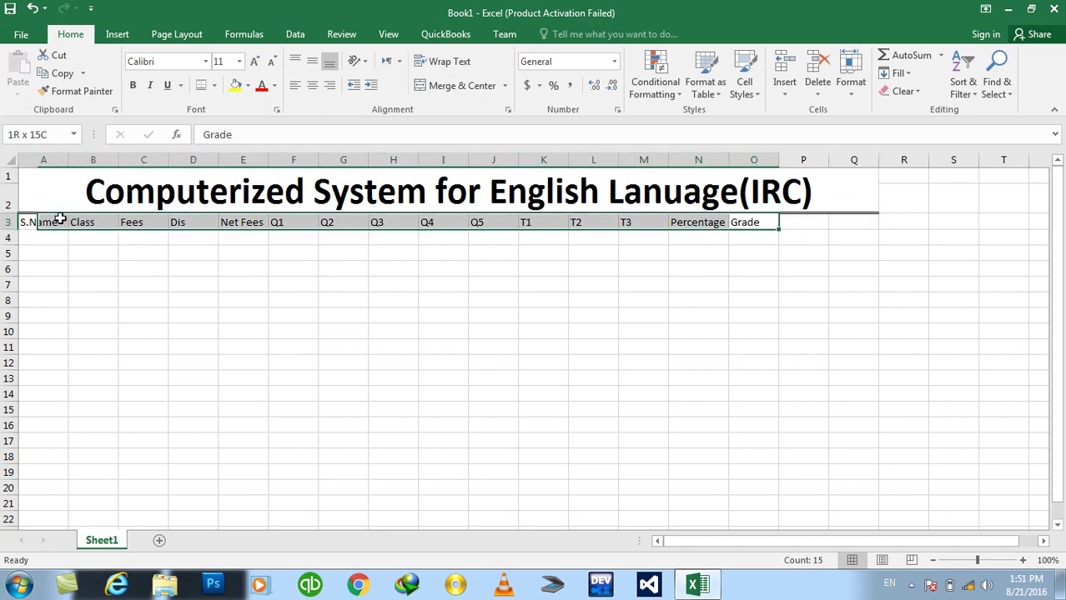
pyautogui.hotkey('ctrl', 'c')
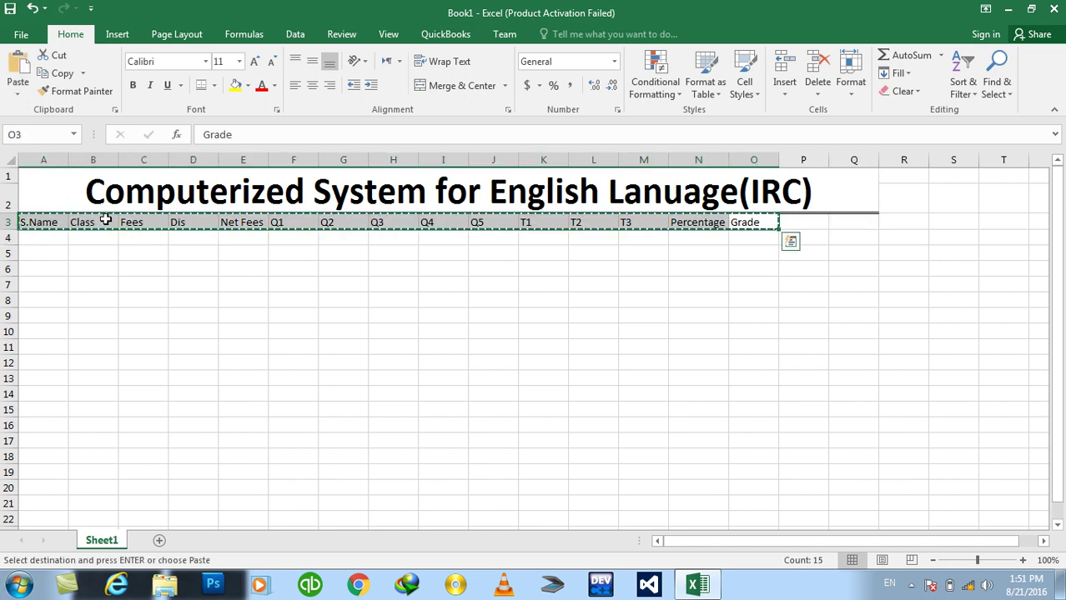
pyautogui.click(106, 219)
pyautogui.press('Return')
pyautogui.click(163, 296)
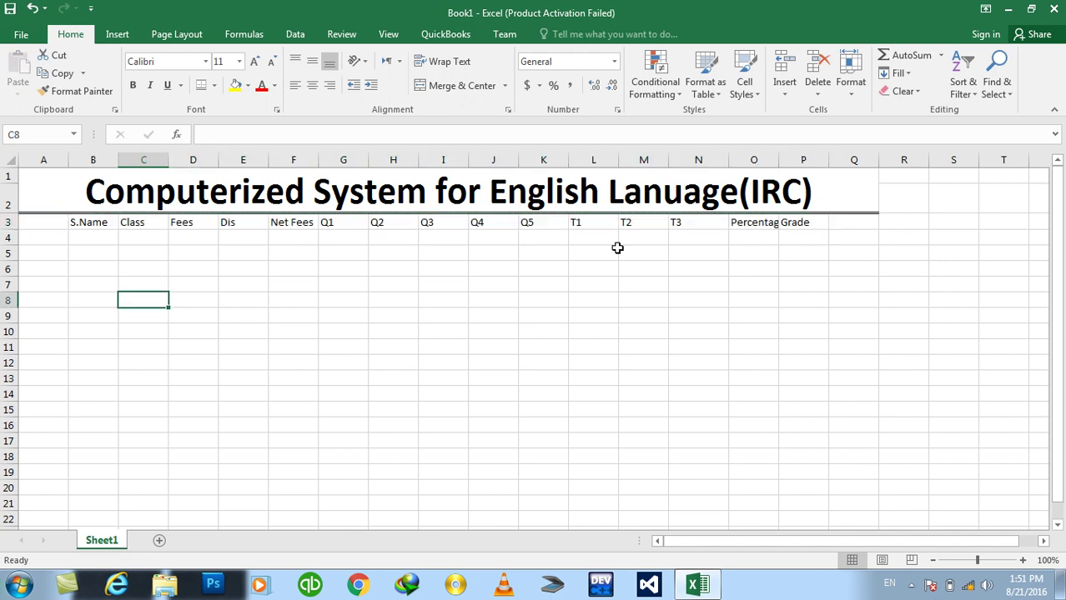
# Make B3:P3 bold and centred with a bottom border, and autofit column O
pyautogui.moveTo(814, 222)
pyautogui.mouseDown()
pyautogui.moveTo(515, 232)
pyautogui.moveTo(92, 222)
pyautogui.mouseUp()
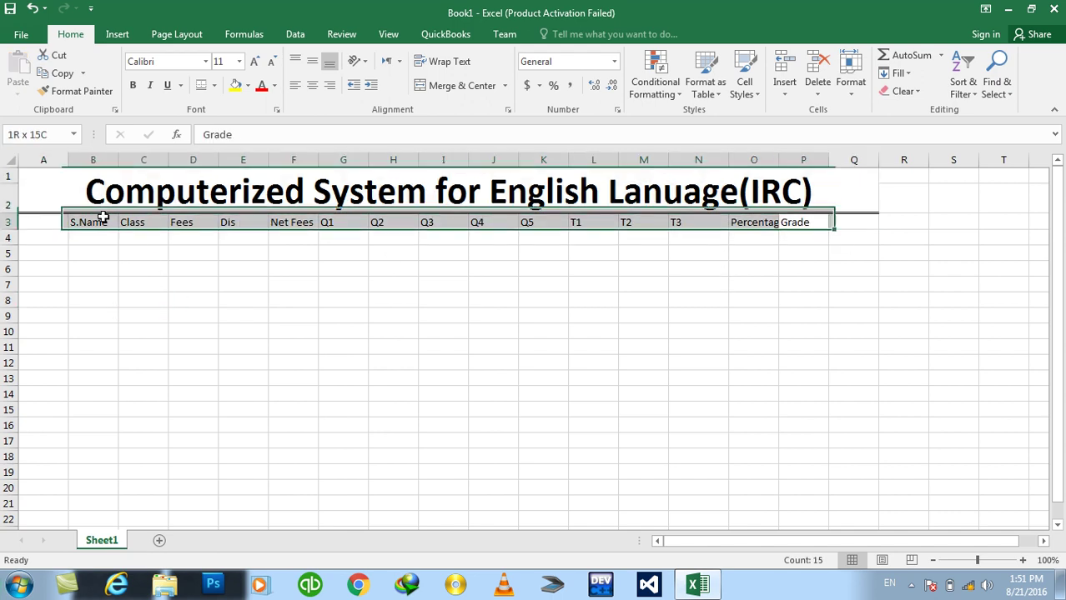
pyautogui.click(312, 85)
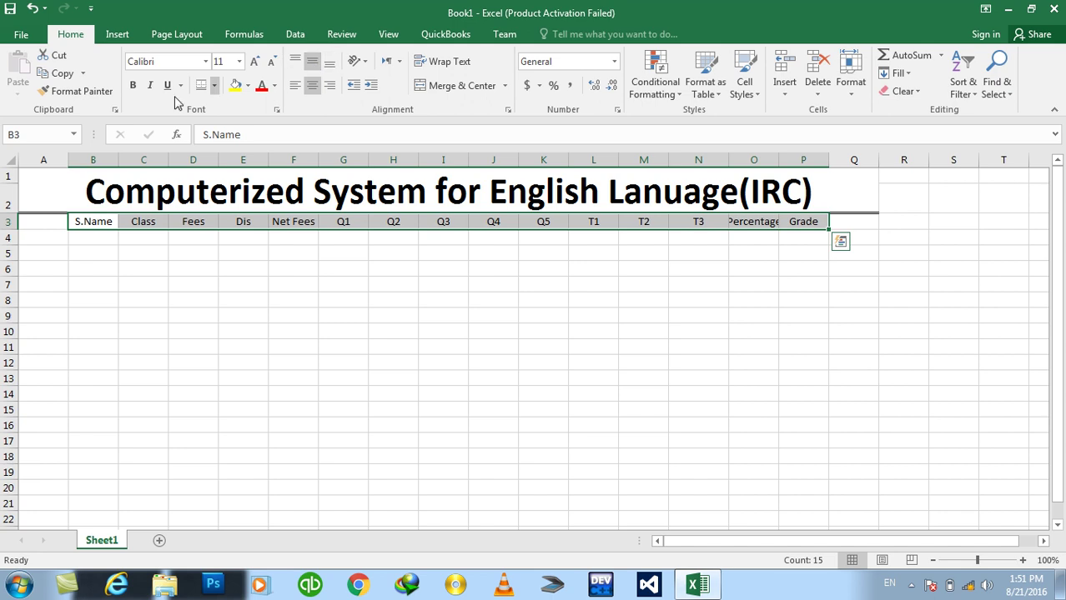
pyautogui.click(133, 85)
pyautogui.click(201, 85)
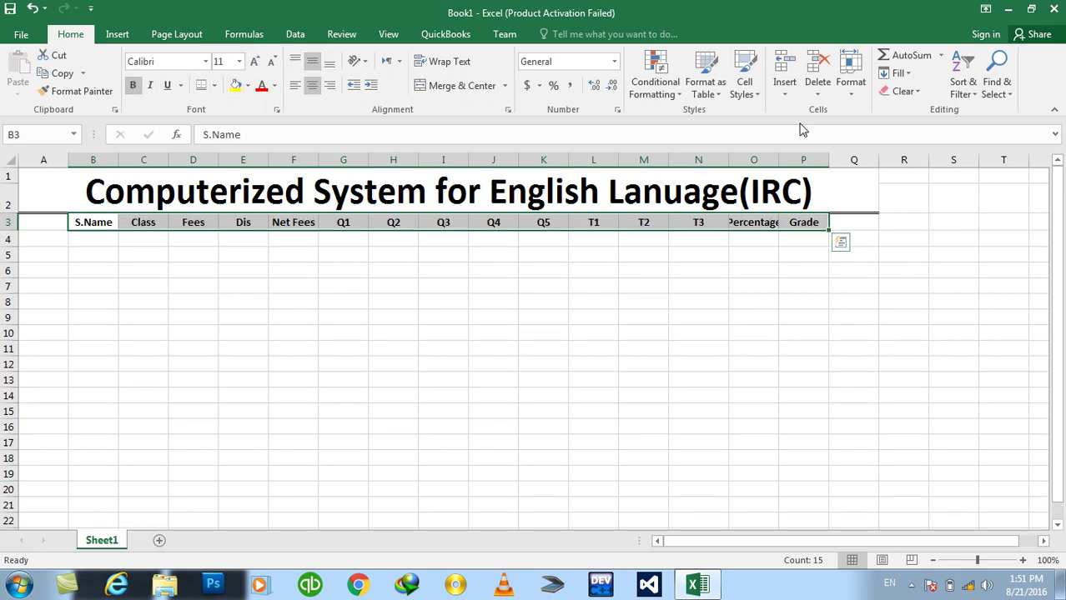
pyautogui.doubleClick(779, 160)
pyautogui.click(776, 239)
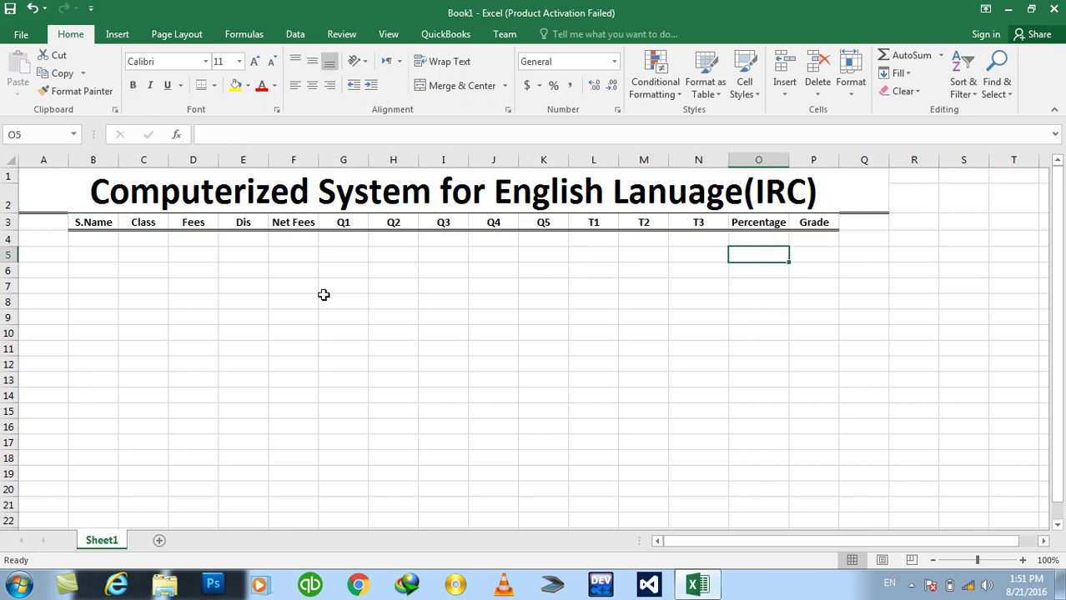
# Enter four student names in B4:B7
pyautogui.click(95, 237)
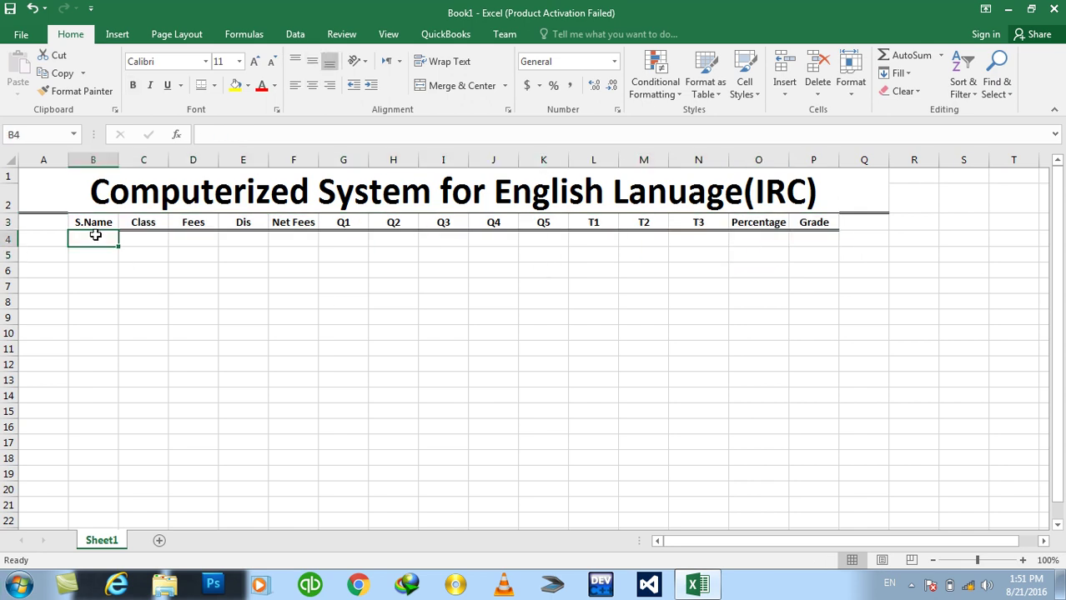
pyautogui.write('Islam')
pyautogui.press('Return')
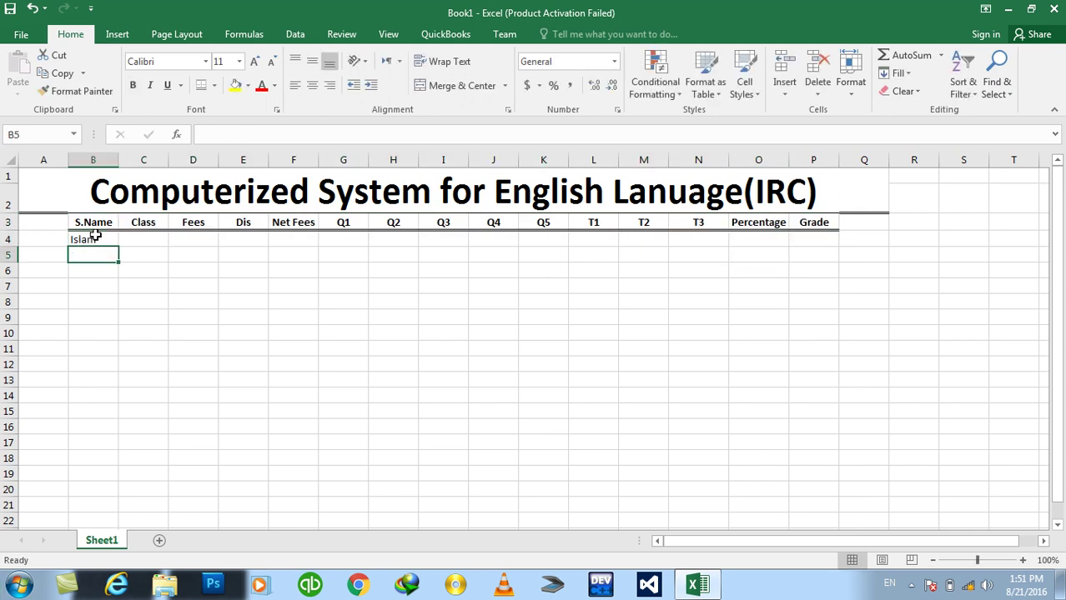
pyautogui.write('Khan')
pyautogui.press('Return')
pyautogui.write('Jan')
pyautogui.press('Return')
pyautogui.write('Salam')
pyautogui.press('Tab')
# Fill the class L 4 into all four cells C4:C7 at once
pyautogui.hotkey('shift', 'Up')
pyautogui.hotkey('shift', 'Up')
pyautogui.hotkey('shift', 'Up')
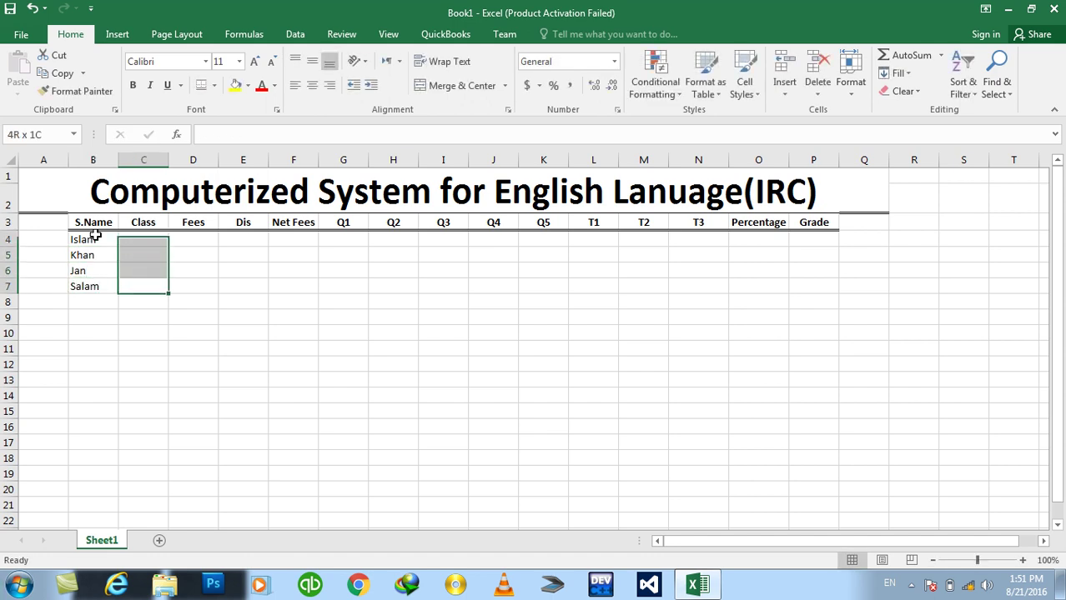
pyautogui.write('Le')
pyautogui.press('BackSpace')
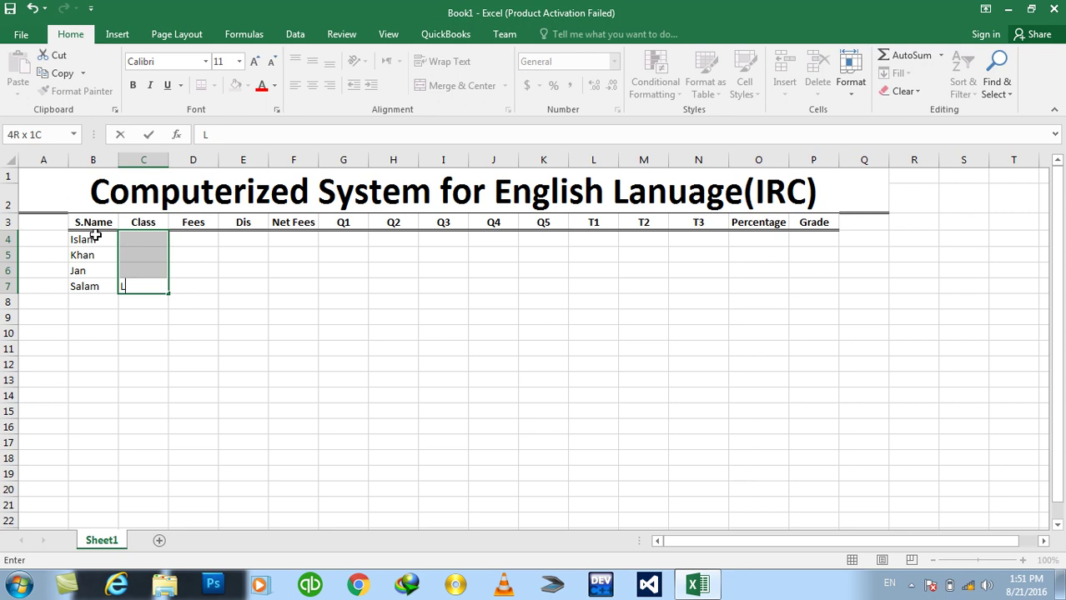
pyautogui.write(' 4')
pyautogui.hotkey('ctrl', 'Return')
# Begin the Fees formula in D4 with =IF( testing cell C4
pyautogui.press('Right')
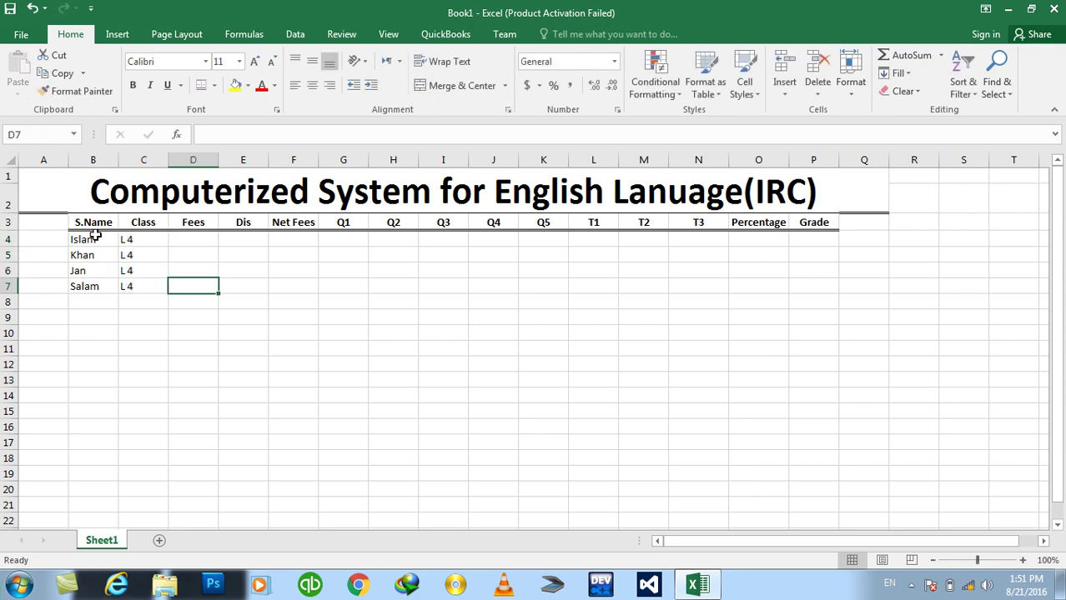
pyautogui.press('Up')
pyautogui.press('Up')
pyautogui.press('Up')
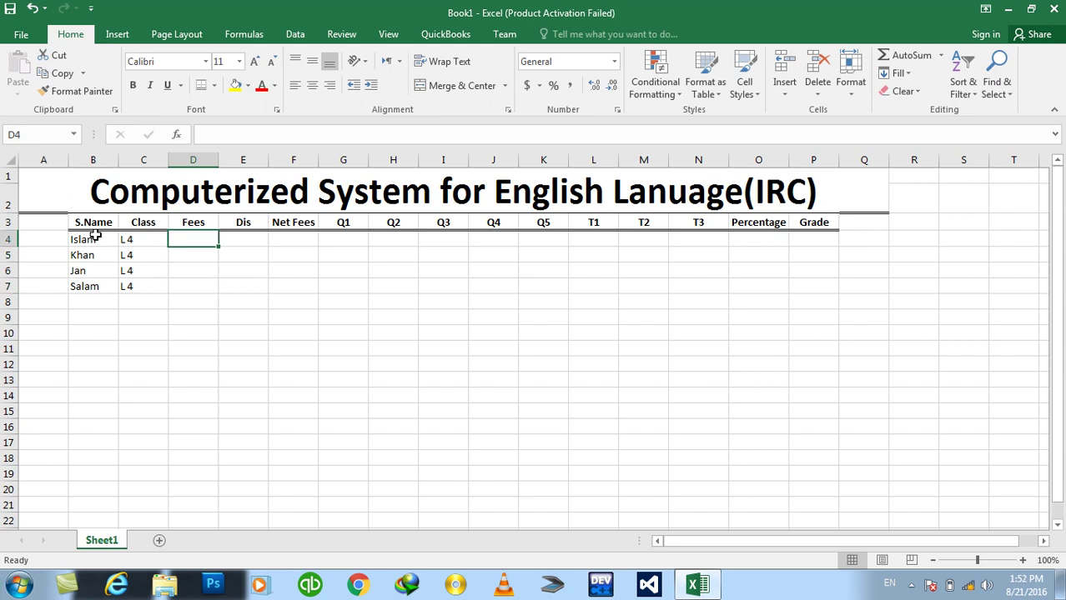
pyautogui.write('=if(')
pyautogui.press('Left')
# Complete the nested IF in D4: L1–L4 500, INTENSIVE 1000, AD 1 1500, AD 2 2000, else 0
pyautogui.write('="L1"')
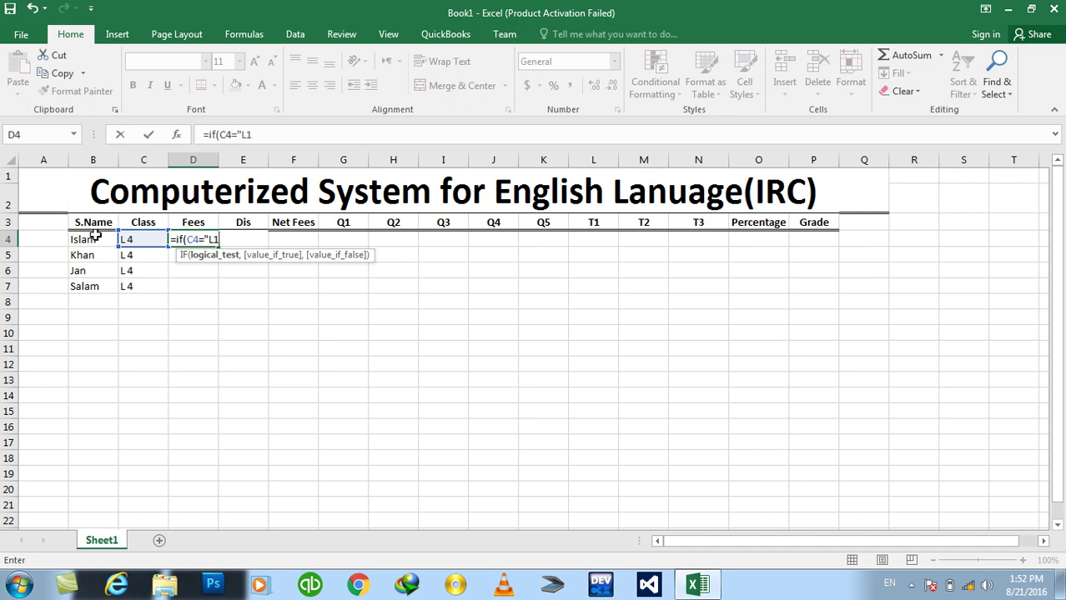
pyautogui.write(',')
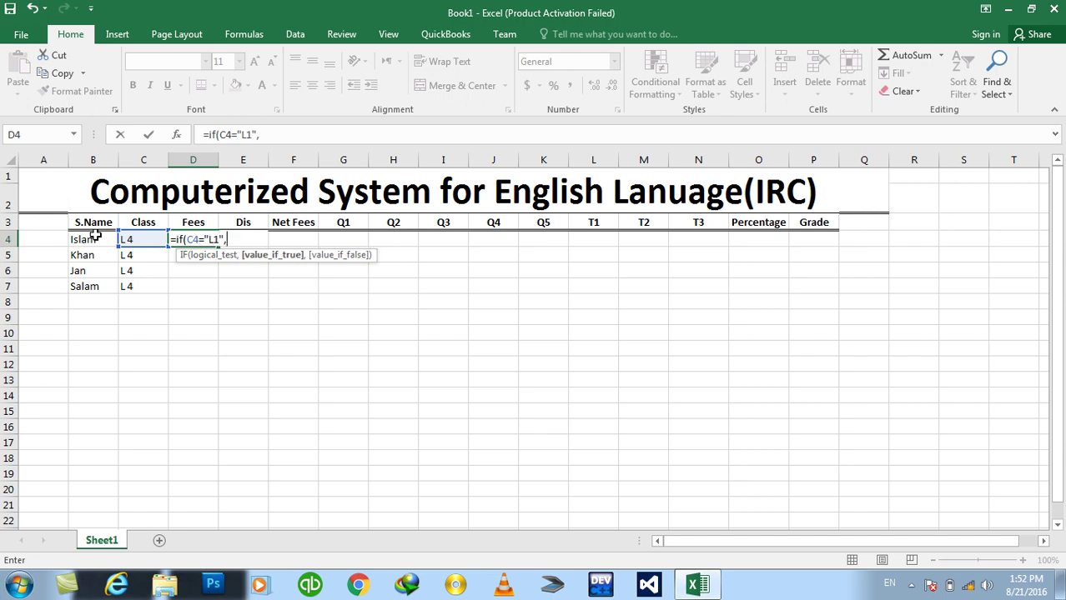
pyautogui.write('500')
pyautogui.write(',IF(')
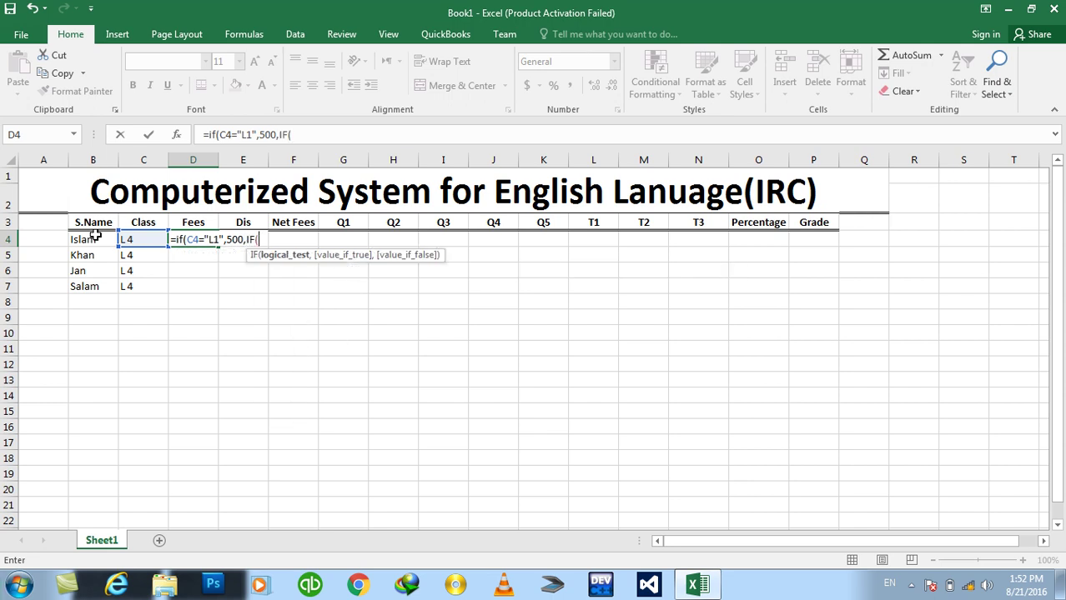
pyautogui.write('C4="L')
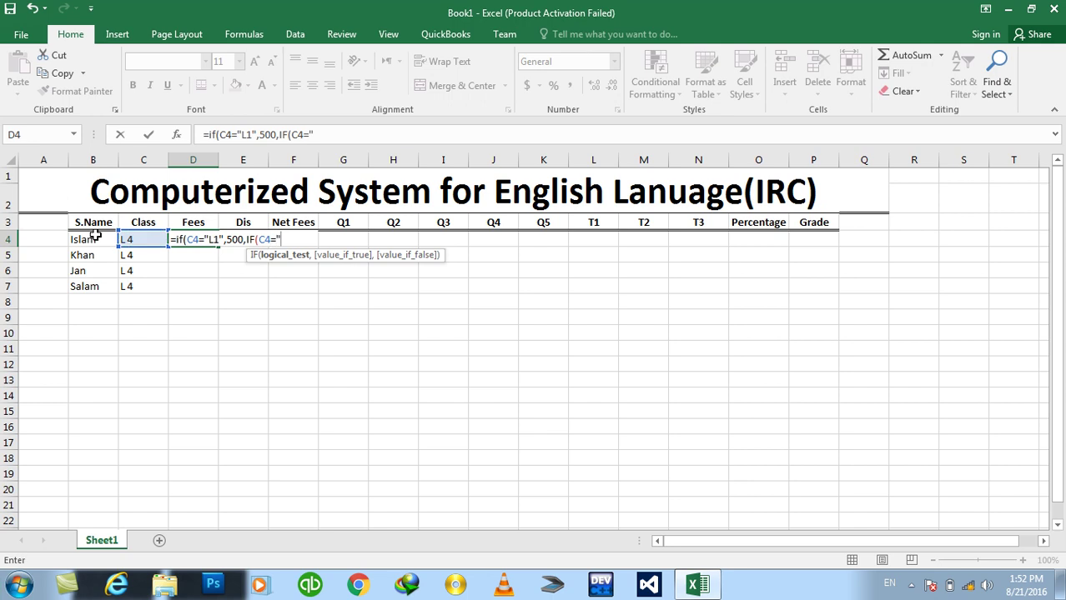
pyautogui.write('2"')
pyautogui.write(',500')
pyautogui.write(',IF(')
pyautogui.write('C4="L')
pyautogui.write('3",')
pyautogui.write('500')
pyautogui.write(',IF')
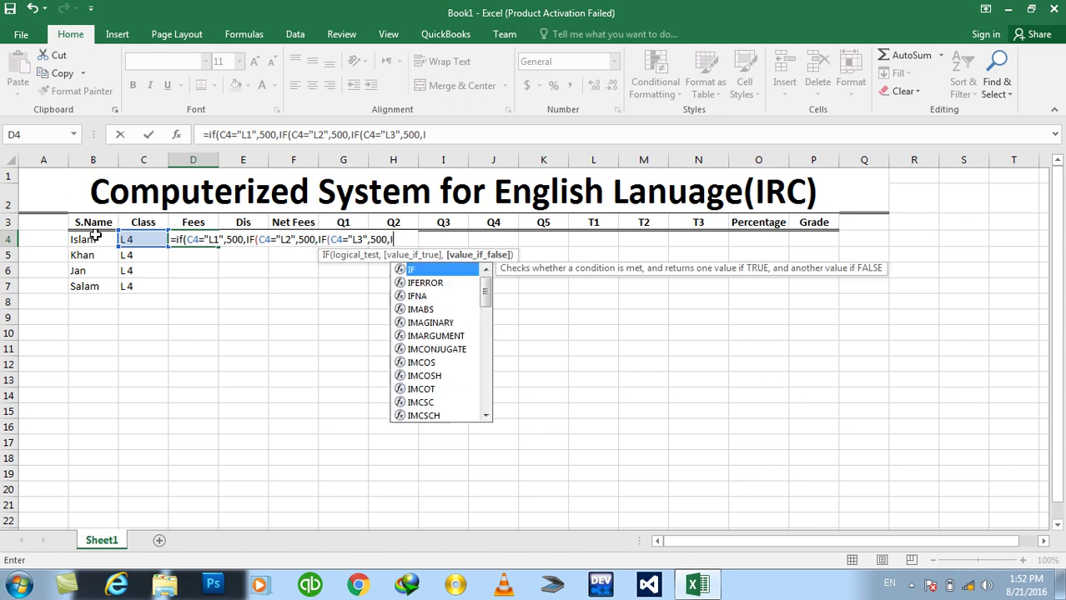
pyautogui.write('(')
pyautogui.press('Left')
pyautogui.write('="L4",500,IF(C4="')
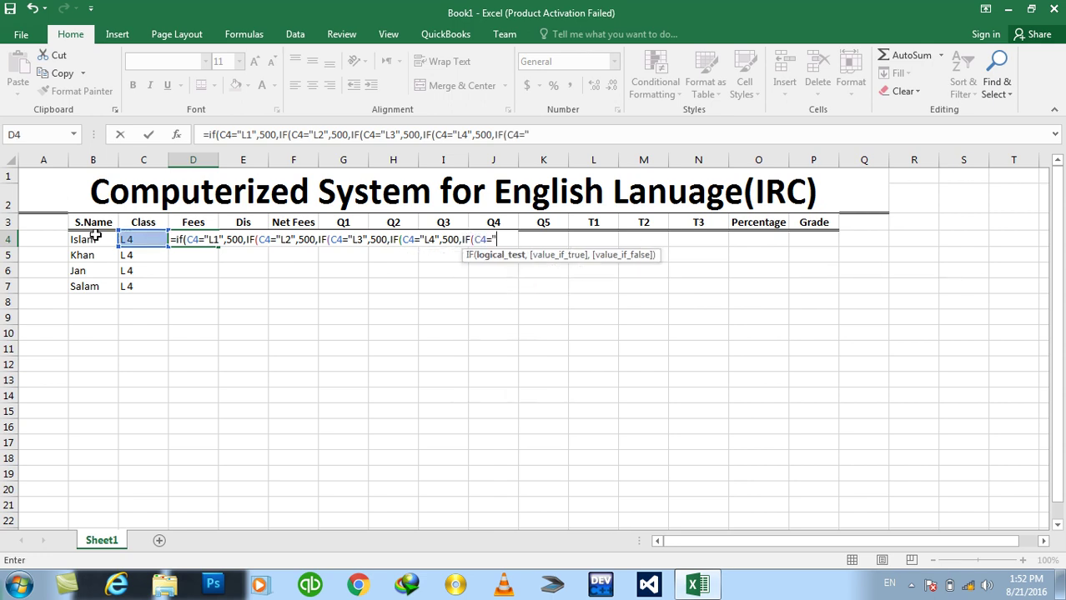
pyautogui.write('IN')
pyautogui.press('BackSpace')
pyautogui.press('BackSpace')
pyautogui.write('INTENSIVE",1000,IF(C4="AD')
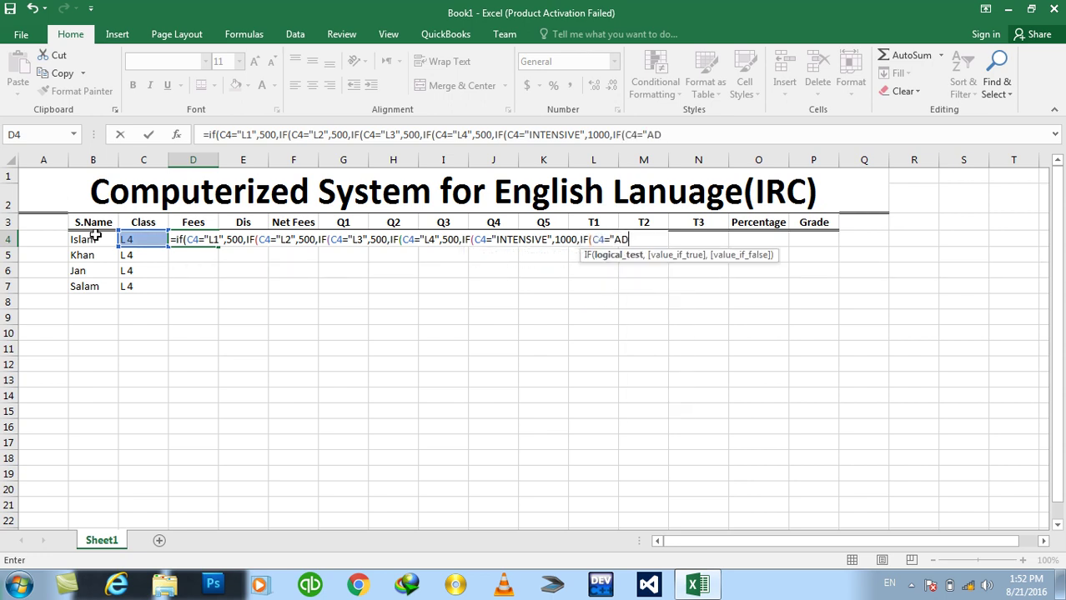
pyautogui.write(' 1",1500,IF(')
pyautogui.press('Left')
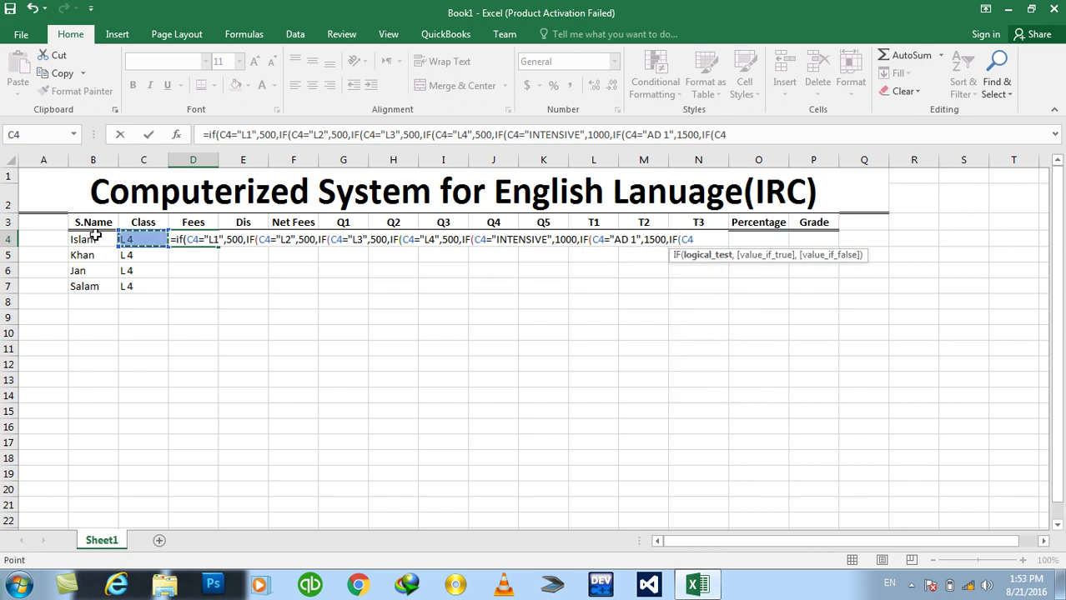
pyautogui.write('="AD 2",1')
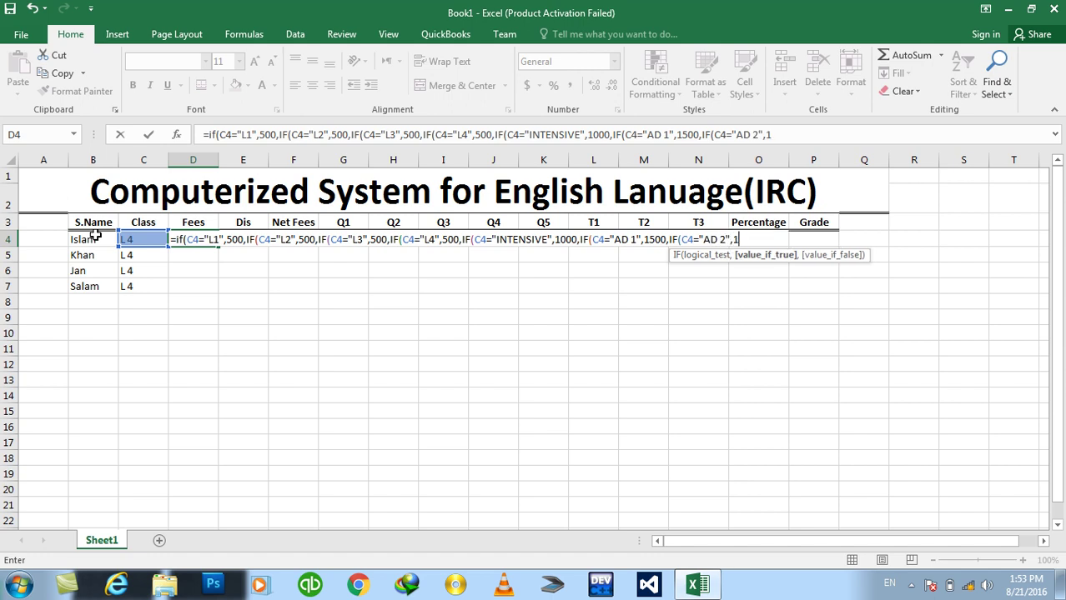
pyautogui.write('000,')
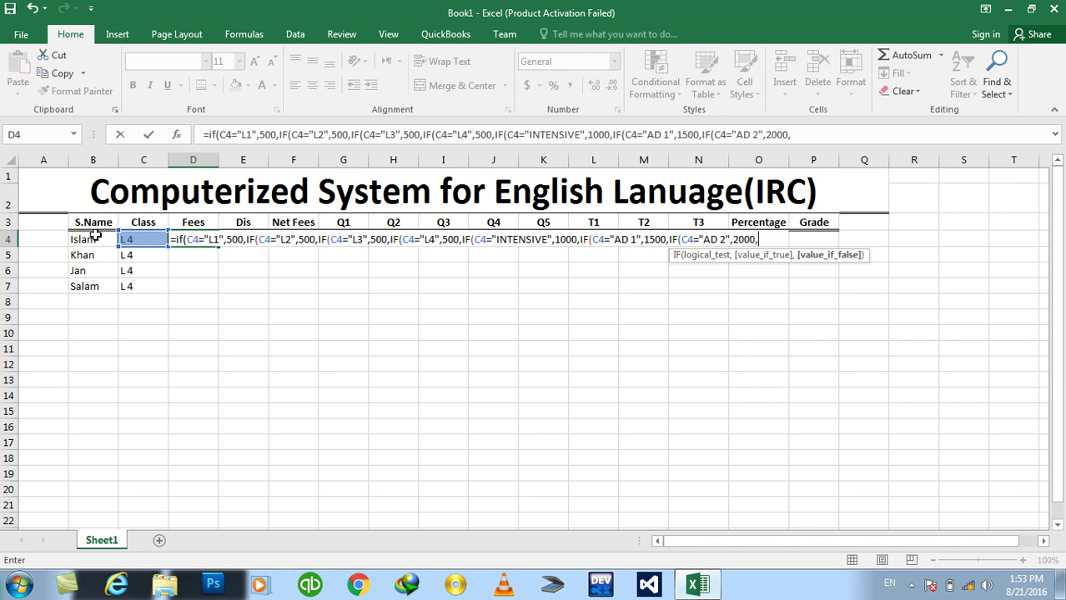
pyautogui.press('BackSpace')
pyautogui.write('-0)))))))')
pyautogui.press('Return')
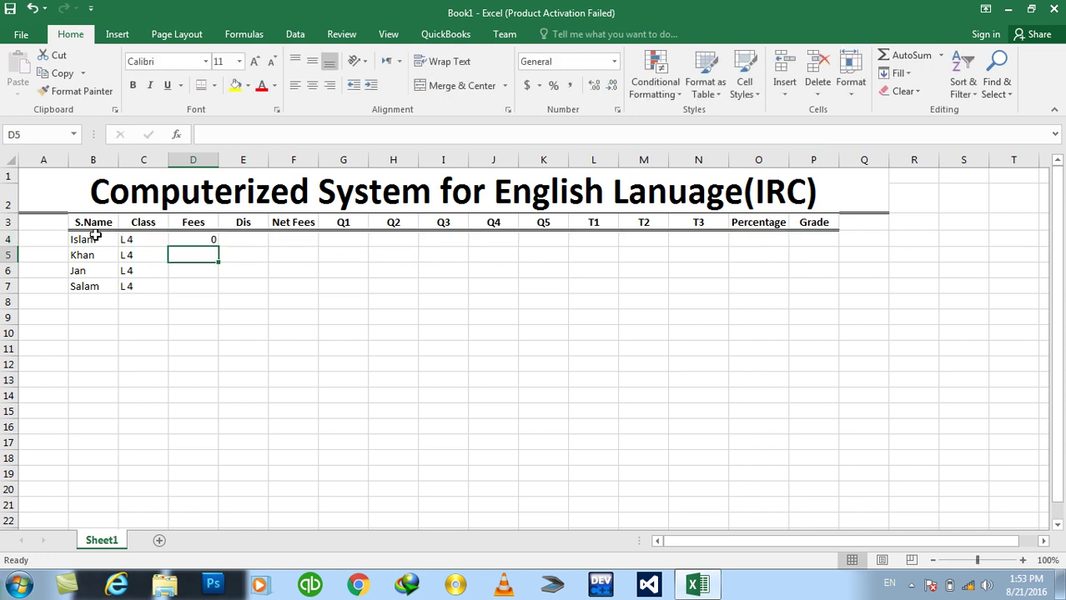
pyautogui.press('Up')
# Fill the Fees formula down from D4 to D13
pyautogui.hotkey('shift', 'Down')
pyautogui.hotkey('shift', 'Down')
pyautogui.hotkey('shift', 'Down')
pyautogui.hotkey('shift', 'Down')
pyautogui.hotkey('shift', 'Down')
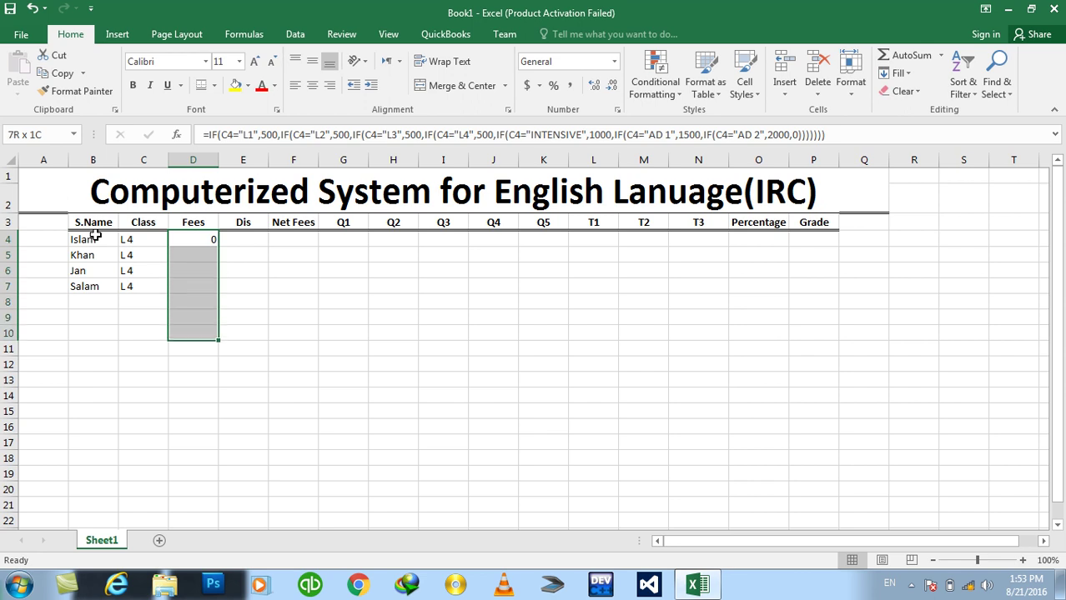
pyautogui.hotkey('shift', 'Down')
pyautogui.hotkey('shift', 'Down')
pyautogui.hotkey('shift', 'Down')
pyautogui.hotkey('ctrl', 'd')
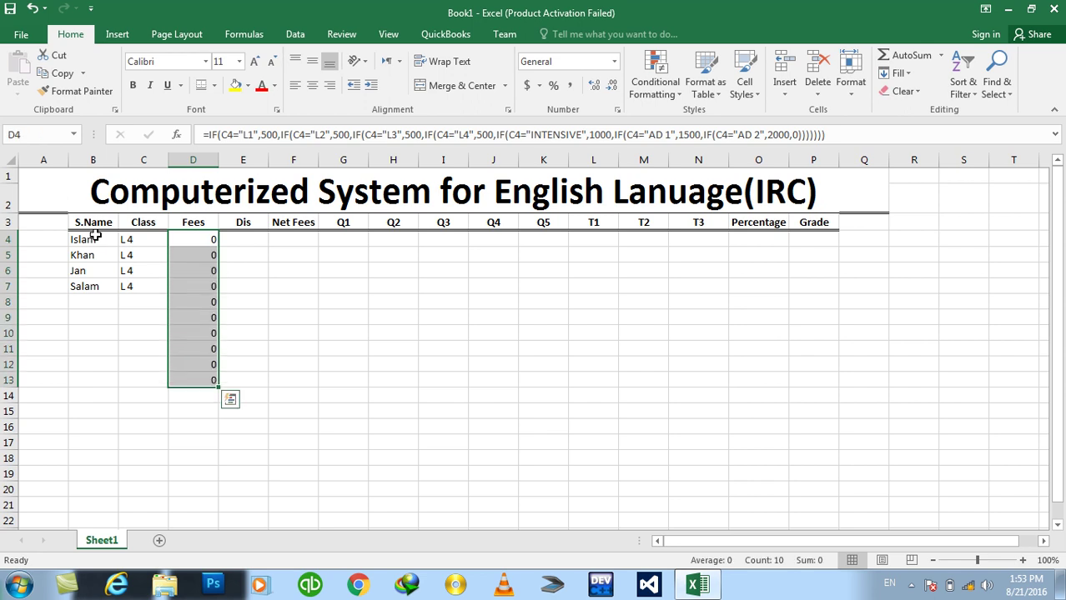
pyautogui.press('Right')
pyautogui.press('Left')
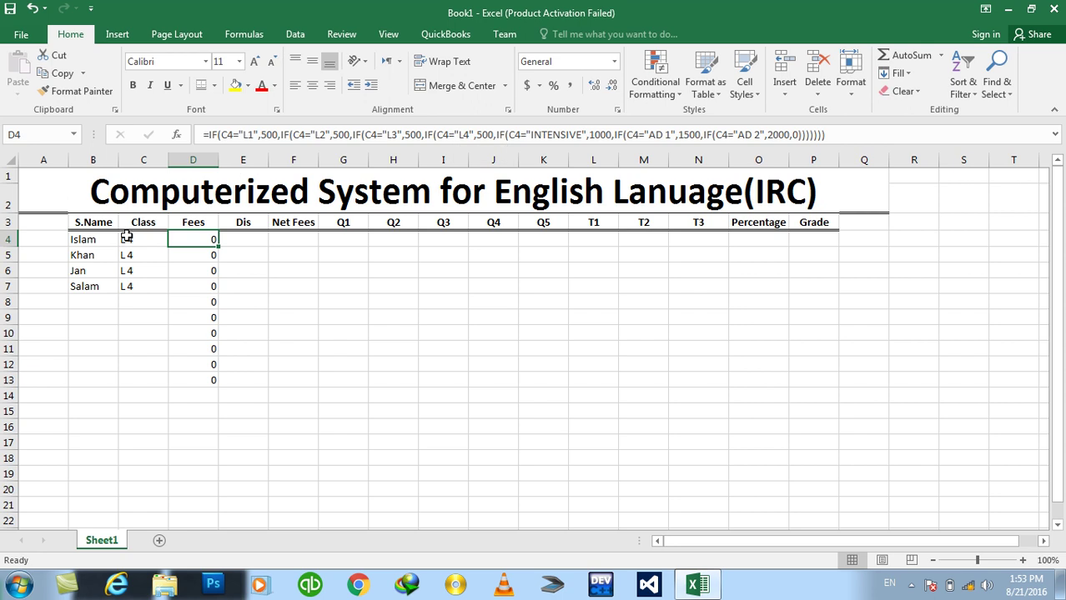
# Change the classes in C4:C7 to L4 so the fees show 500
pyautogui.moveTo(130, 240); pyautogui.dragTo(138, 289)
pyautogui.write('L 4')
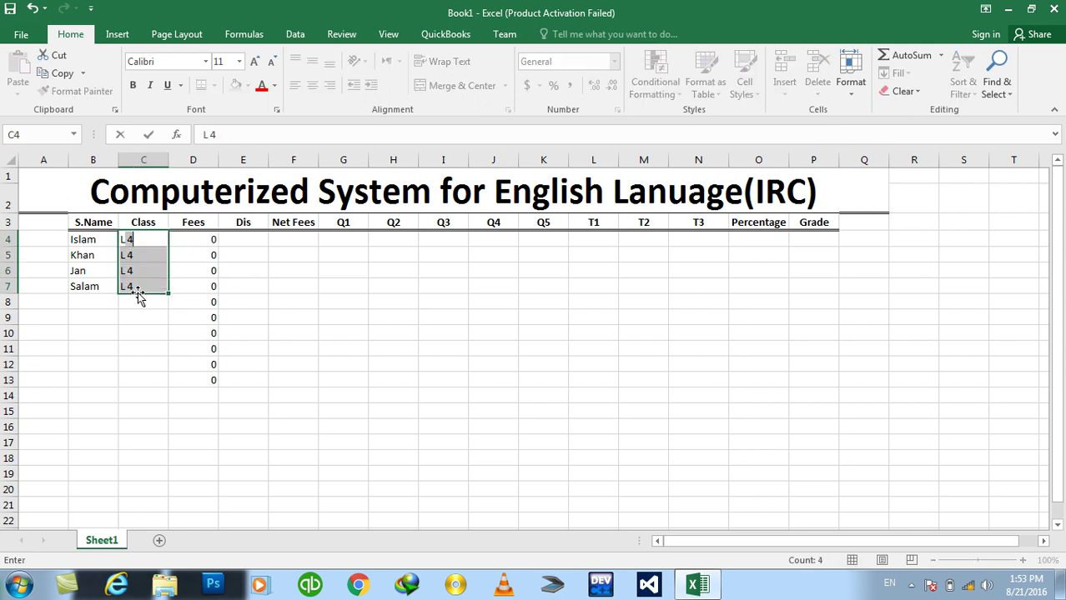
pyautogui.press('Left')
pyautogui.press('BackSpace')
pyautogui.hotkey('ctrl', 'Return')
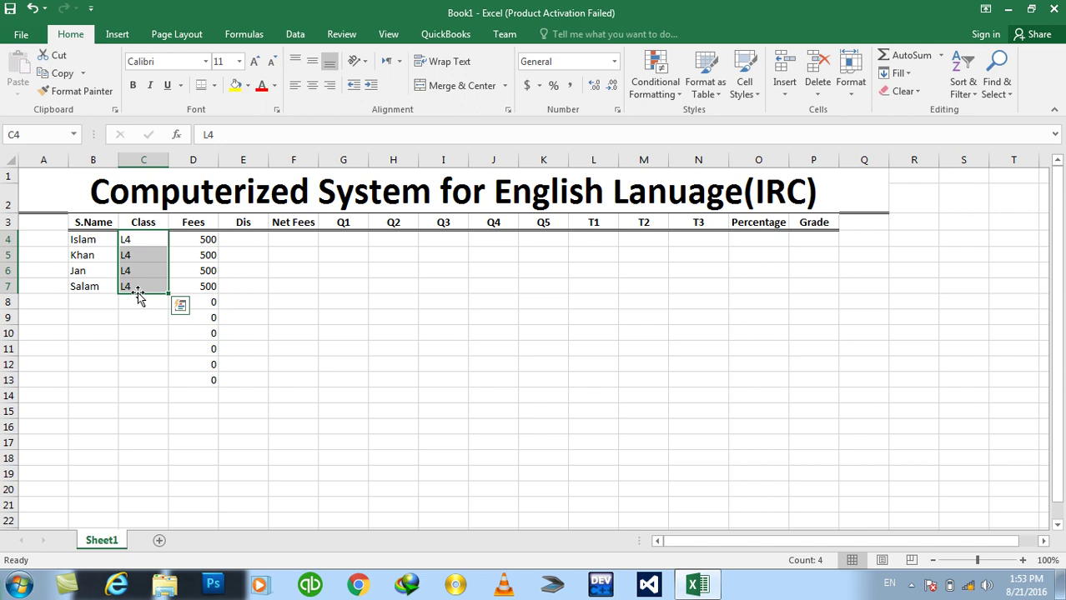
pyautogui.press('Right')
pyautogui.press('Right')
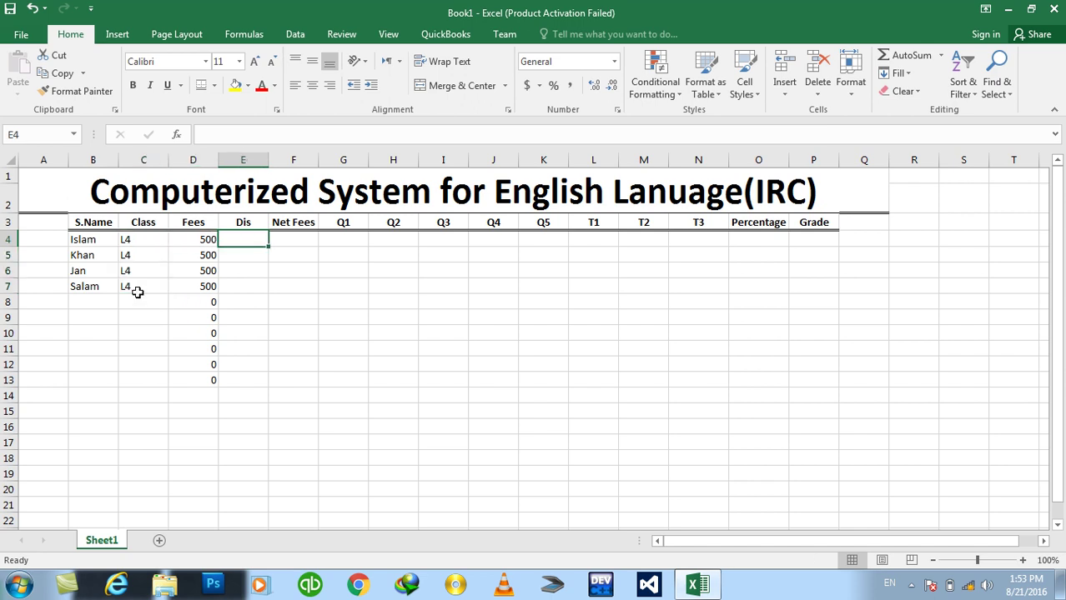
pyautogui.press('Left')
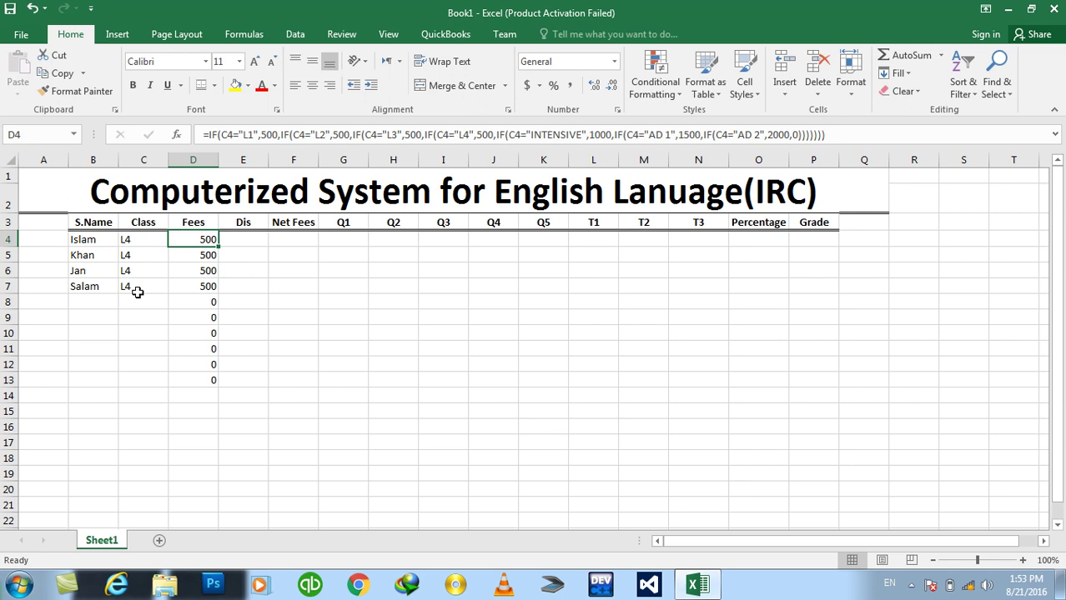
# Enter a discount of 50 for all four students in E4:E7
pyautogui.press('Right')
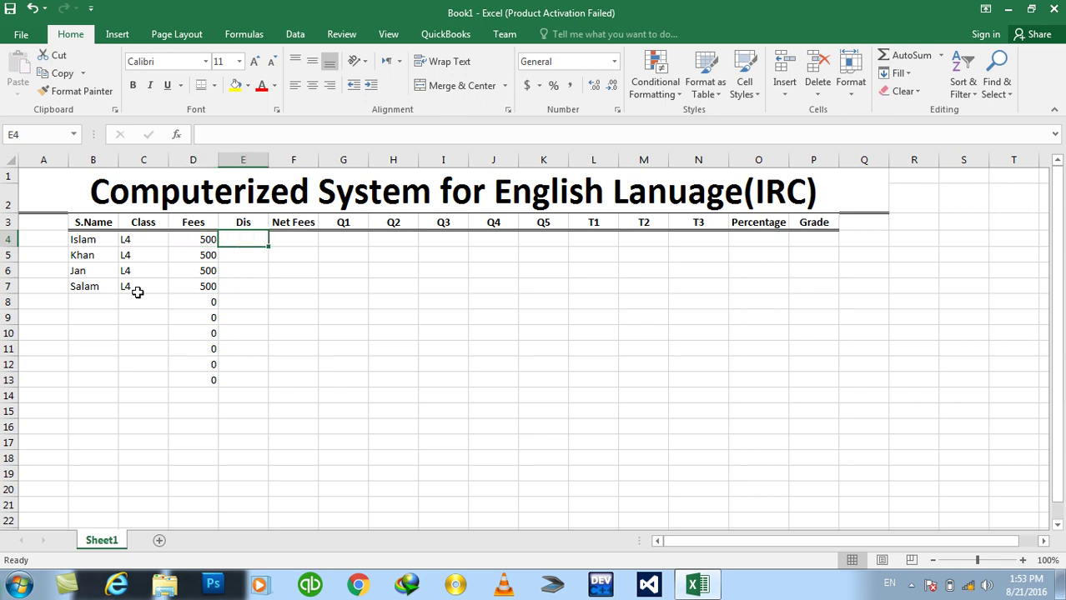
pyautogui.hotkey('shift', 'Down')
pyautogui.hotkey('shift', 'Down')
pyautogui.hotkey('shift', 'Down')
pyautogui.hotkey('shift', 'Down')
pyautogui.hotkey('shift', 'Up')
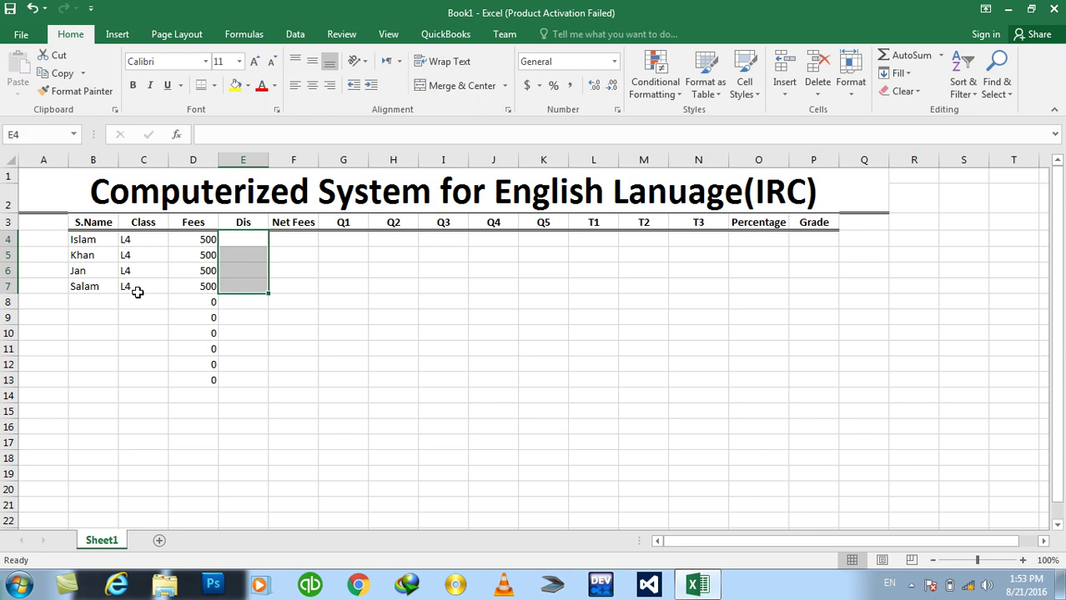
pyautogui.write('500')
pyautogui.press('BackSpace')
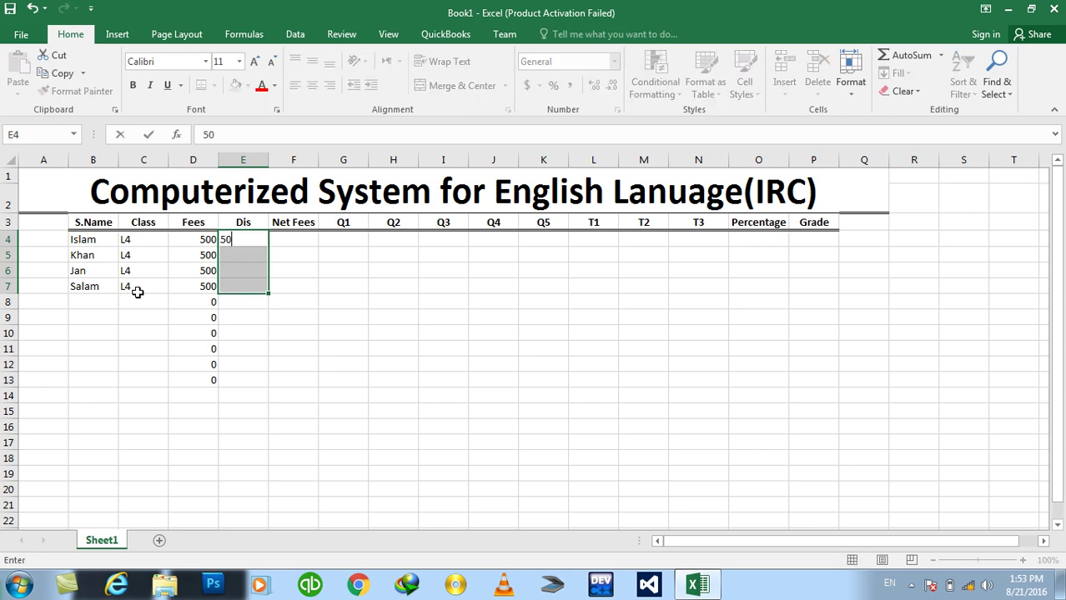
pyautogui.hotkey('ctrl', 'Return')
# Put =D4-E4 in Net Fees F4 and fill it down to F13, giving 450 each
pyautogui.press('Right')
pyautogui.write('=')
pyautogui.press('Left')
pyautogui.press('Left')
pyautogui.press('Left')
pyautogui.press('Right')
pyautogui.write('-')
pyautogui.press('Left')
pyautogui.hotkey('ctrl', 'Return')
pyautogui.hotkey('shift', 'Down')
pyautogui.hotkey('shift', 'Down')
pyautogui.hotkey('shift', 'Down')
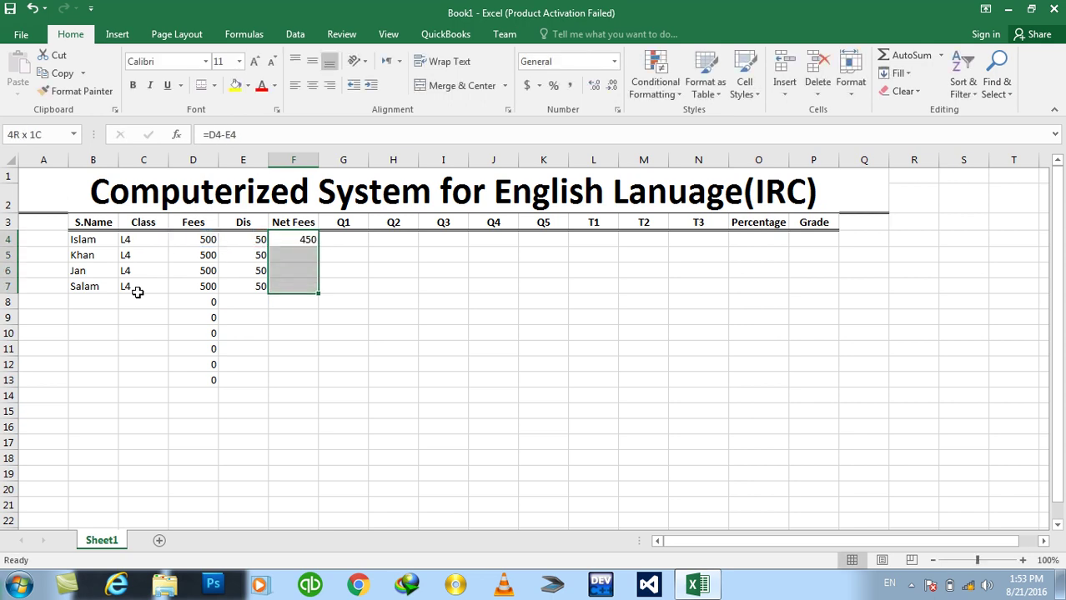
pyautogui.hotkey('shift', 'Down')
pyautogui.hotkey('shift', 'Down')
pyautogui.hotkey('shift', 'Down')
pyautogui.hotkey('shift', 'Down')
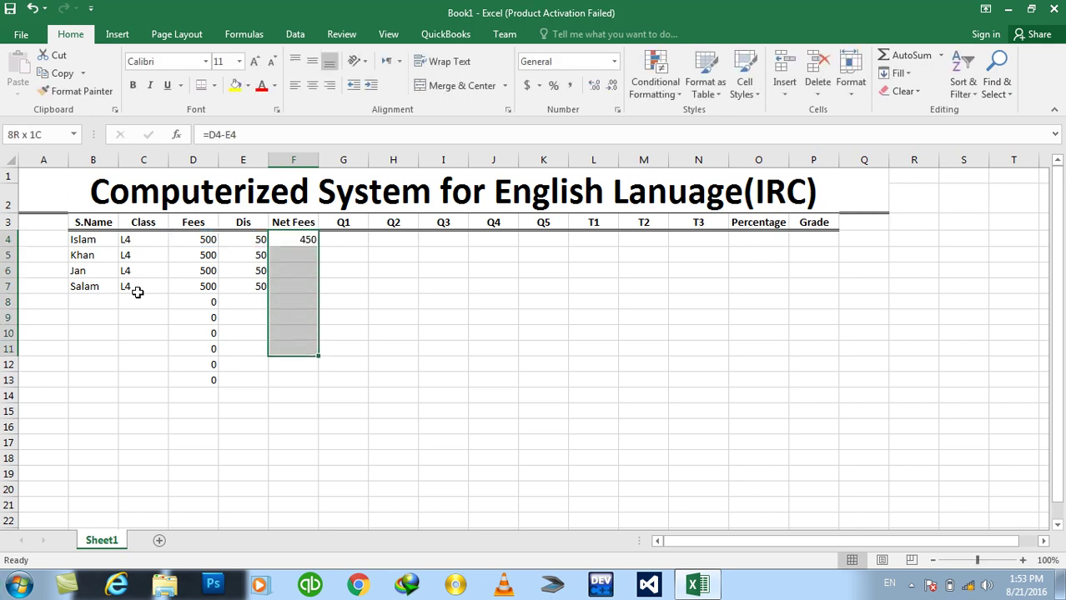
pyautogui.hotkey('shift', 'Down')
pyautogui.hotkey('shift', 'Down')
pyautogui.hotkey('ctrl', 'd')
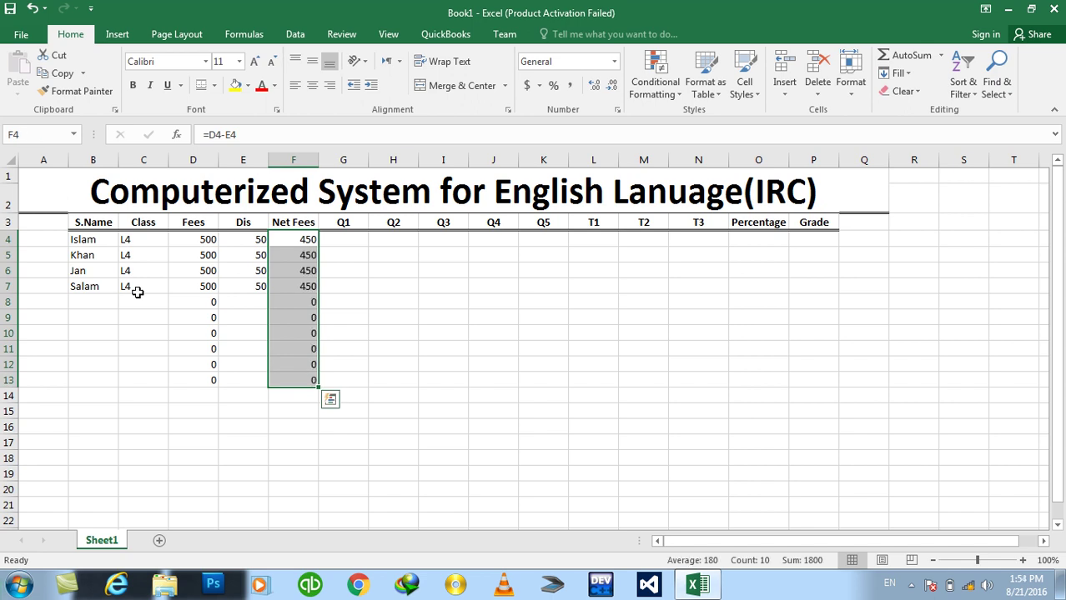
pyautogui.press('Right')
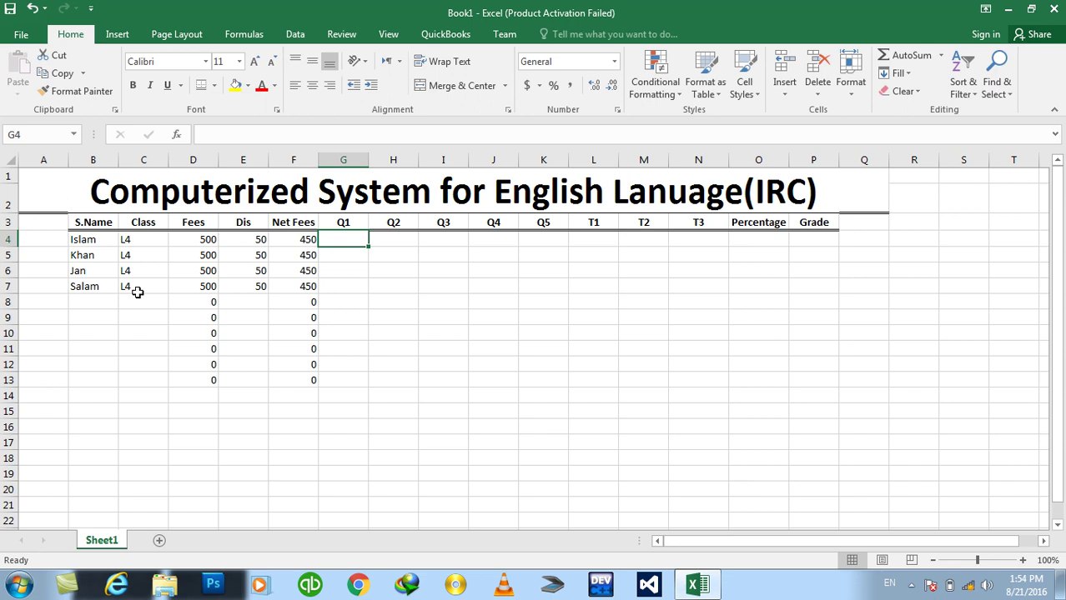
# Enter the Q1 scores 10, 15, 12 and 20 in G4:G7
pyautogui.write('10')
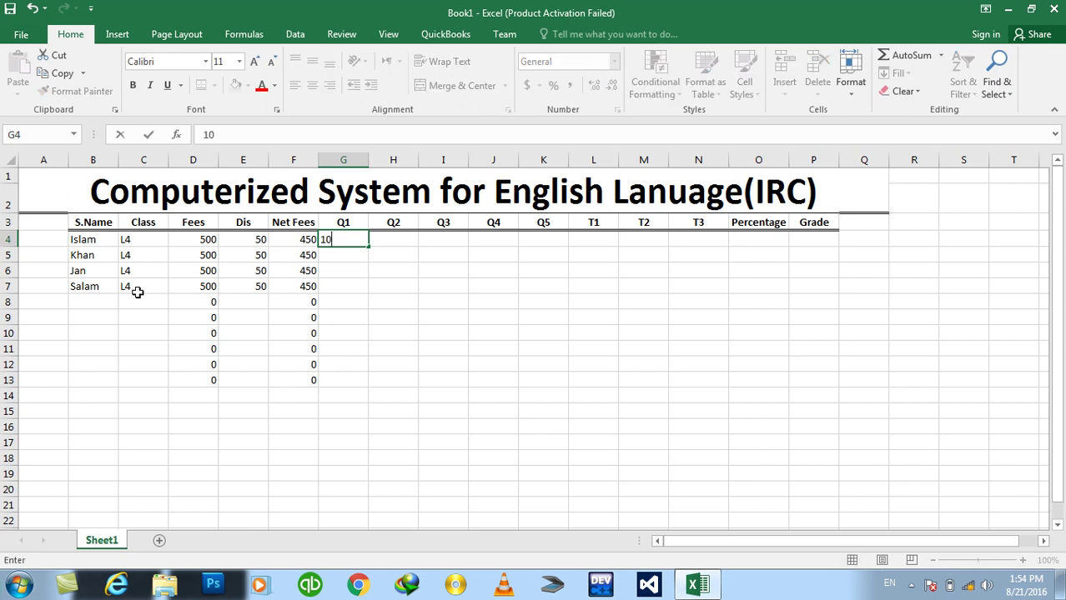
pyautogui.press('Return')
pyautogui.write('15')
pyautogui.press('Return')
pyautogui.write('12')
pyautogui.press('Return')
pyautogui.write('13')
pyautogui.press('Return')
pyautogui.write('20')
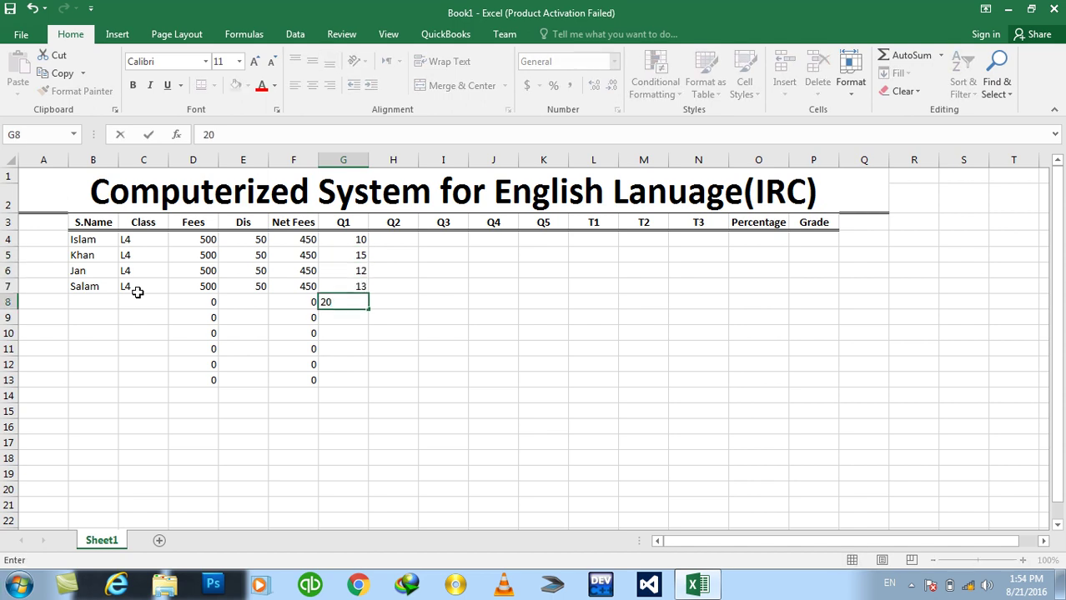
pyautogui.press('Escape')
pyautogui.press('Up')
pyautogui.write('20')
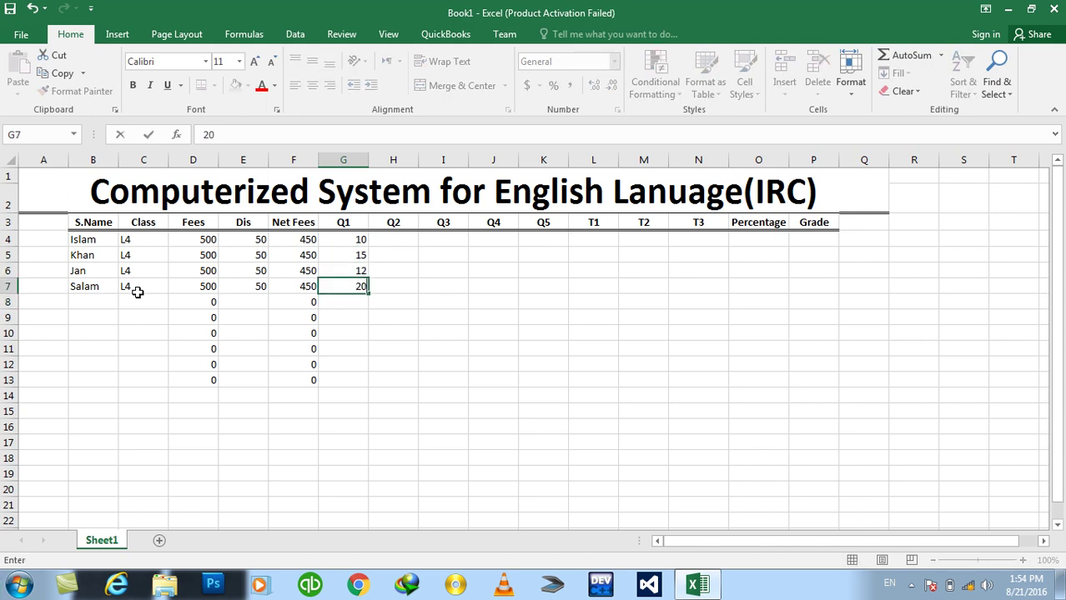
pyautogui.press('Up')
# Enter the Q2 scores 20, 15, 18 and 20 in H4:H7
pyautogui.press('Right')
pyautogui.press('Up')
pyautogui.press('Up')
pyautogui.press('Down')
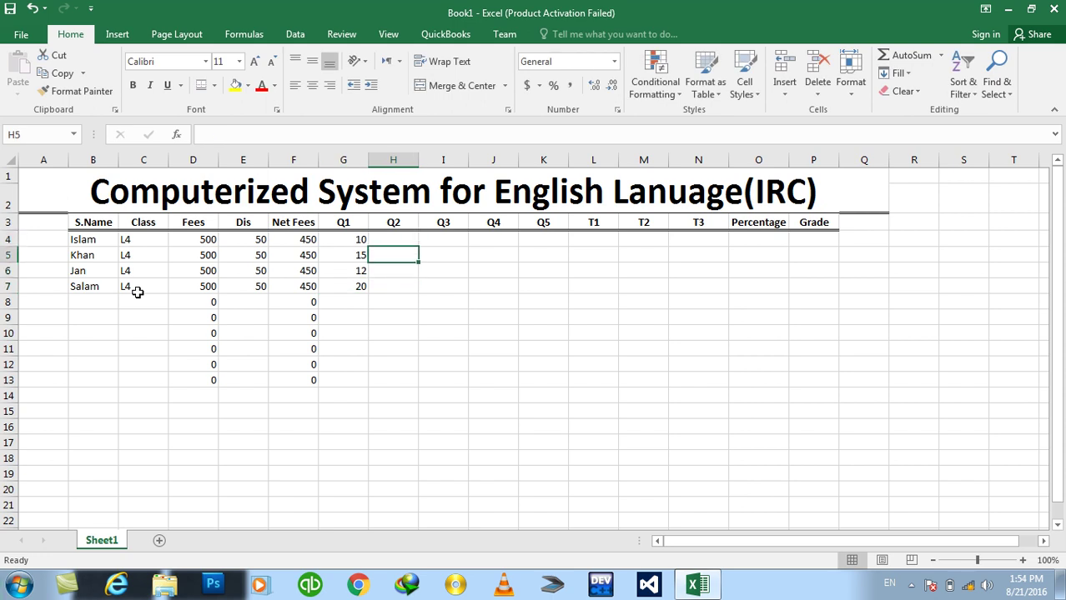
pyautogui.press('Up')
pyautogui.write('20')
pyautogui.press('Return')
pyautogui.write('151')
pyautogui.press('BackSpace')
pyautogui.press('Return')
pyautogui.write('18')
pyautogui.press('Return')
pyautogui.write('20')
pyautogui.press('Tab')
# Enter the Q3 scores 10, 10, 14 and 16 in I4:I7
pyautogui.press('Up')
pyautogui.press('Up')
# Enter the Q4 scores 20, 12, 14 and 15 in J4:J7
pyautogui.press('Up')
pyautogui.write('10')
pyautogui.press('Return')
pyautogui.write('10')
pyautogui.press('Return')
pyautogui.write('14')
pyautogui.press('Return')
pyautogui.write('16')
pyautogui.press('Tab')
pyautogui.press('Up')
pyautogui.press('Up')
pyautogui.press('Up')
pyautogui.write('20')
pyautogui.press('Return')
pyautogui.write('12')
pyautogui.press('Return')
pyautogui.write('14')
pyautogui.press('Return')
pyautogui.write('15')
pyautogui.press('Right')
# Enter the Q5 scores 18, 20, 10 and 8 in K4:K7
pyautogui.press('Up')
pyautogui.press('Up')
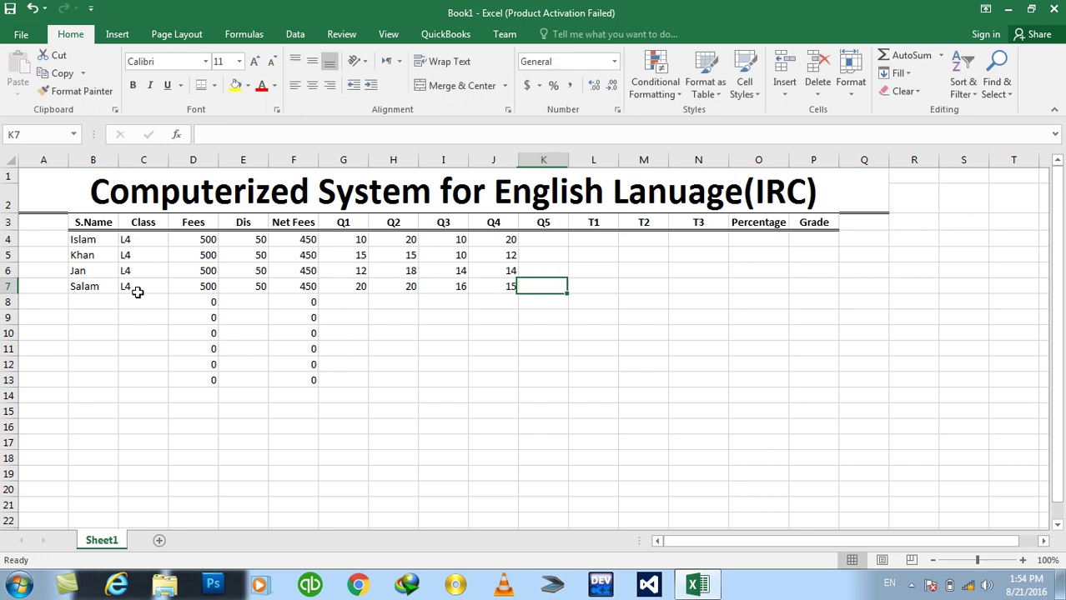
pyautogui.press('Up')
pyautogui.write('18')
pyautogui.press('Return')
pyautogui.write('20')
pyautogui.press('Return')
pyautogui.write('10')
pyautogui.press('Return')
pyautogui.write('8')
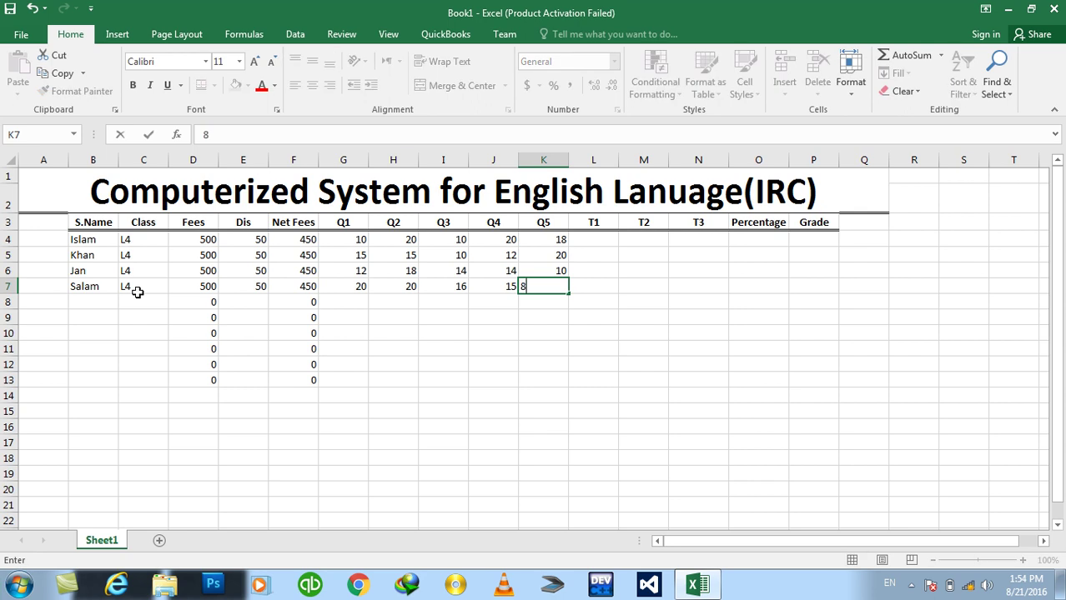
pyautogui.press('Right')
pyautogui.press('Up')
# Enter the T1 scores 100, 90, 80 and 70 in L4:L7
pyautogui.press('Up')
pyautogui.press('Up')
pyautogui.write('90')
pyautogui.press('BackSpace')
pyautogui.press('BackSpace')
pyautogui.write('100')
pyautogui.press('Return')
pyautogui.write('90')
pyautogui.press('Return')
pyautogui.write('80')
pyautogui.press('Return')
pyautogui.write('70')
pyautogui.press('Right')
pyautogui.press('Up')
pyautogui.press('Up')
pyautogui.press('Up')
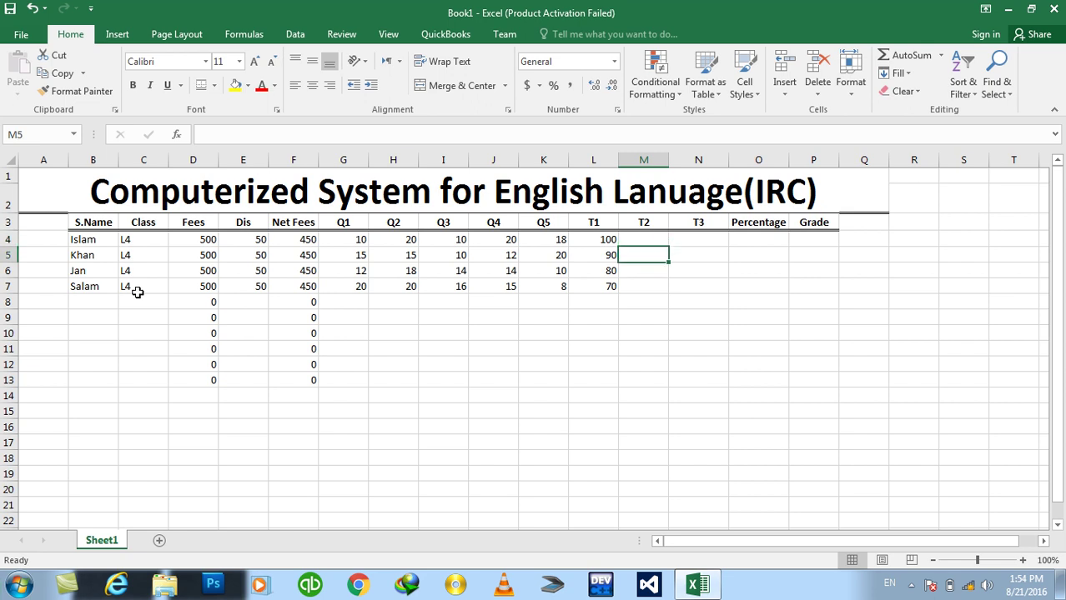
# Fill T2 with 100 for all four students and enter T3 scores 90, 80, 70, 100
pyautogui.hotkey('shift', 'Down')
pyautogui.hotkey('shift', 'Down')
pyautogui.hotkey('shift', 'Down')
pyautogui.write('100')
pyautogui.hotkey('ctrl', 'Return')
pyautogui.press('Right')
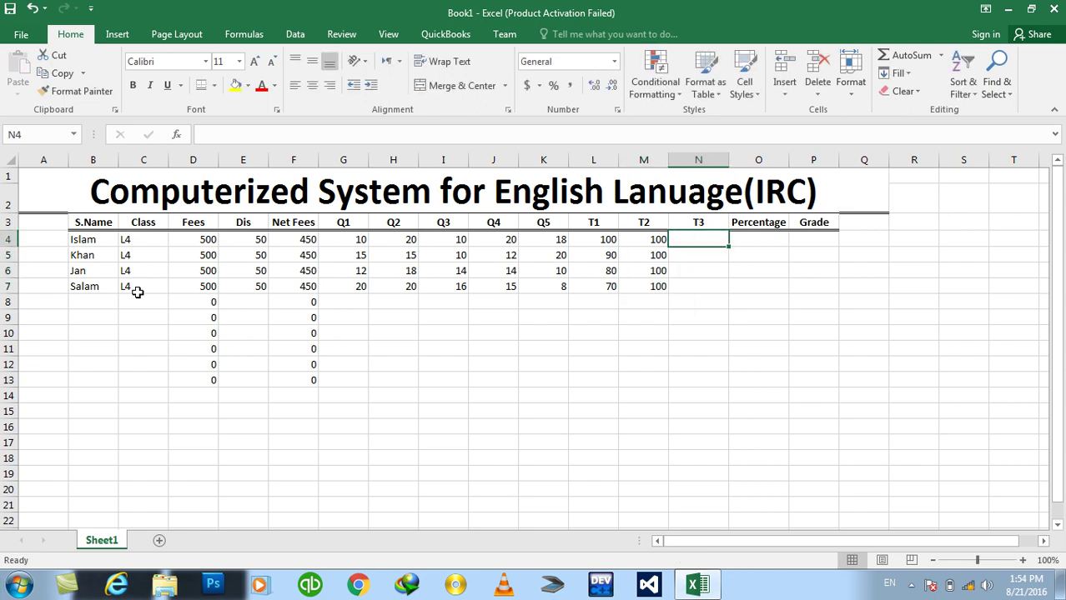
pyautogui.write('90')
pyautogui.press('Return')
pyautogui.write('80')
pyautogui.press('Return')
pyautogui.write('70')
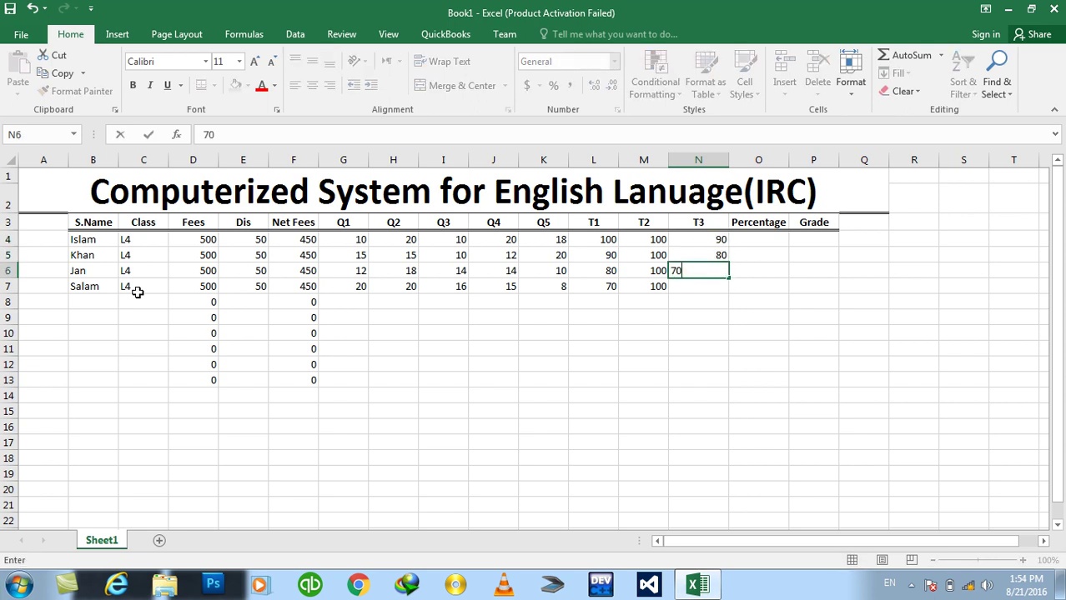
pyautogui.press('Return')
pyautogui.write('100')
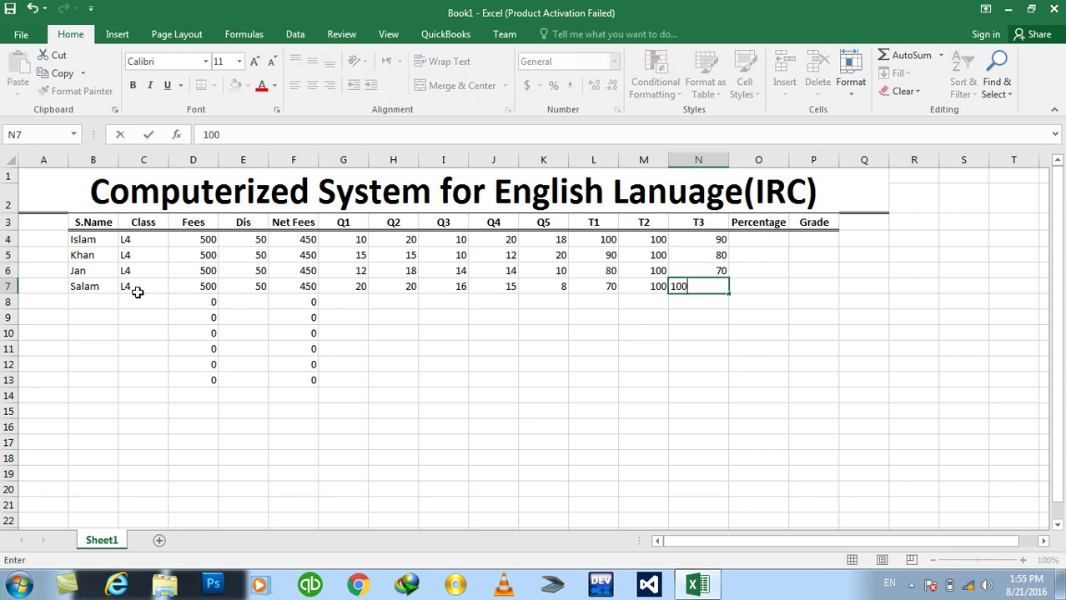
pyautogui.press('Tab')
pyautogui.press('Up')
pyautogui.press('Up')
pyautogui.press('Up')
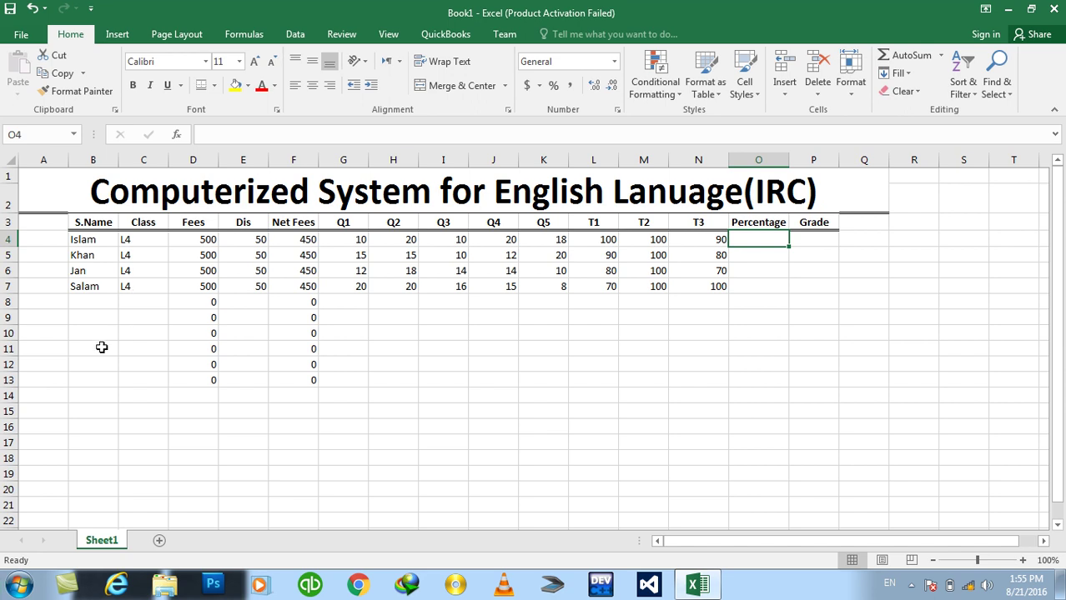
# Review the first student's Q1–T3 marks in row 4, ending on Percentage cell O4
pyautogui.moveTo(716, 244); pyautogui.dragTo(612, 241)
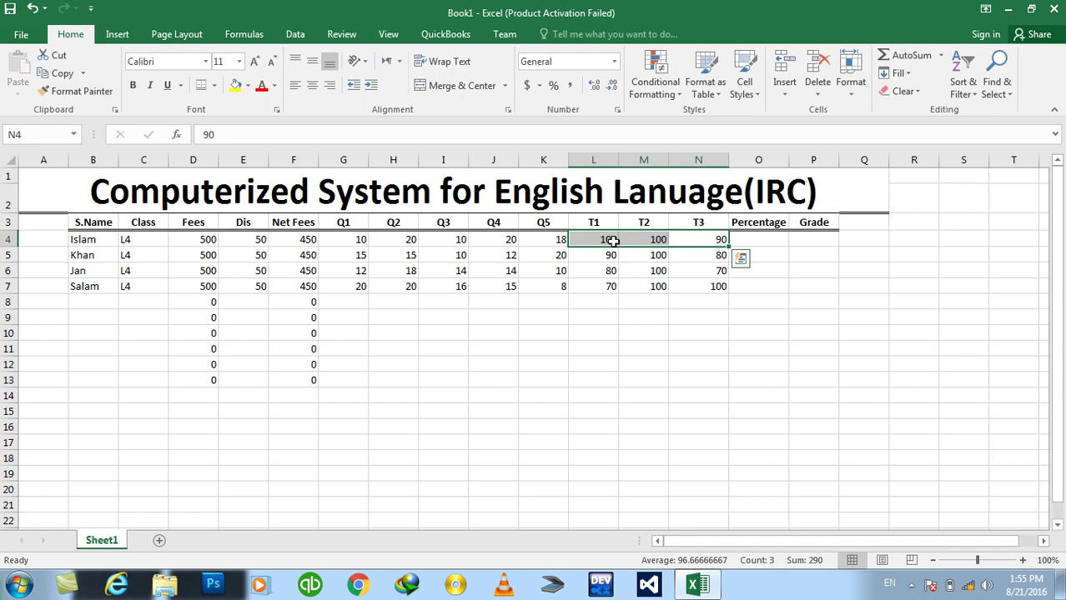
pyautogui.moveTo(559, 240); pyautogui.dragTo(358, 241)
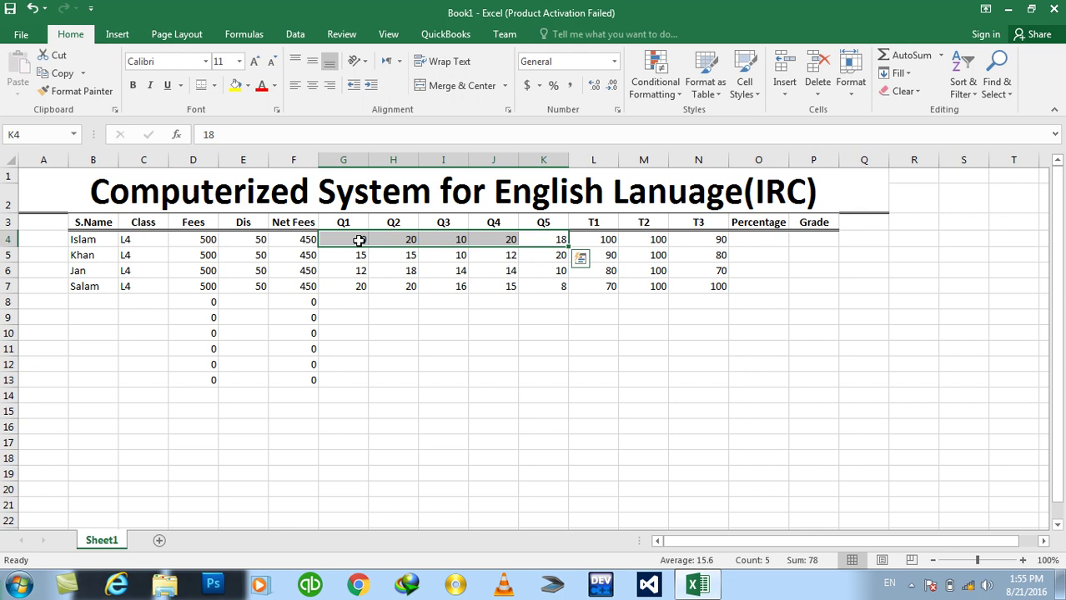
pyautogui.press('Right')
pyautogui.press('Right')
pyautogui.press('Right')
pyautogui.press('Right')
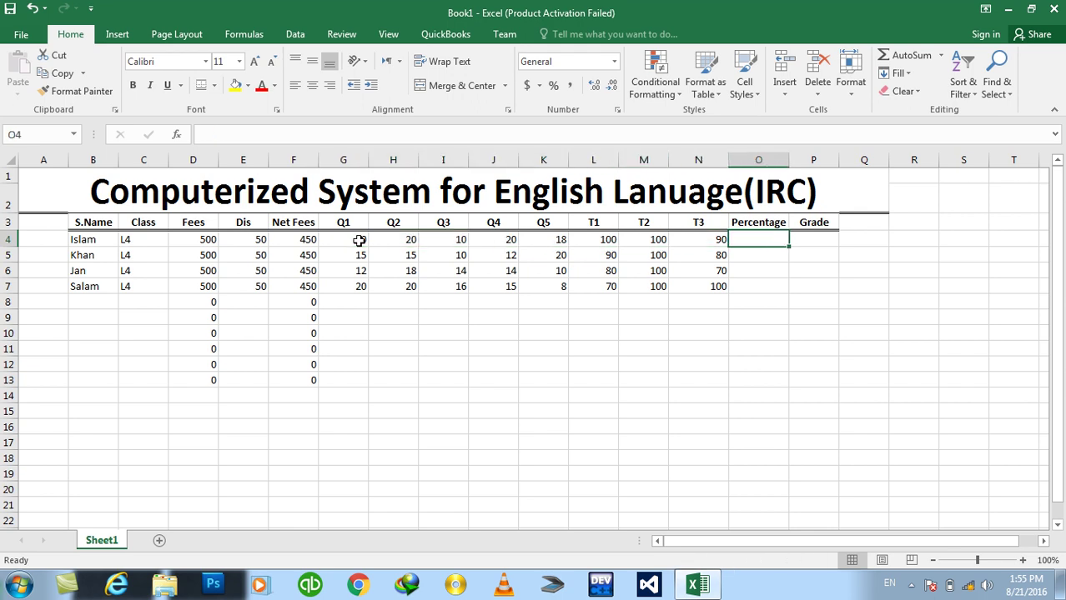
# Enter =SUM(G4:N4)*100/400 in O4, giving the first student a Percentage of 92
pyautogui.write('=')
pyautogui.write('sum(')
pyautogui.press('BackSpace')
pyautogui.press('BackSpace')
pyautogui.press('BackSpace')
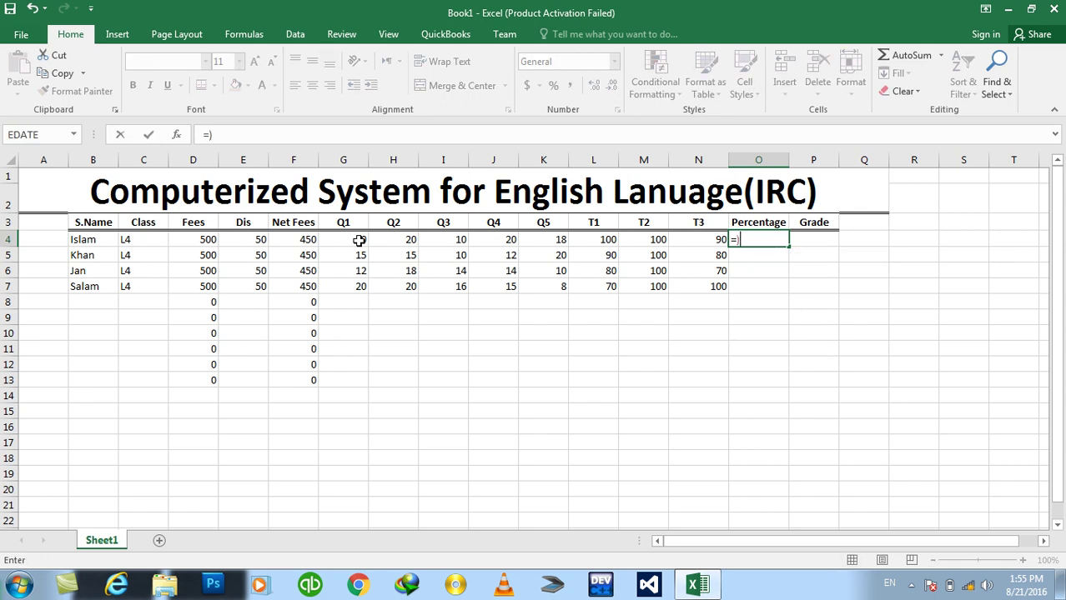
pyautogui.press('BackSpace')
pyautogui.write('=sum(')
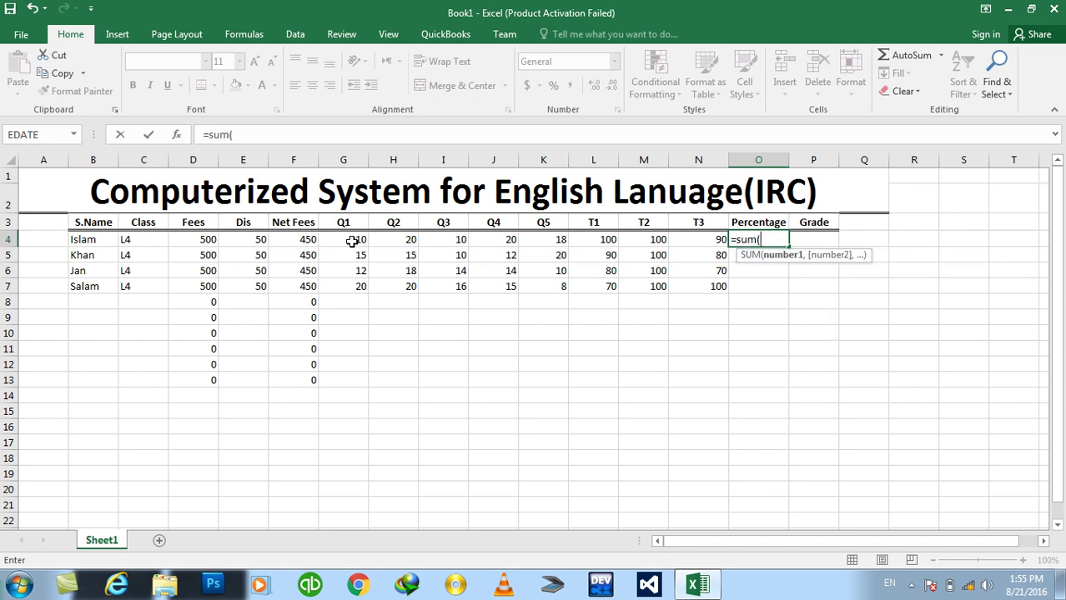
pyautogui.moveTo(350, 242); pyautogui.dragTo(694, 241)
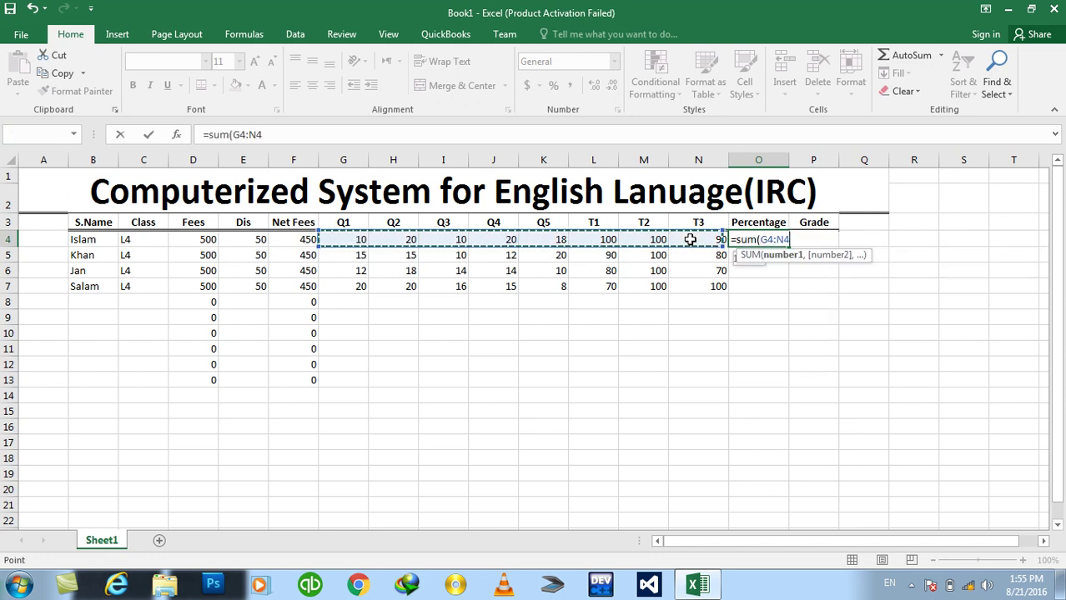
pyautogui.write(')')
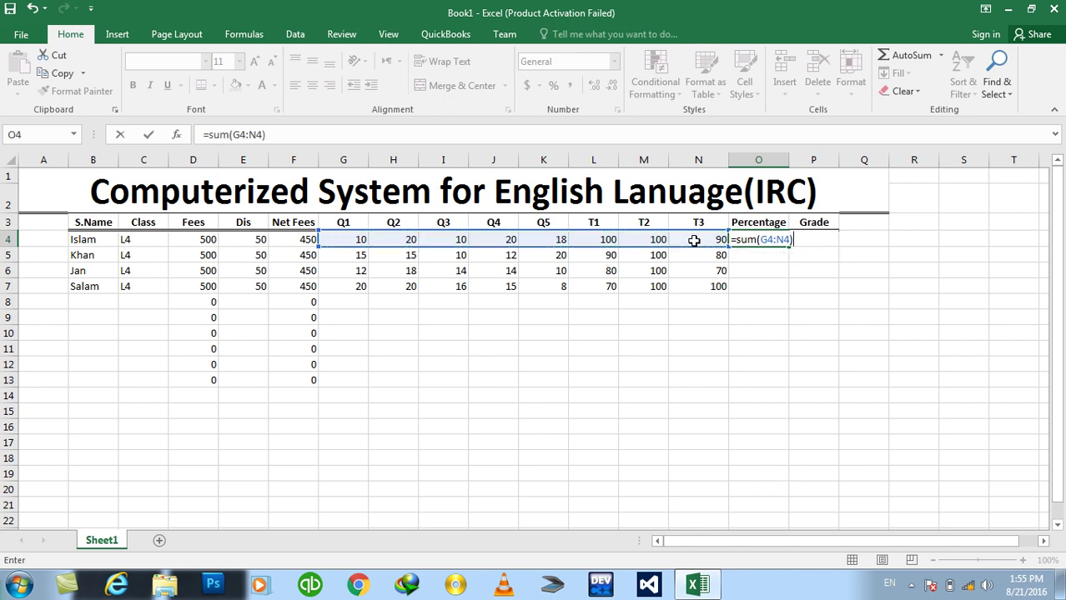
pyautogui.write('*100/400')
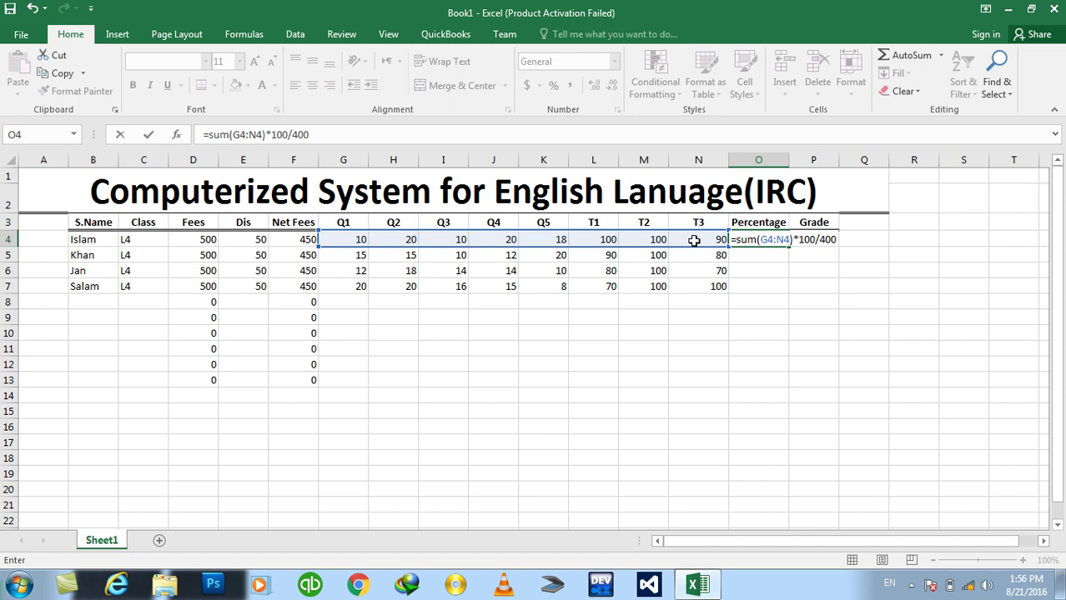
pyautogui.press('Return')
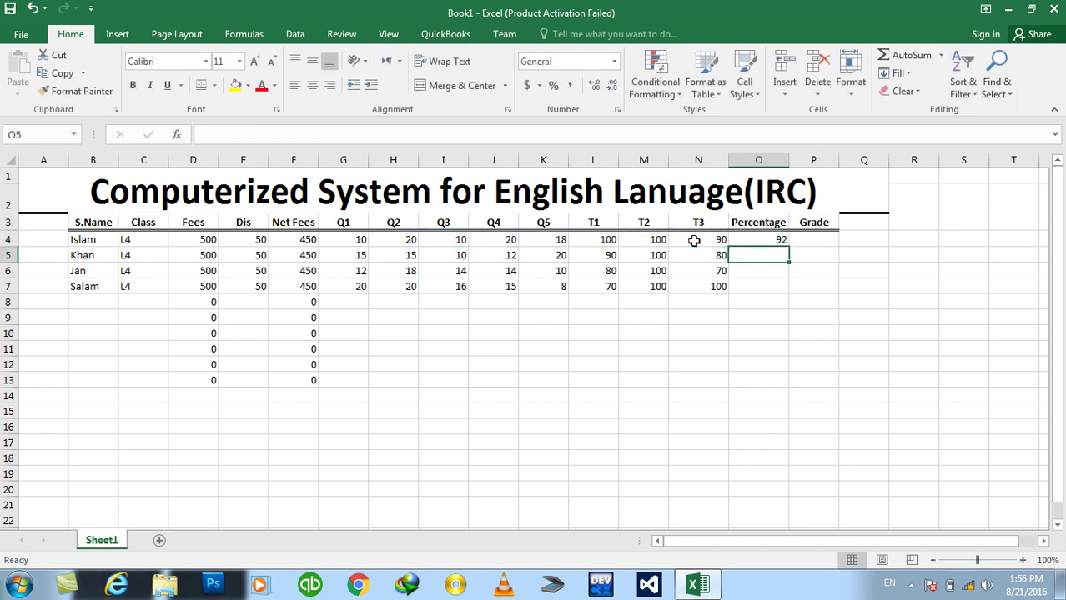
pyautogui.press('Up')
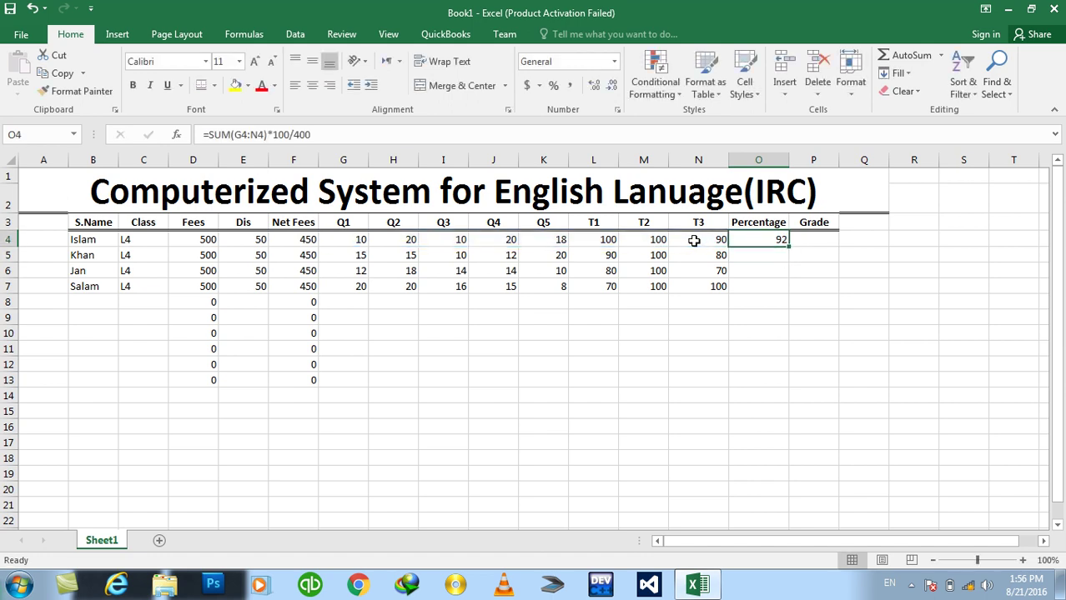
# Fill the Percentage formula down O4:O13, showing 85.5, 79.5 and 87.25 for the other students
pyautogui.hotkey('shift', 'Down')
pyautogui.hotkey('shift', 'Down')
pyautogui.hotkey('shift', 'Down')
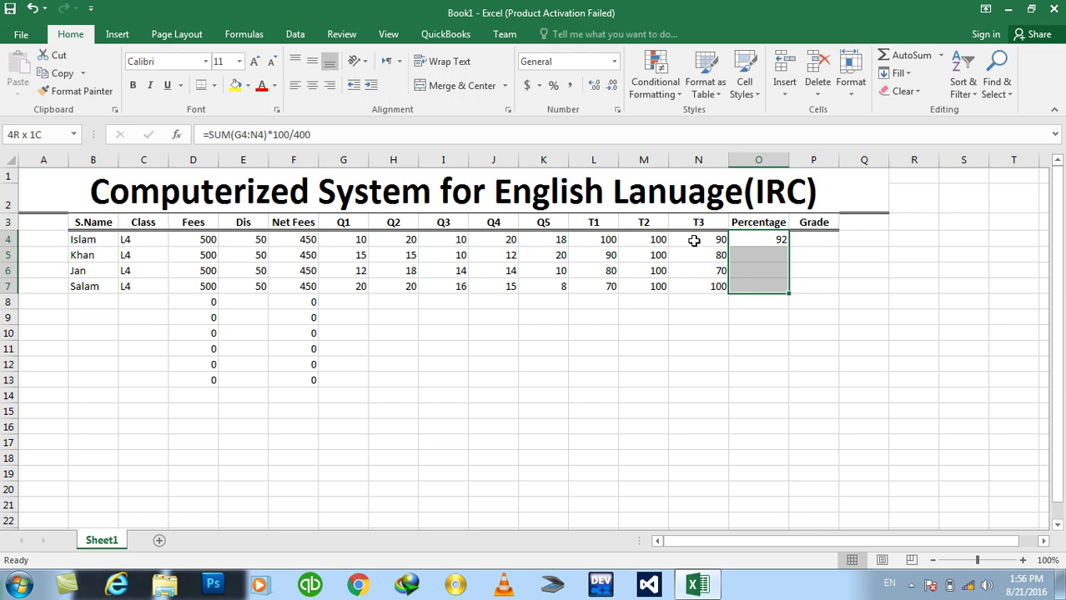
pyautogui.hotkey('shift', 'Down')
pyautogui.hotkey('shift', 'Down')
pyautogui.hotkey('shift', 'Down')
pyautogui.hotkey('shift', 'Down')
pyautogui.hotkey('shift', 'Down')
pyautogui.hotkey('shift', 'Down')
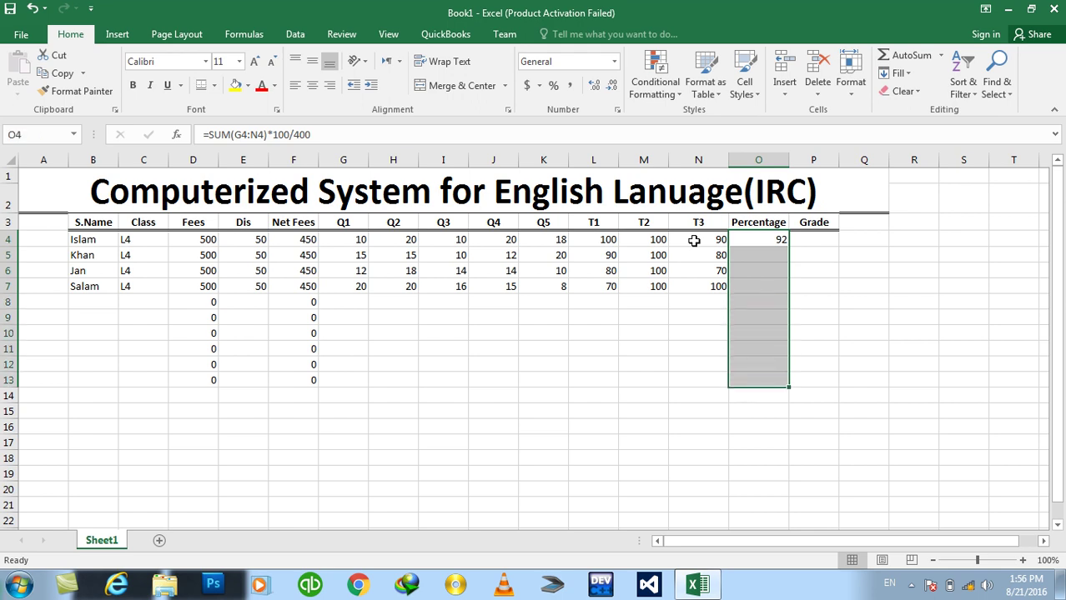
pyautogui.hotkey('ctrl', 'd')
pyautogui.press('Down')
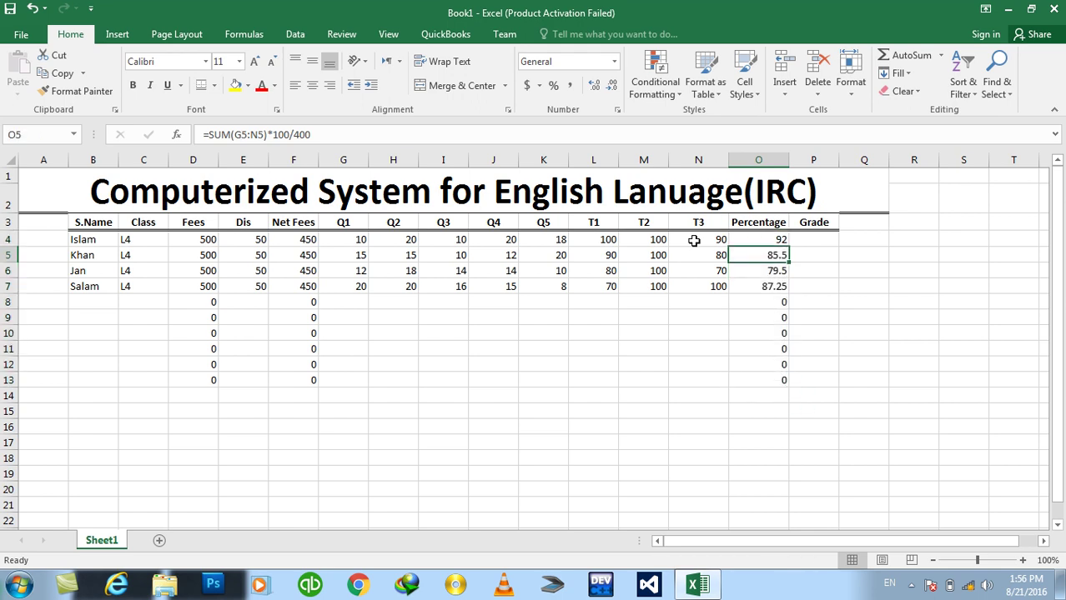
pyautogui.press('Down')
pyautogui.press('Down')
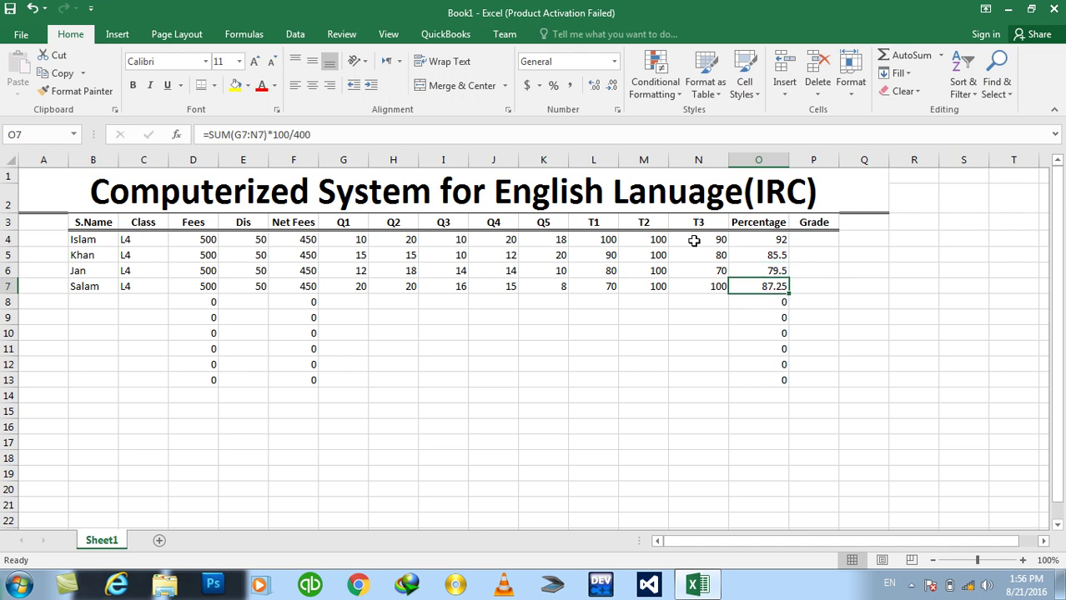
# Temporarily set the last student's tests to 100 and quizzes to 20, then undo both changes
pyautogui.press('Up')
pyautogui.press('Down')
pyautogui.press('Left')
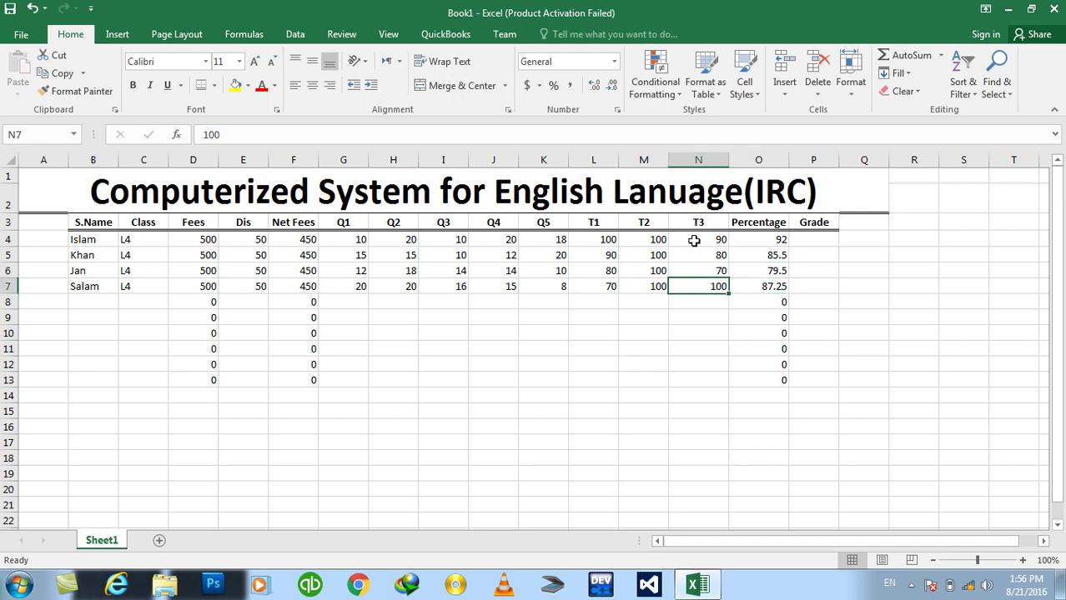
pyautogui.hotkey('shift', 'Left')
pyautogui.hotkey('shift', 'Left')
pyautogui.write('100')
pyautogui.hotkey('ctrl', 'Return')
pyautogui.press('Left')
pyautogui.press('Left')
pyautogui.press('Left')
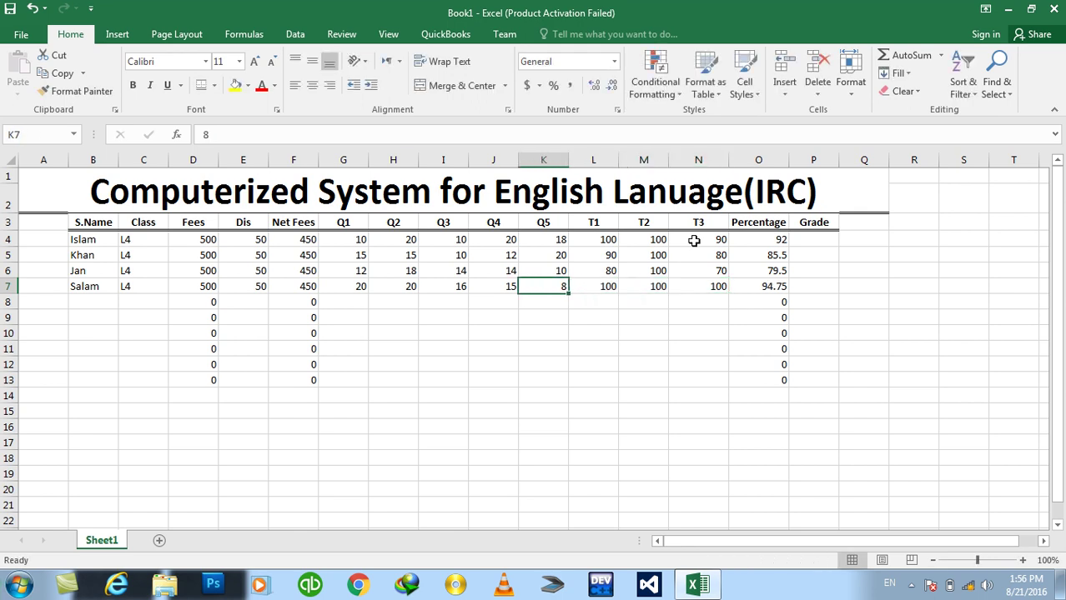
pyautogui.hotkey('shift', 'Left')
pyautogui.hotkey('shift', 'Left')
pyautogui.hotkey('shift', 'Left')
pyautogui.hotkey('shift', 'Left')
pyautogui.write('20')
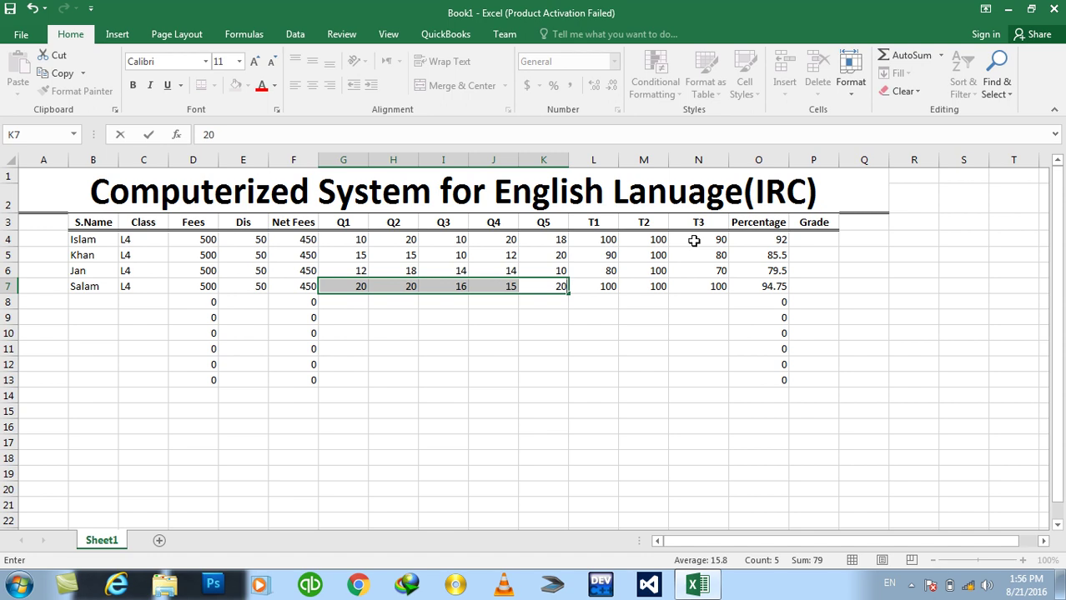
pyautogui.hotkey('ctrl', 'Return')
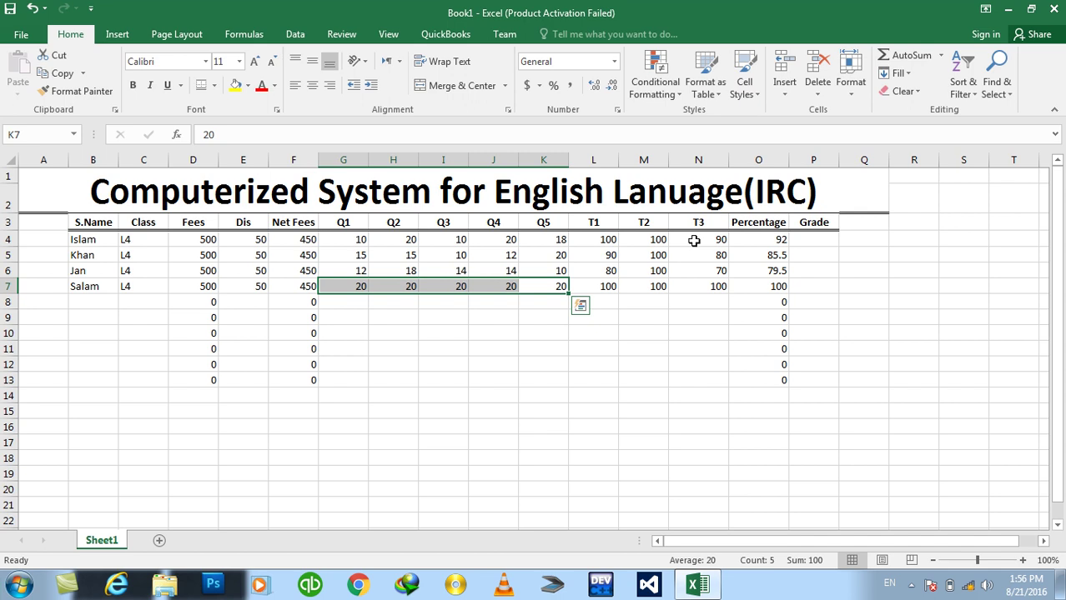
pyautogui.hotkey('ctrl', 'z')
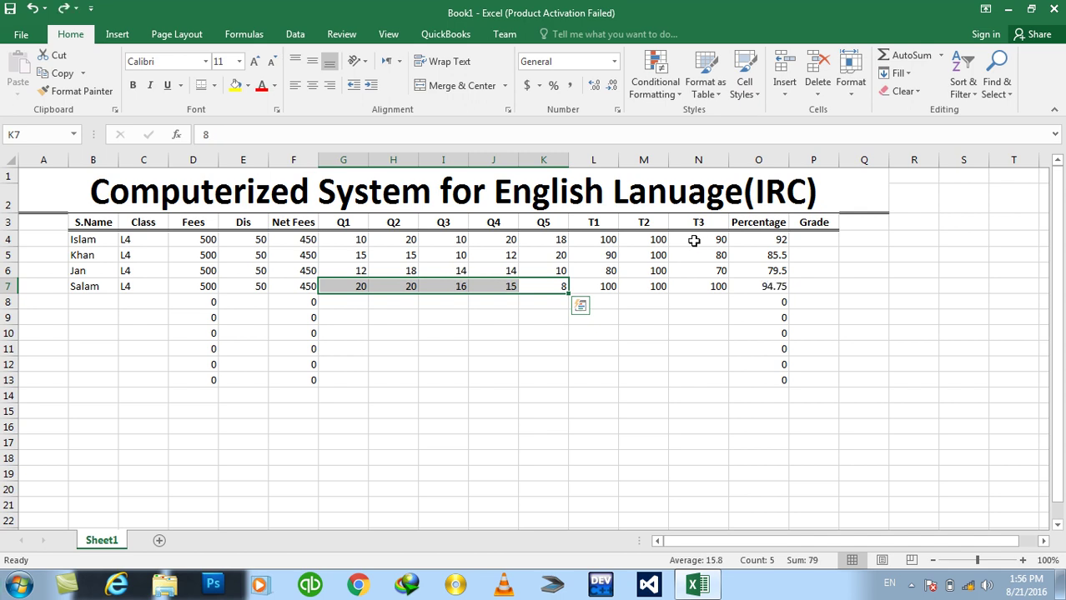
pyautogui.hotkey('ctrl', 'z')
# Start the grade formula =IF(O4>= in the first student's Grade cell P4
pyautogui.press('Right')
pyautogui.press('Up')
pyautogui.press('Up')
pyautogui.press('Up')
pyautogui.press('Right')
pyautogui.write('=if(')
pyautogui.press('Left')
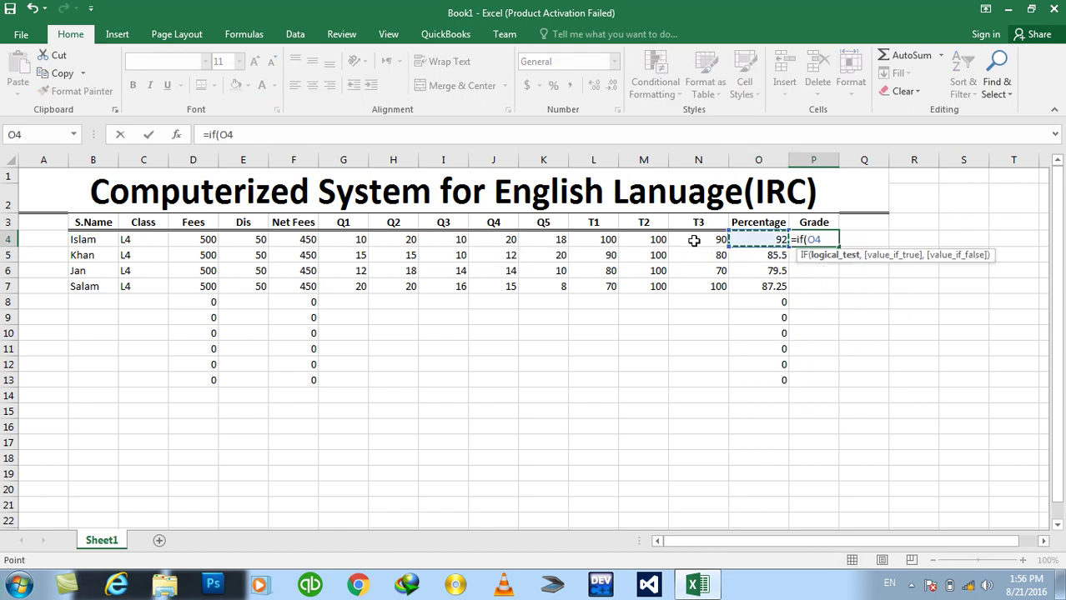
pyautogui.write('>')
pyautogui.write('=')
# Cancel the grade formula and sort rows B4:O7 by Percentage, largest to smallest
pyautogui.press('Escape')
pyautogui.moveTo(780, 240)
pyautogui.mouseDown()
pyautogui.moveTo(595, 268)
pyautogui.moveTo(108, 282)
pyautogui.mouseUp()
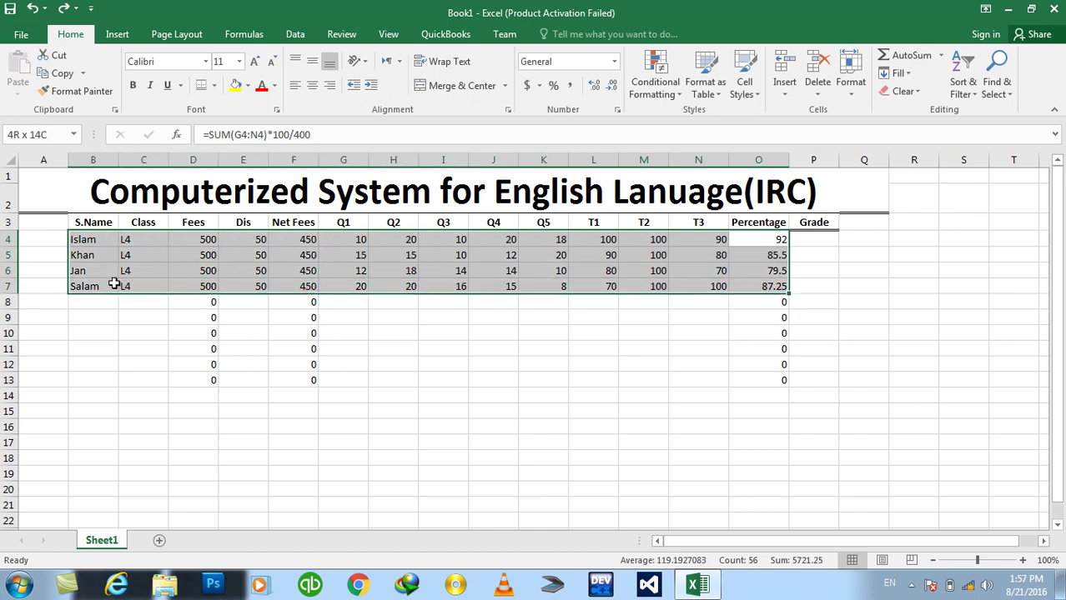
pyautogui.click(963, 91)
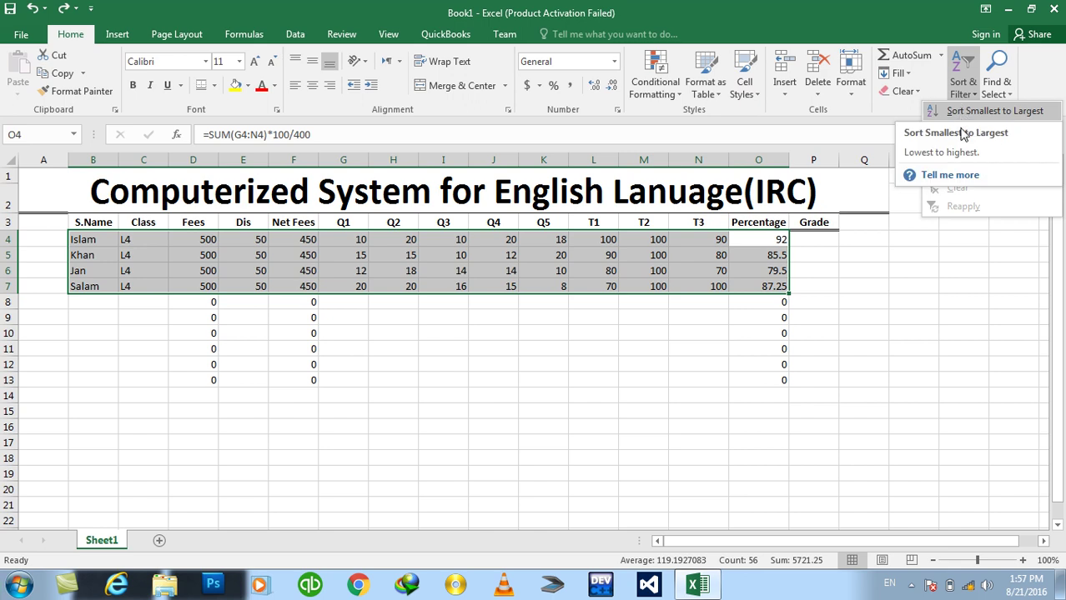
pyautogui.click(994, 129)
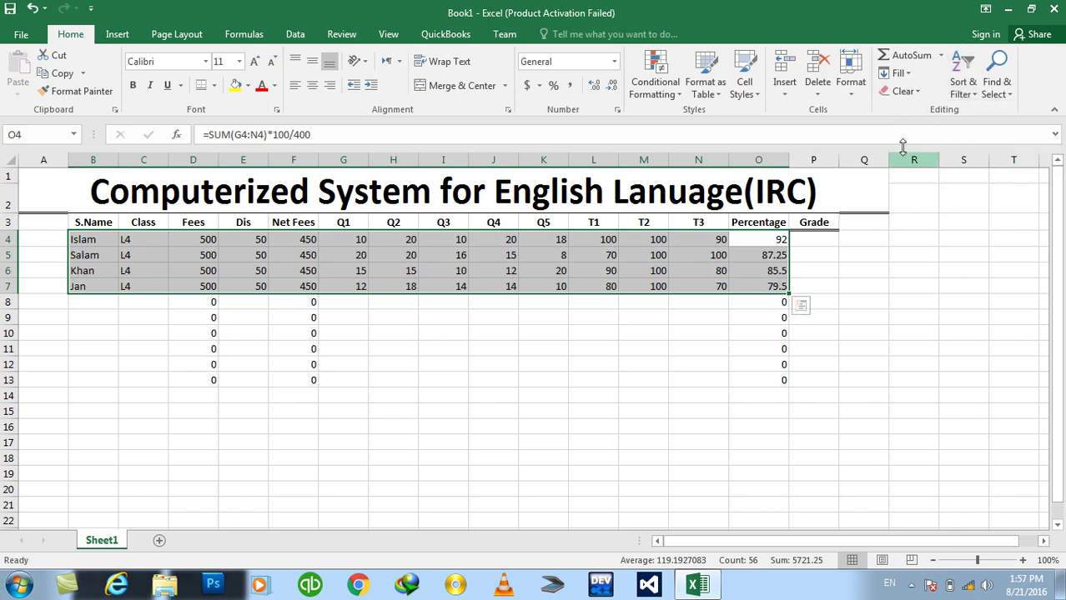
# Check the sorted students' Percentage formulas, ending on the first Grade cell
pyautogui.click(760, 239)
pyautogui.click(773, 255)
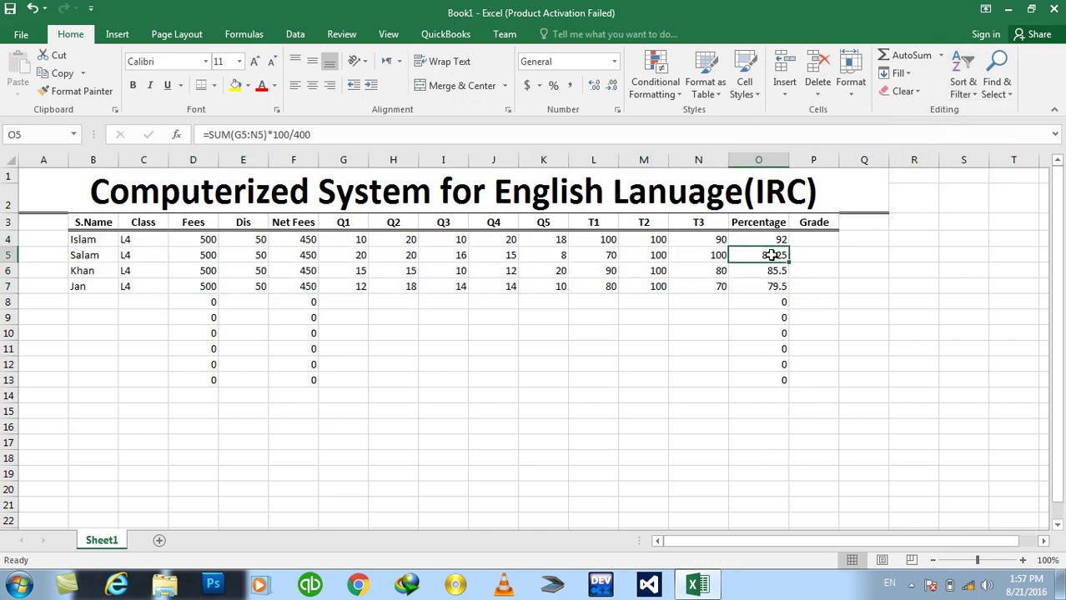
pyautogui.click(773, 270)
pyautogui.click(773, 286)
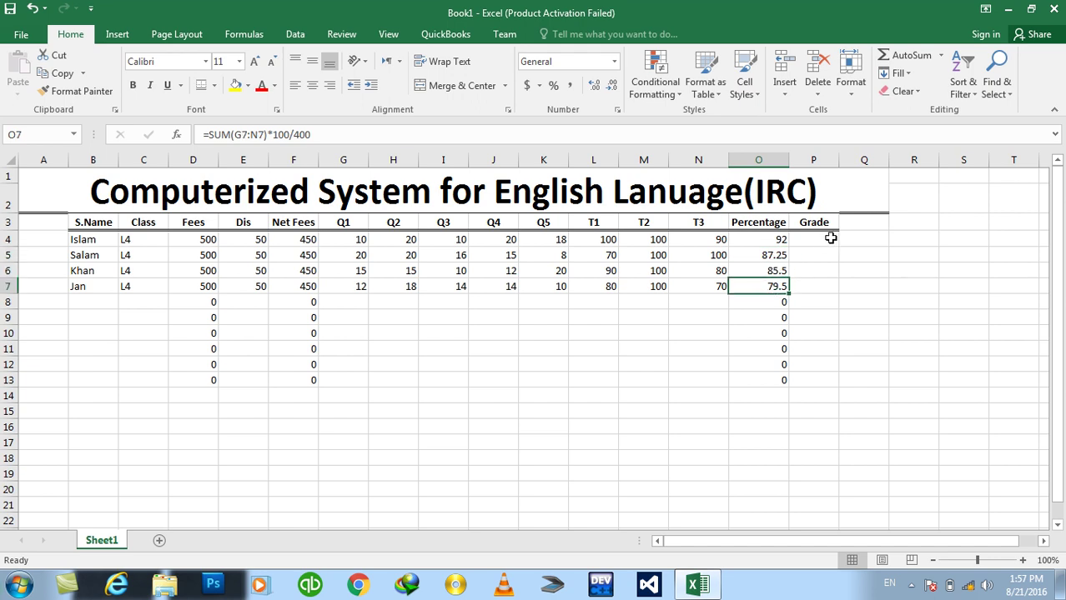
pyautogui.click(828, 240)
# Enter the grades A, B, C and D down P4:P7 for the four ranked students
pyautogui.write('A')
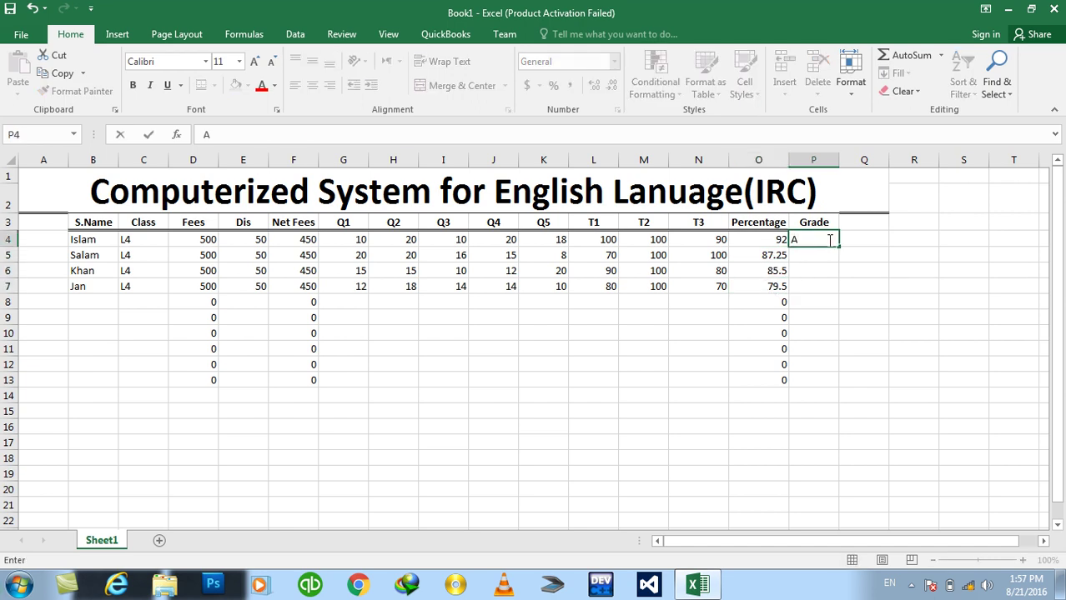
pyautogui.press('Return')
pyautogui.write('B')
pyautogui.press('Return')
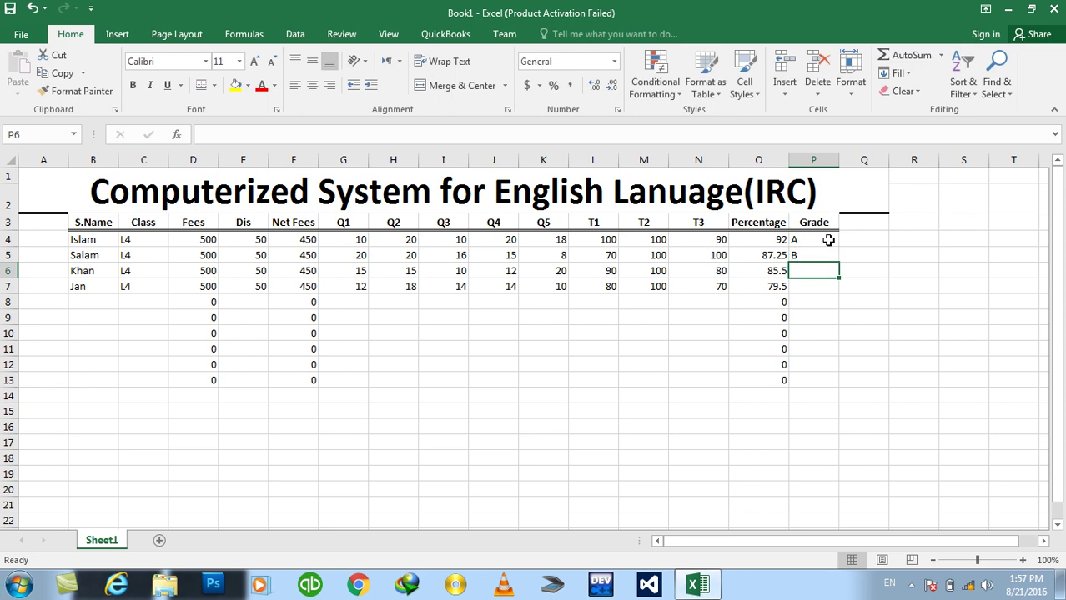
pyautogui.write('C')
pyautogui.press('Return')
pyautogui.write('D')
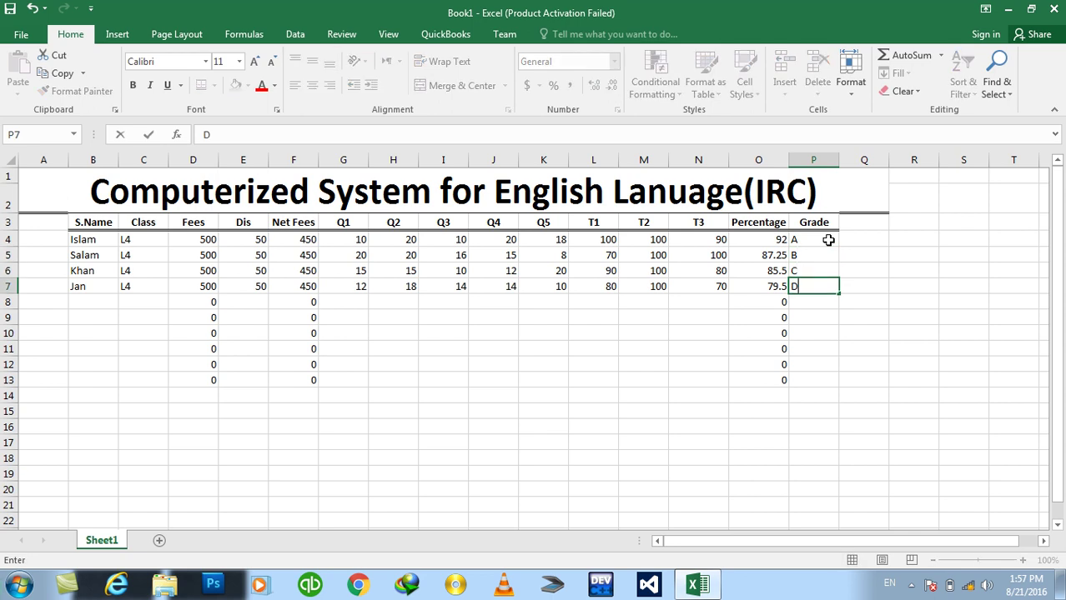
pyautogui.press('Return')
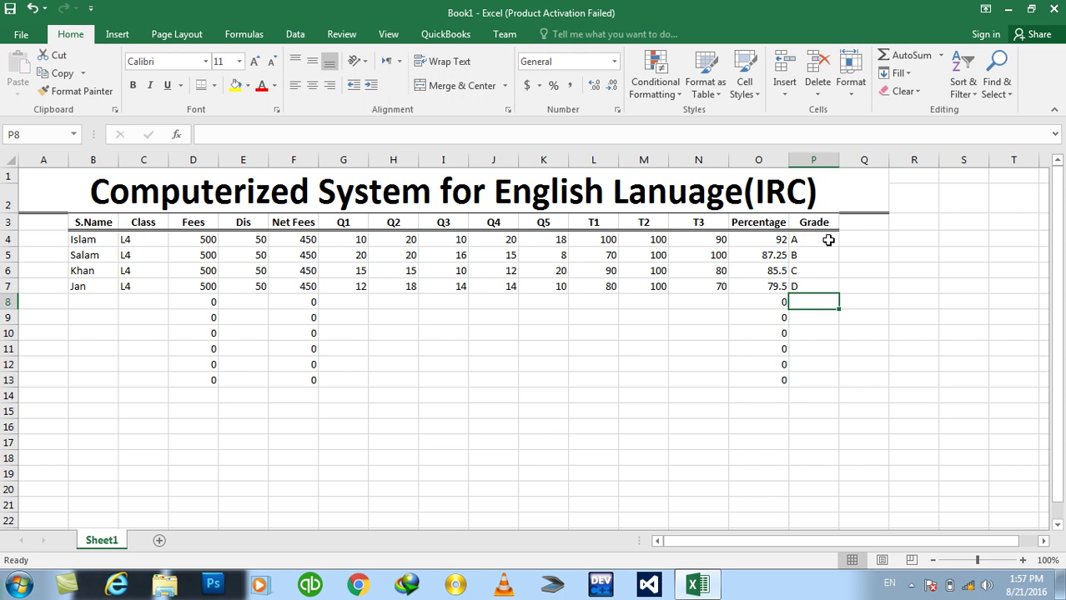
pyautogui.click(828, 240)
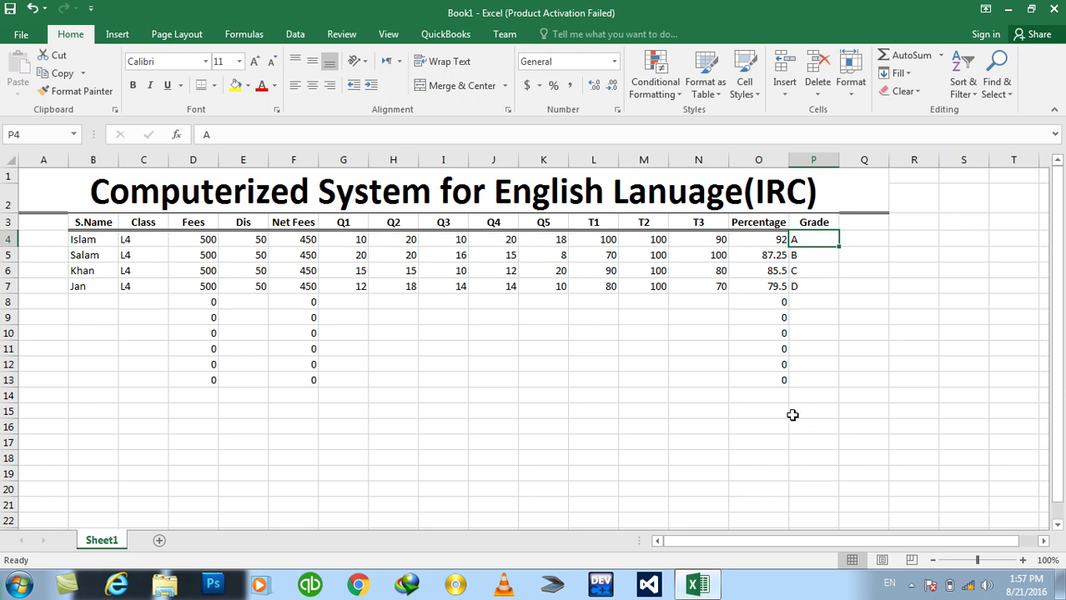
pyautogui.click(860, 236)
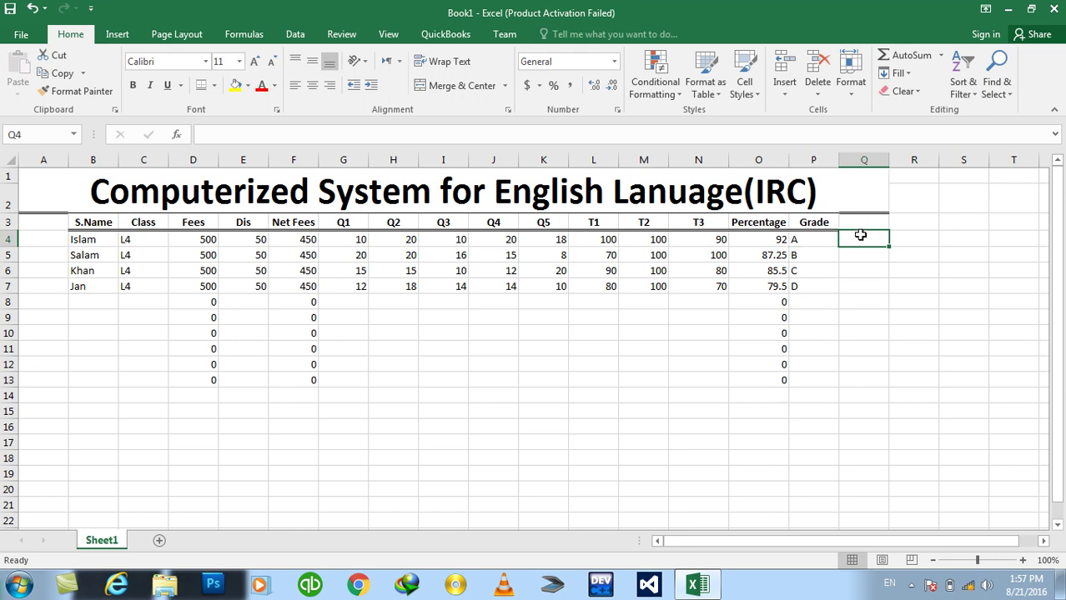
pyautogui.write('=')
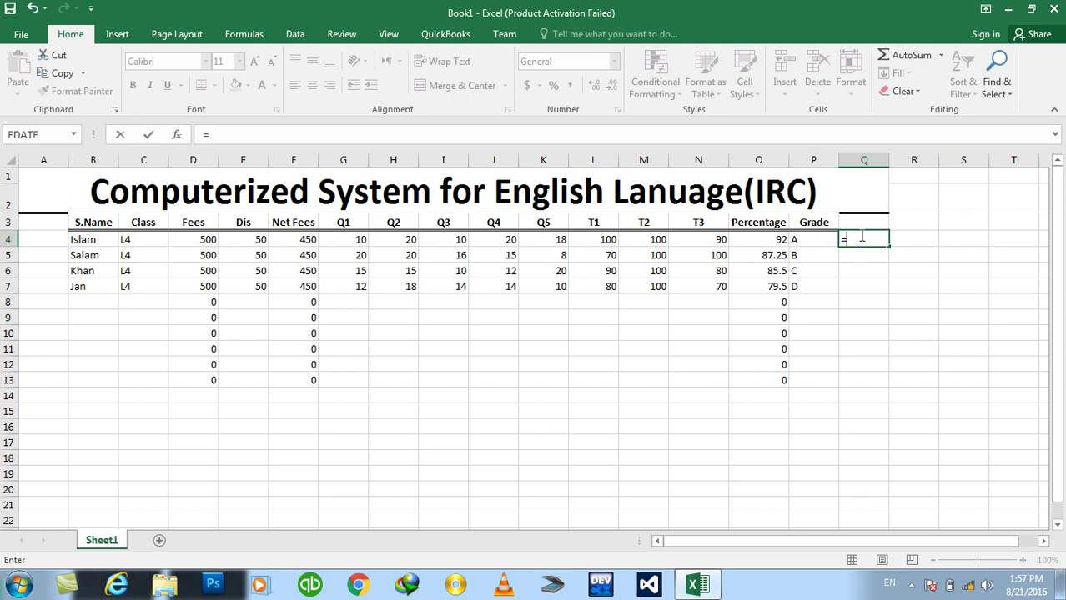
pyautogui.write('lag')
pyautogui.press('BackSpace')
pyautogui.write('r')
pyautogui.press('Tab')
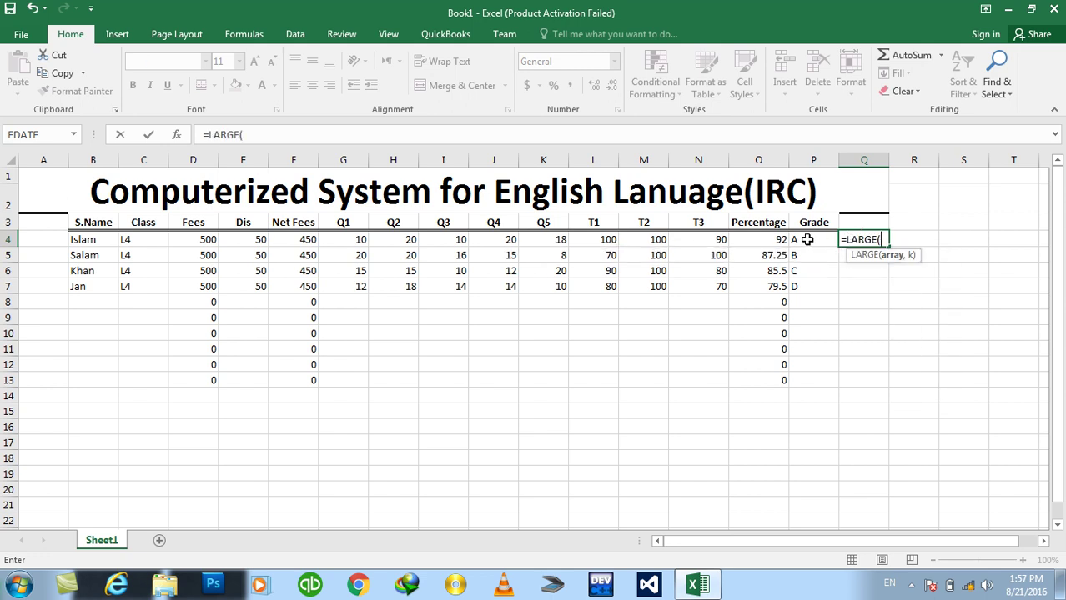
pyautogui.moveTo(769, 239); pyautogui.dragTo(769, 377)
pyautogui.write(',1)')
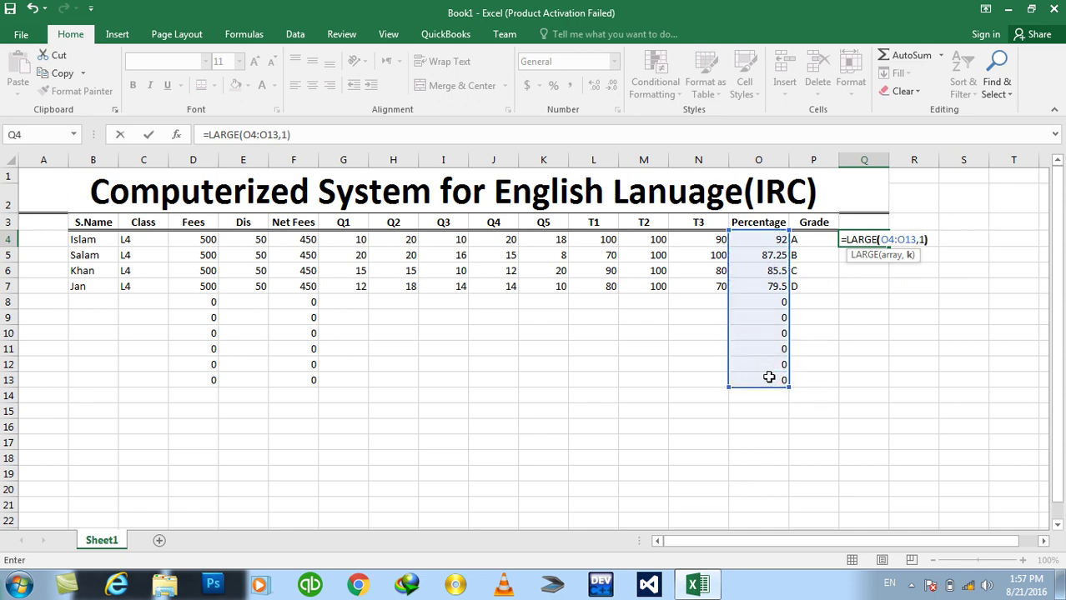
pyautogui.press('Return')
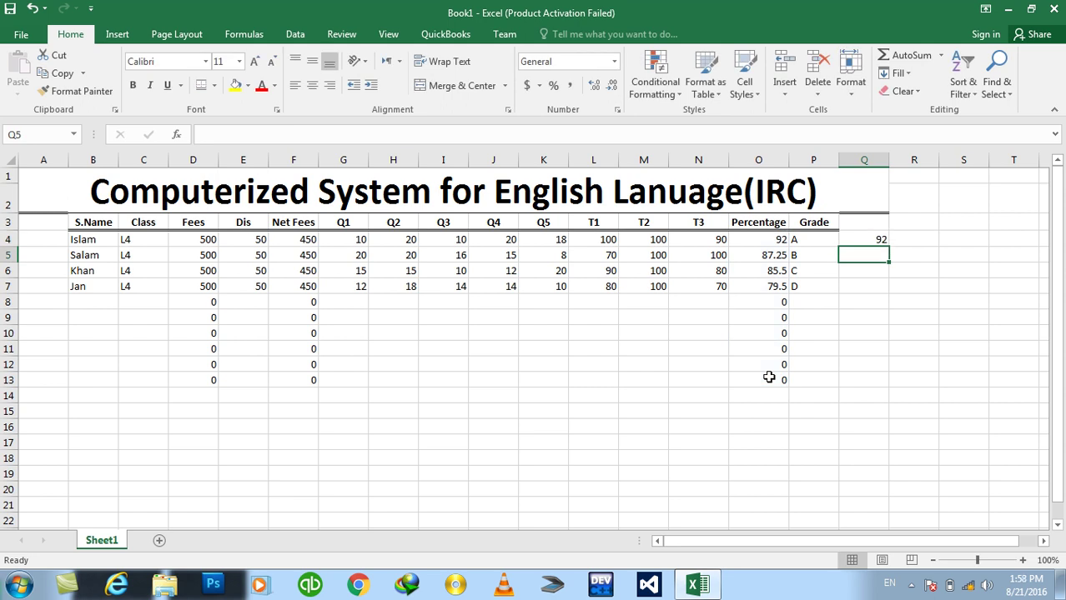
pyautogui.press('Up')
pyautogui.press('F2')
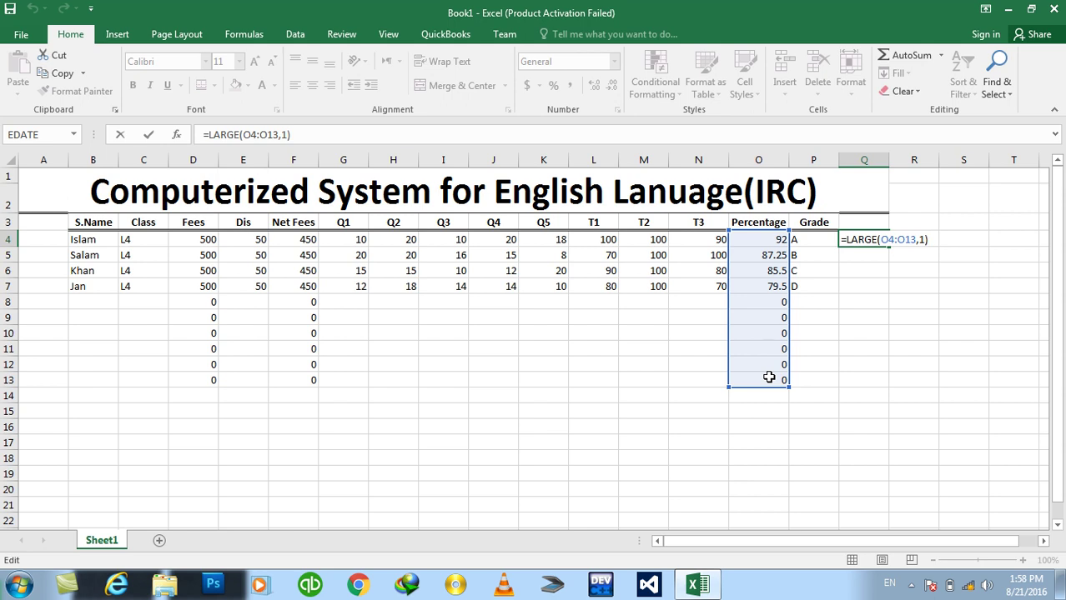
pyautogui.press('Left')
pyautogui.press('BackSpace')
pyautogui.write('2')
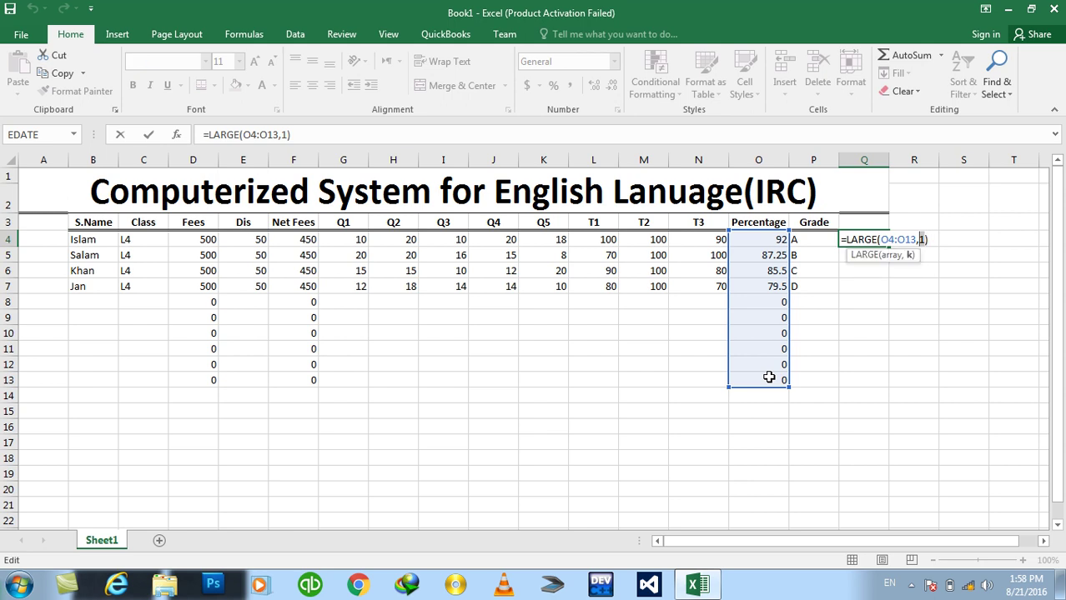
pyautogui.hotkey('ctrl', 'Return')
pyautogui.press('Return')
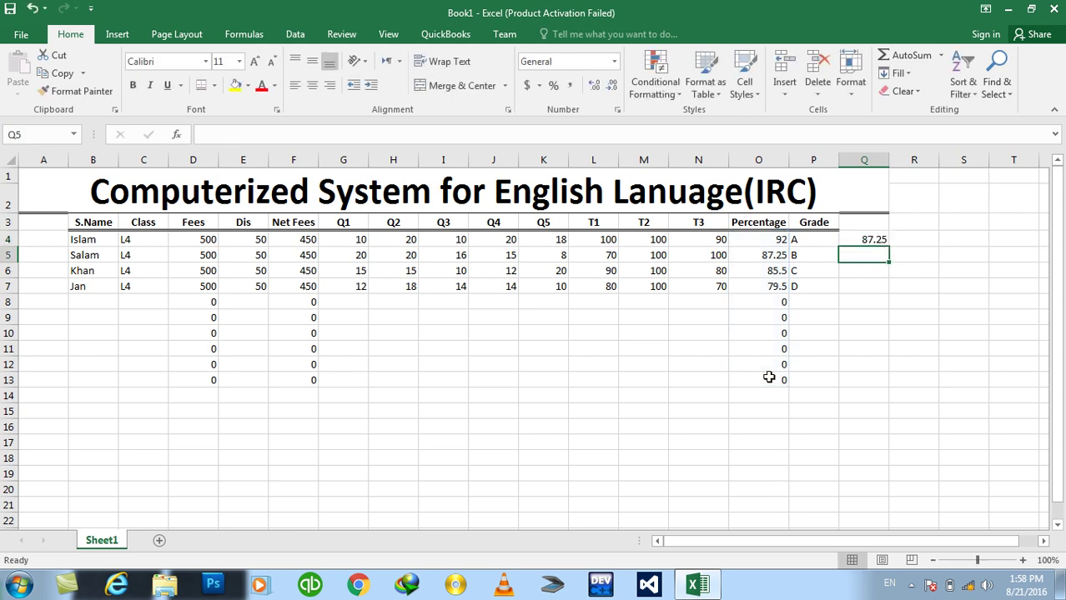
pyautogui.press('Up')
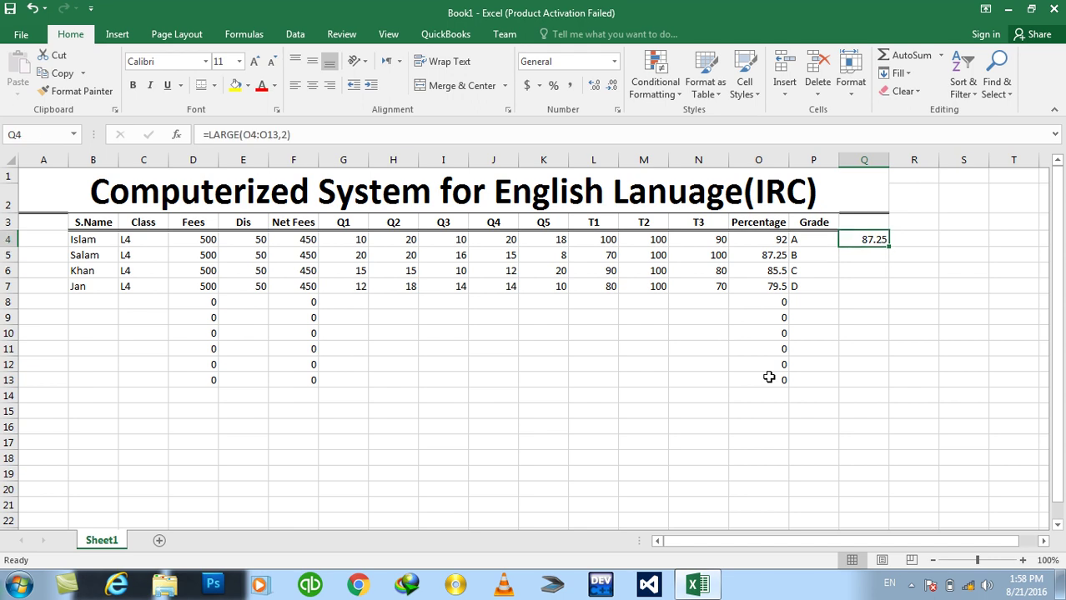
pyautogui.press('F2')
pyautogui.press('Left')
pyautogui.write('3')
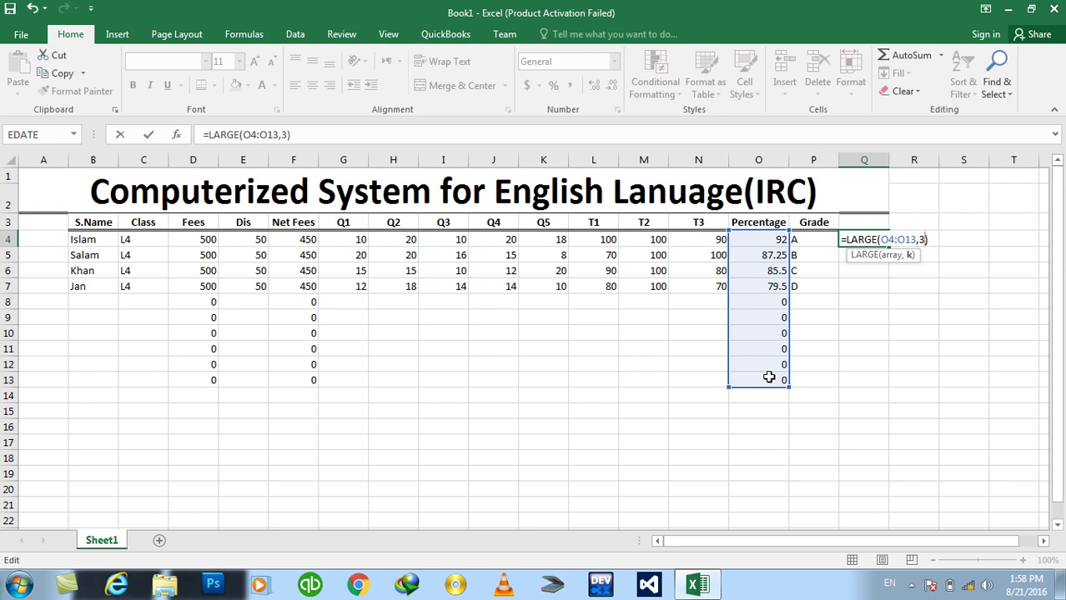
pyautogui.press('Return')
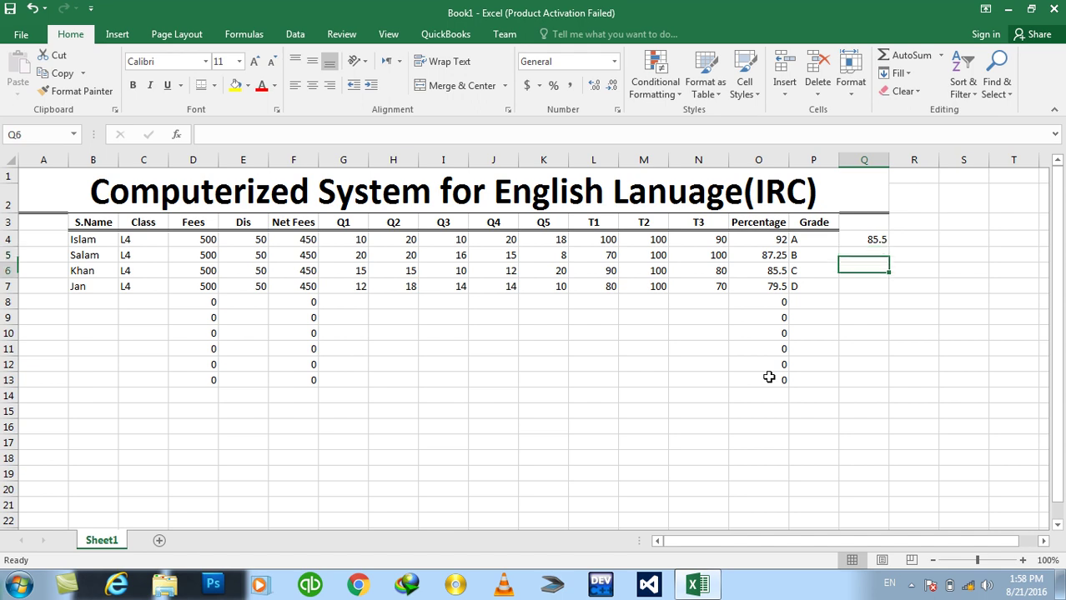
pyautogui.press('Up')
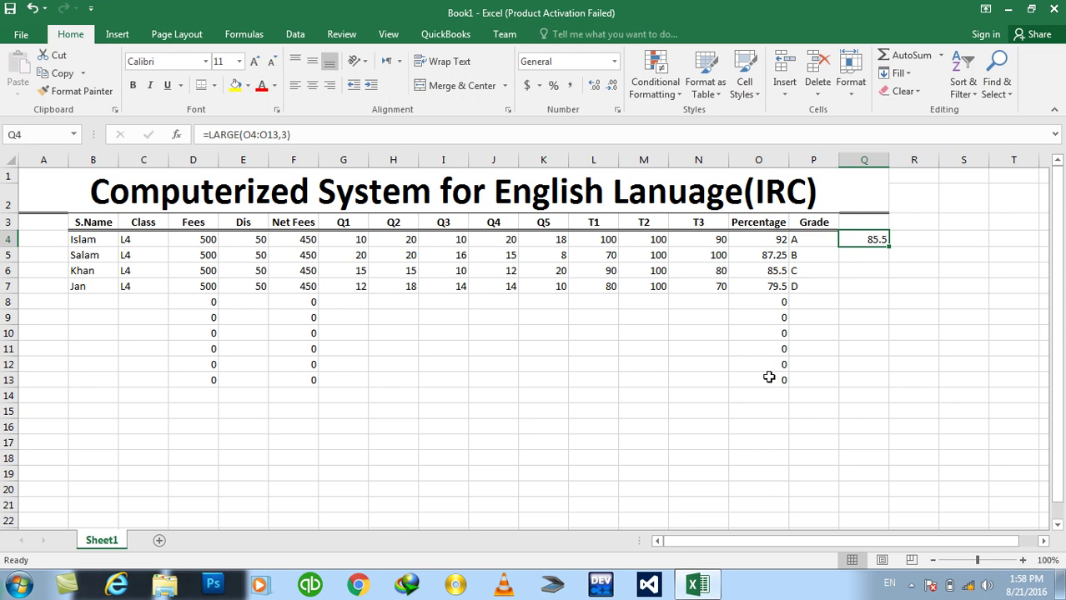
pyautogui.press('Delete')
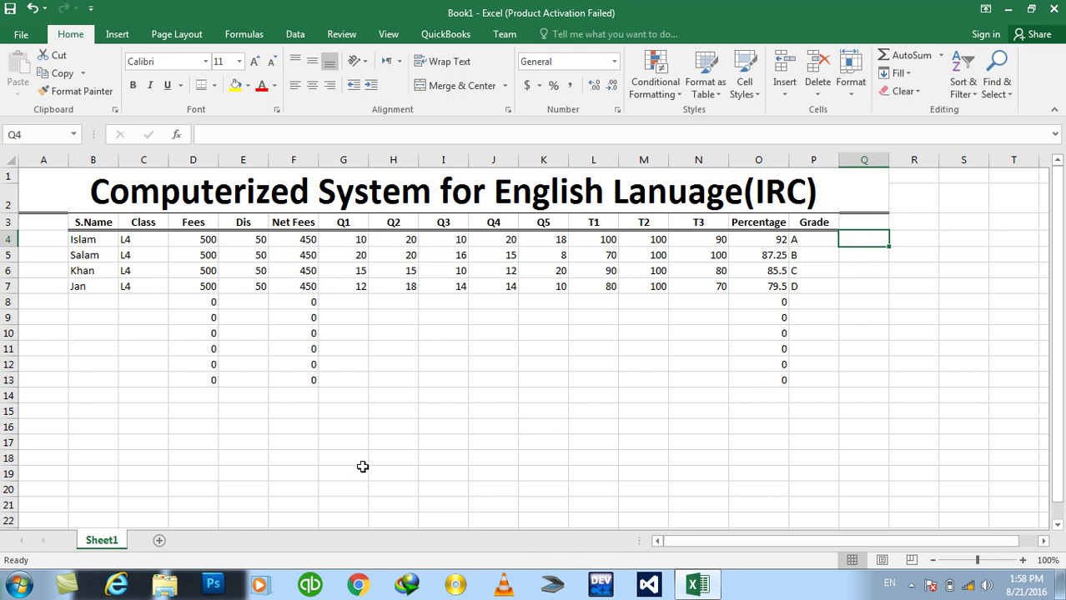
pyautogui.click(444, 402)
pyautogui.click(562, 410)
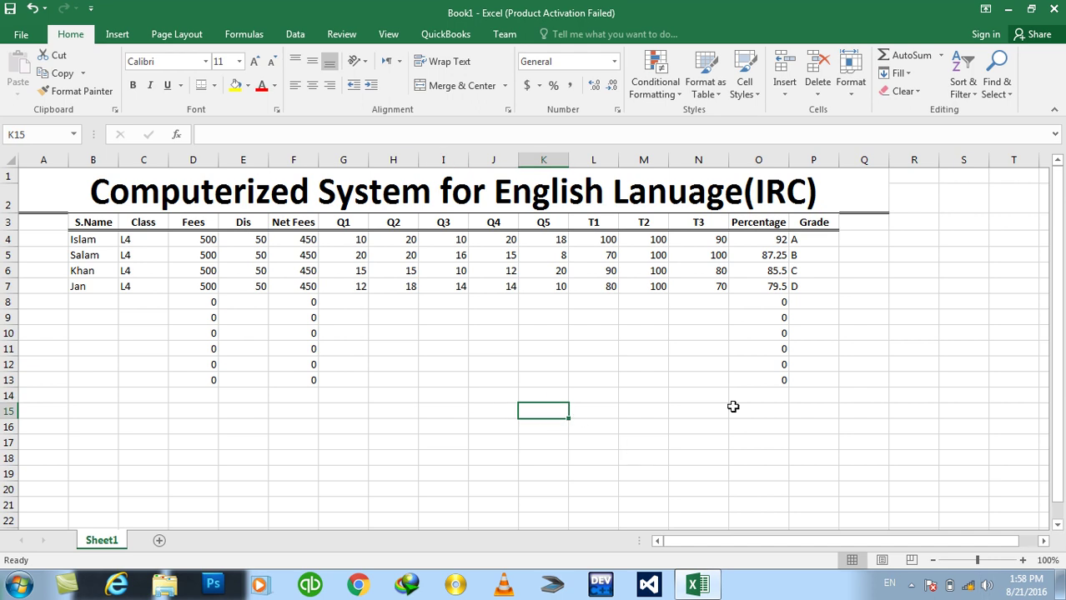
pyautogui.click(61, 242)
pyautogui.click(57, 269)
pyautogui.click(62, 311)
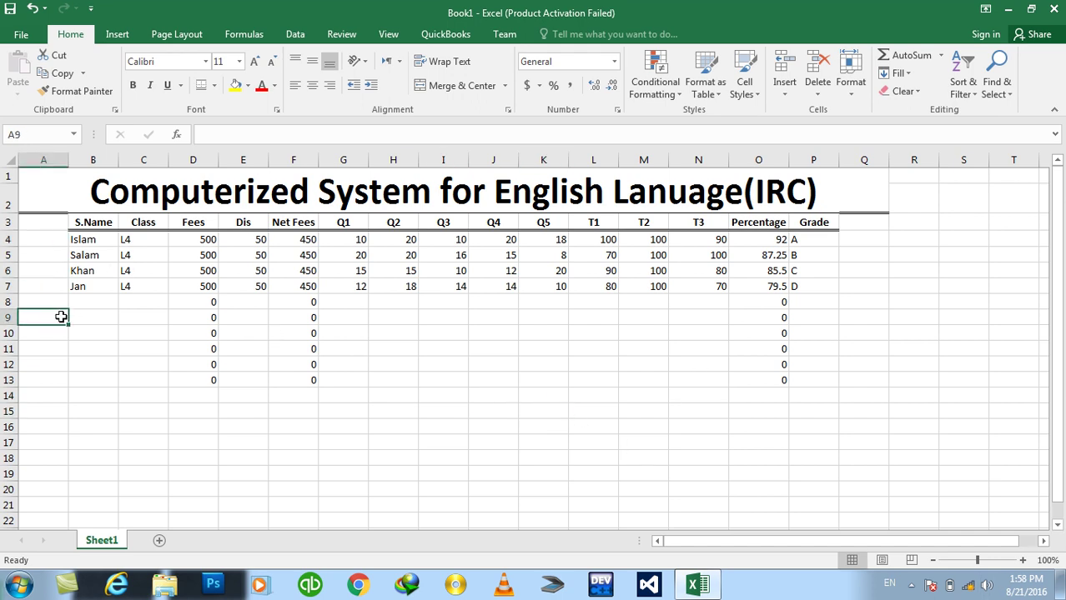
pyautogui.click(78, 347)
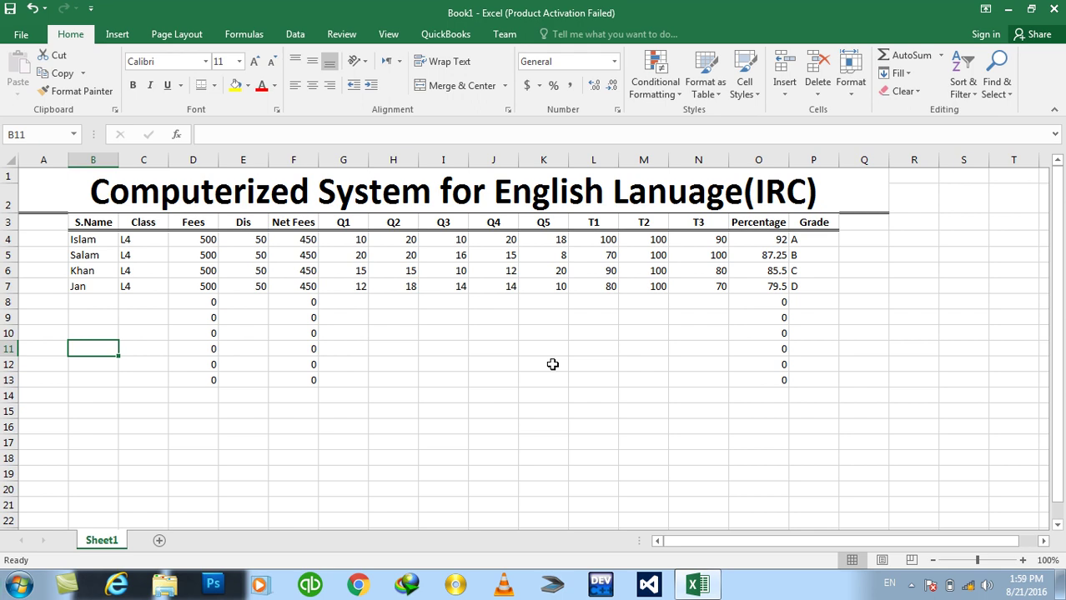
# Enter the headings SID, Sname and Class in H15:J15, removing a trial name entry
pyautogui.click(389, 411)
pyautogui.write('SID')
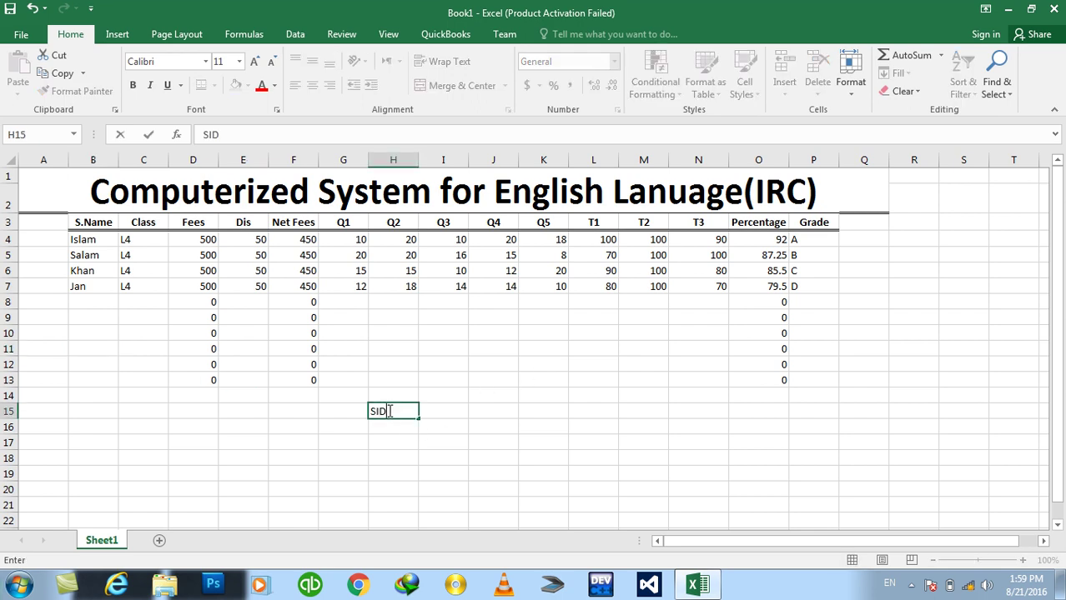
pyautogui.press('Tab')
pyautogui.write('Sname')
pyautogui.press('Tab')
pyautogui.write('C')
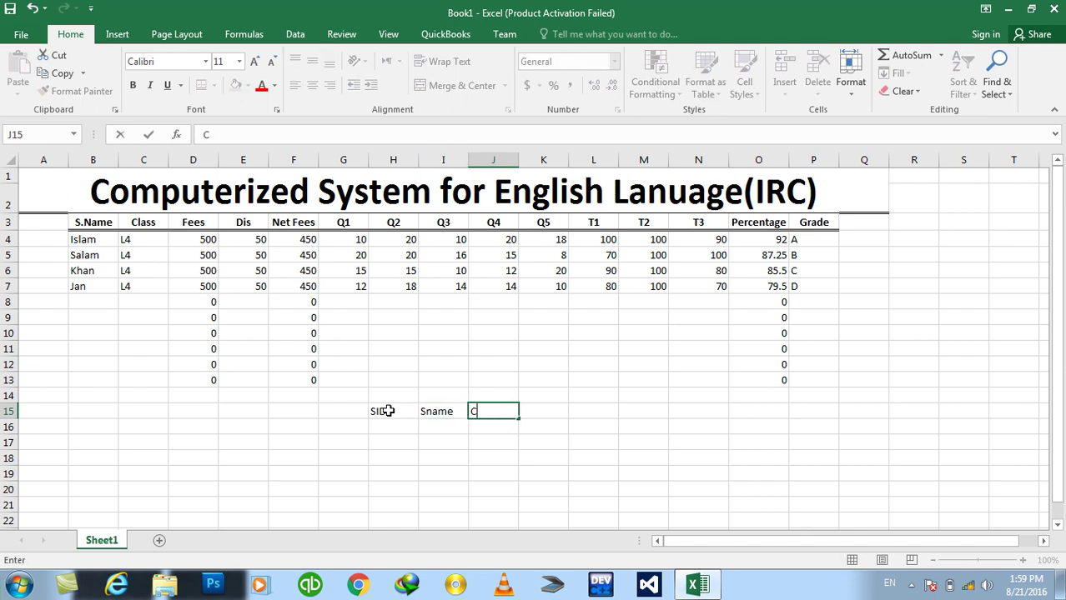
pyautogui.write('lass')
pyautogui.press('Return')
pyautogui.write('Islma')
pyautogui.press('BackSpace')
pyautogui.press('BackSpace')
pyautogui.press('BackSpace')
pyautogui.write('lam')
pyautogui.press('Return')
pyautogui.press('Up')
pyautogui.press('Right')
pyautogui.press('Delete')
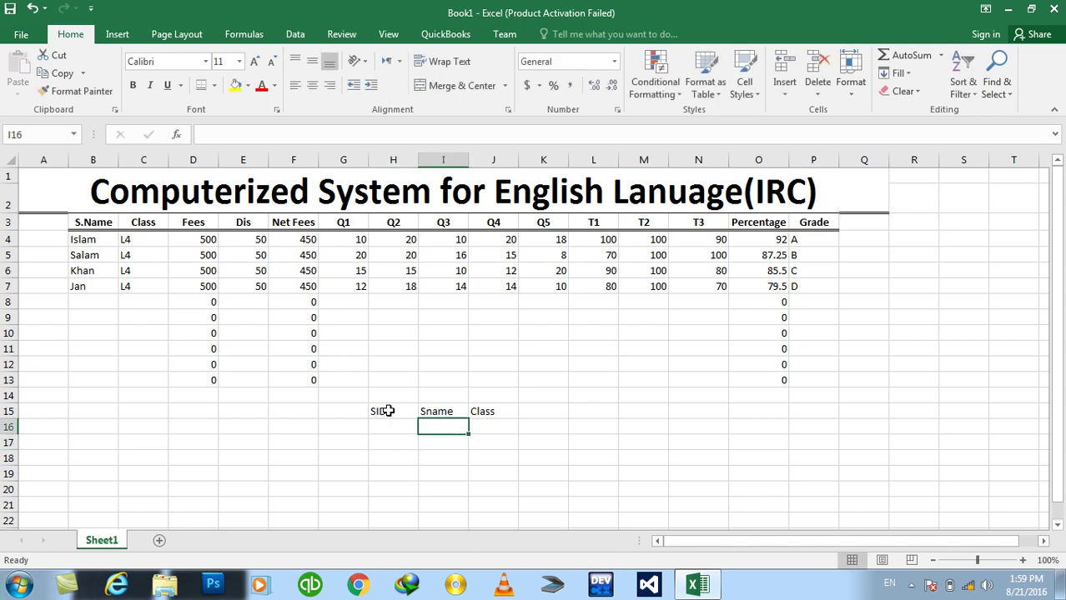
# Merge the cells above into a bold, enlarged title 'How to Create auto Number in Excel'
pyautogui.moveTo(381, 381)
pyautogui.mouseDown()
pyautogui.moveTo(482, 383)
pyautogui.moveTo(423, 361)
pyautogui.moveTo(350, 397)
pyautogui.mouseUp()
pyautogui.click(434, 86)
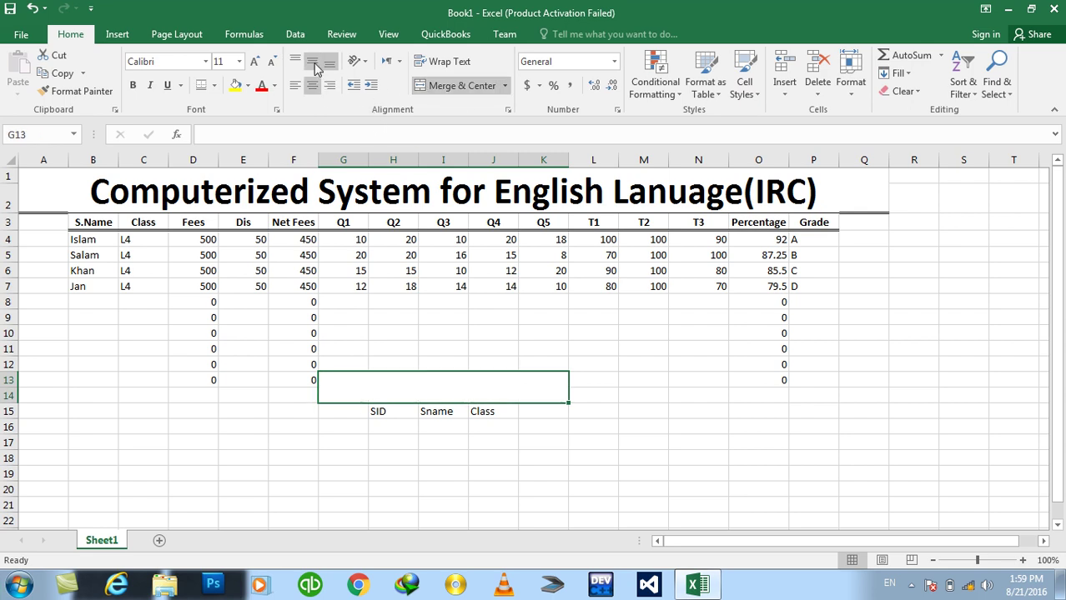
pyautogui.write('How to Create auto Number in Excel')
pyautogui.press('Return')
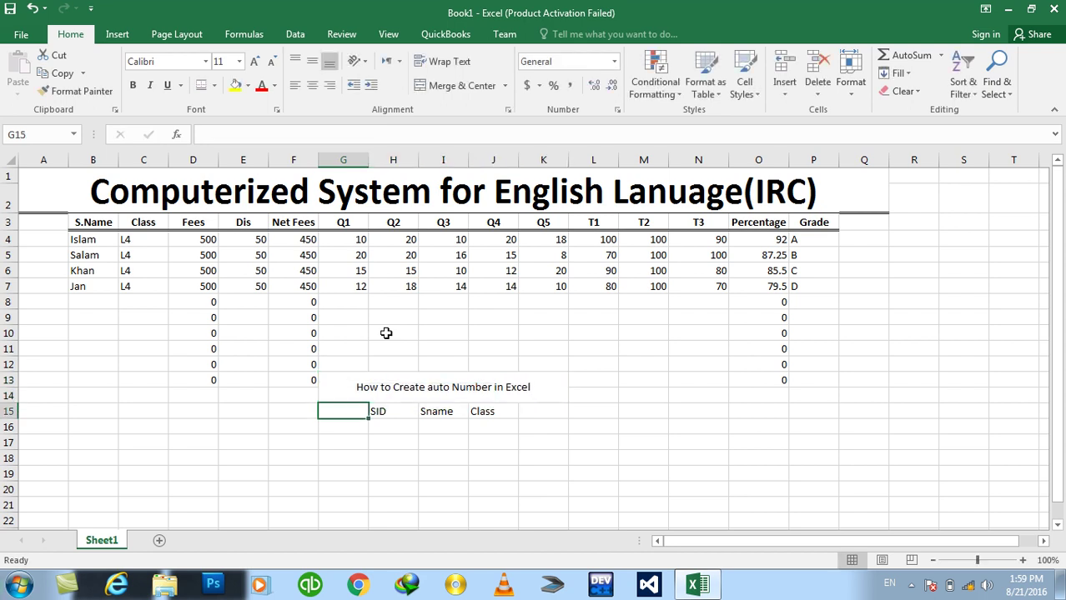
pyautogui.click(412, 380)
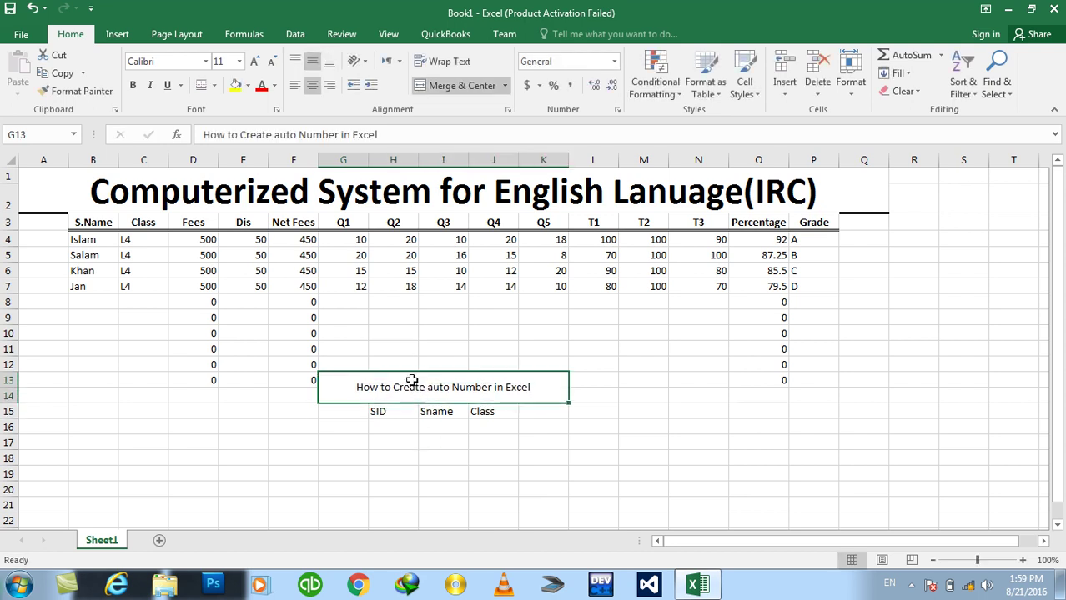
pyautogui.click(255, 62)
pyautogui.click(255, 62)
pyautogui.click(256, 63)
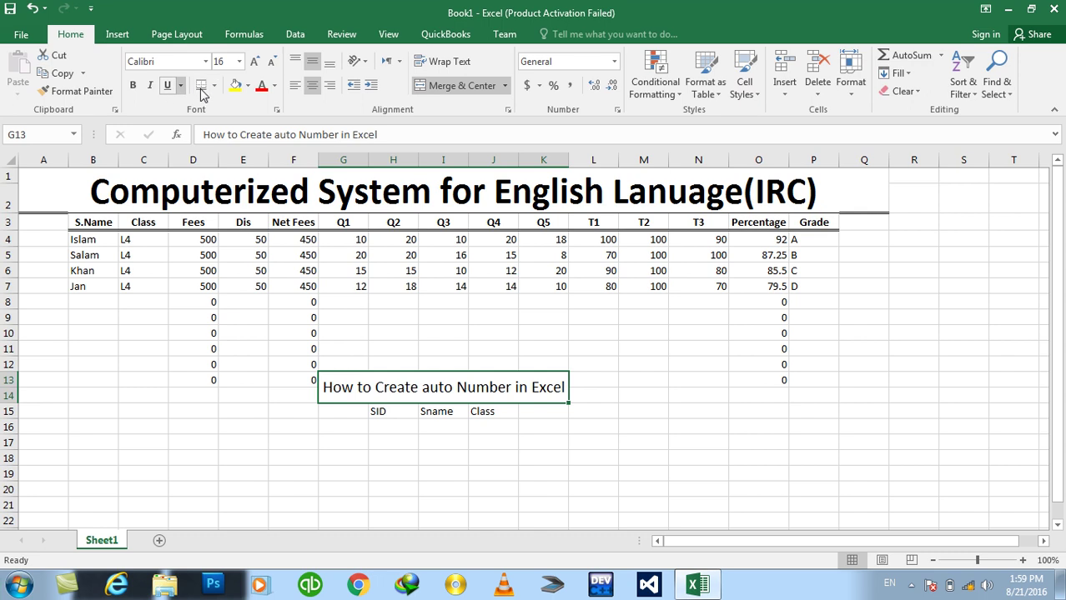
pyautogui.click(133, 85)
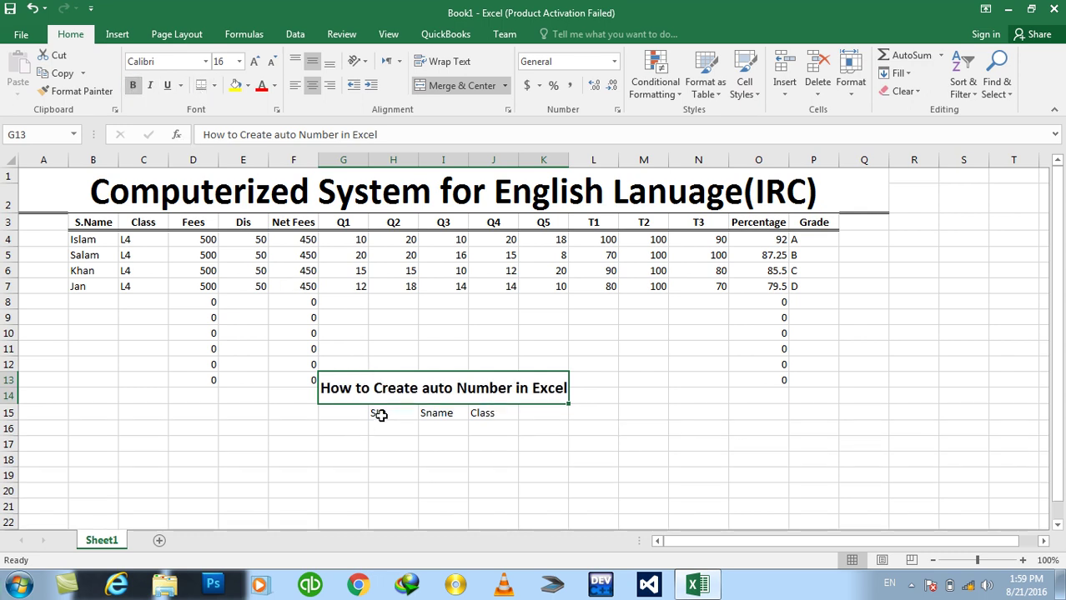
# Centre the three headings and clear the SID text from H15
pyautogui.moveTo(375, 413); pyautogui.dragTo(497, 403)
pyautogui.moveTo(376, 413); pyautogui.dragTo(492, 413)
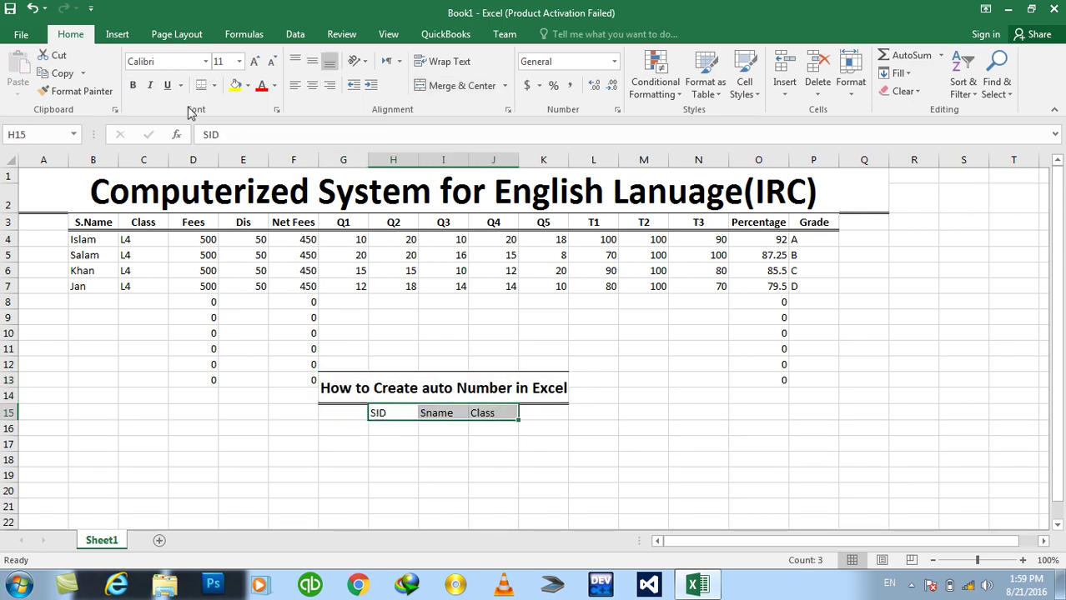
pyautogui.click(312, 85)
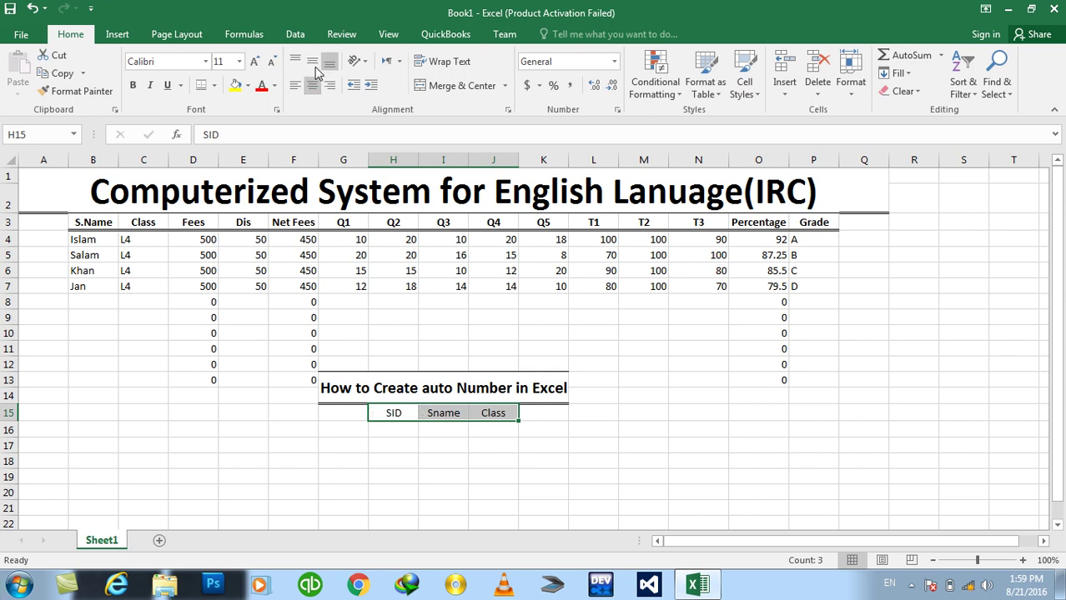
pyautogui.click(397, 427)
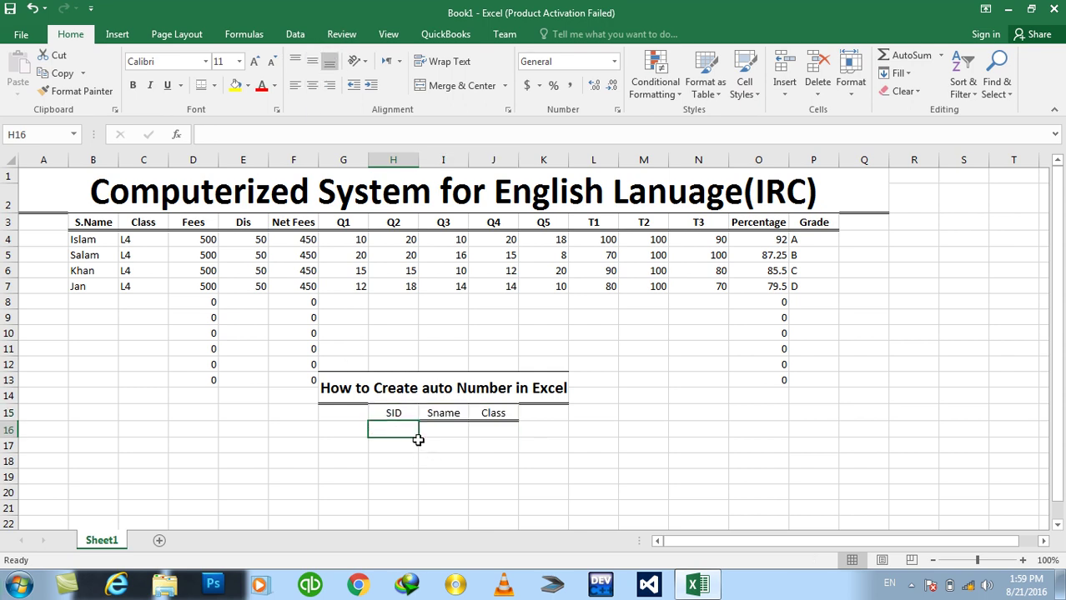
pyautogui.press('Up')
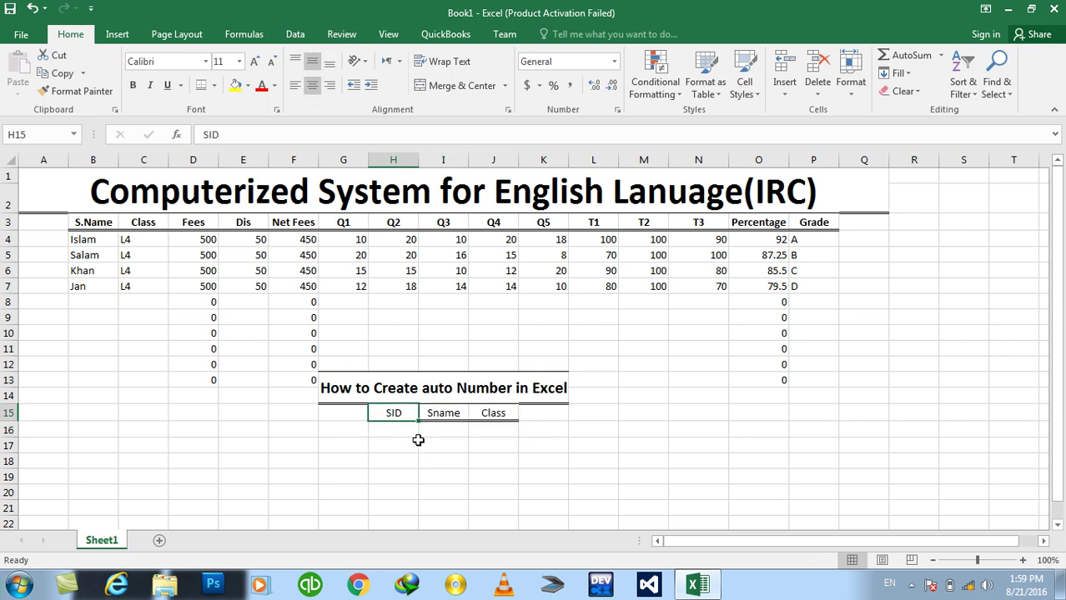
pyautogui.press('Delete')
# Apply the custom number format ;;"SID"; to cell H15 through More Number Formats
pyautogui.click(614, 62)
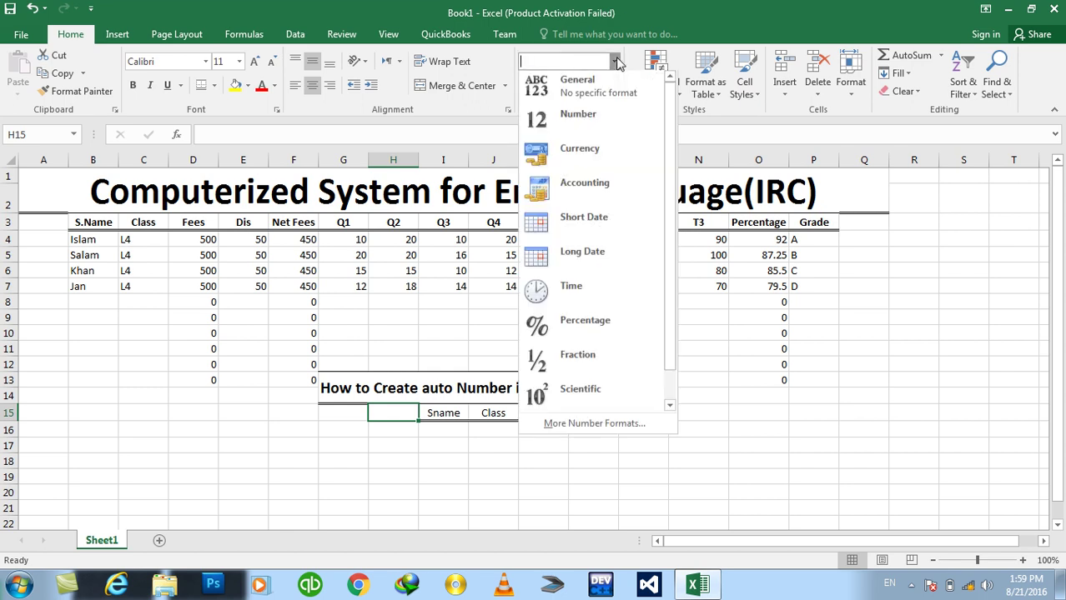
pyautogui.click(596, 426)
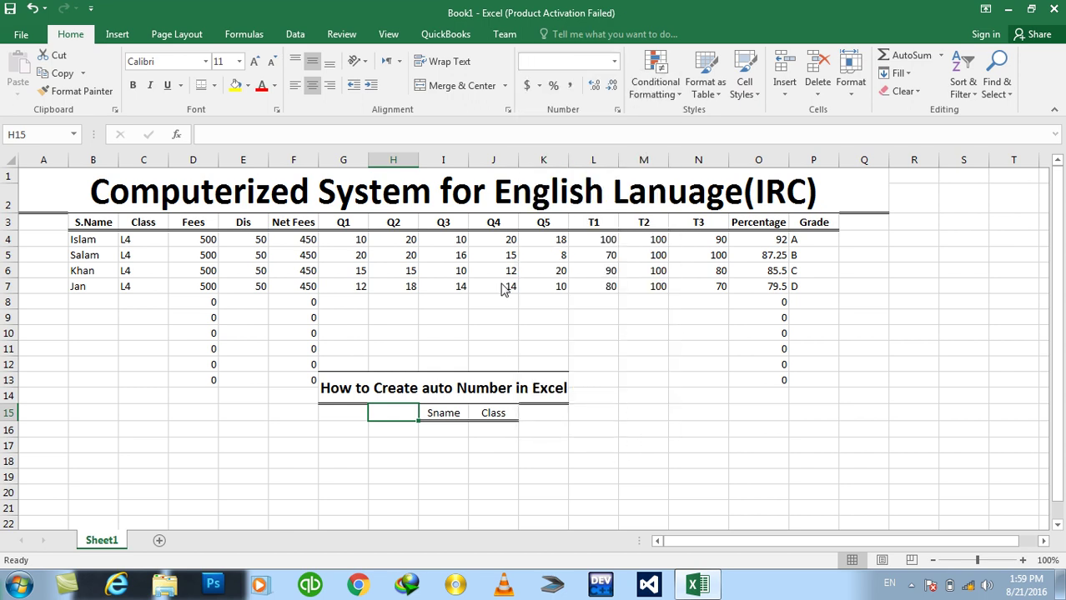
pyautogui.click(557, 276)
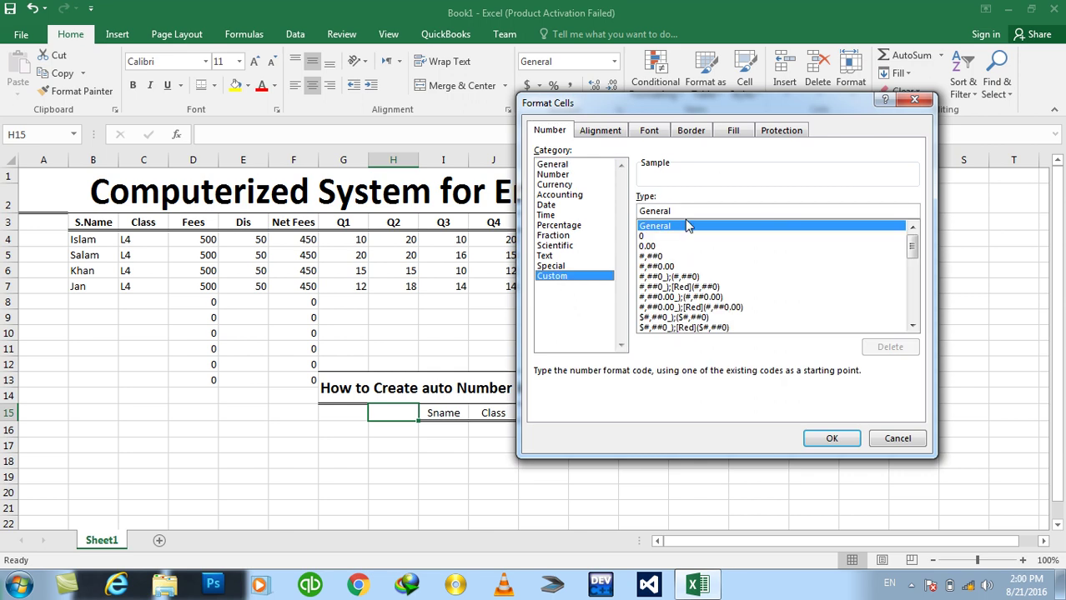
pyautogui.write(';;;')
pyautogui.write(';;"')
pyautogui.write('SID"')
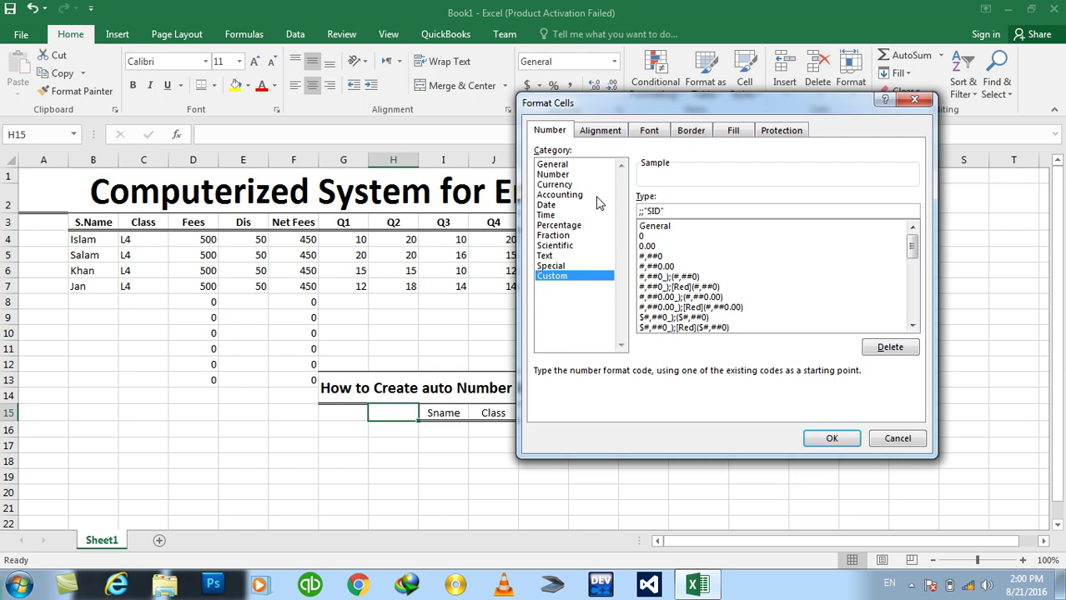
pyautogui.write(';')
pyautogui.press('Return')
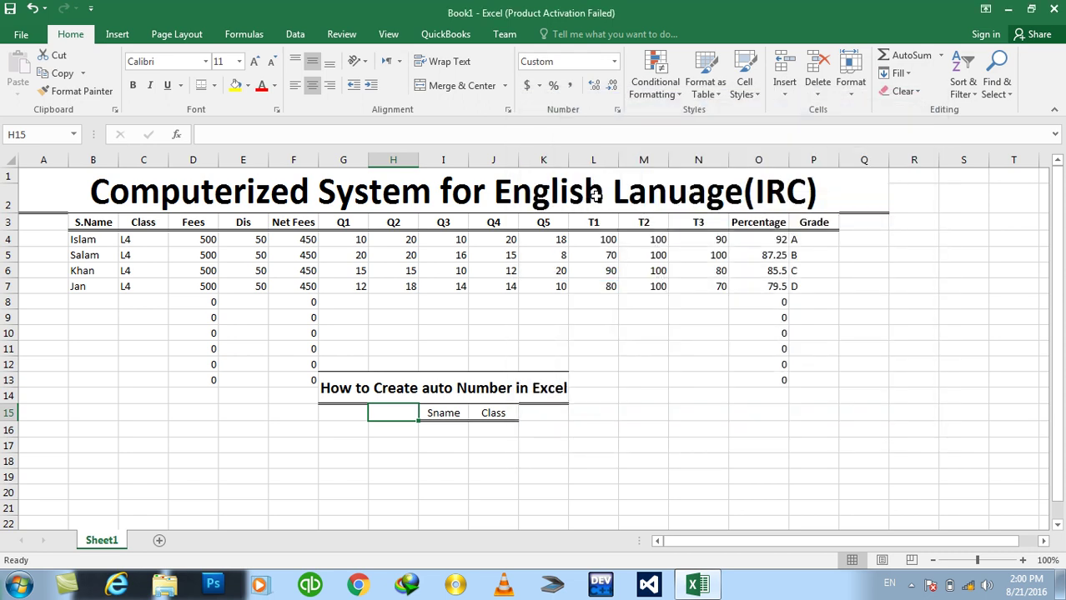
# Enter SID as the header in H15, replacing a stray 4
pyautogui.write('4')
pyautogui.press('Up')
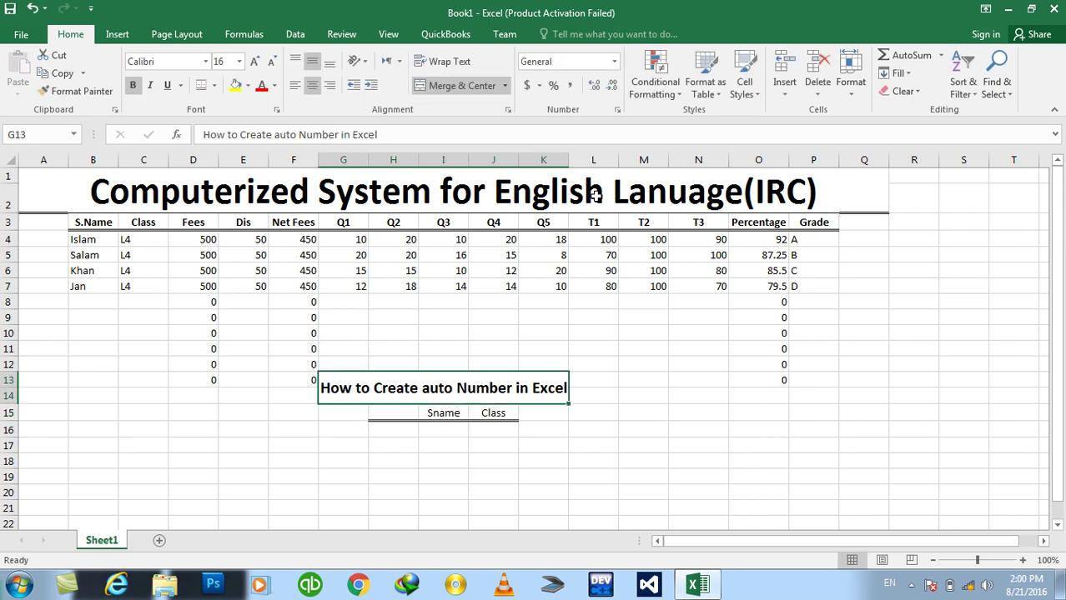
pyautogui.press('Down')
pyautogui.press('Down')
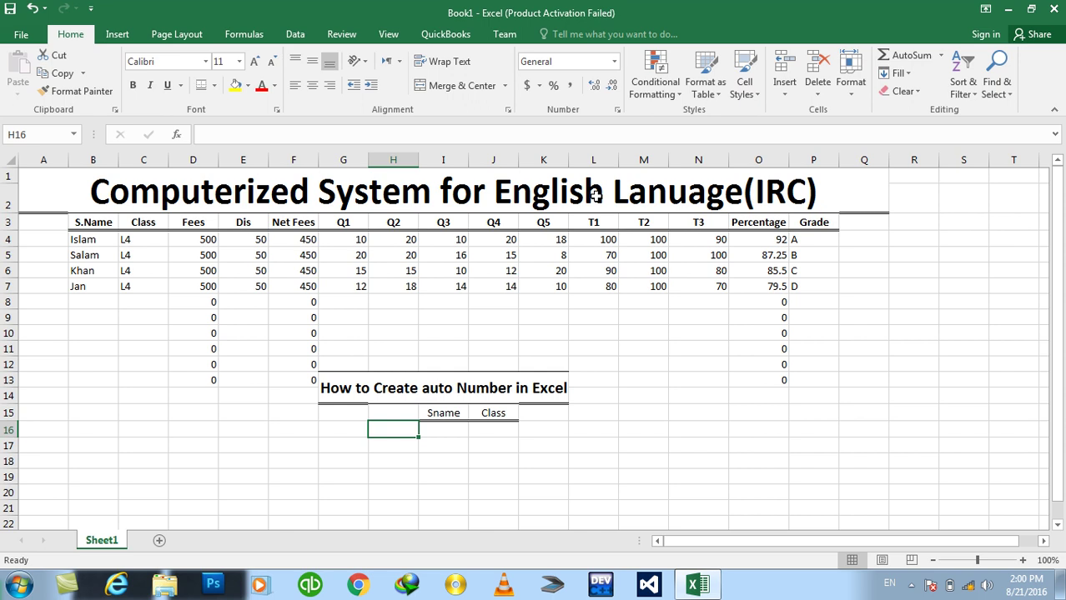
pyautogui.press('Up')
pyautogui.write('SID')
pyautogui.press('Return')
pyautogui.press('Up')
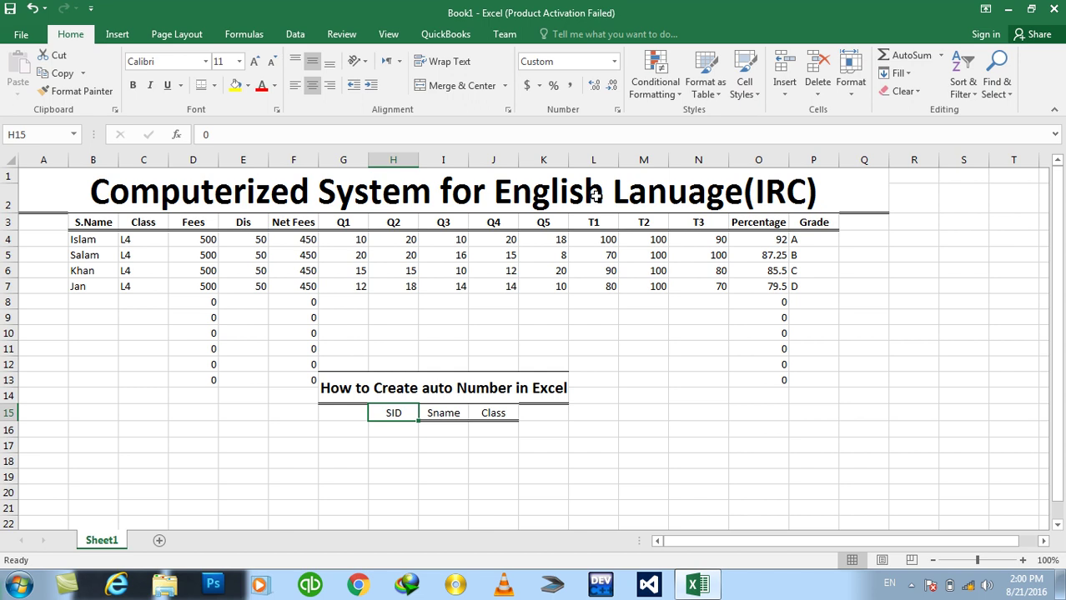
pyautogui.press('Return')
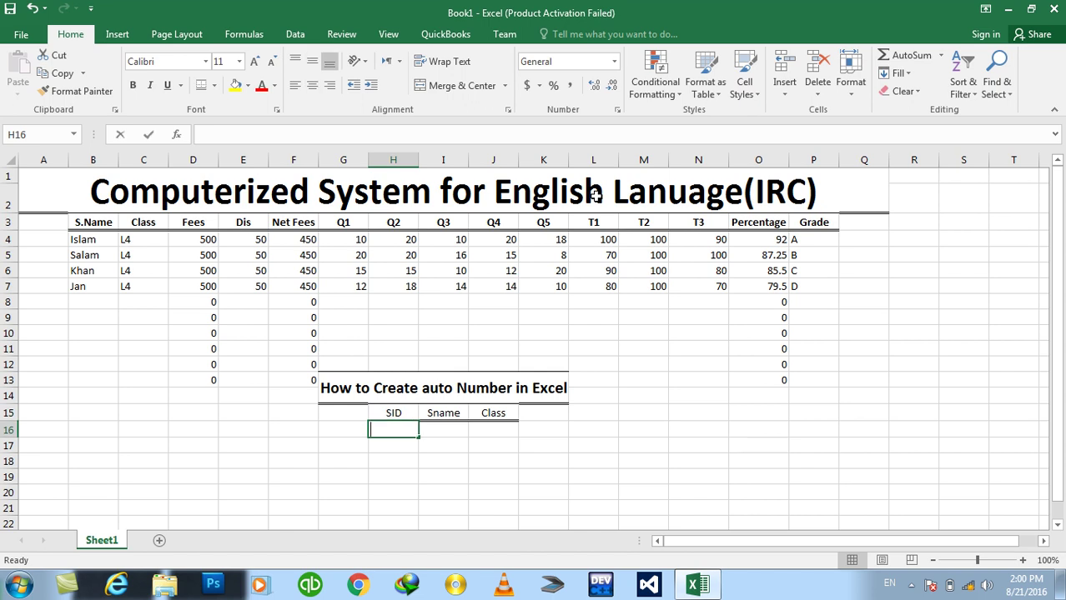
# Enter =IF(I16="","",H15+1) in H16 so numbering appears only when a name exists
pyautogui.write('=if(')
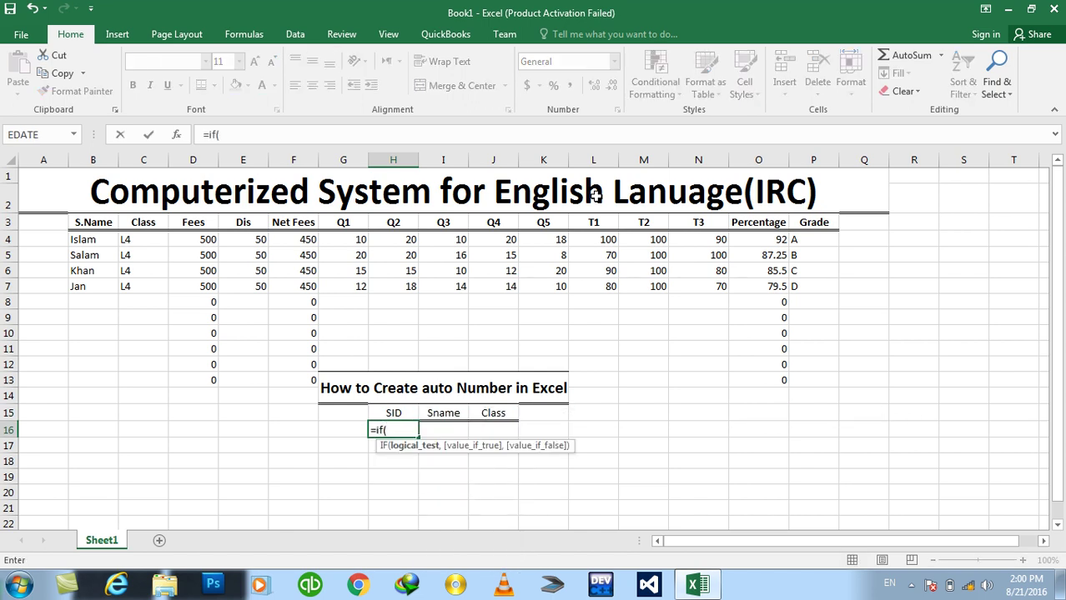
pyautogui.press('Right')
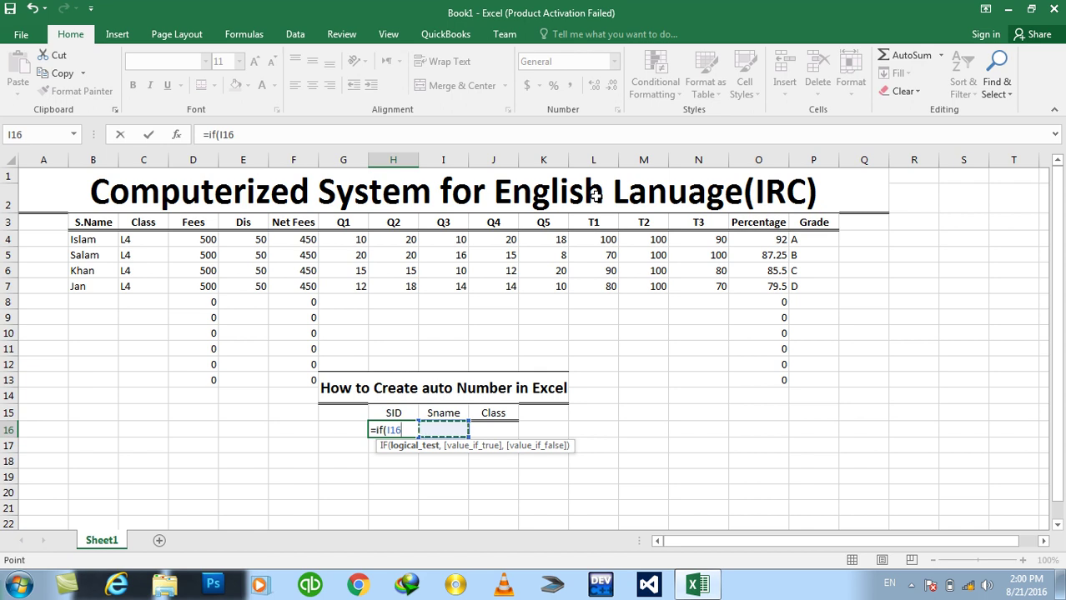
pyautogui.write('=""')
pyautogui.write(',""')
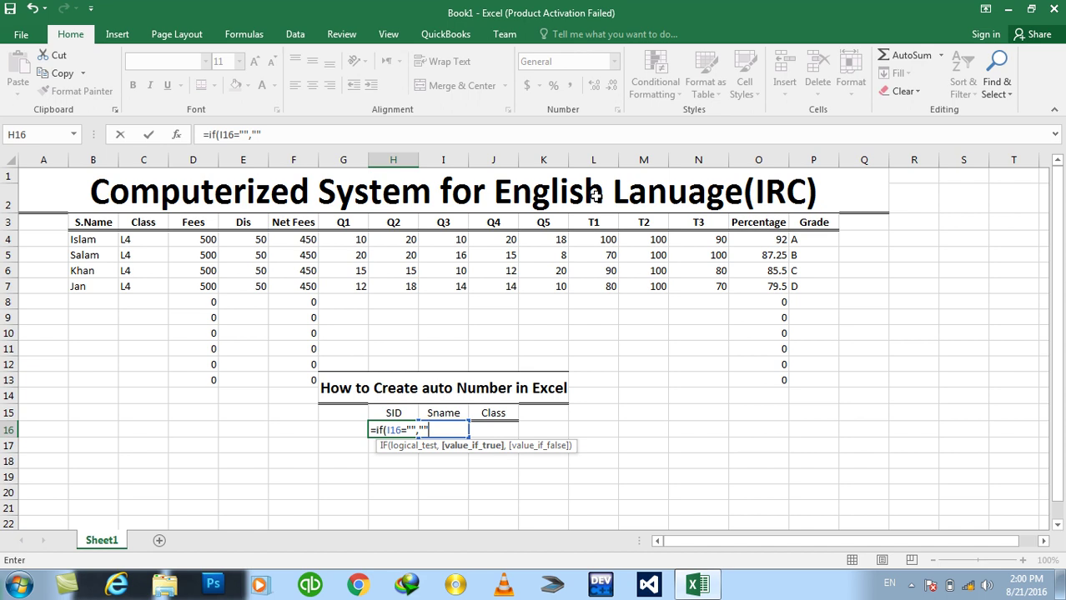
pyautogui.write(',')
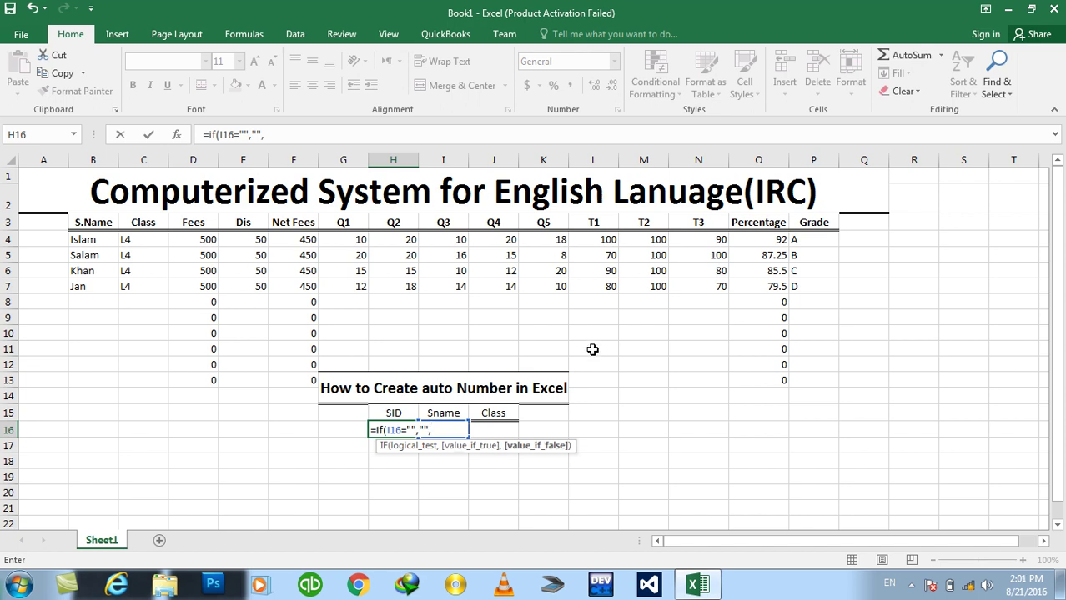
pyautogui.click(409, 415)
pyautogui.write('+1')
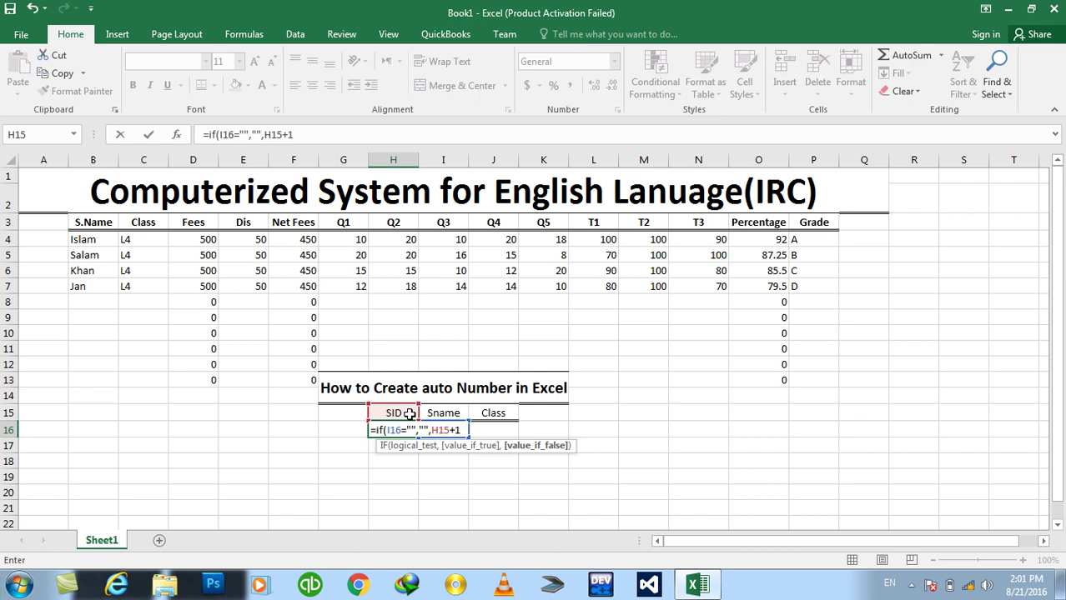
pyautogui.write(')')
pyautogui.press('Return')
pyautogui.press('Up')
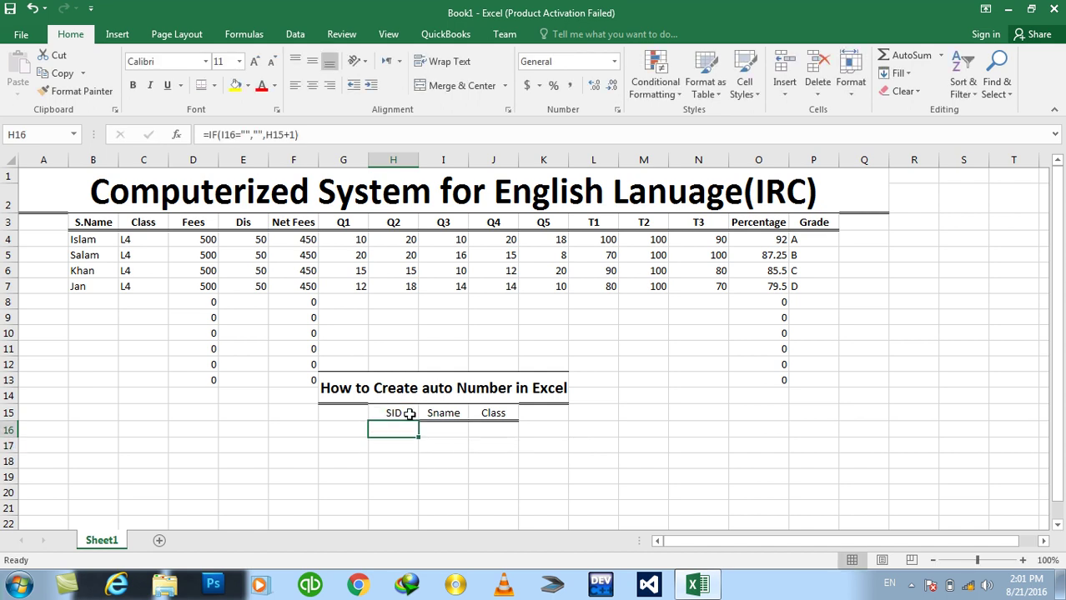
# Extend the SID formula over H16:H22 and enter the first three student names in I16:I18
pyautogui.hotkey('shift', 'Down')
pyautogui.hotkey('shift', 'Down')
pyautogui.hotkey('shift', 'Down')
pyautogui.hotkey('shift', 'Down')
pyautogui.hotkey('shift', 'Down')
pyautogui.hotkey('shift', 'Down')
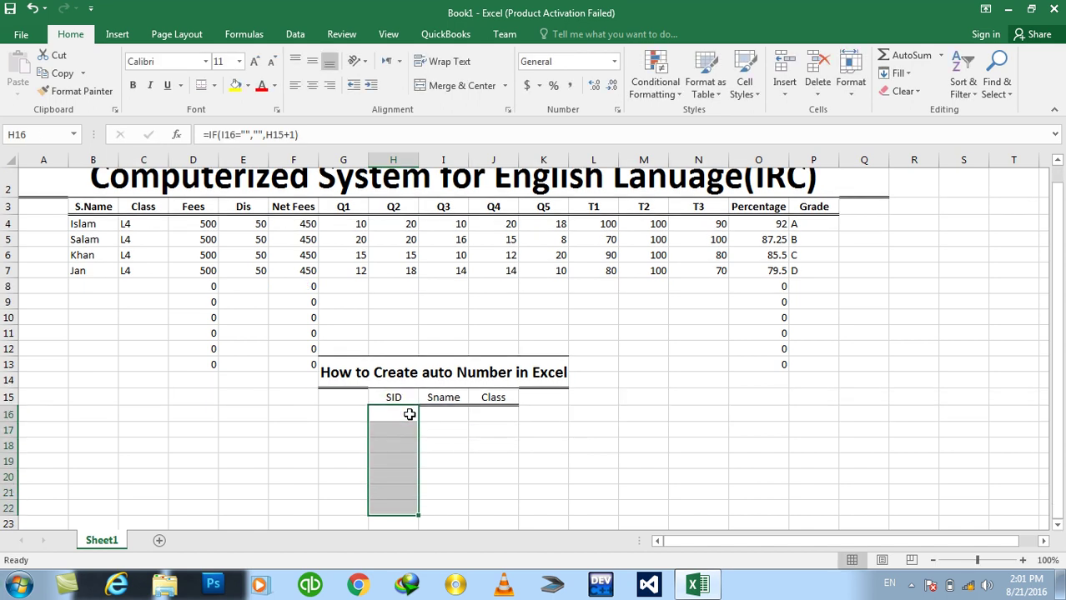
pyautogui.press('Right')
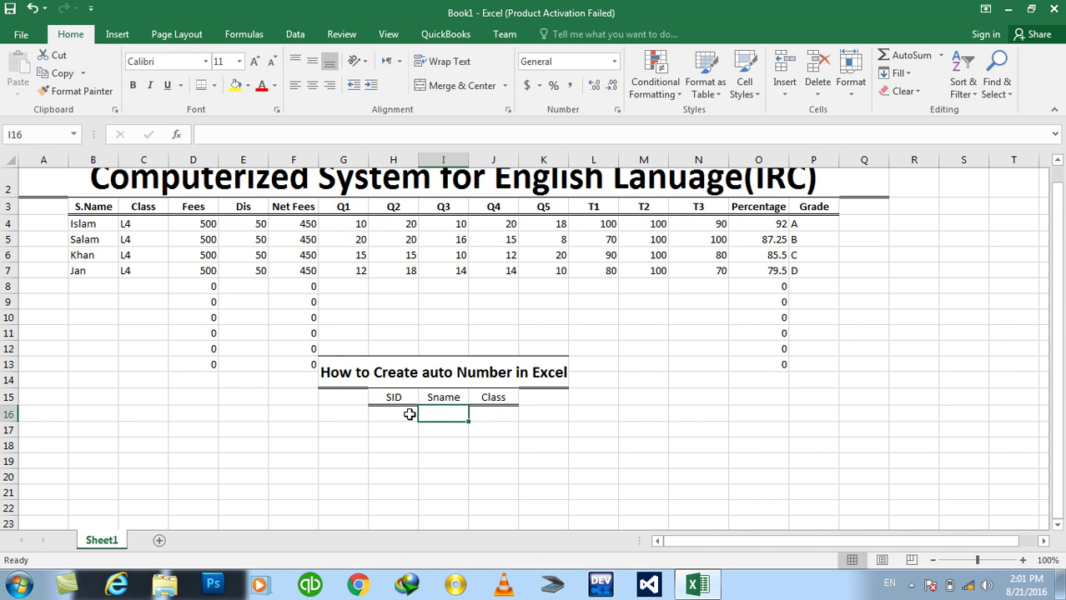
pyautogui.write('Islam')
pyautogui.press('Return')
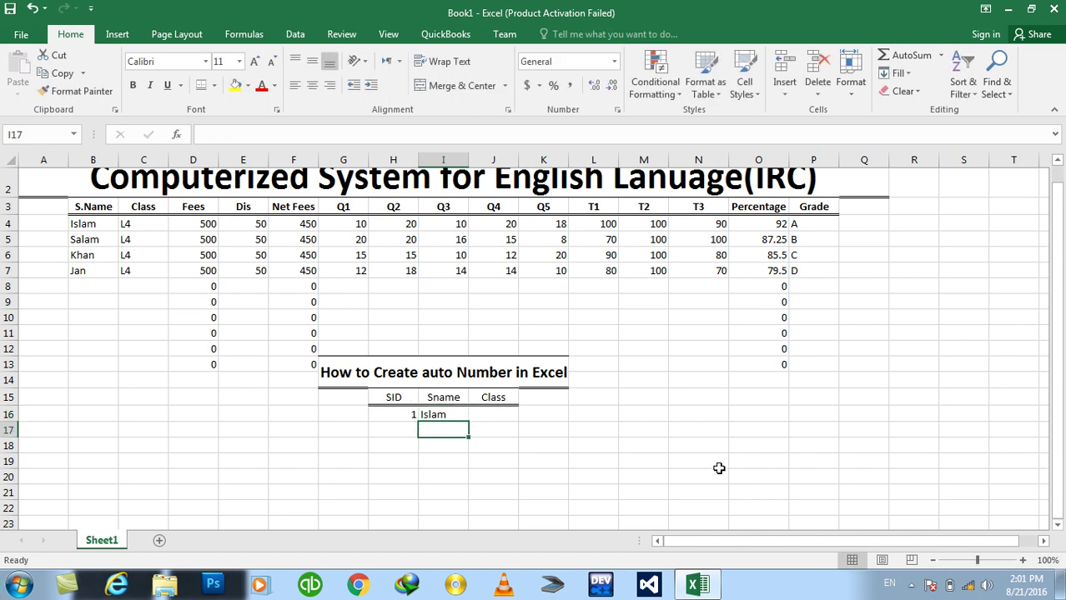
pyautogui.write('Salam')
pyautogui.press('Return')
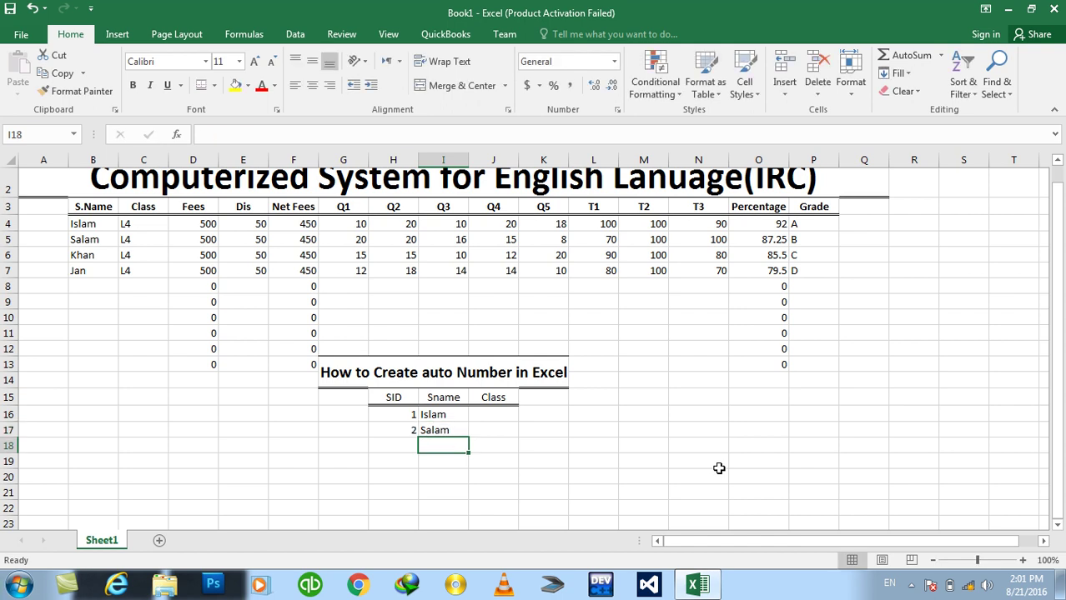
pyautogui.write('Wali')
pyautogui.press('Return')
pyautogui.write('Ali')
pyautogui.press('Return')
pyautogui.press('Up')
pyautogui.press('Delete')
# Enter class DIT for the first three students in J16:J18
pyautogui.press('Right')
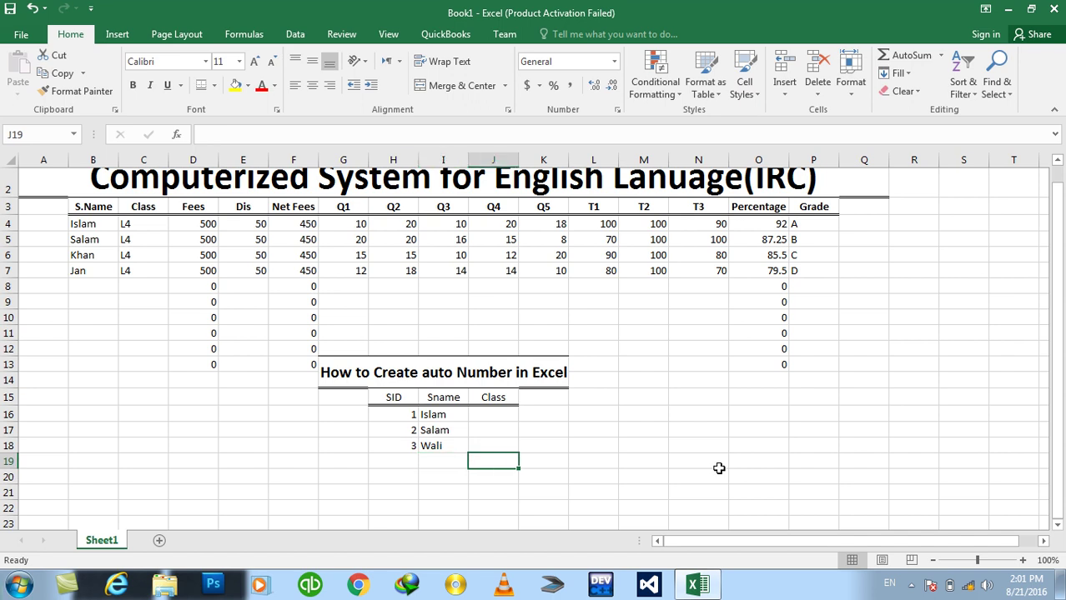
pyautogui.press('Up')
pyautogui.press('Up')
pyautogui.press('Up')
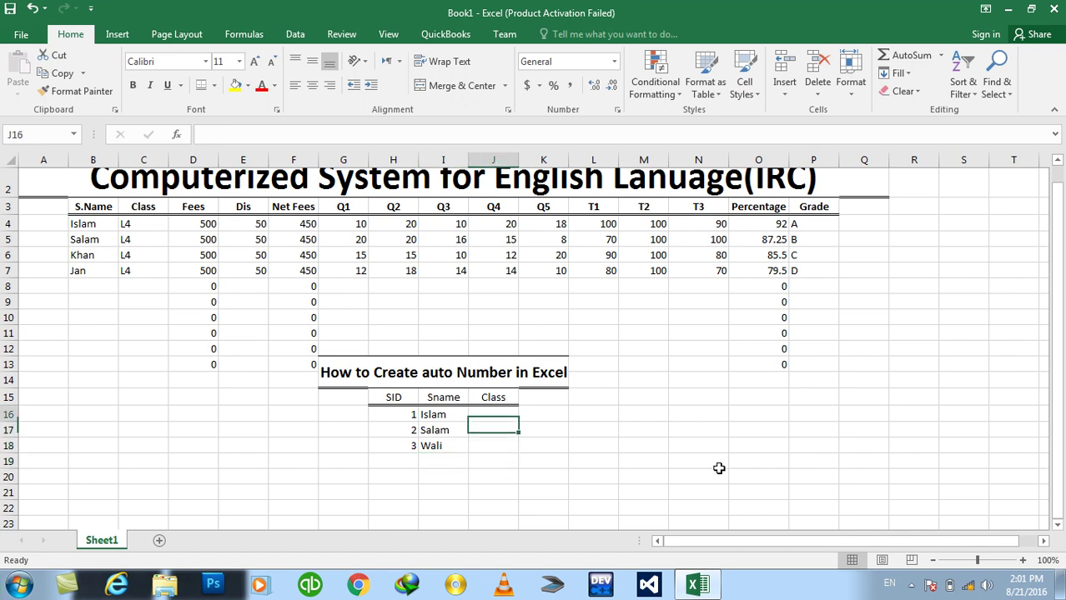
pyautogui.write('DIT')
pyautogui.press('Up')
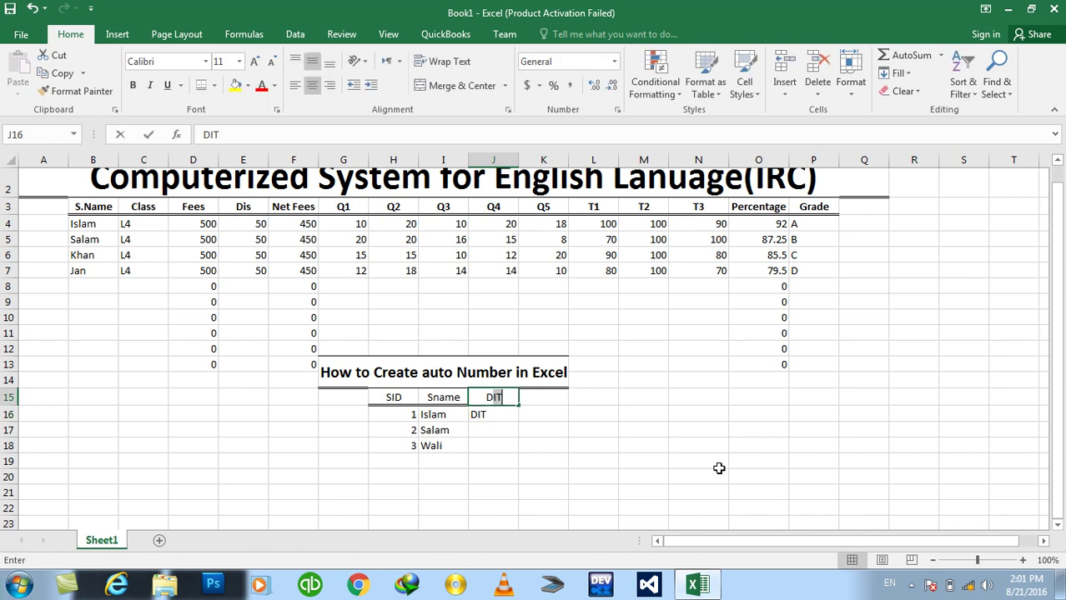
pyautogui.press('Down')
pyautogui.press('Down')
pyautogui.write('DIT')
pyautogui.press('Return')
pyautogui.write('DIT')
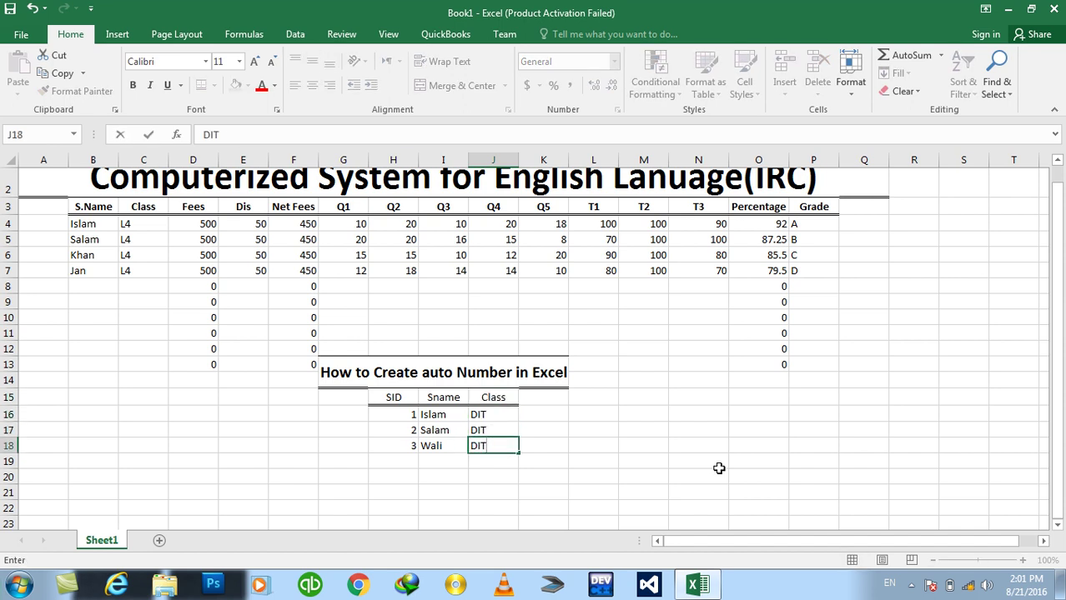
pyautogui.press('Return')
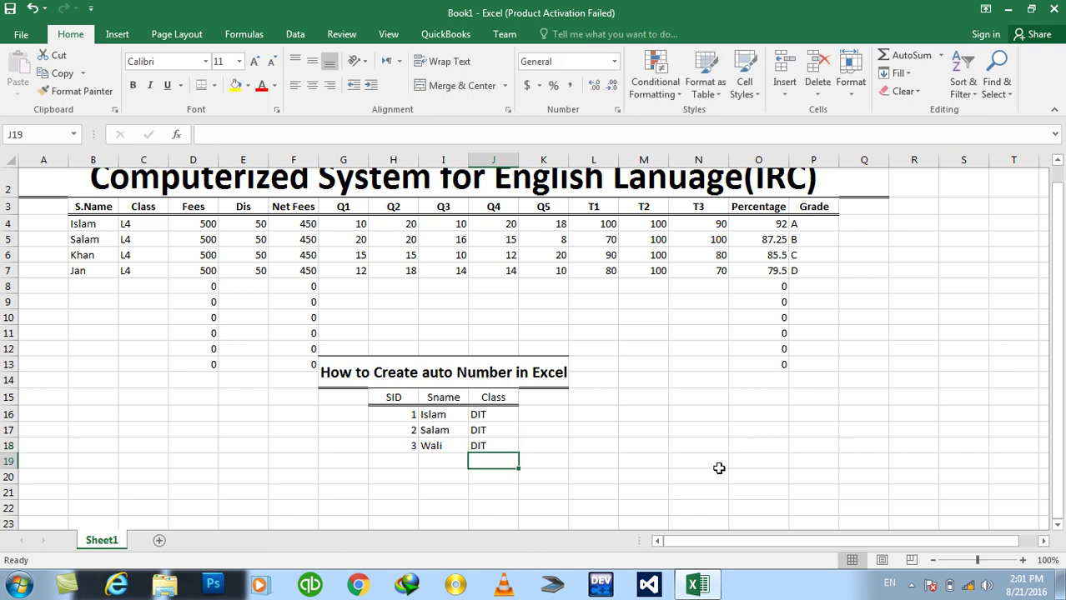
# Add the remaining student names so SIDs 1–6 appear, then check the headers
pyautogui.press('Left')
pyautogui.write('Jamal')
pyautogui.press('Return')
pyautogui.write('mal')
pyautogui.press('Return')
pyautogui.write('salam')
pyautogui.press('Return')
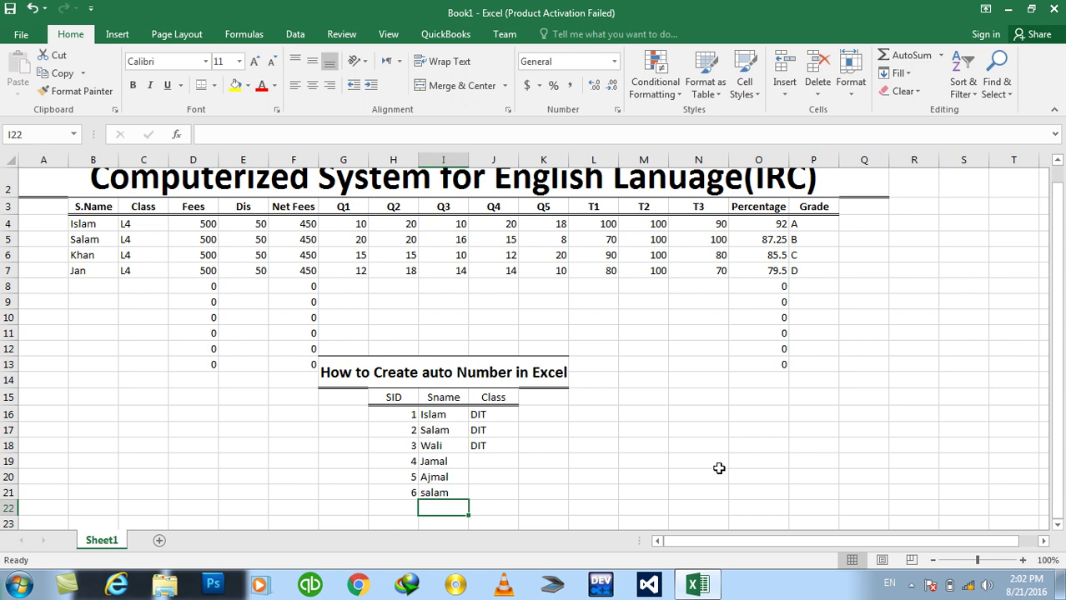
pyautogui.click(439, 392)
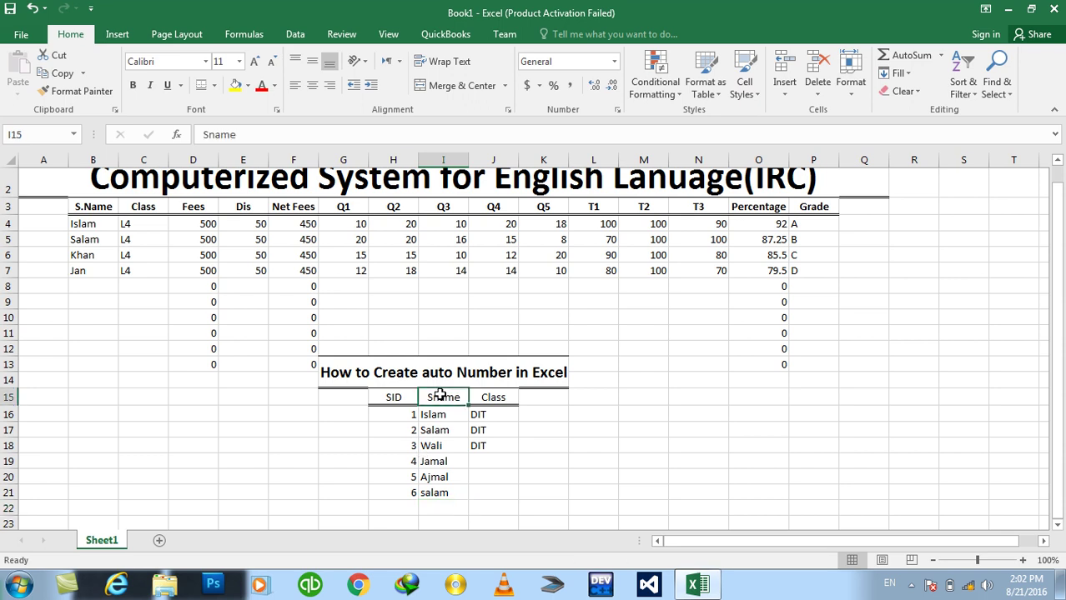
pyautogui.click(477, 398)
pyautogui.click(411, 398)
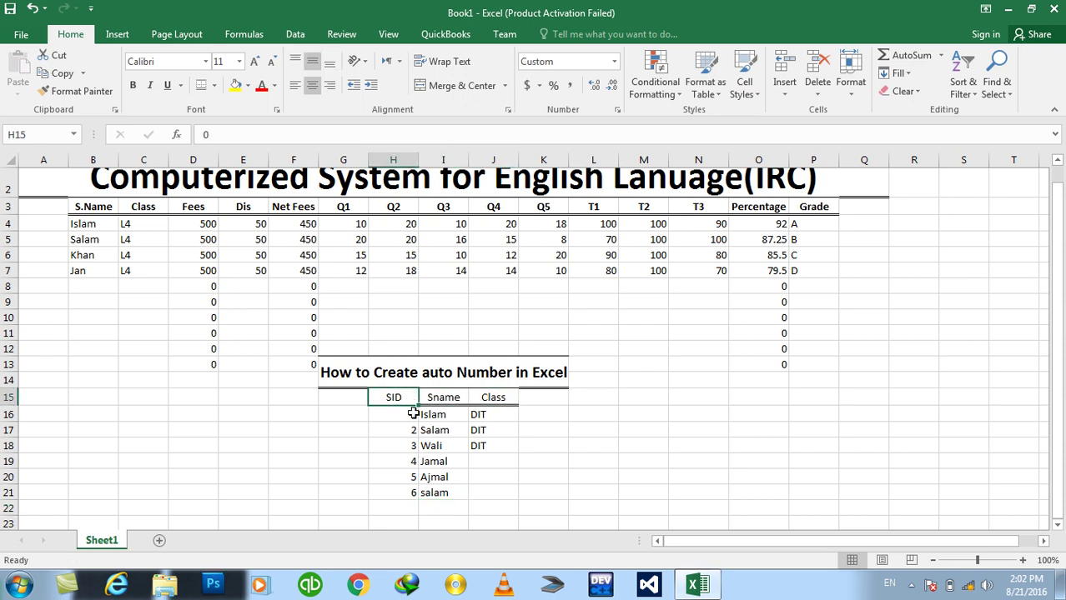
pyautogui.click(606, 397)
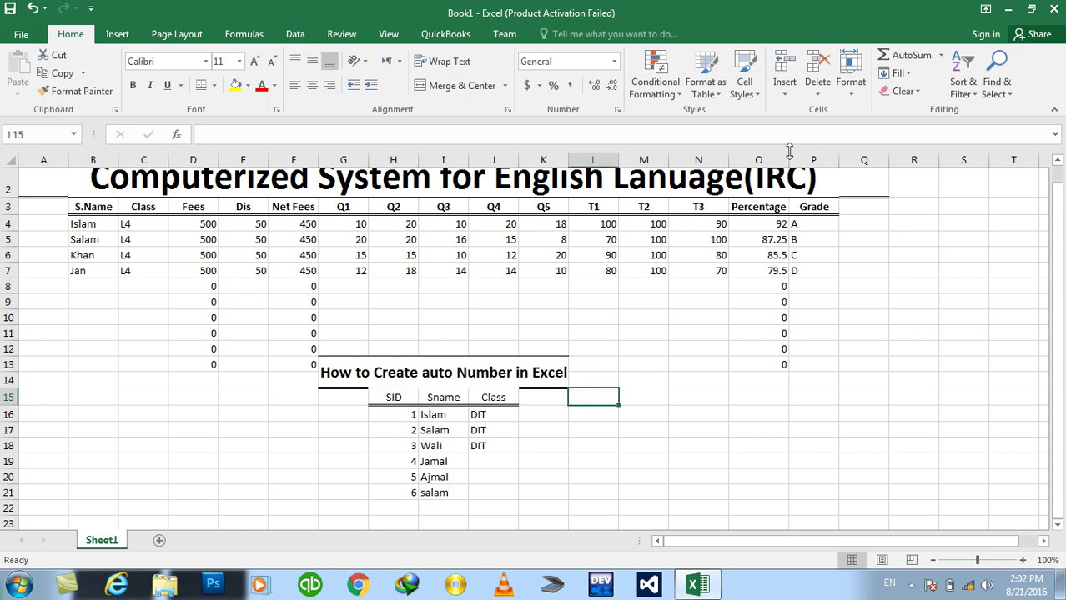
# Merge D24:K25 and type the title 'Simple Database for IT Institute'
pyautogui.moveTo(1057, 273); pyautogui.dragTo(1060, 242)
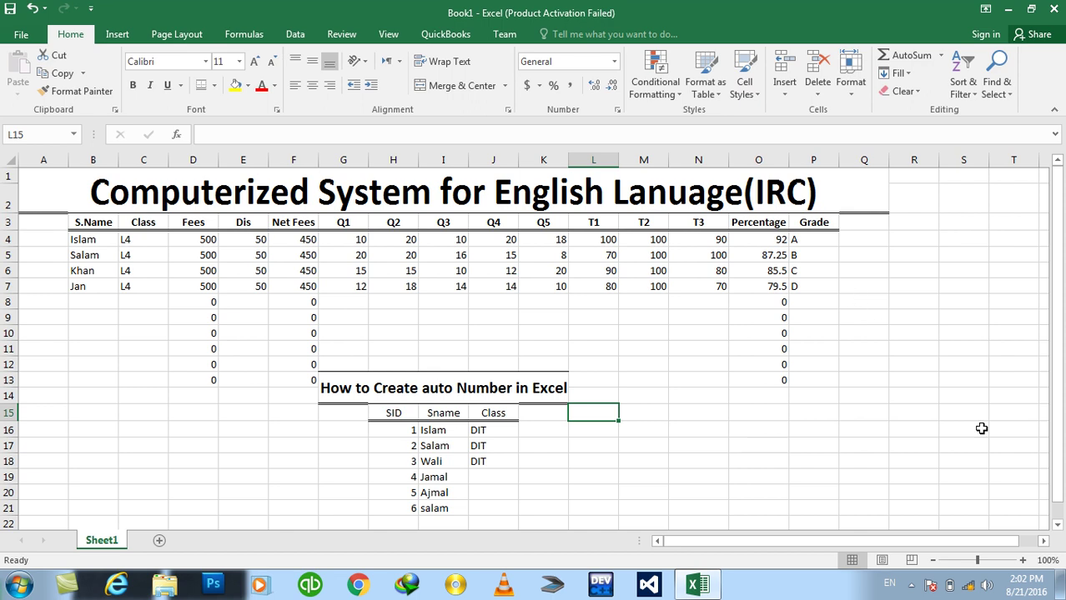
pyautogui.click(1057, 526)
pyautogui.click(1057, 526)
pyautogui.click(1058, 526)
pyautogui.click(1057, 526)
pyautogui.click(1057, 526)
pyautogui.click(1057, 526)
pyautogui.click(1057, 526)
pyautogui.click(1058, 526)
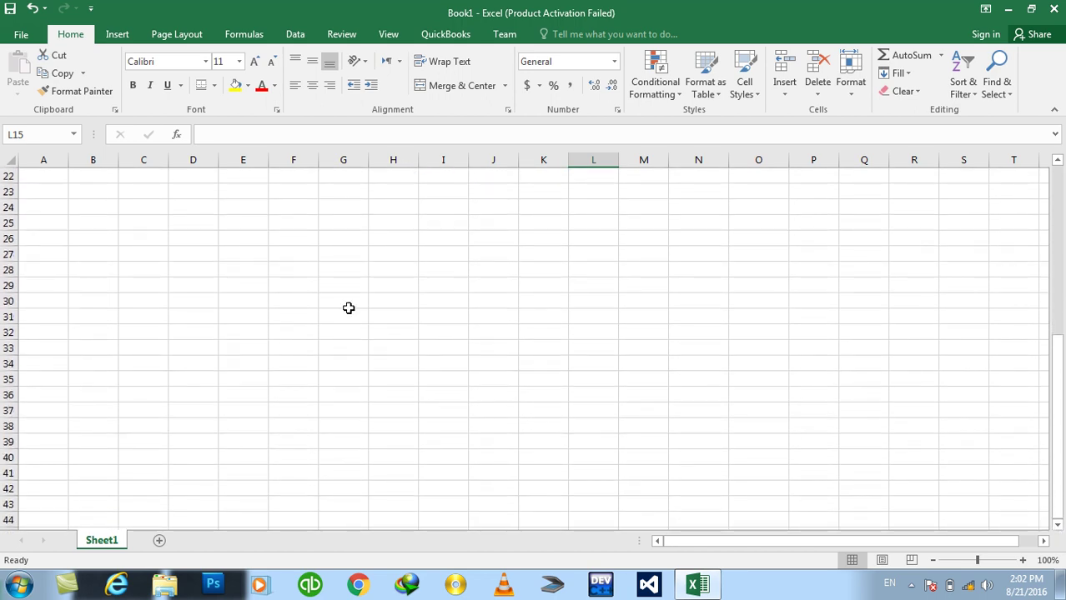
pyautogui.moveTo(200, 210); pyautogui.dragTo(557, 223)
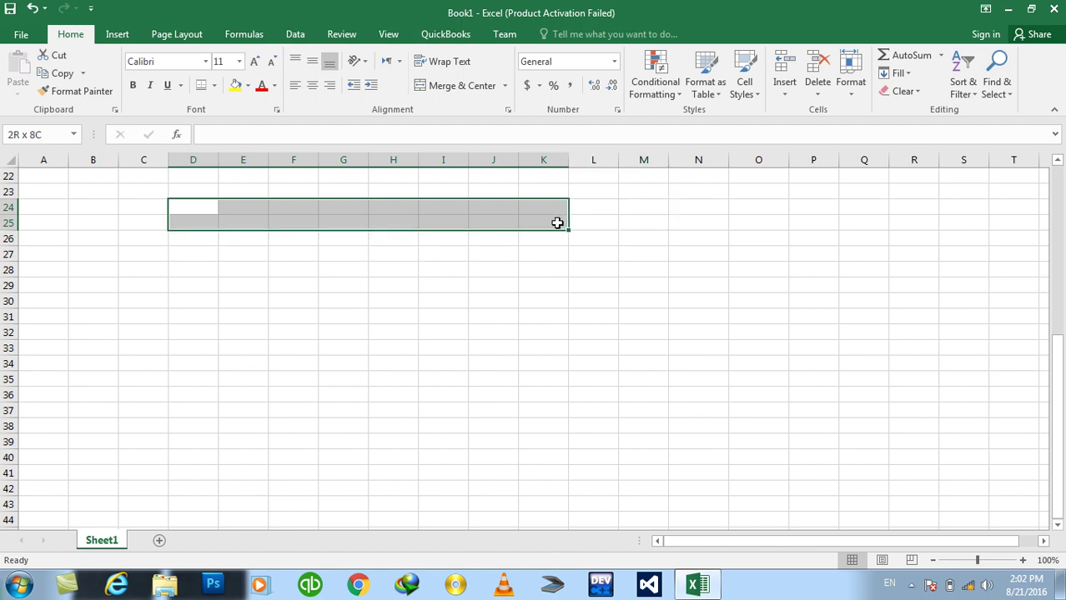
pyautogui.click(451, 87)
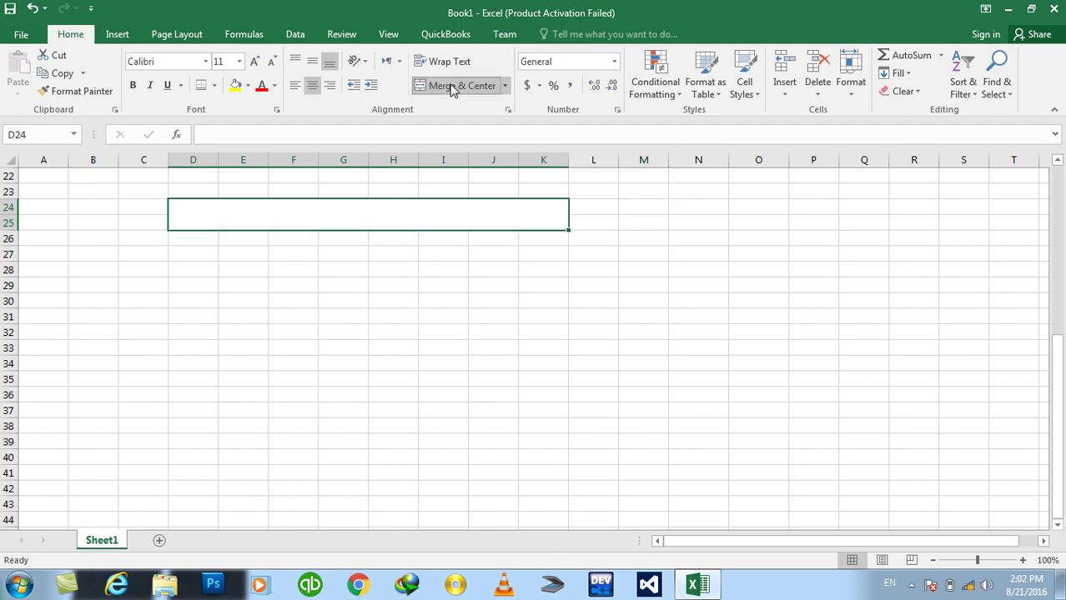
pyautogui.write('Simple Databaw')
pyautogui.press('BackSpace')
pyautogui.write('se for')
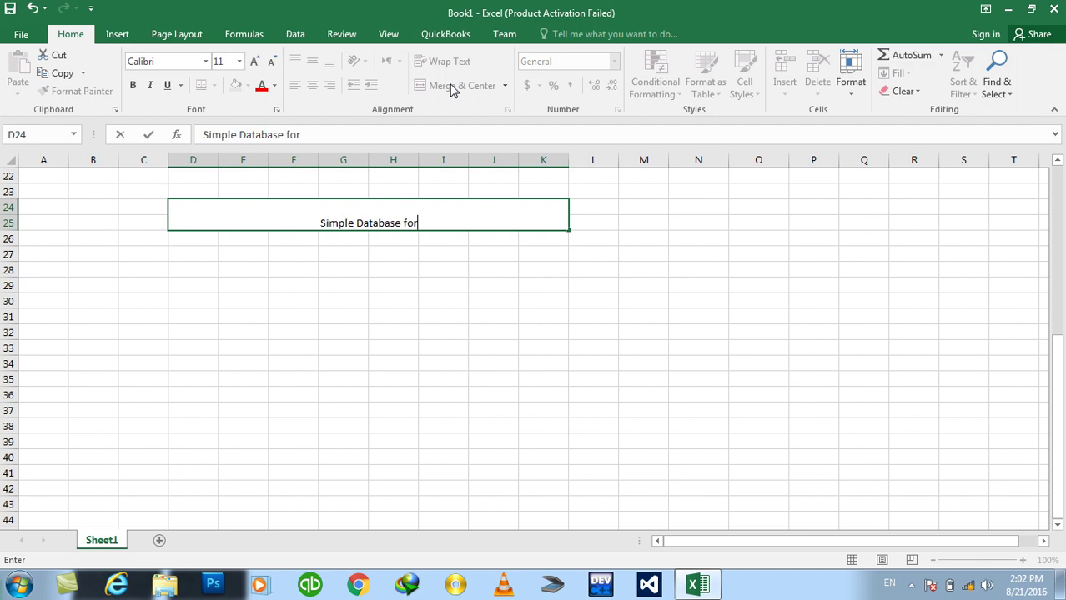
pyautogui.write(' IT Institute')
pyautogui.press('Return')
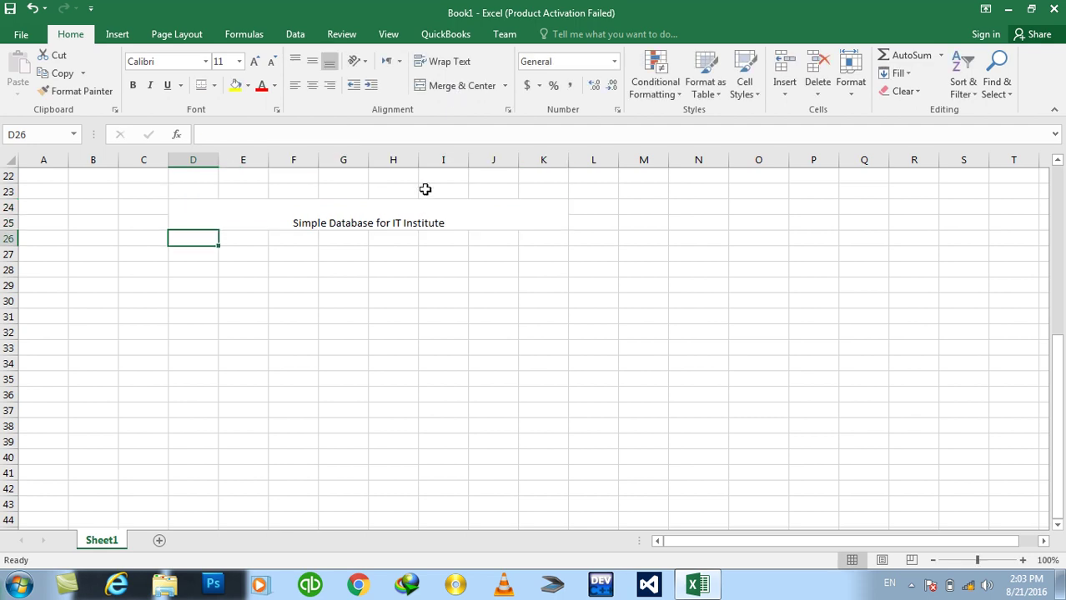
# Centre the title vertically, make it bold at size 26, and add borders
pyautogui.click(412, 216)
pyautogui.click(312, 61)
pyautogui.click(254, 61)
pyautogui.click(254, 61)
pyautogui.click(254, 60)
pyautogui.click(254, 61)
pyautogui.click(255, 61)
pyautogui.click(255, 61)
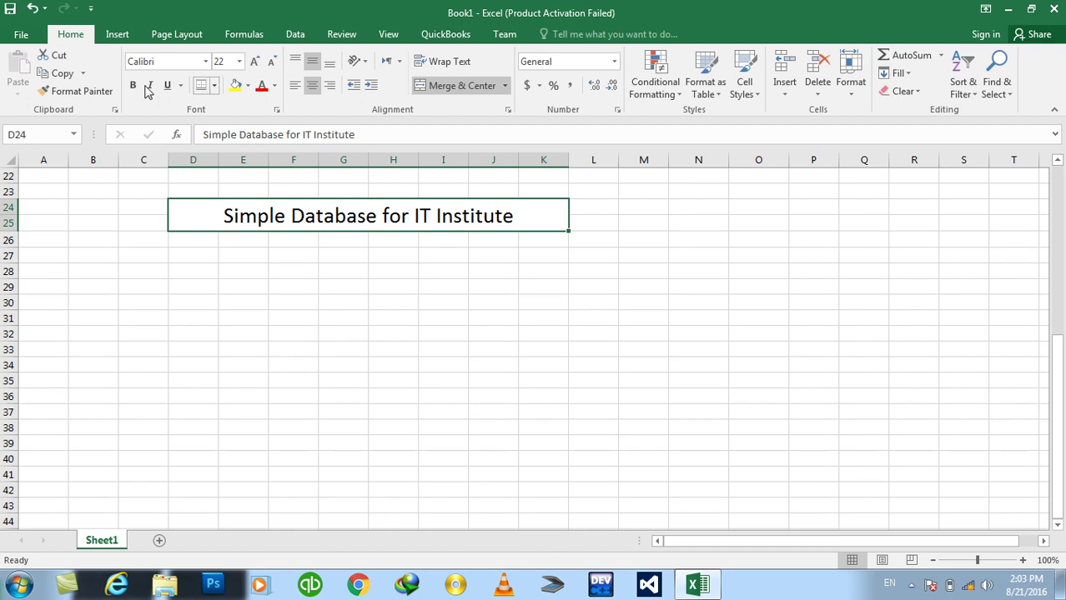
pyautogui.click(132, 85)
pyautogui.click(256, 62)
pyautogui.click(257, 63)
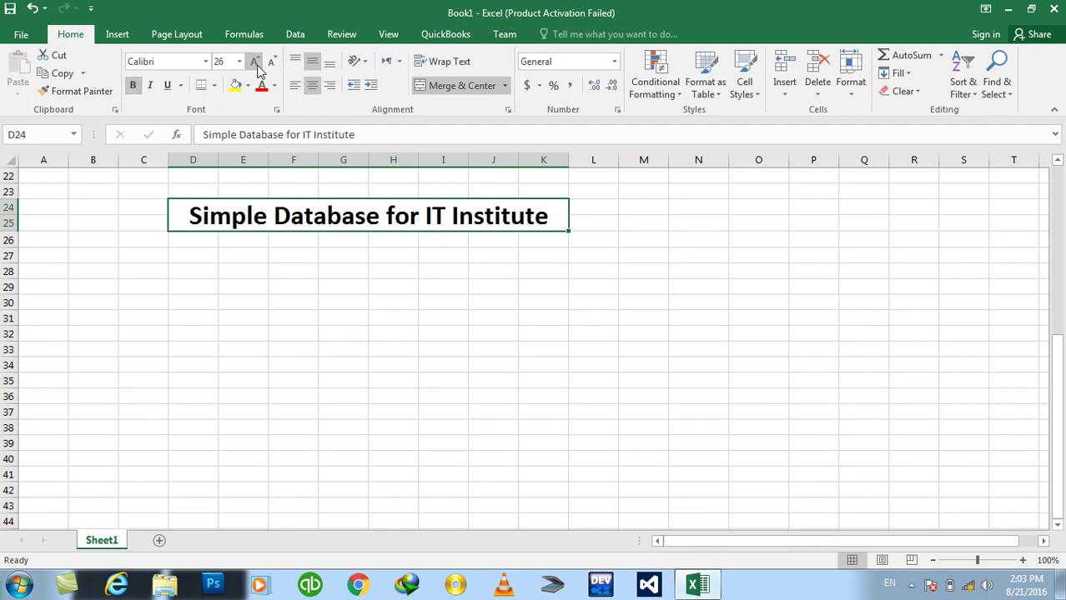
pyautogui.click(248, 245)
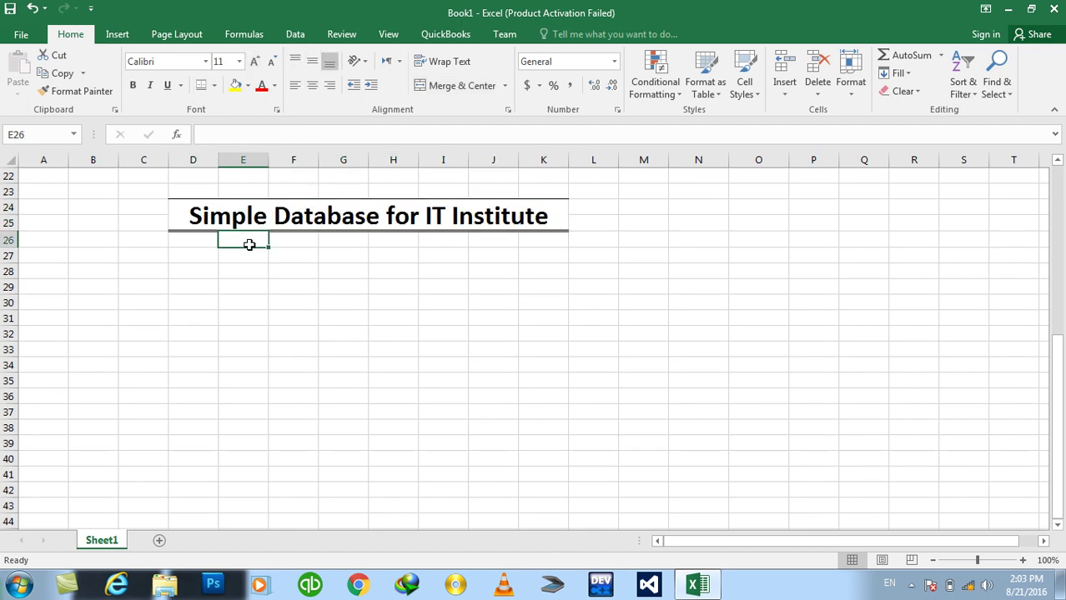
pyautogui.press('Left')
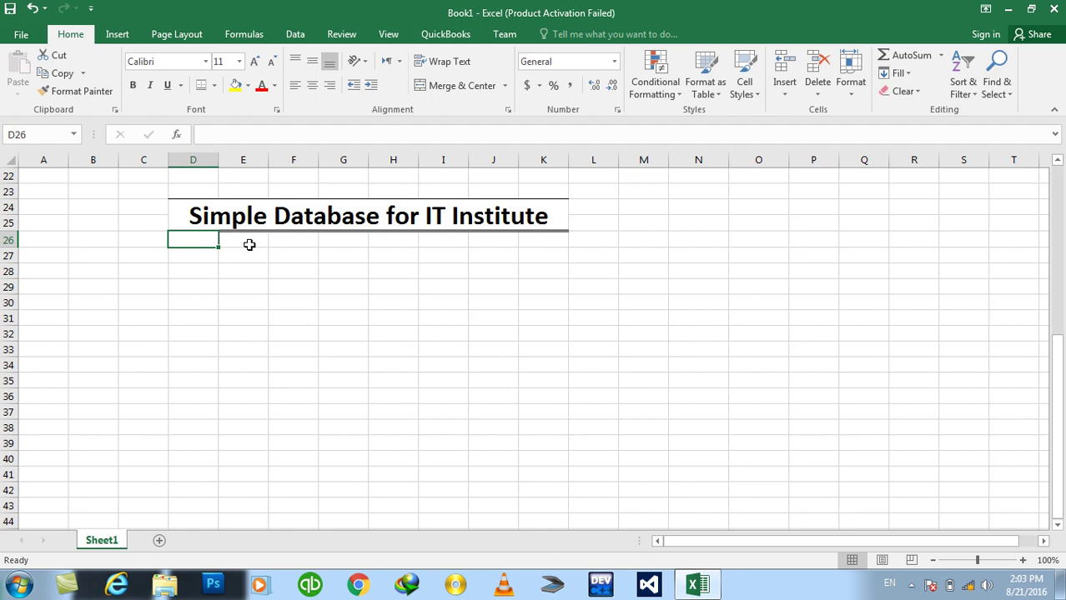
# Enter headers SID, A-Date and E-Date in D26:F26, correcting the A-Date spelling
pyautogui.write('SID')
pyautogui.click(248, 244)
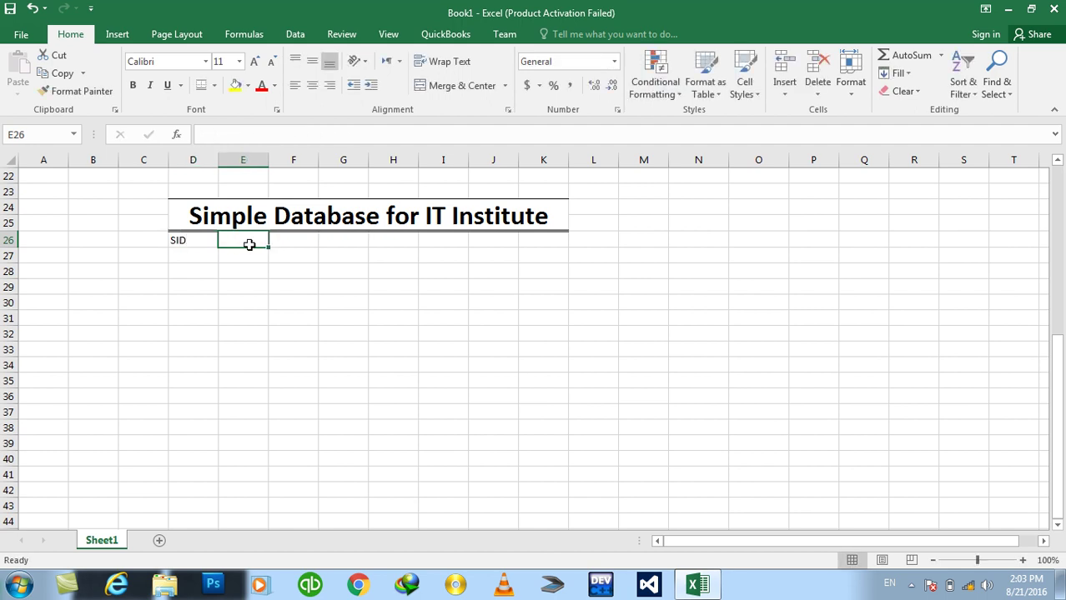
pyautogui.write('ADate')
pyautogui.press('Tab')
pyautogui.write('S.Name')
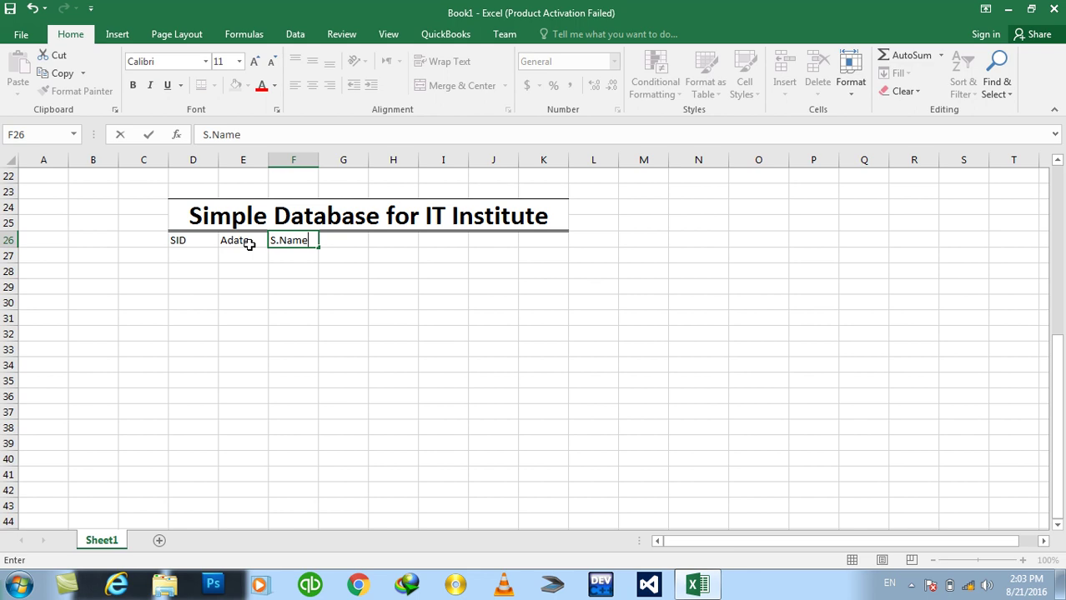
pyautogui.press('Tab')
pyautogui.press('Left')
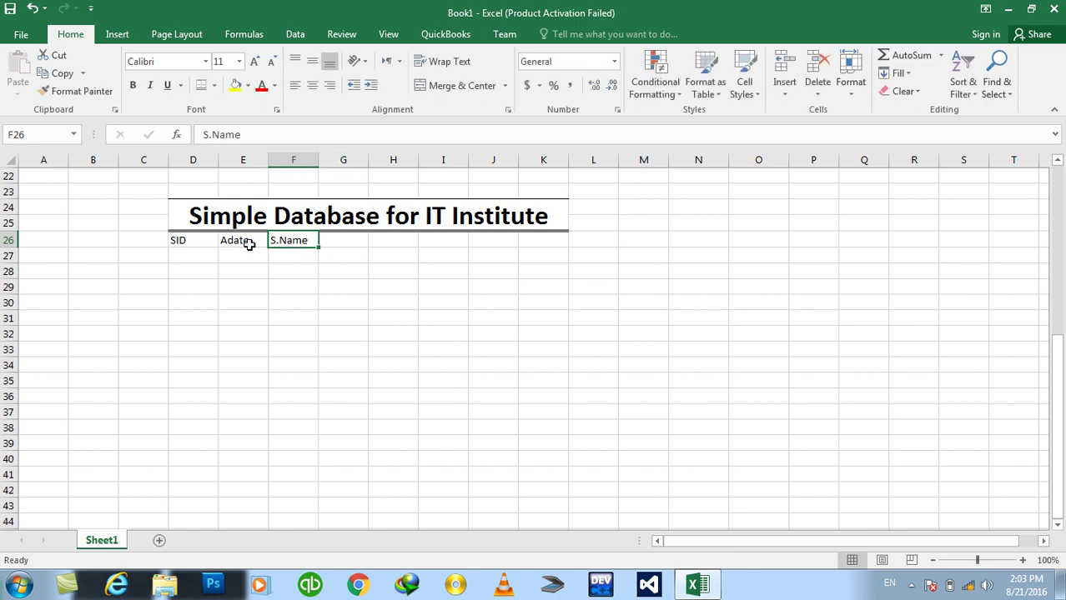
pyautogui.write('E-Date')
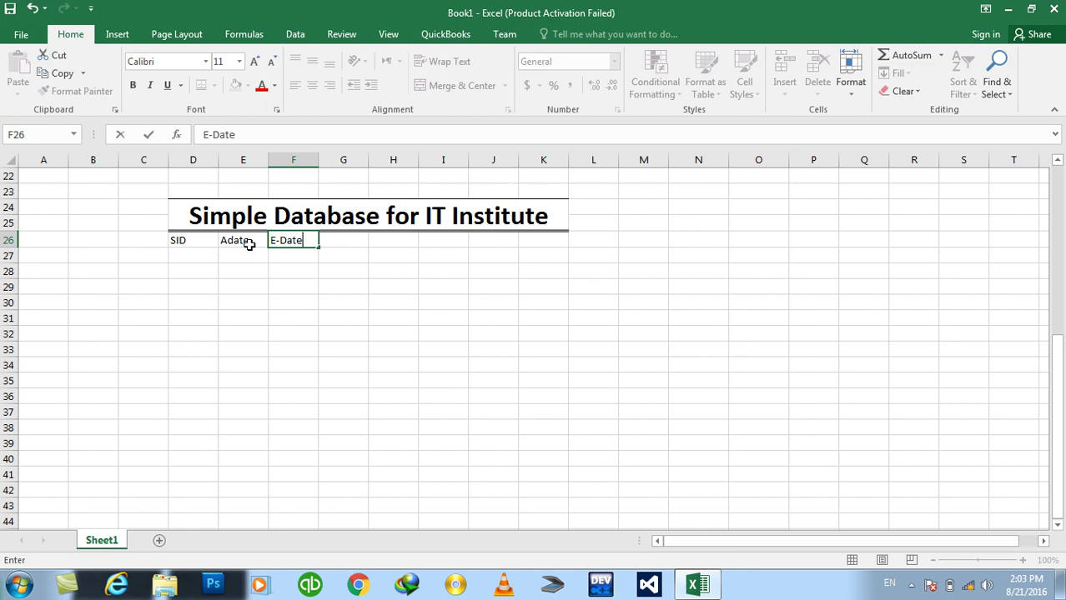
pyautogui.click(249, 244)
pyautogui.doubleClick(250, 244)
pyautogui.press('Left')
pyautogui.press('Left')
pyautogui.press('Left')
pyautogui.press('Left')
pyautogui.write('-')
pyautogui.press('Return')
pyautogui.press('Tab')
pyautogui.press('Up')
pyautogui.click(249, 243)
pyautogui.doubleClick(249, 244)
pyautogui.press('Left')
pyautogui.press('Left')
pyautogui.press('Left')
pyautogui.press('BackSpace')
pyautogui.write('D')
pyautogui.press('Return')
# Put 'C / Duration' in G26 and 'Class' in H26
pyautogui.press('Tab')
pyautogui.press('Up')
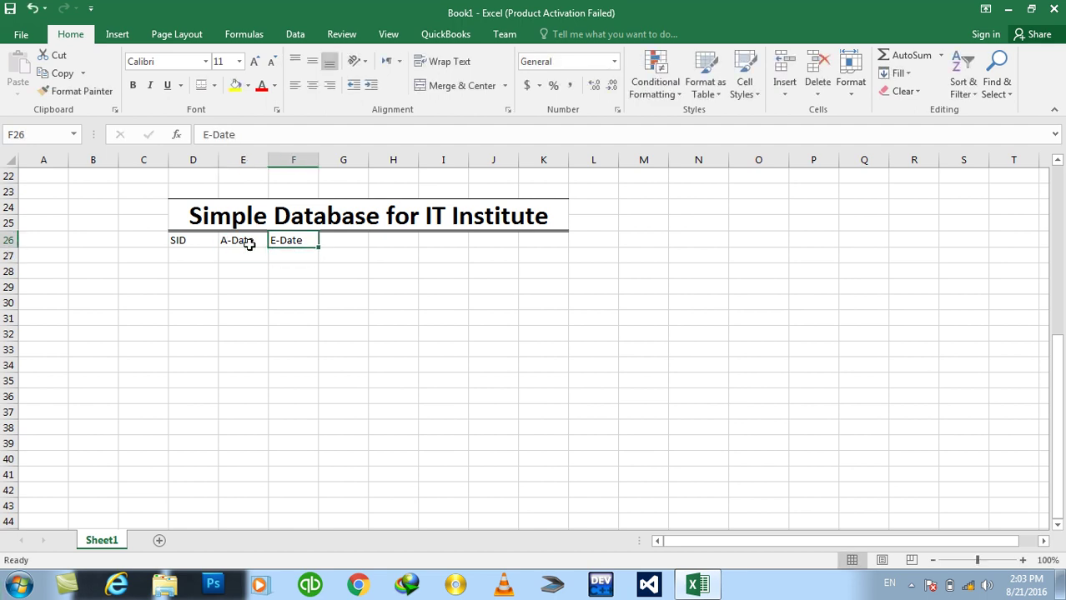
pyautogui.press('Tab')
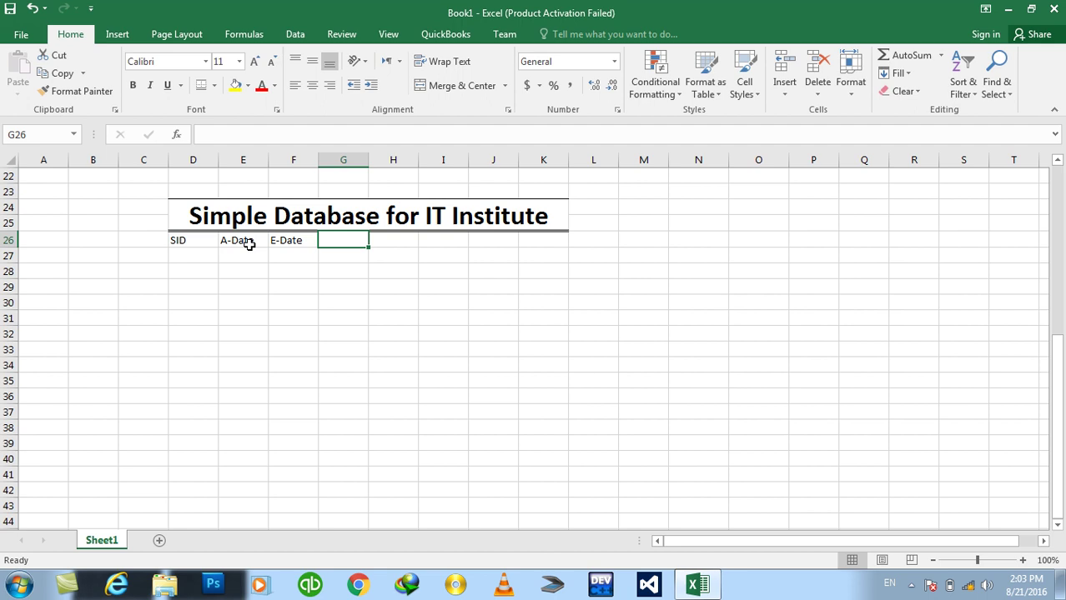
pyautogui.write('S.Name')
pyautogui.press('Tab')
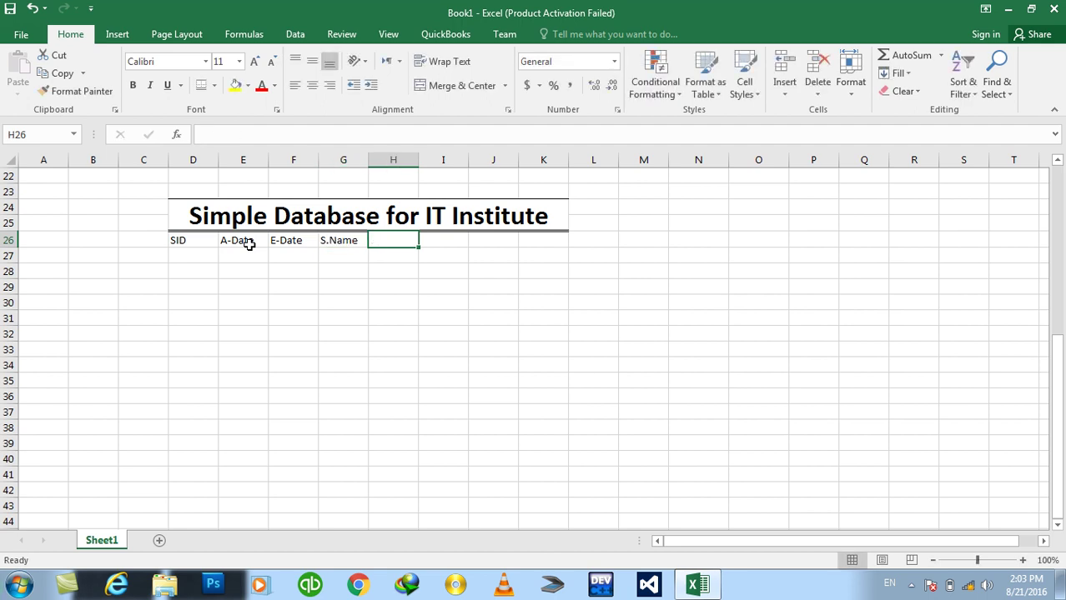
pyautogui.write('Class')
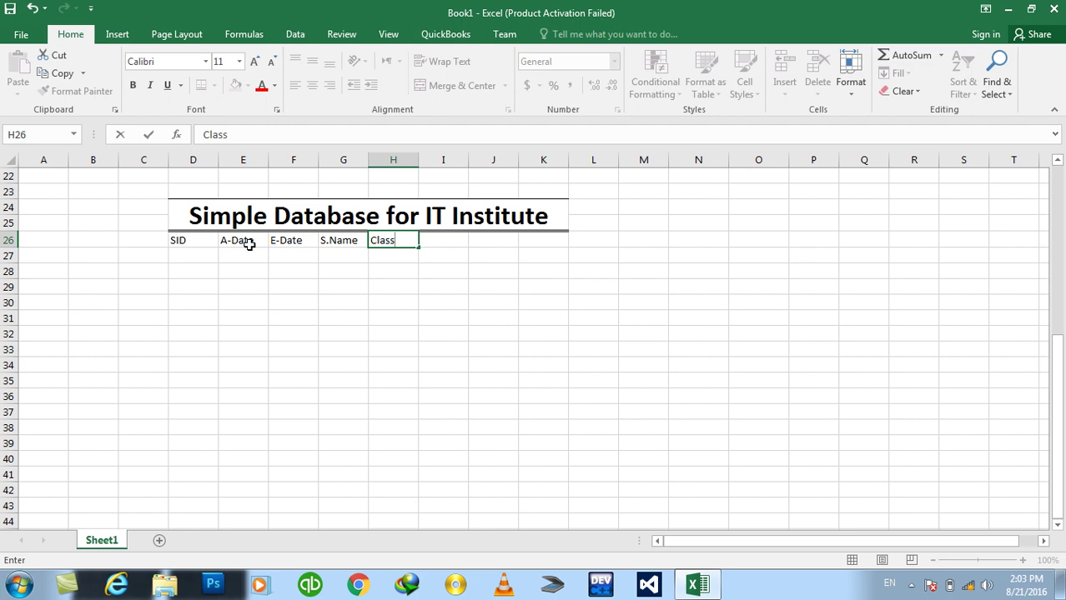
pyautogui.press('Left')
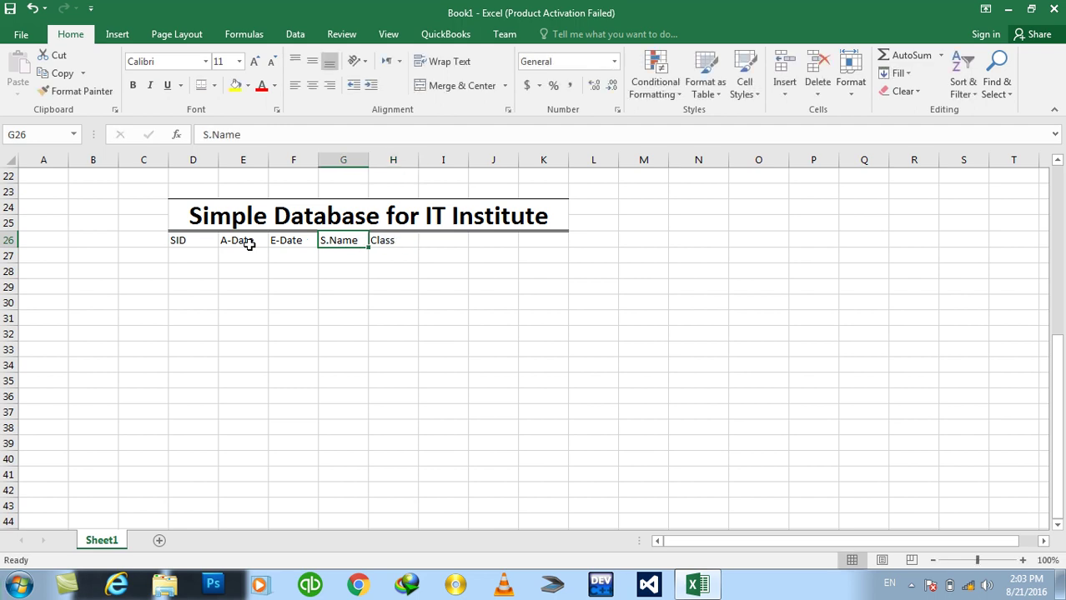
pyautogui.write('Duration')
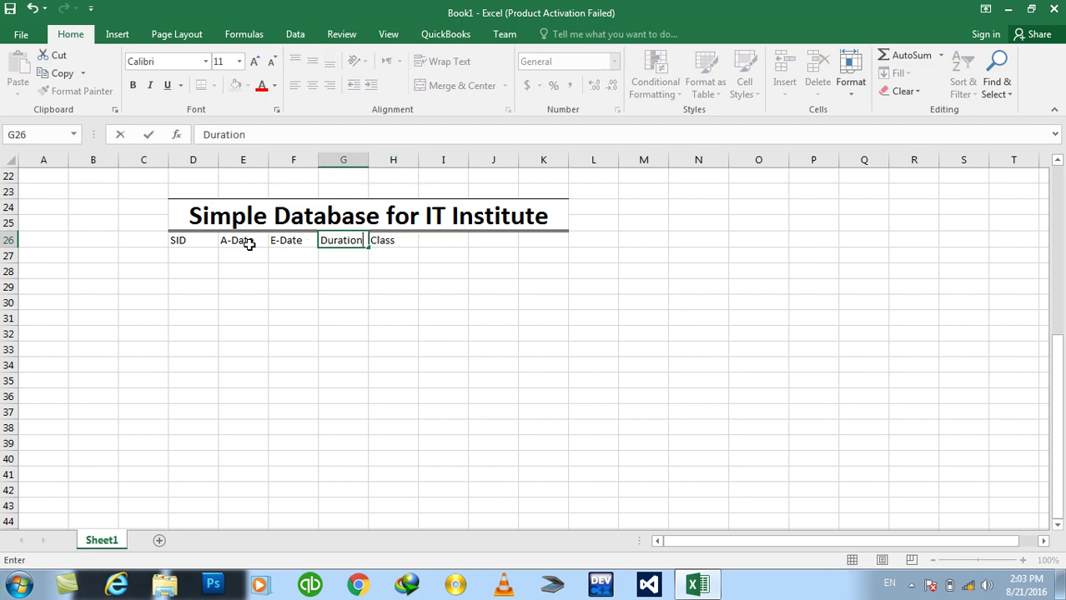
pyautogui.write('Class')
pyautogui.press('Escape')
pyautogui.write('C/')
pyautogui.press('BackSpace')
pyautogui.write('/ Duration')
pyautogui.press('Tab')
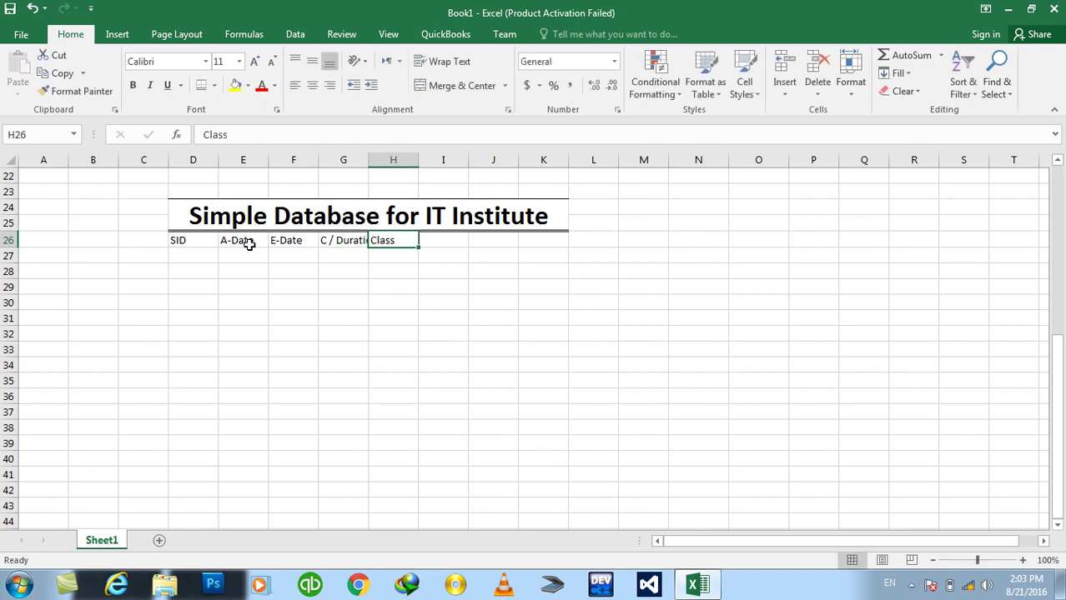
# Enter the headers S.Name, Class and Fee in H26:J26
pyautogui.write('S')
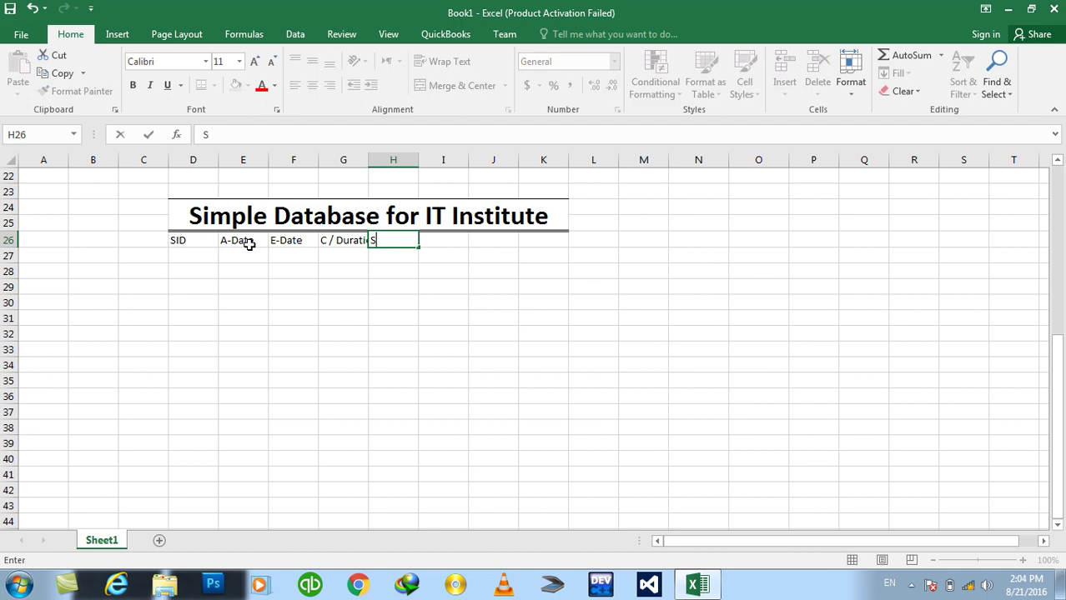
pyautogui.write(',Name')
pyautogui.press('BackSpace')
pyautogui.press('BackSpace')
pyautogui.press('BackSpace')
pyautogui.press('BackSpace')
pyautogui.press('BackSpace')
pyautogui.write('.Name')
pyautogui.press('Tab')
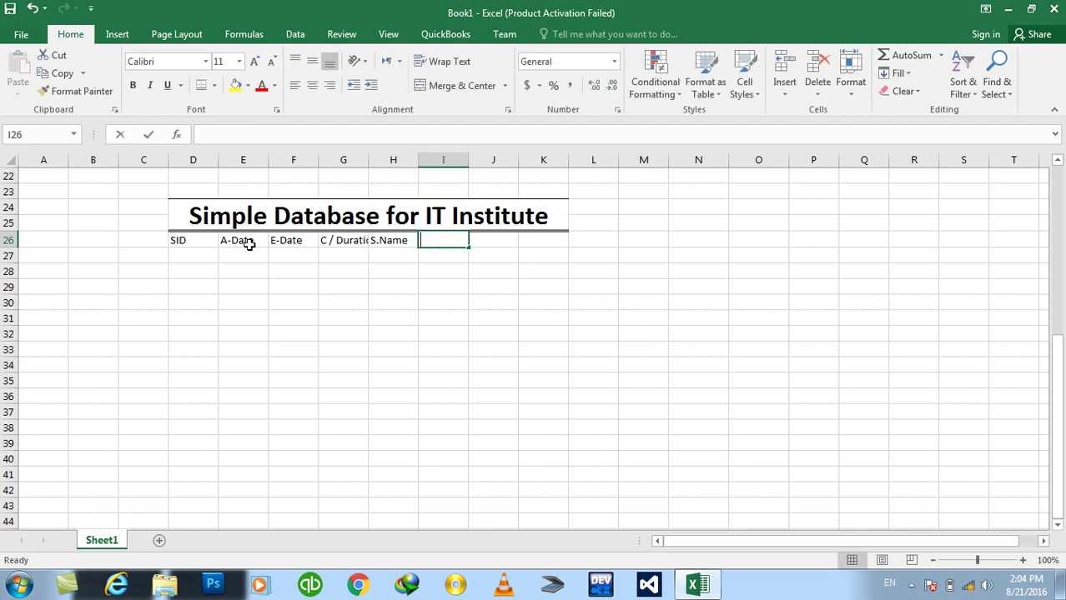
pyautogui.write('Class')
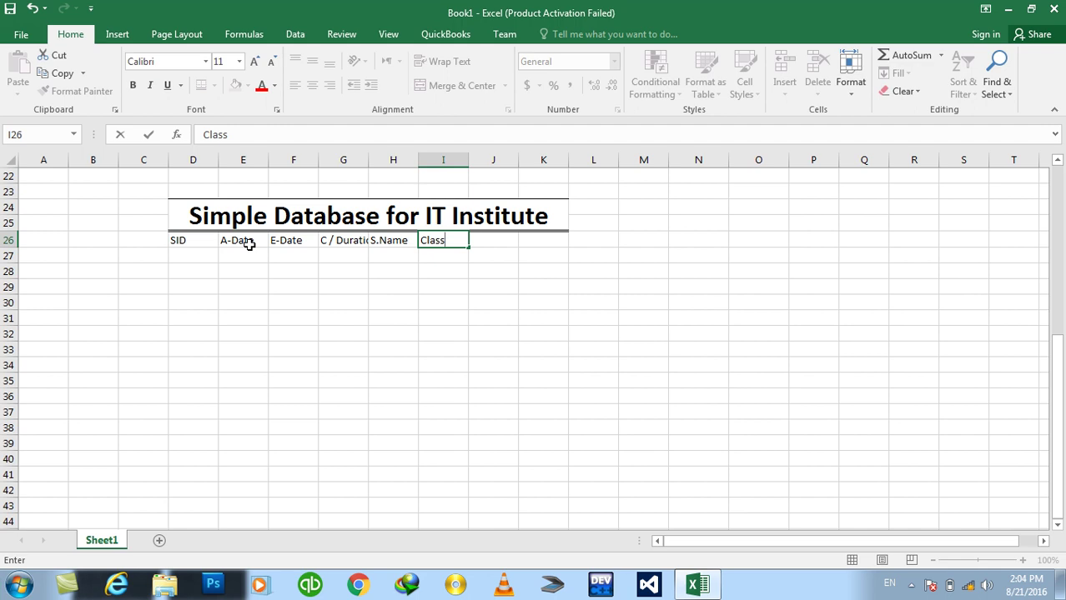
pyautogui.press('Tab')
pyautogui.write('Fee')
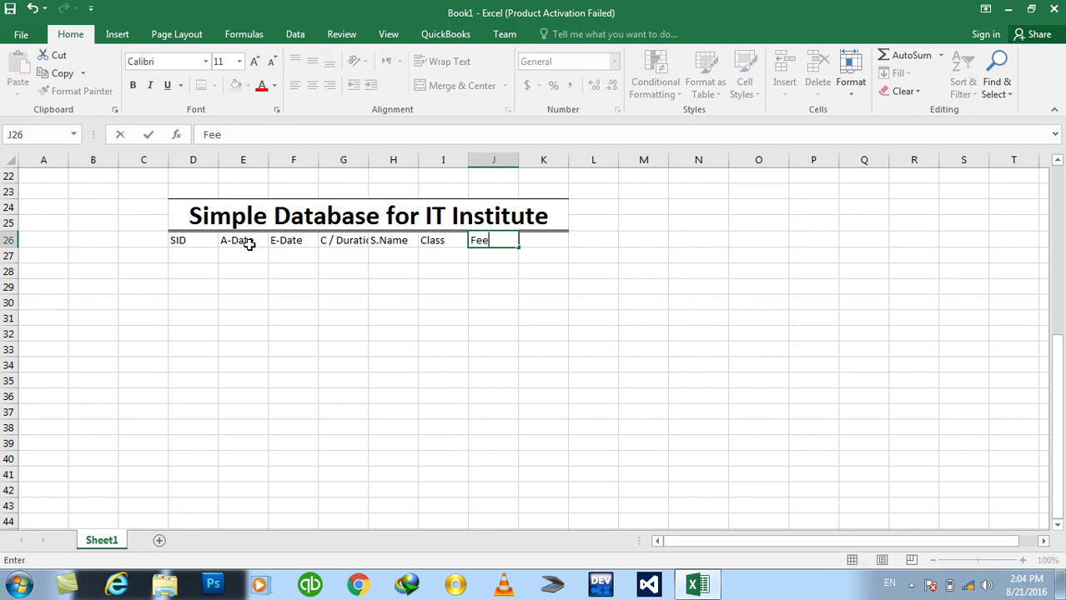
pyautogui.press('Tab')
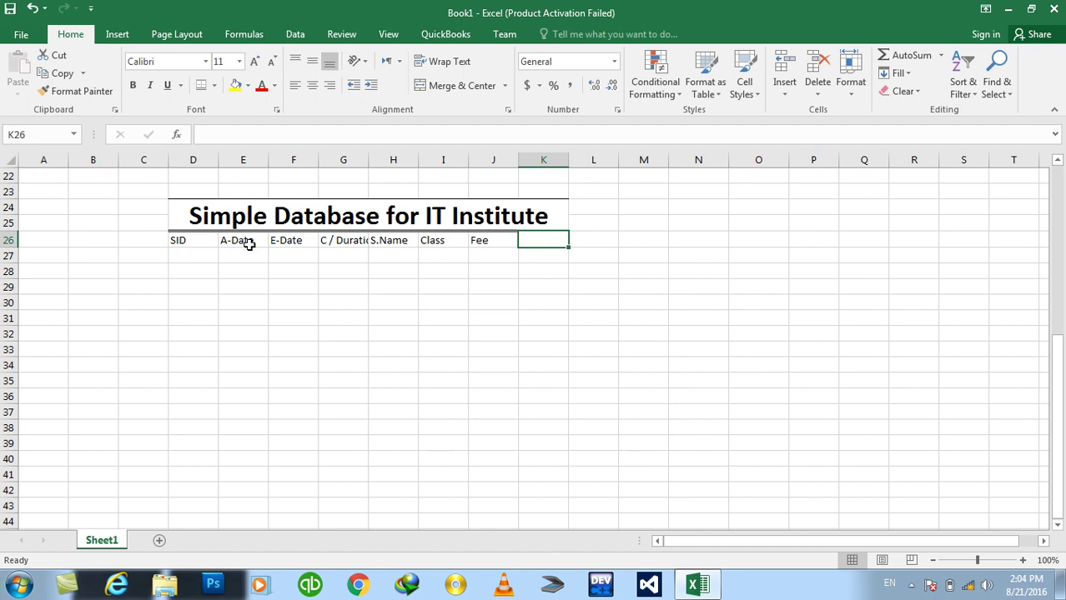
# Title K26 'S has time or Not', replacing the earlier draft headings
pyautogui.write('Due')
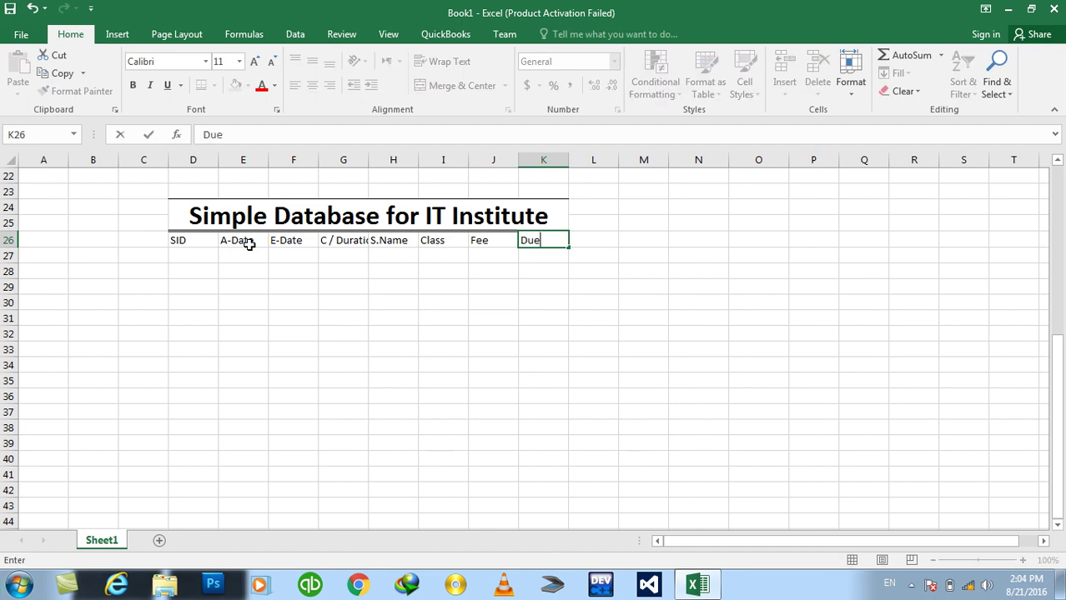
pyautogui.write(' Date')
pyautogui.press('Escape')
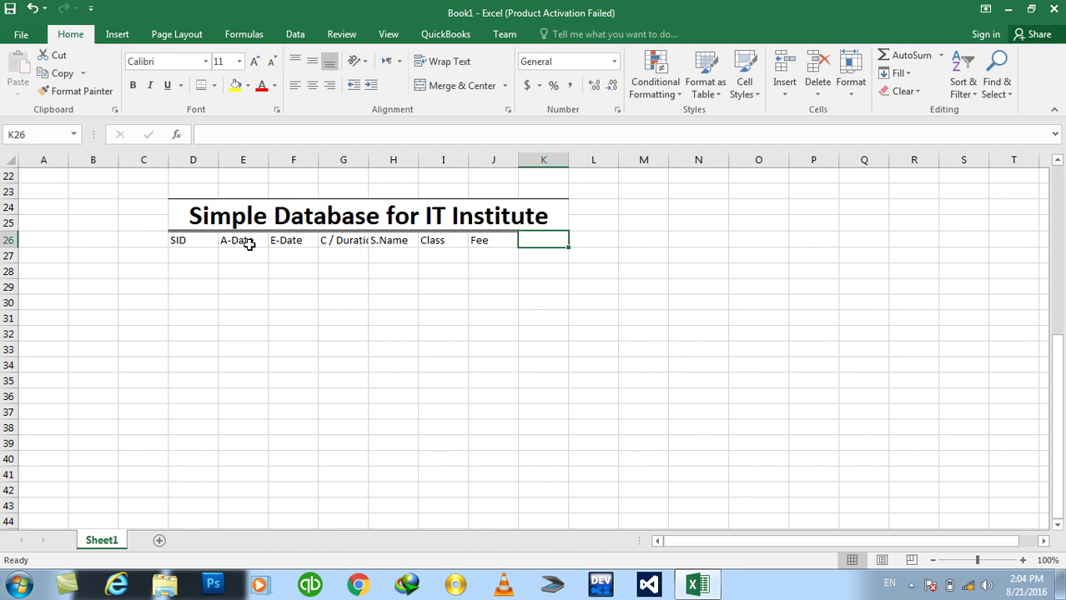
pyautogui.write('Class is Finished or Not')
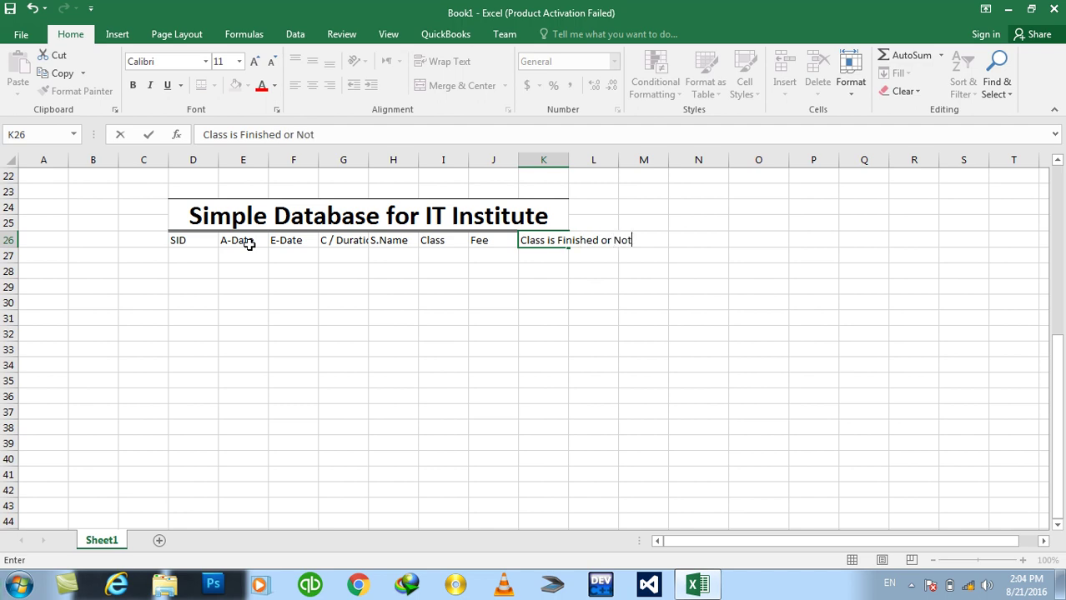
pyautogui.press('Return')
pyautogui.press('Up')
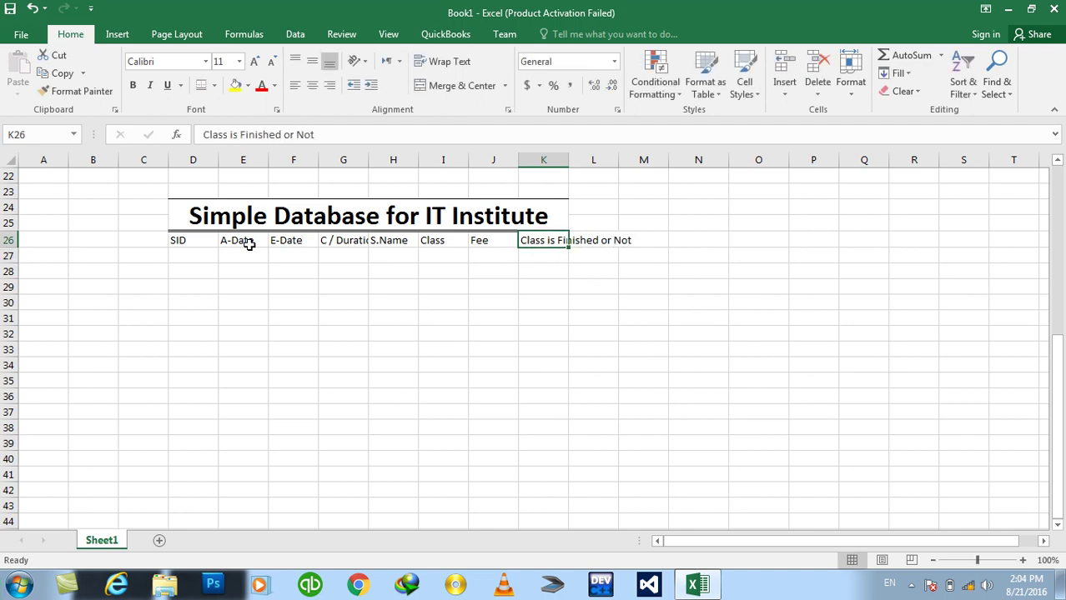
pyautogui.press('BackSpace')
pyautogui.write('Time')
pyautogui.press('BackSpace')
pyautogui.press('BackSpace')
pyautogui.press('BackSpace')
pyautogui.press('BackSpace')
pyautogui.write('S Has')
pyautogui.press('BackSpace')
pyautogui.press('BackSpace')
pyautogui.press('BackSpace')
pyautogui.press('BackSpace')
pyautogui.write('has o')
pyautogui.press('BackSpace')
pyautogui.write('time or Not')
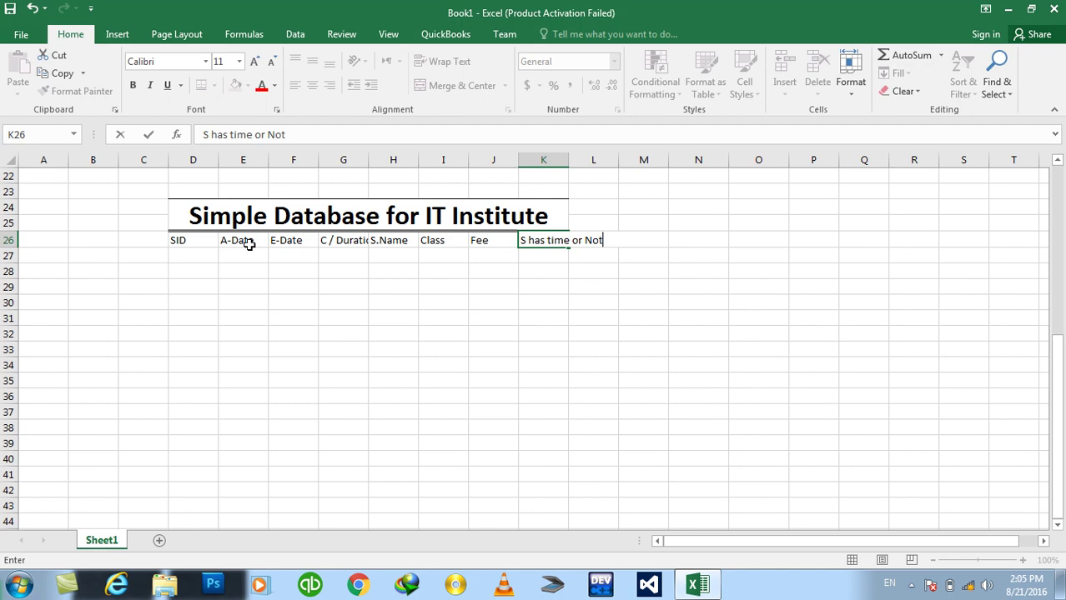
pyautogui.press('Return')
# Bold and centre the header row, and auto-fit columns G and K
pyautogui.moveTo(569, 159); pyautogui.dragTo(607, 160)
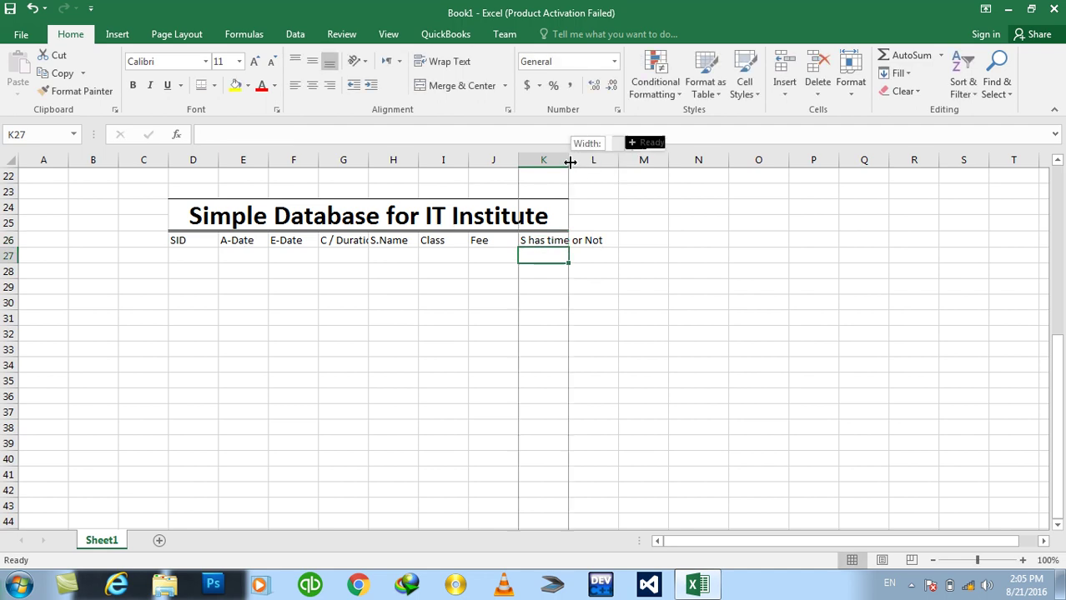
pyautogui.moveTo(587, 240); pyautogui.dragTo(200, 240)
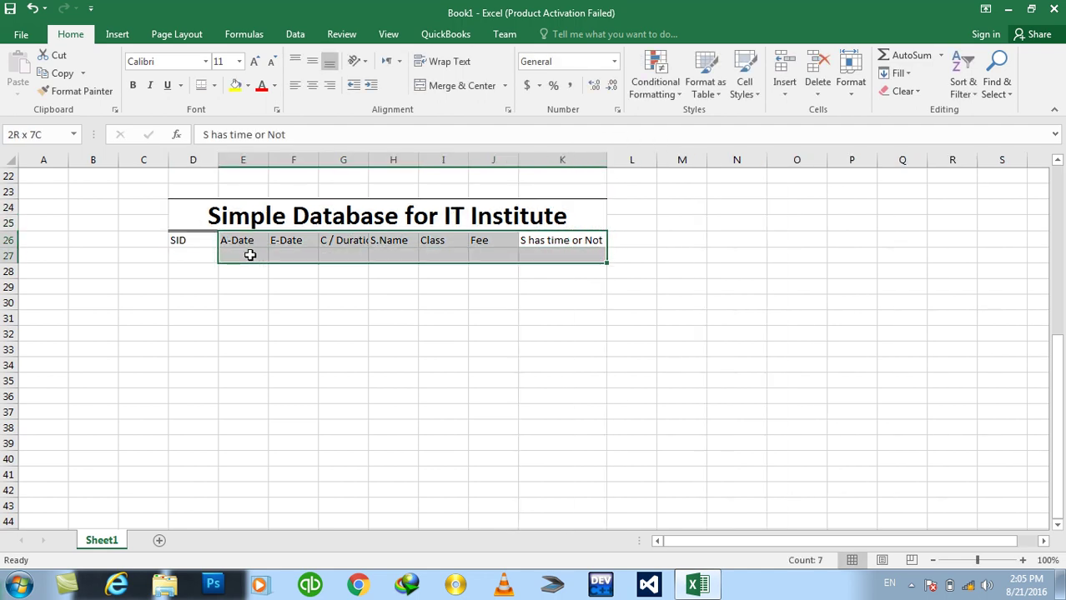
pyautogui.click(312, 61)
pyautogui.click(312, 85)
pyautogui.click(133, 85)
pyautogui.click(242, 256)
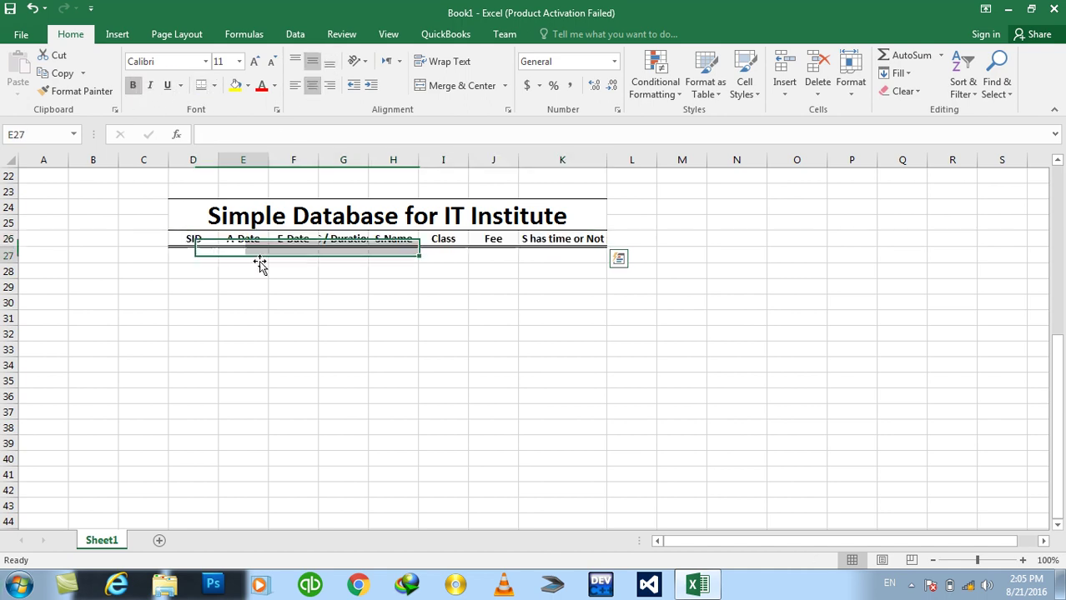
pyautogui.doubleClick(368, 155)
pyautogui.doubleClick(623, 162)
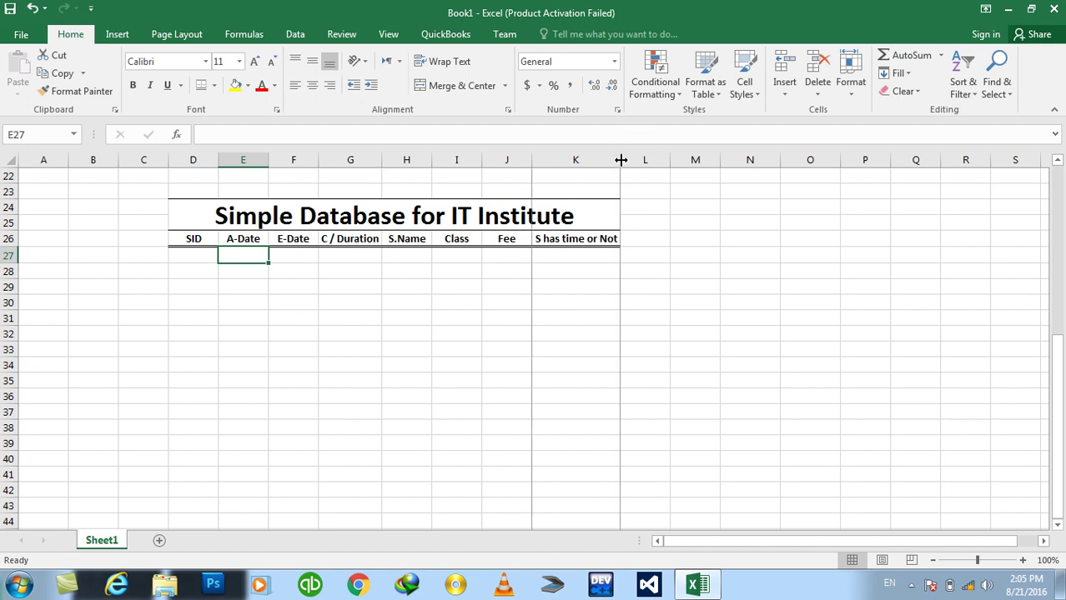
# Give D26 the custom format ;;"SID" and enter 0 so it displays SID
pyautogui.click(193, 262)
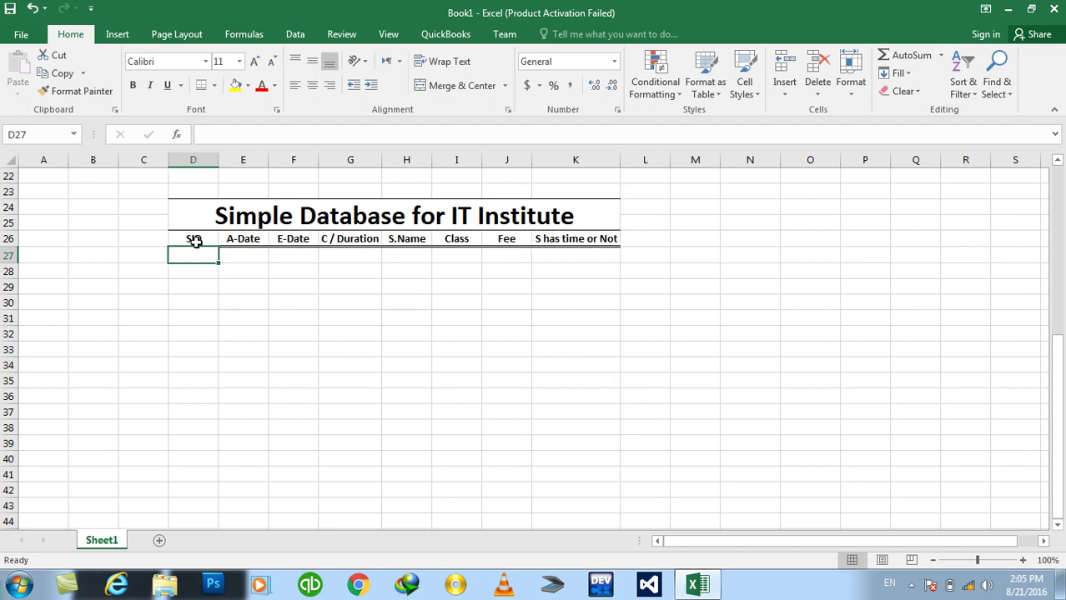
pyautogui.click(196, 240)
pyautogui.press('Delete')
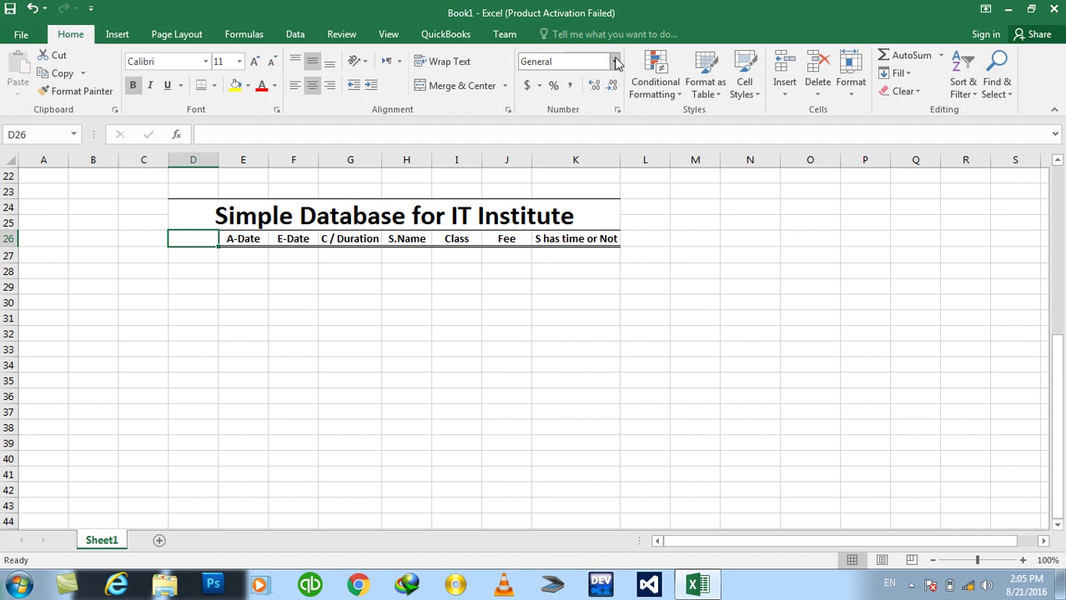
pyautogui.click(613, 61)
pyautogui.click(594, 429)
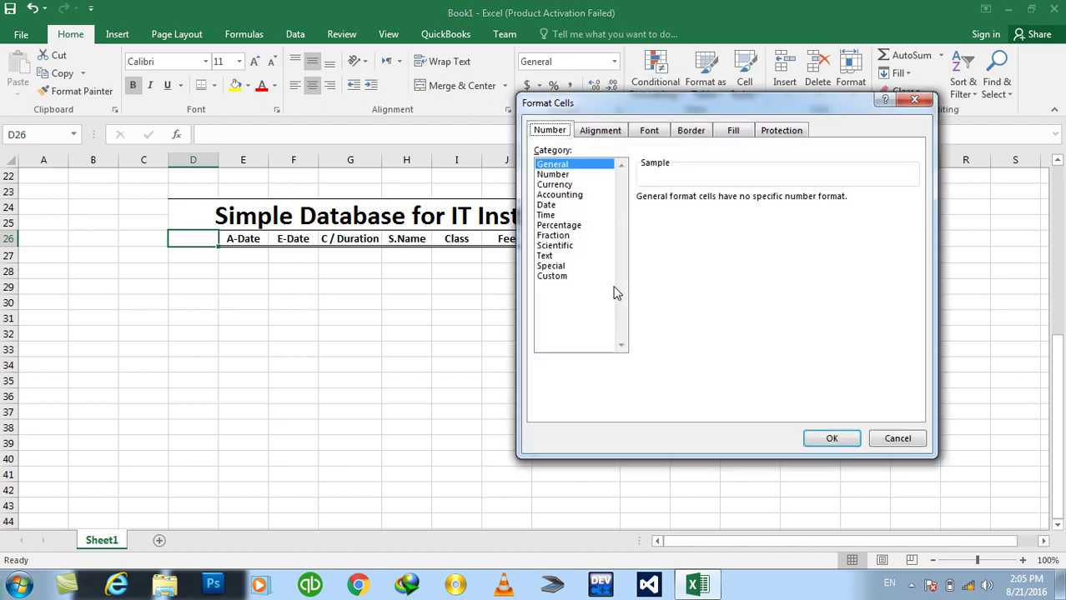
pyautogui.click(580, 275)
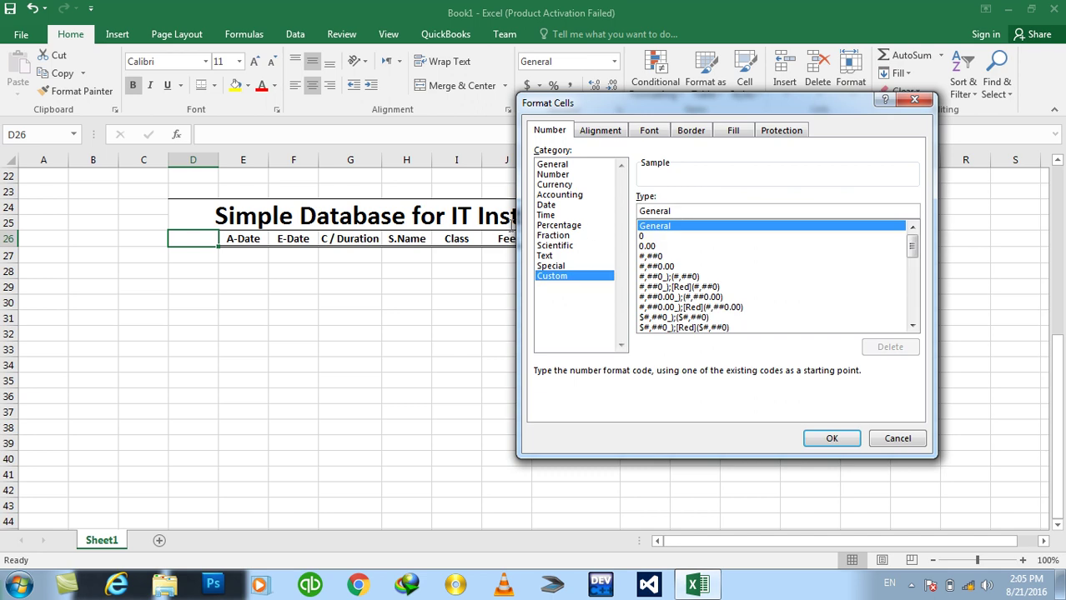
pyautogui.press('BackSpace')
pyautogui.press('BackSpace')
pyautogui.press('BackSpace')
pyautogui.press('BackSpace')
pyautogui.write(';;"SID";')
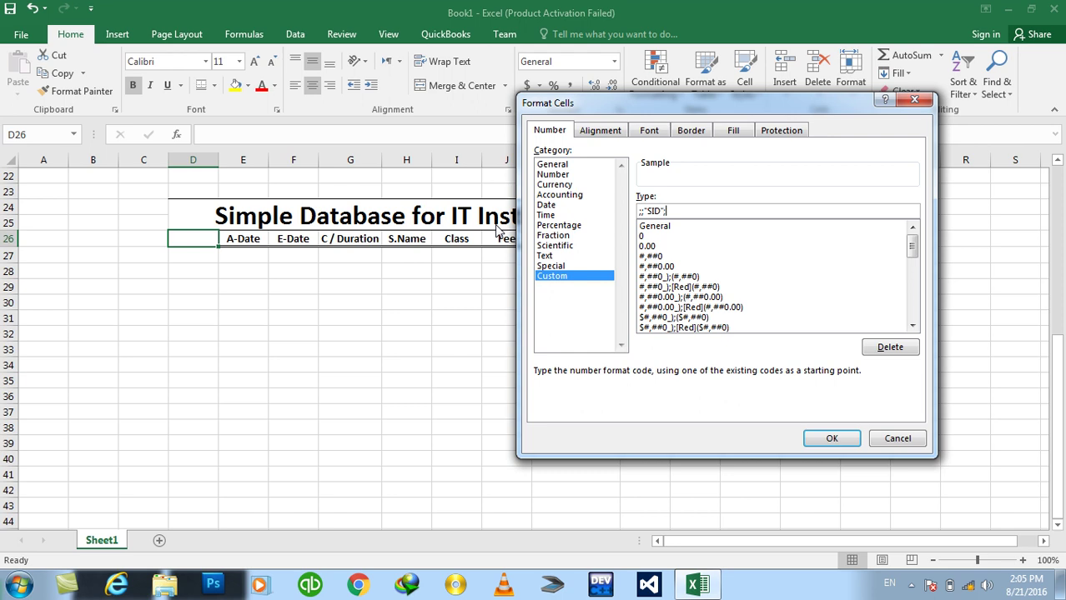
pyautogui.press('Return')
pyautogui.write('0')
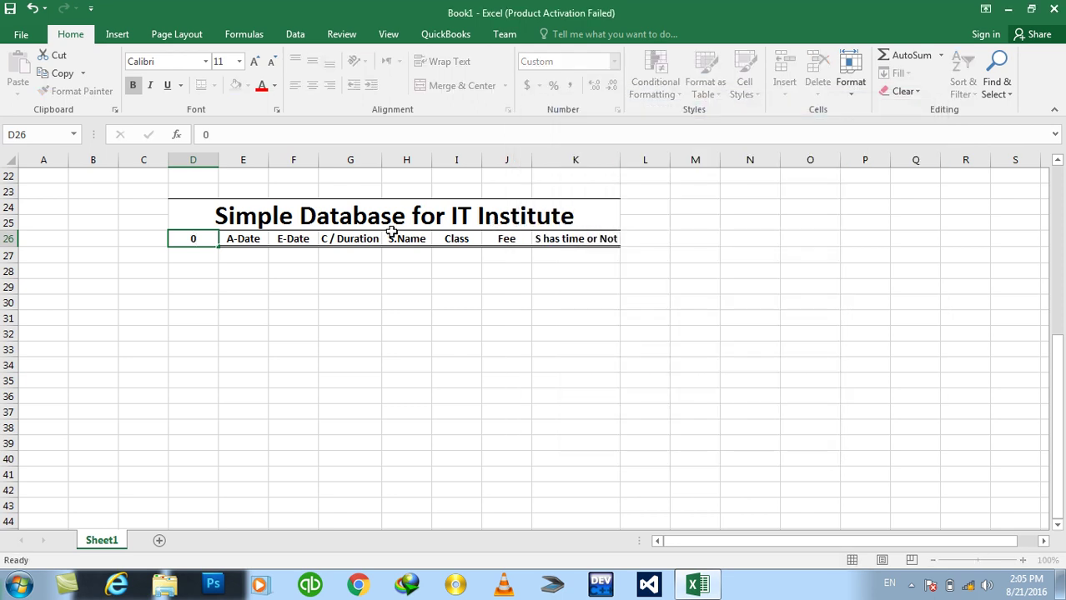
pyautogui.press('Return')
# Enter =IF(E27="","",D26+1) in D27 and fill it down column D
pyautogui.write('=if(')
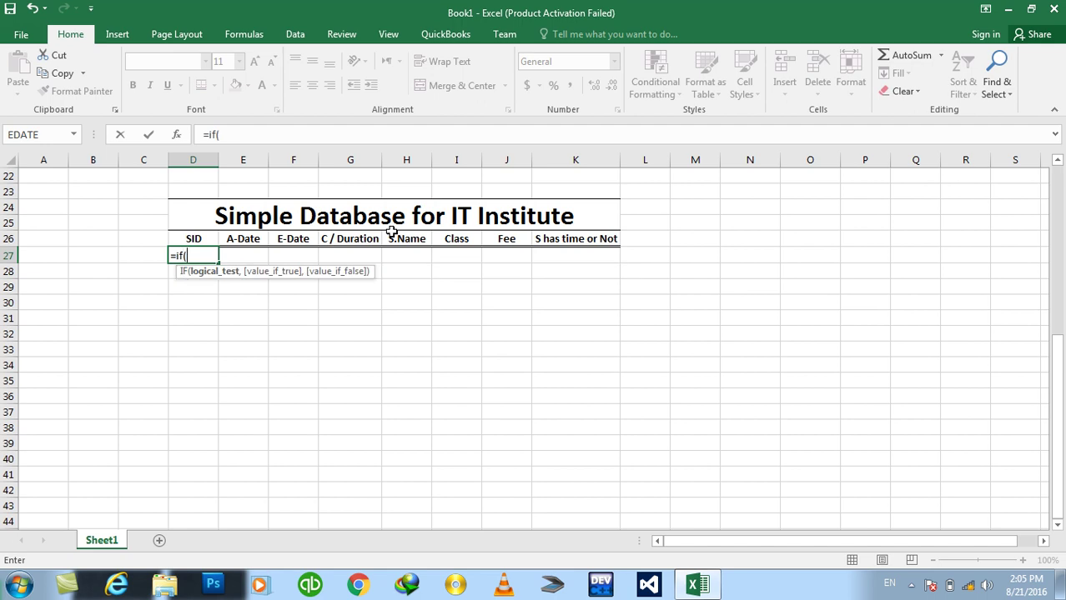
pyautogui.press('Right')
pyautogui.write('="","",')
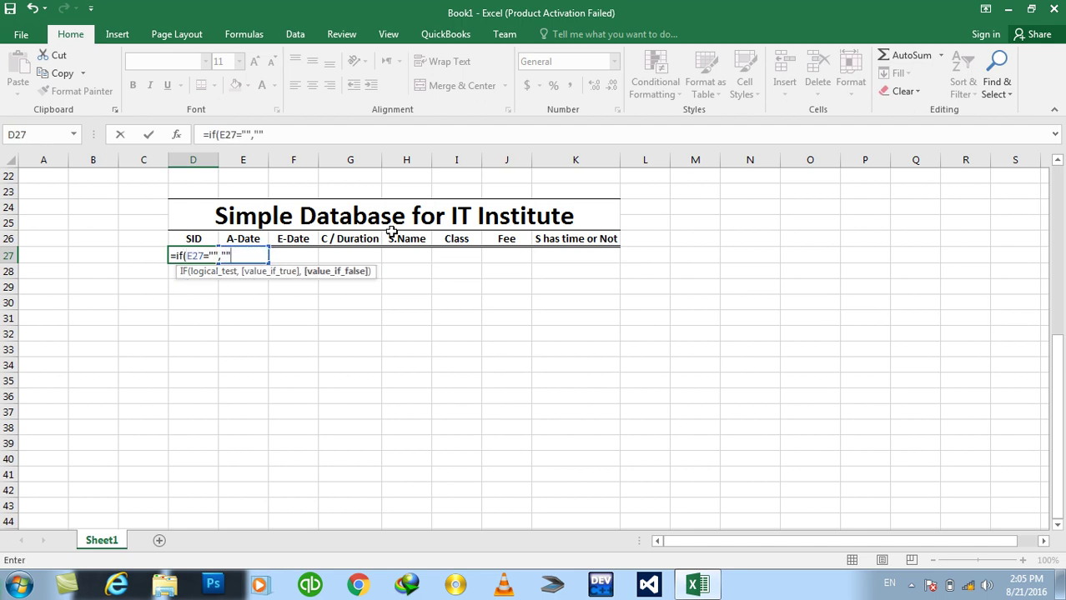
pyautogui.press('Down')
pyautogui.press('Up')
pyautogui.press('Up')
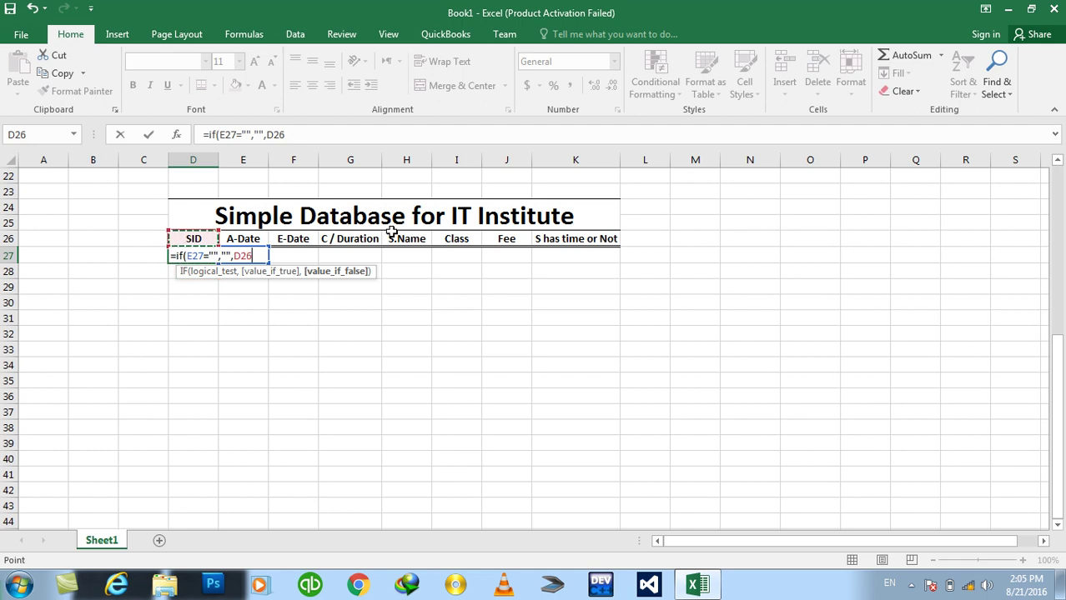
pyautogui.write('+1')
pyautogui.press('Return')
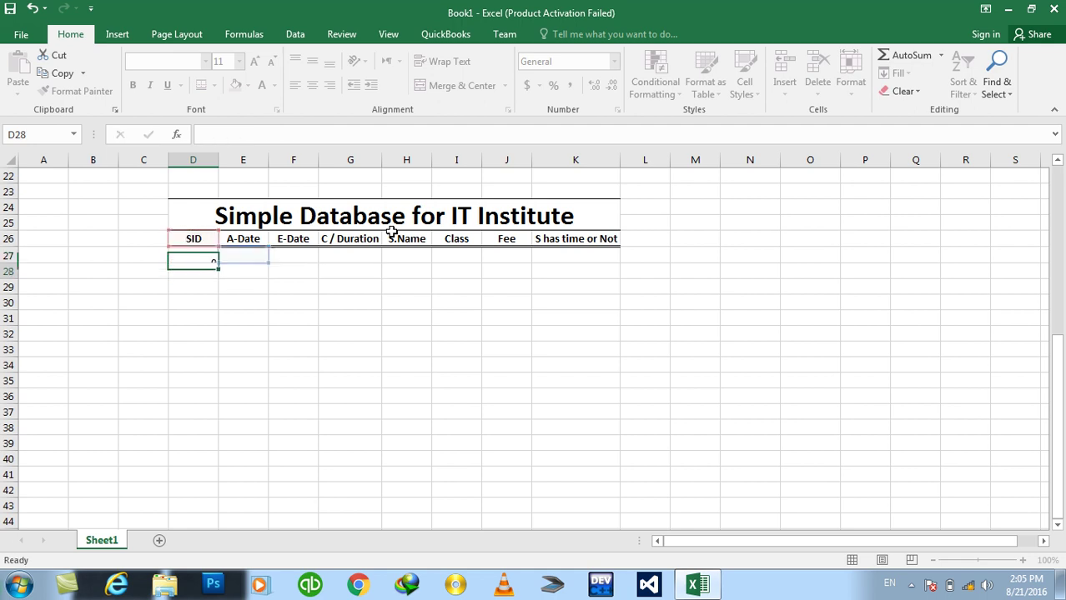
pyautogui.press('Up')
pyautogui.hotkey('shift', 'Down')
pyautogui.hotkey('shift', 'Down')
pyautogui.hotkey('shift', 'Down')
pyautogui.hotkey('shift', 'Down')
pyautogui.hotkey('shift', 'Down')
pyautogui.hotkey('shift', 'Down')
pyautogui.hotkey('shift', 'Down')
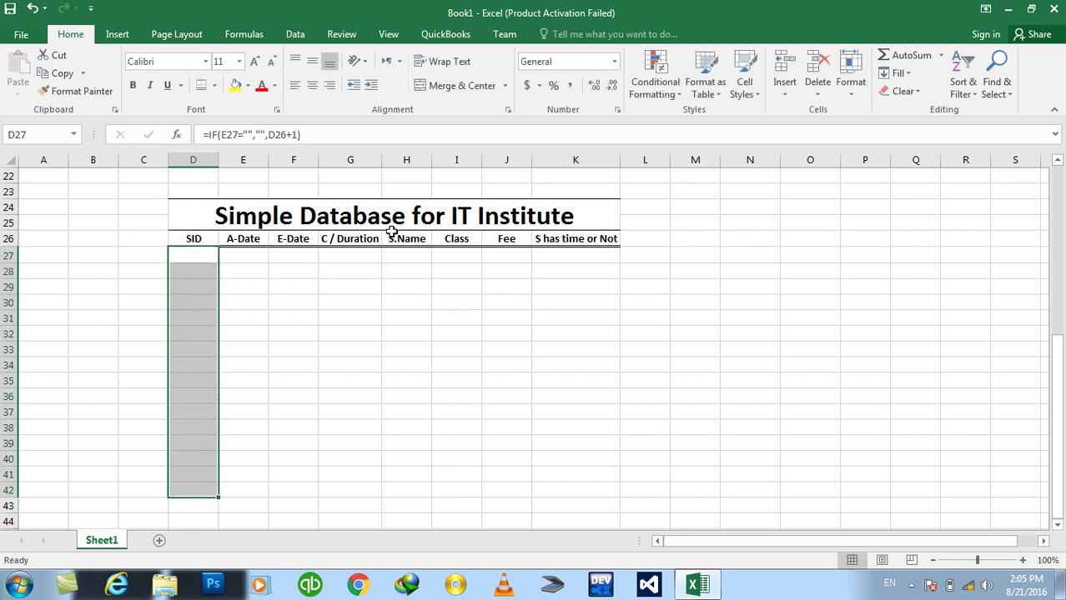
pyautogui.hotkey('ctrl', 'd')
# Fill A-Date E27:E30 with 8/10/2016 and E-Date F27:F30 with 8/25/2016
pyautogui.press('Right')
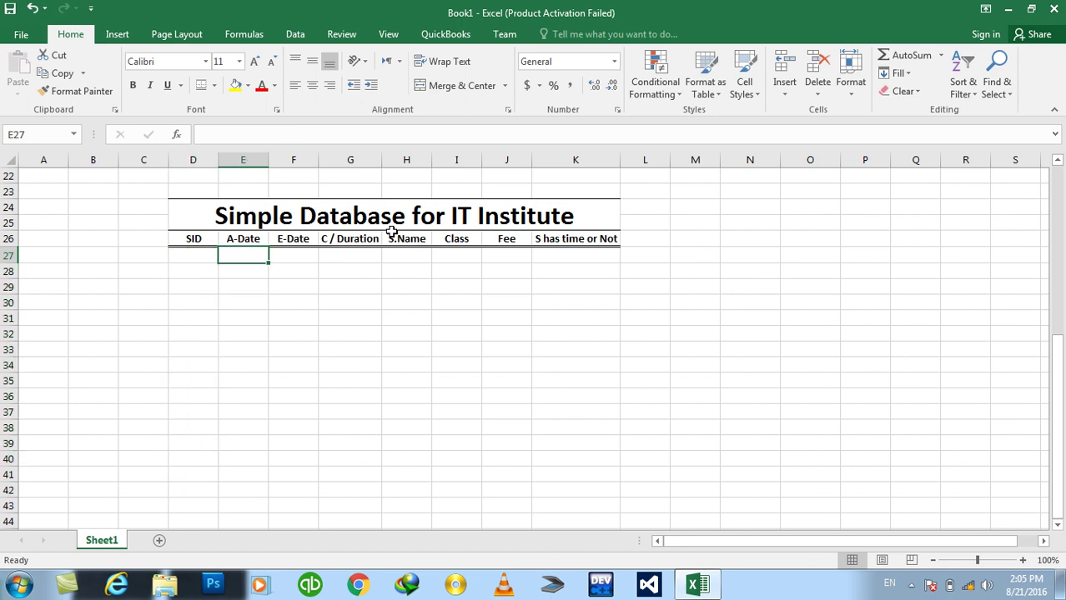
pyautogui.hotkey('shift', 'Down')
pyautogui.hotkey('shift', 'Down')
pyautogui.hotkey('shift', 'Down')
pyautogui.hotkey('shift', 'Down')
pyautogui.hotkey('shift', 'Down')
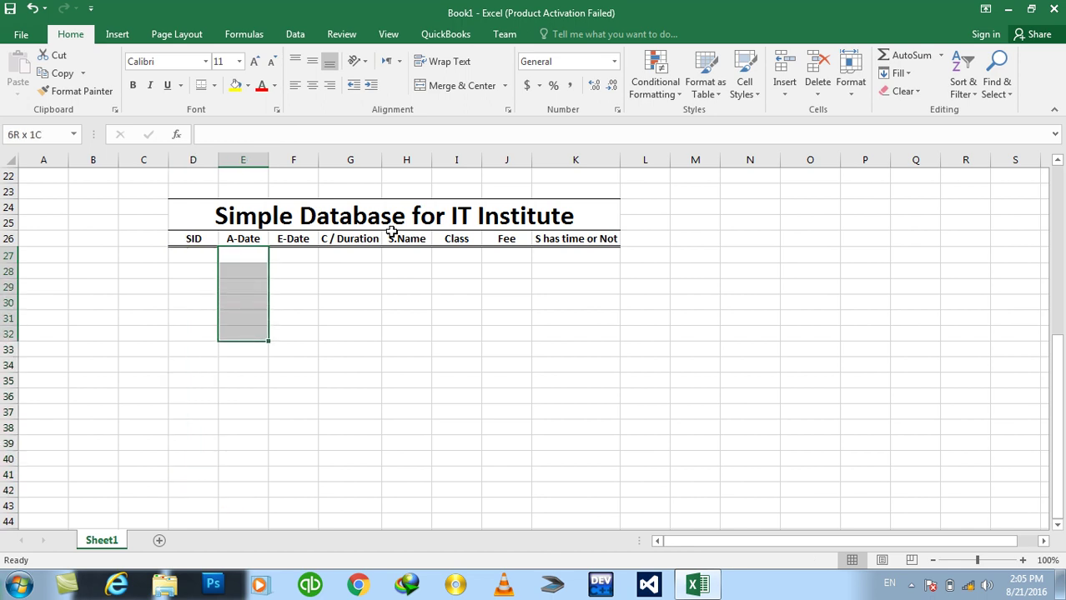
pyautogui.hotkey('shift', 'Up')
pyautogui.hotkey('shift', 'Up')
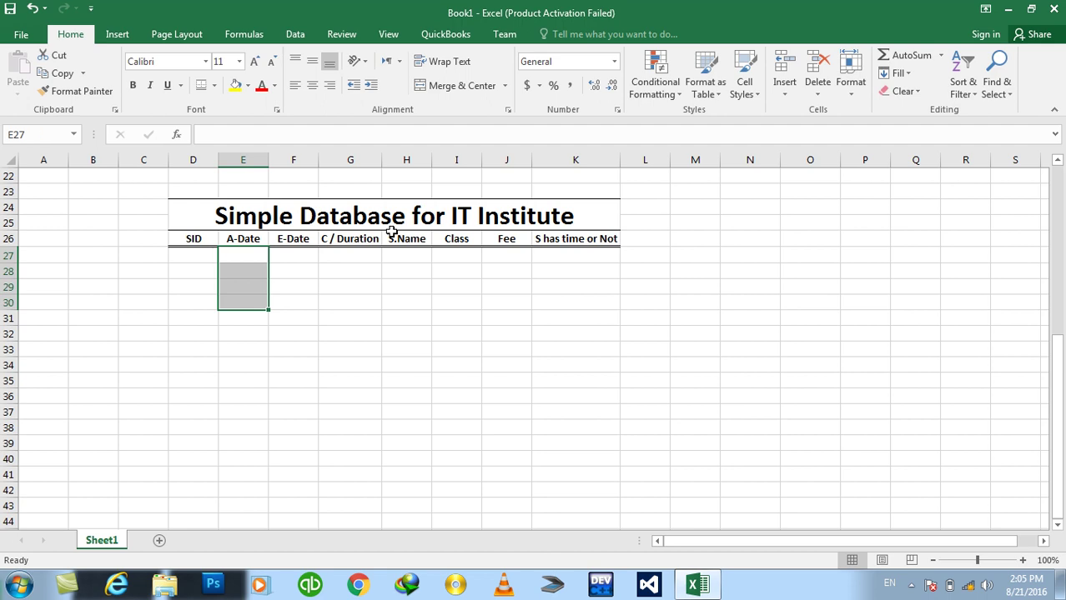
pyautogui.write('8/10/')
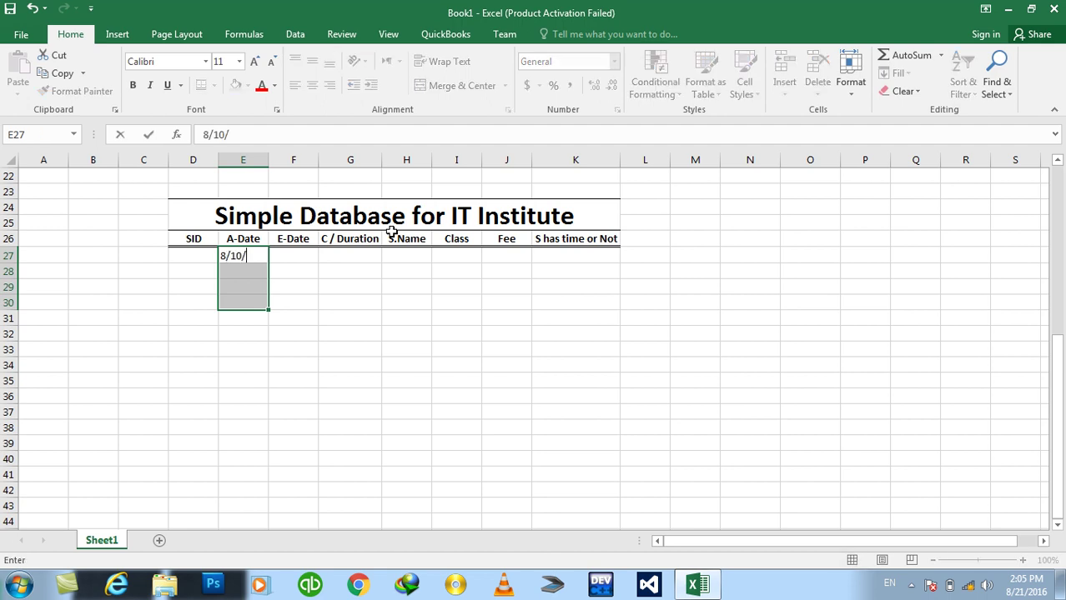
pyautogui.write('2016')
pyautogui.hotkey('ctrl', 'Return')
pyautogui.moveTo(273, 157); pyautogui.dragTo(283, 157)
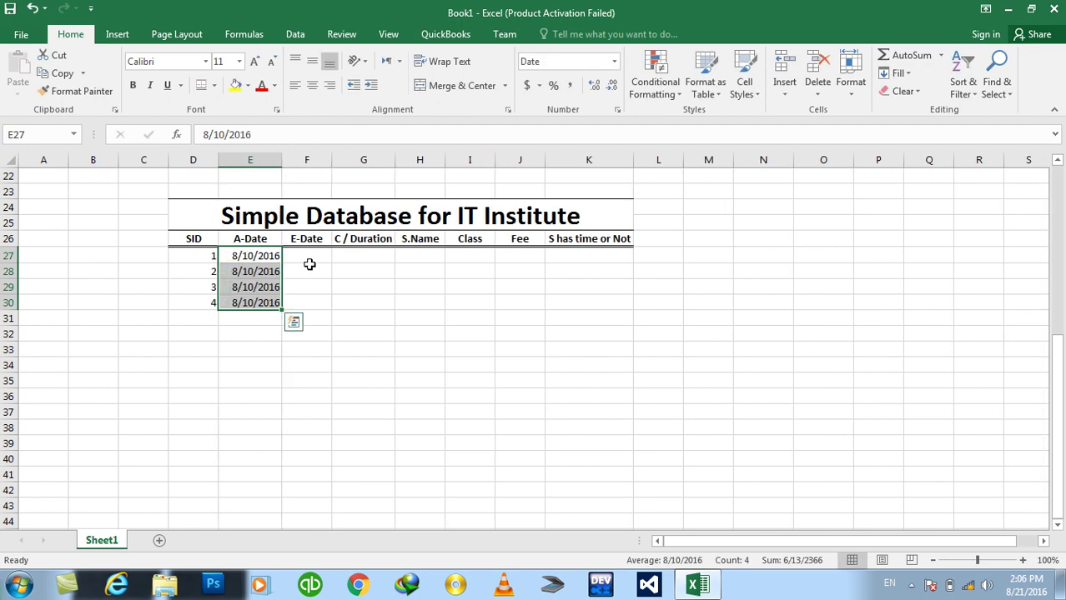
pyautogui.moveTo(305, 256); pyautogui.dragTo(306, 297)
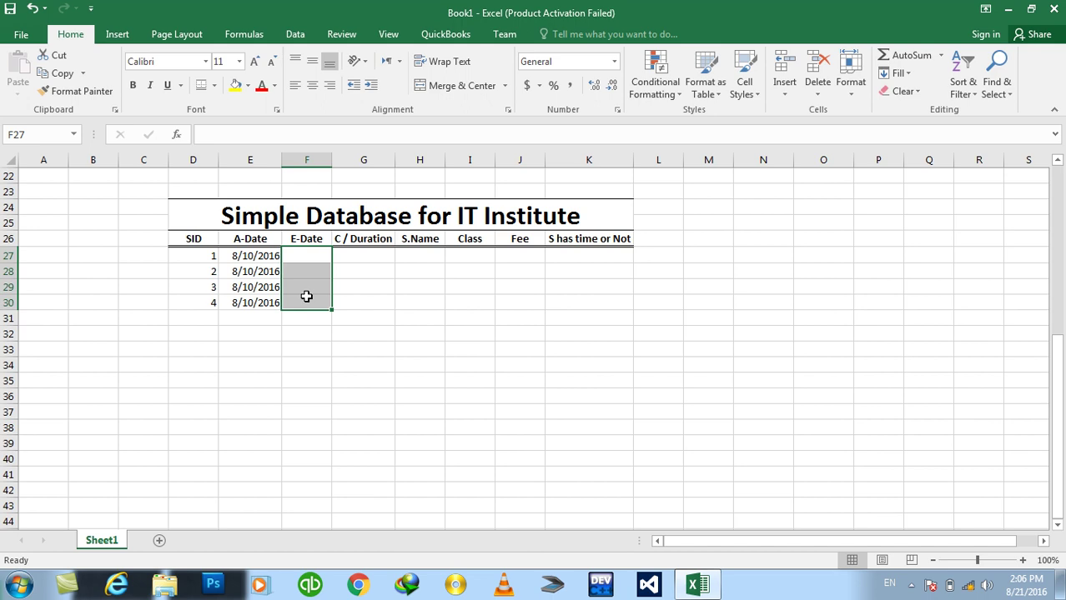
pyautogui.write('8/25/2016')
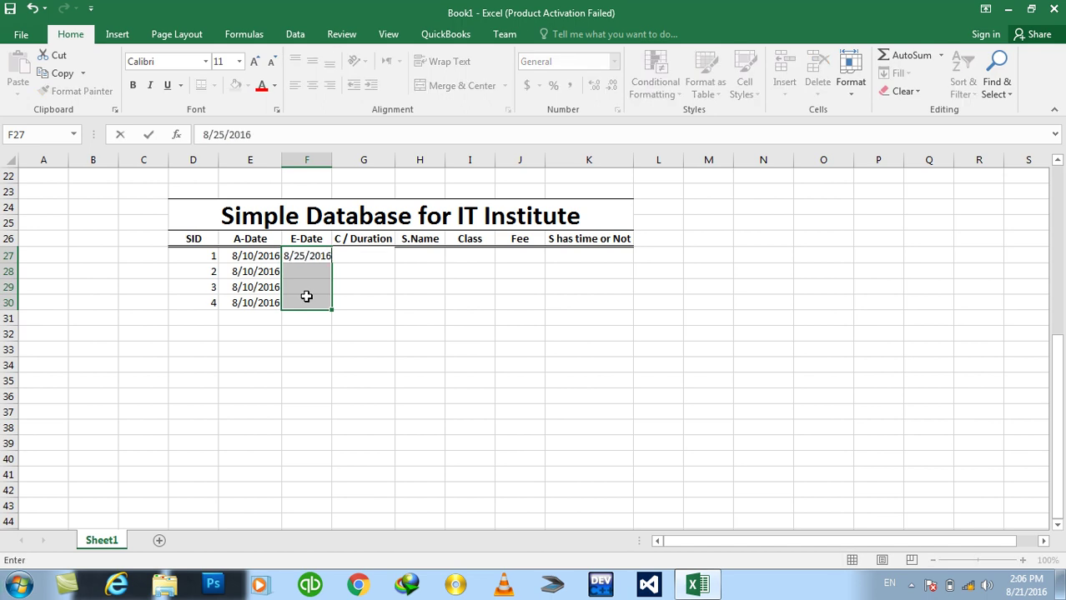
pyautogui.hotkey('ctrl', 'Return')
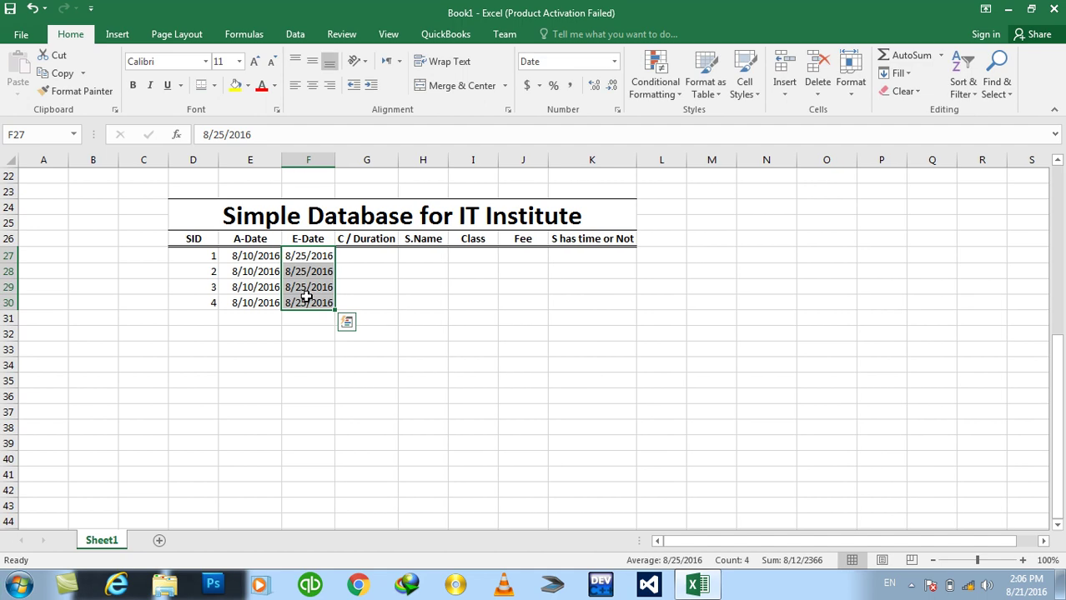
pyautogui.press('Right')
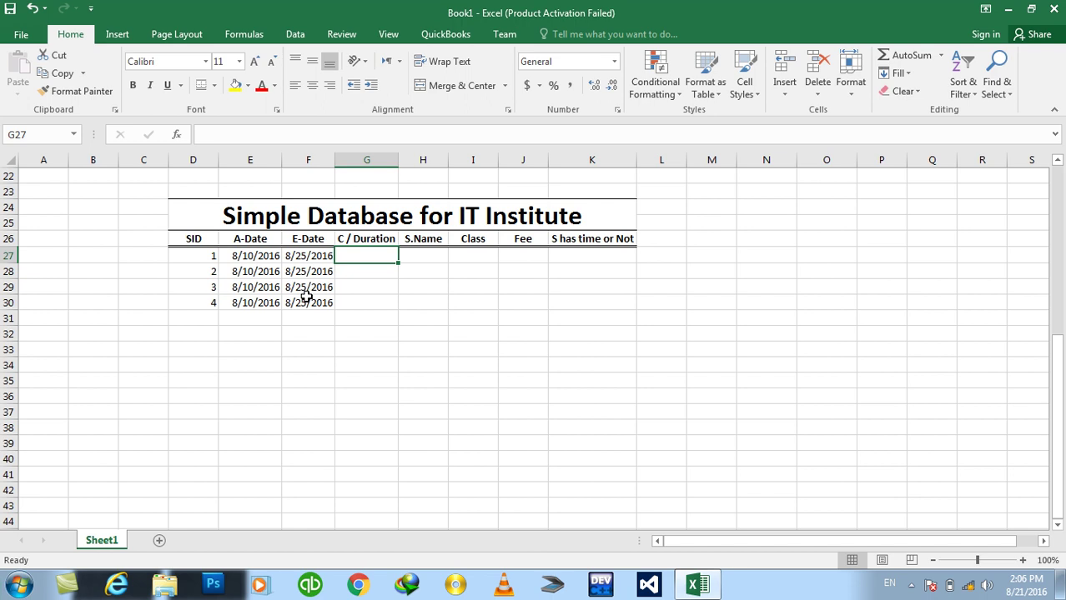
pyautogui.write('=da')
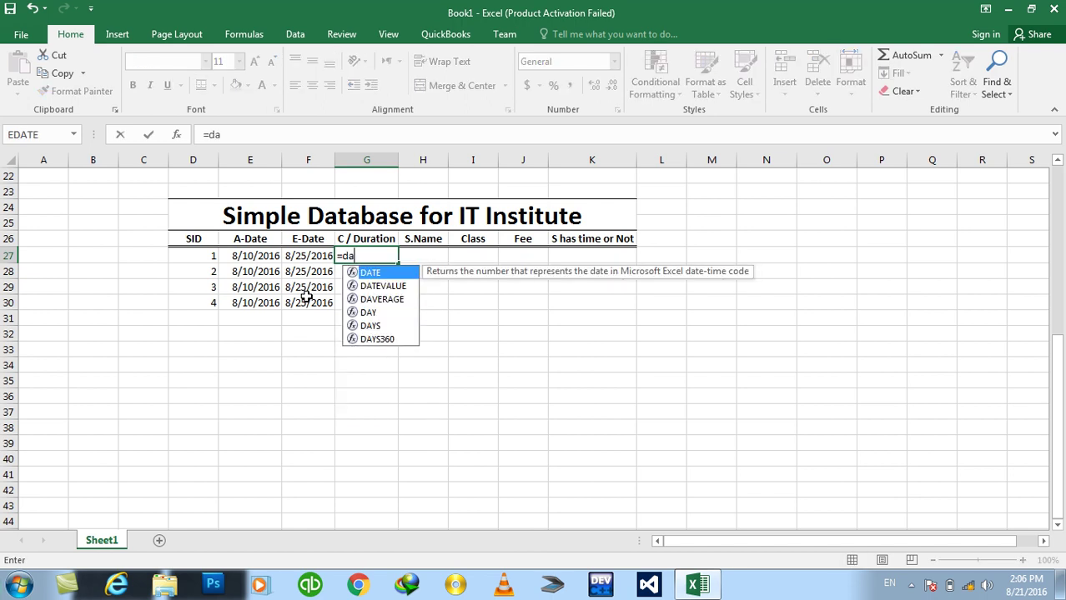
pyautogui.write('tee')
pyautogui.write('f')
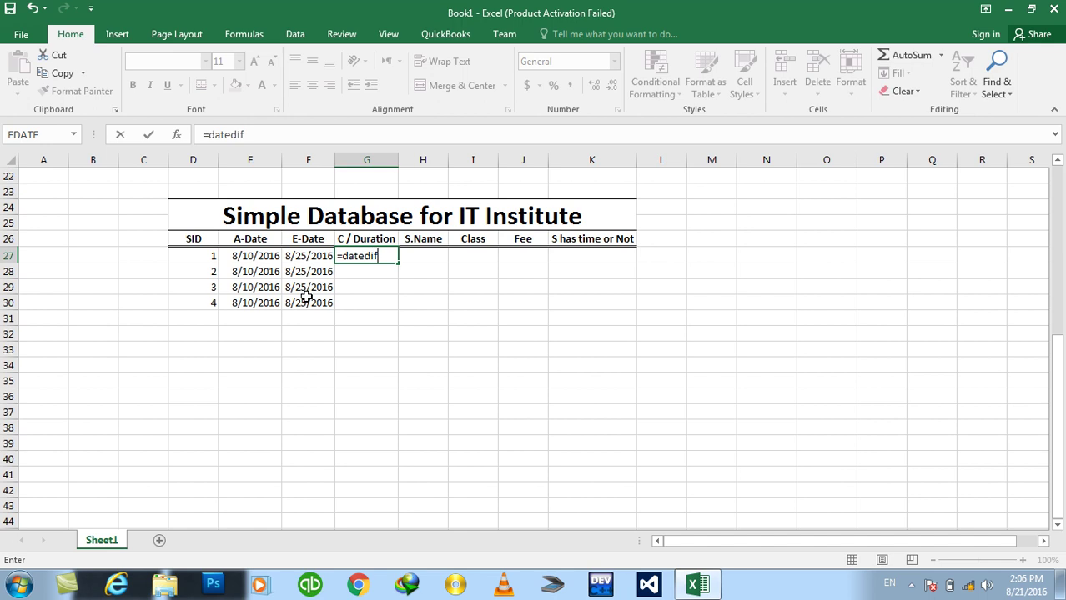
pyautogui.write('(')
# Complete =DATEDIF(E27,F27,"D") in G27 and fill it down to G30
pyautogui.click(265, 256)
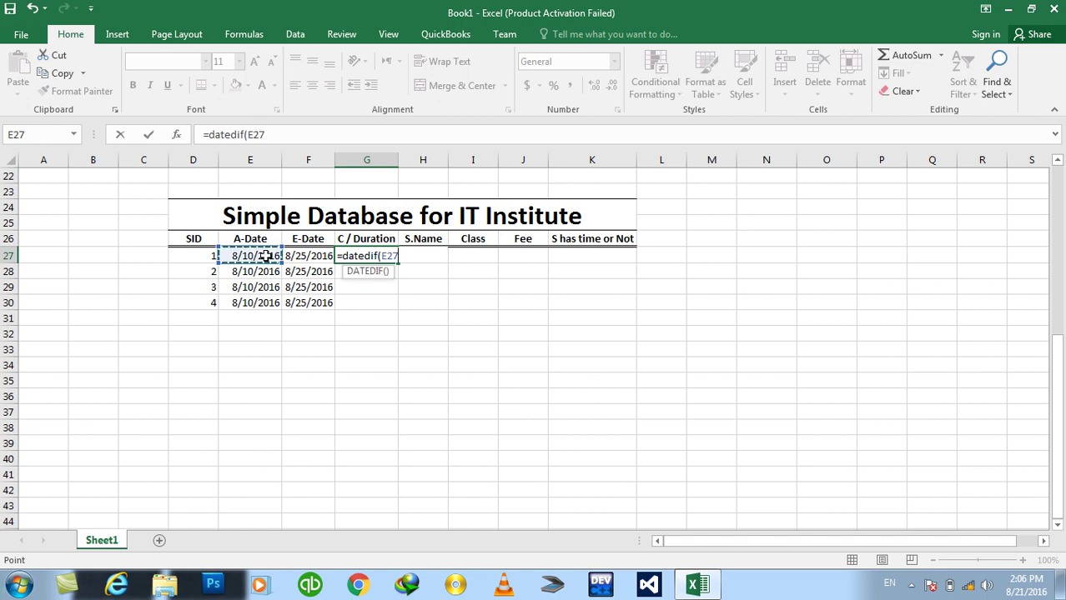
pyautogui.write(',')
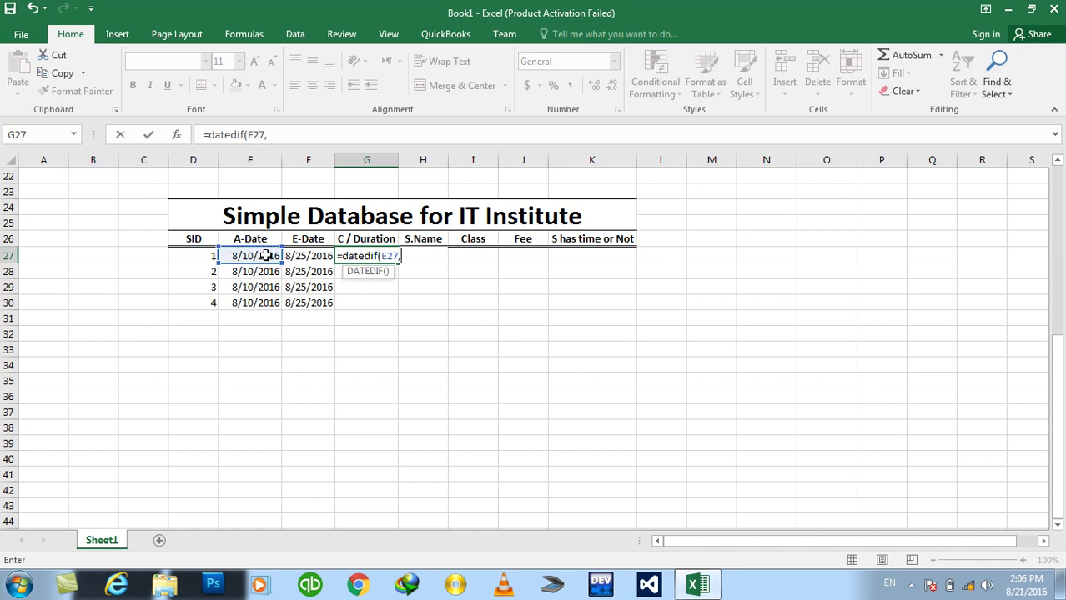
pyautogui.click(303, 257)
pyautogui.write(',"D')
pyautogui.press('Return')
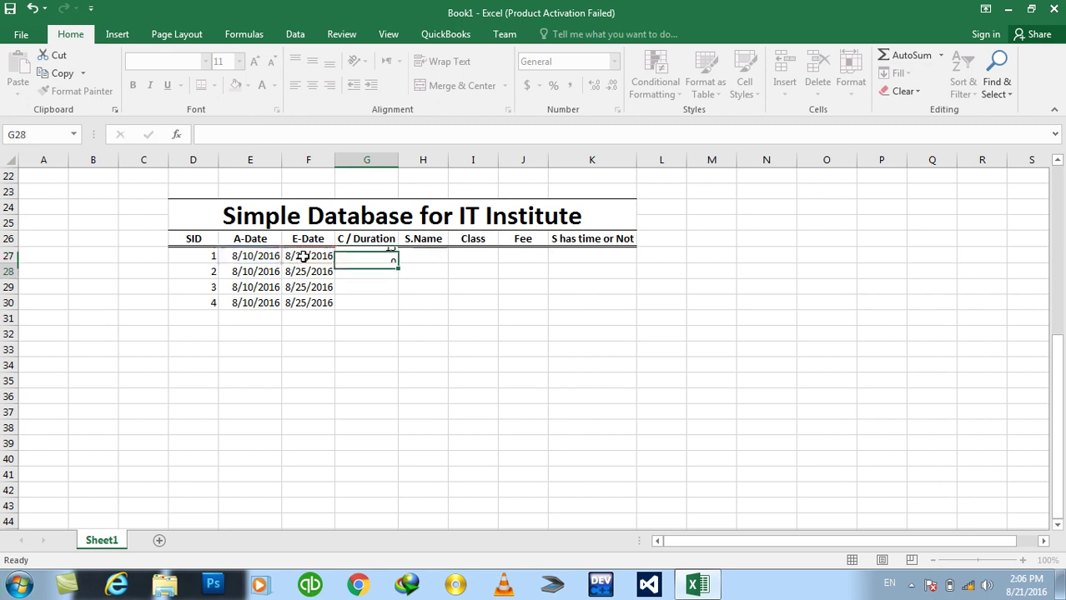
pyautogui.press('Up')
pyautogui.hotkey('shift', 'Down')
pyautogui.hotkey('shift', 'Down')
pyautogui.hotkey('shift', 'Down')
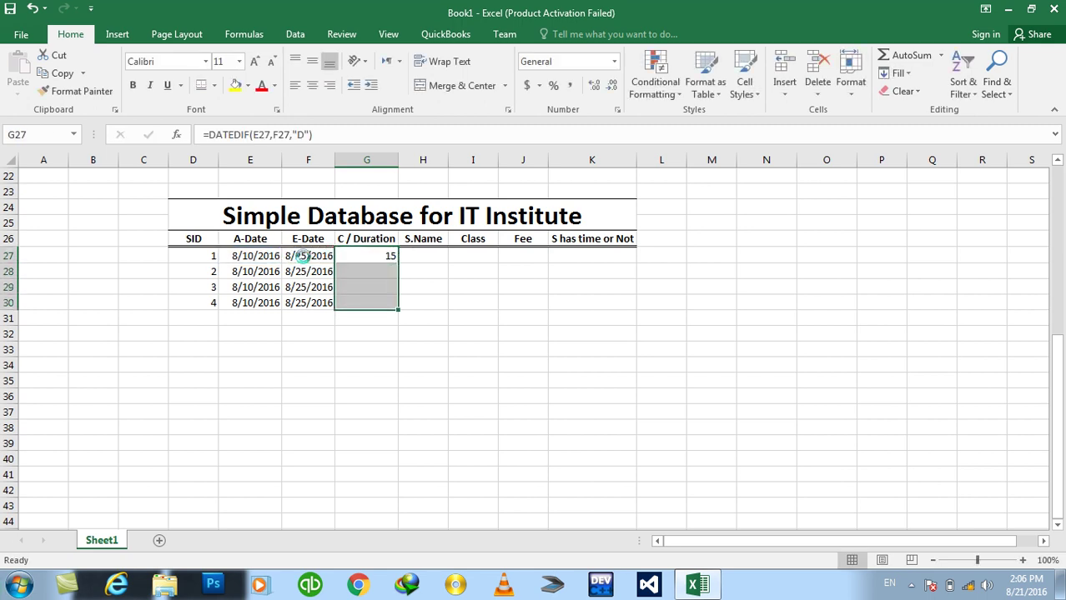
pyautogui.hotkey('ctrl', 'd')
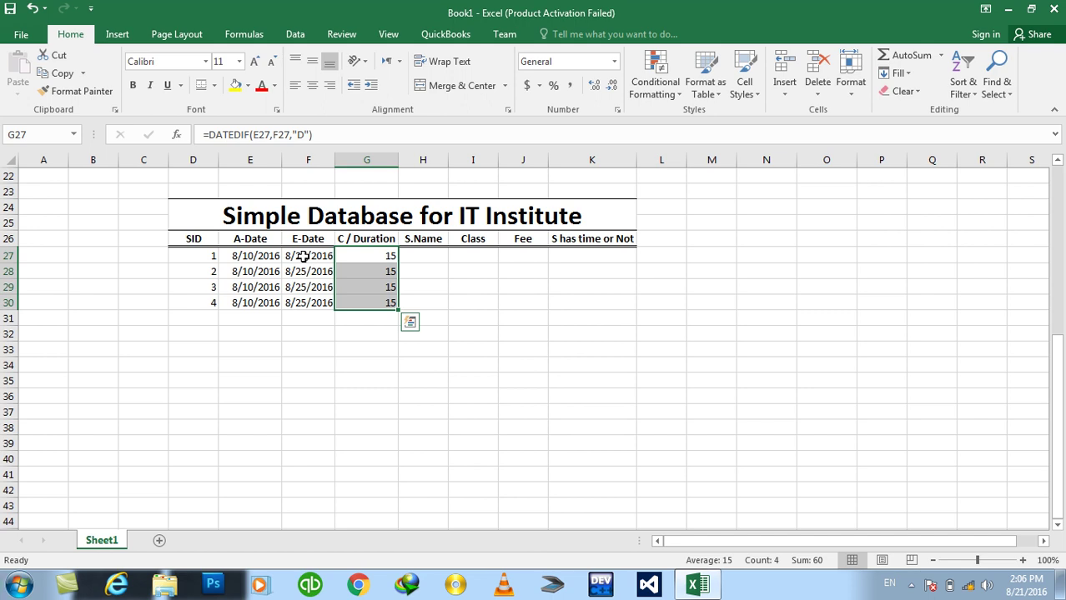
# Select A-Date cells E31:E34 for the next four students
pyautogui.click(303, 257)
pyautogui.press('Down')
pyautogui.press('Down')
pyautogui.press('Left')
pyautogui.press('Left')
pyautogui.press('Down')
pyautogui.press('Right')
pyautogui.press('Down')
pyautogui.hotkey('shift', 'Down')
pyautogui.hotkey('shift', 'Down')
pyautogui.hotkey('shift', 'Down')
pyautogui.hotkey('shift', 'Down')
pyautogui.hotkey('shift', 'Up')
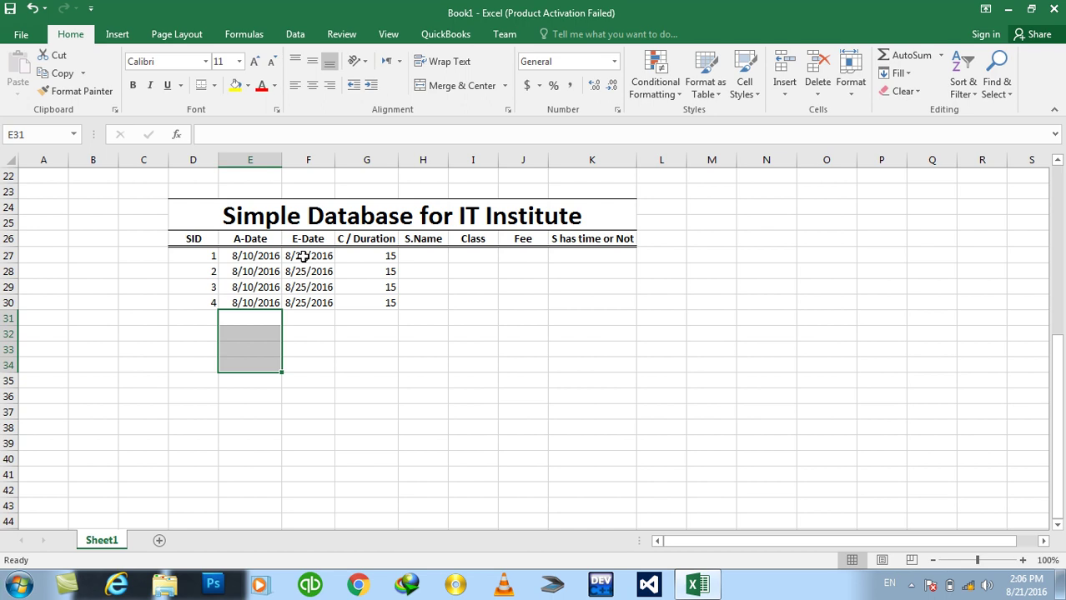
# Fill E31:E34 with 8/1/2016 and F31:F34 with 8/20/2016, extending durations to G34
pyautogui.write('8/1/2016')
pyautogui.hotkey('ctrl', 'Return')
pyautogui.press('Right')
pyautogui.hotkey('shift', 'Down')
pyautogui.hotkey('shift', 'Down')
pyautogui.hotkey('shift', 'Down')
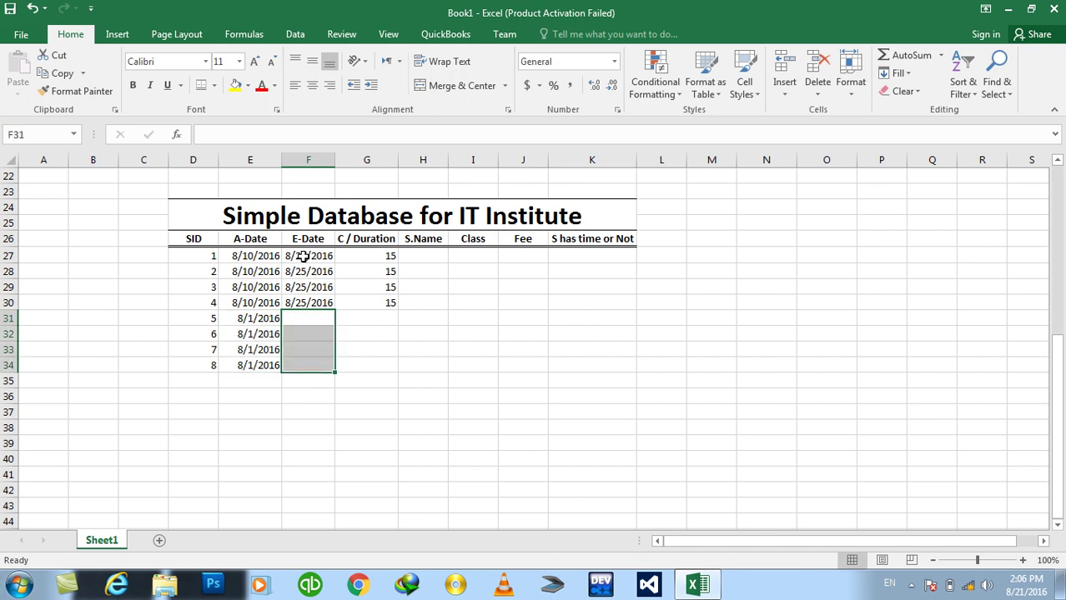
pyautogui.write('8/')
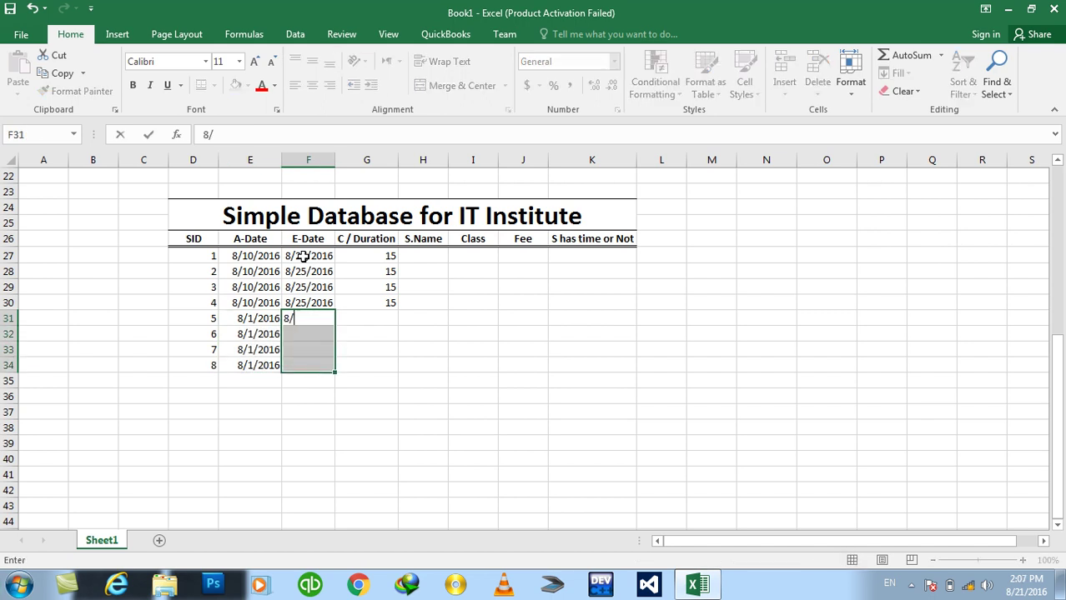
pyautogui.write('20/2016')
pyautogui.hotkey('ctrl', 'Return')
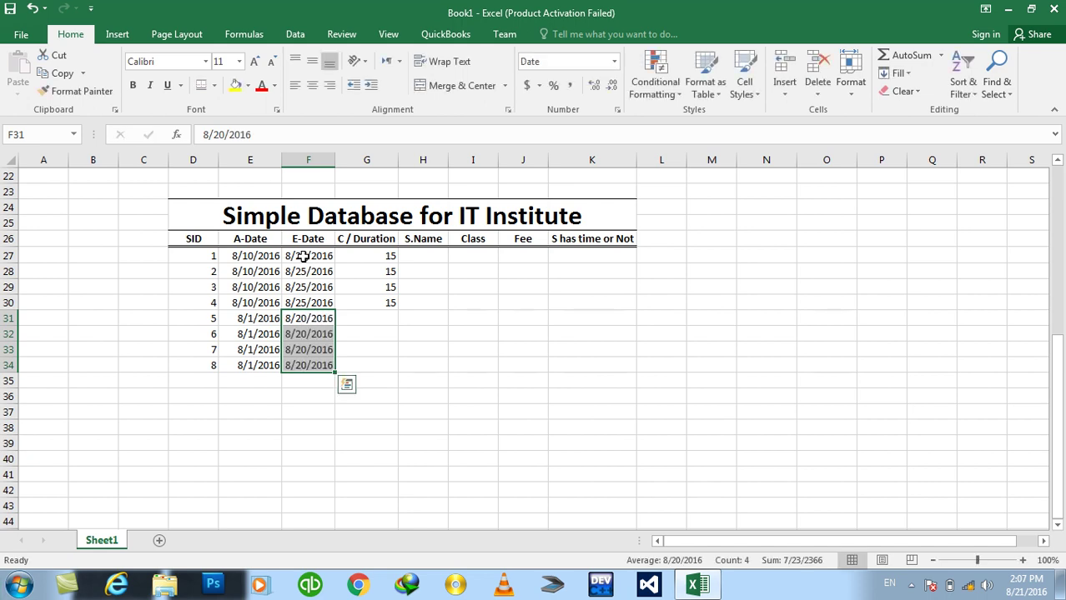
pyautogui.press('Right')
pyautogui.press('Up')
pyautogui.hotkey('shift', 'Down')
pyautogui.hotkey('shift', 'Down')
pyautogui.hotkey('shift', 'Down')
pyautogui.hotkey('shift', 'Down')
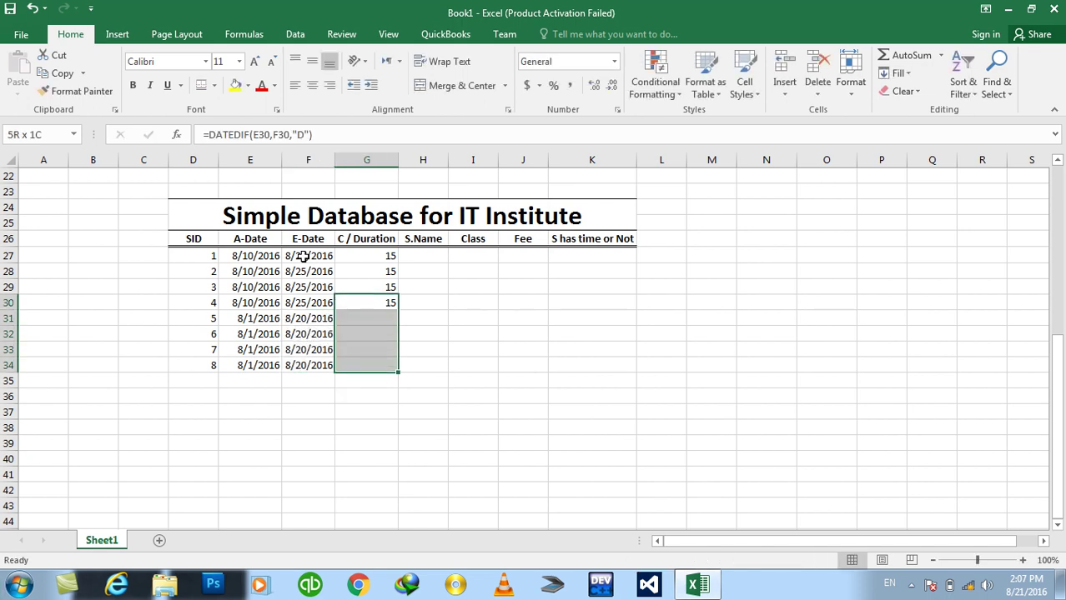
pyautogui.hotkey('ctrl', 'd')
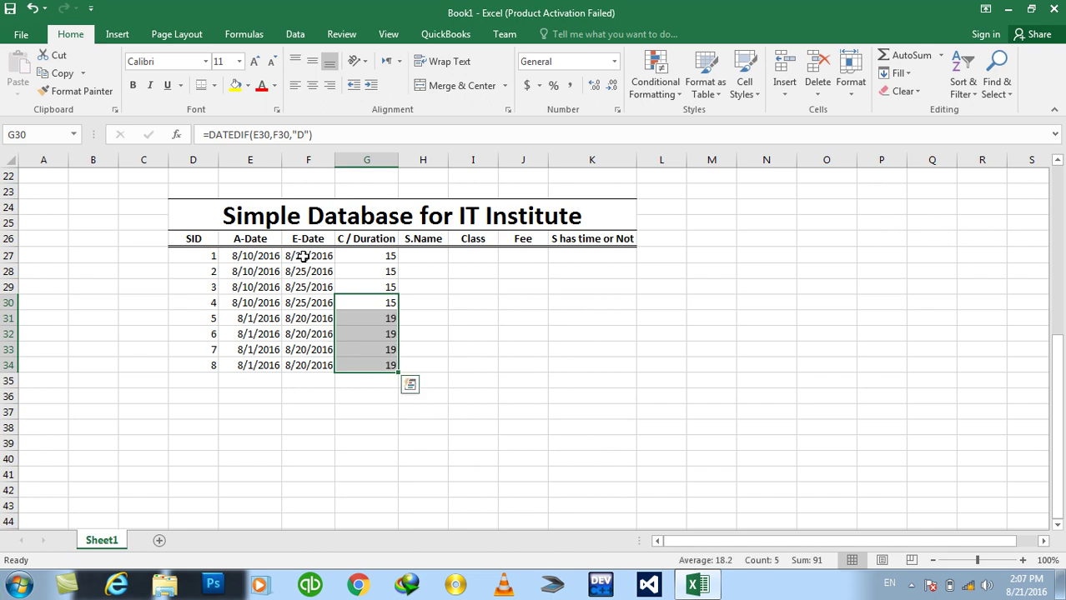
# Correct end dates F31:F34 to 8/21/2016 so their durations read 20
pyautogui.press('Down')
pyautogui.press('Up')
pyautogui.press('Left')
pyautogui.hotkey('shift', 'Down')
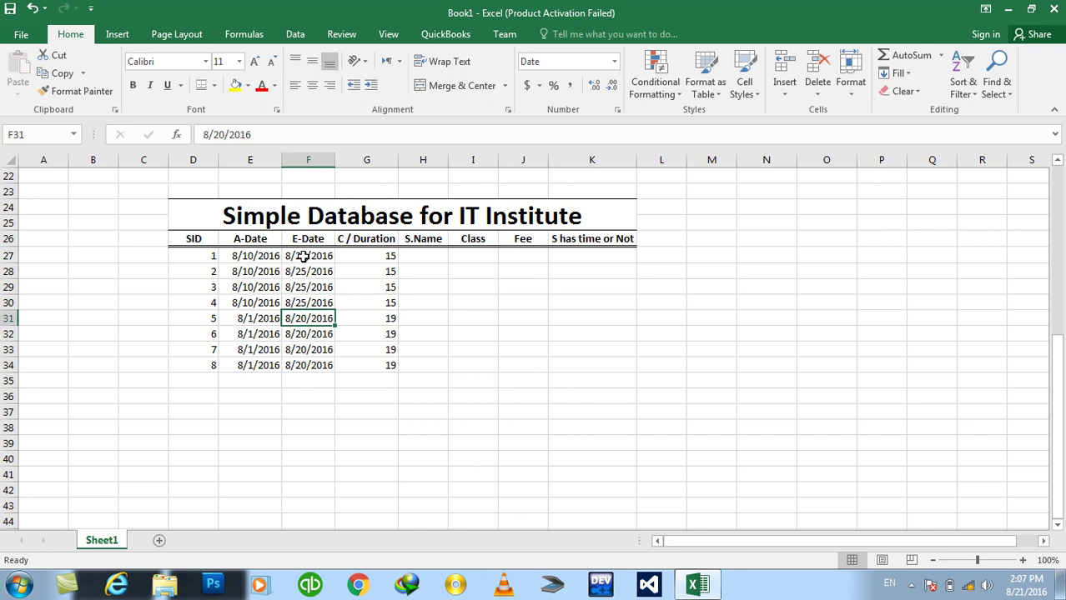
pyautogui.hotkey('shift', 'Down')
pyautogui.hotkey('shift', 'Down')
pyautogui.hotkey('shift', 'Down')
pyautogui.hotkey('shift', 'Up')
pyautogui.hotkey('shift', 'Up')
pyautogui.hotkey('shift', 'Up')
pyautogui.hotkey('shift', 'Up')
pyautogui.press('Down')
pyautogui.hotkey('shift', 'Down')
pyautogui.hotkey('shift', 'Down')
pyautogui.hotkey('shift', 'Down')
pyautogui.press('F2')
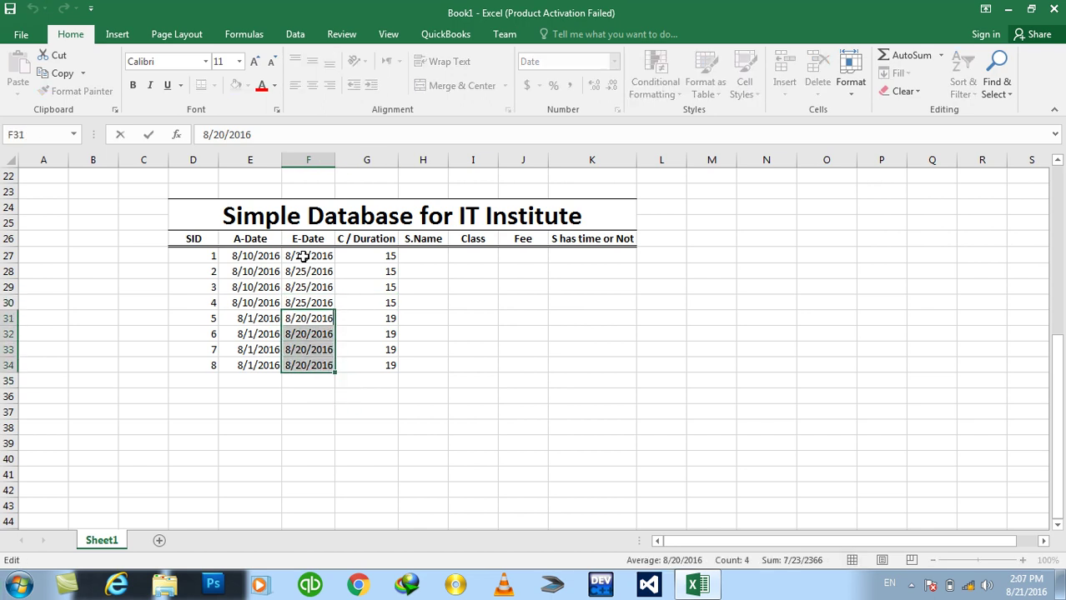
pyautogui.press('Left')
pyautogui.press('Left')
pyautogui.press('Left')
pyautogui.press('Left')
pyautogui.press('Left')
pyautogui.press('Left')
pyautogui.press('Delete')
pyautogui.write('1')
pyautogui.hotkey('ctrl', 'Return')
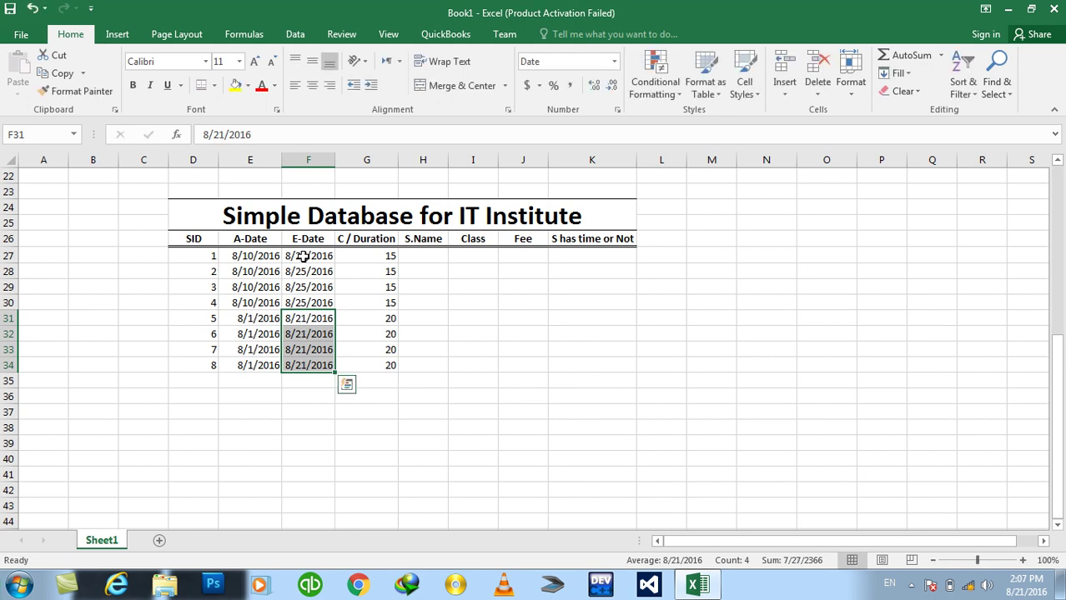
pyautogui.press('Right')
pyautogui.press('Right')
pyautogui.press('Up')
pyautogui.press('Up')
pyautogui.press('Up')
pyautogui.press('Up')
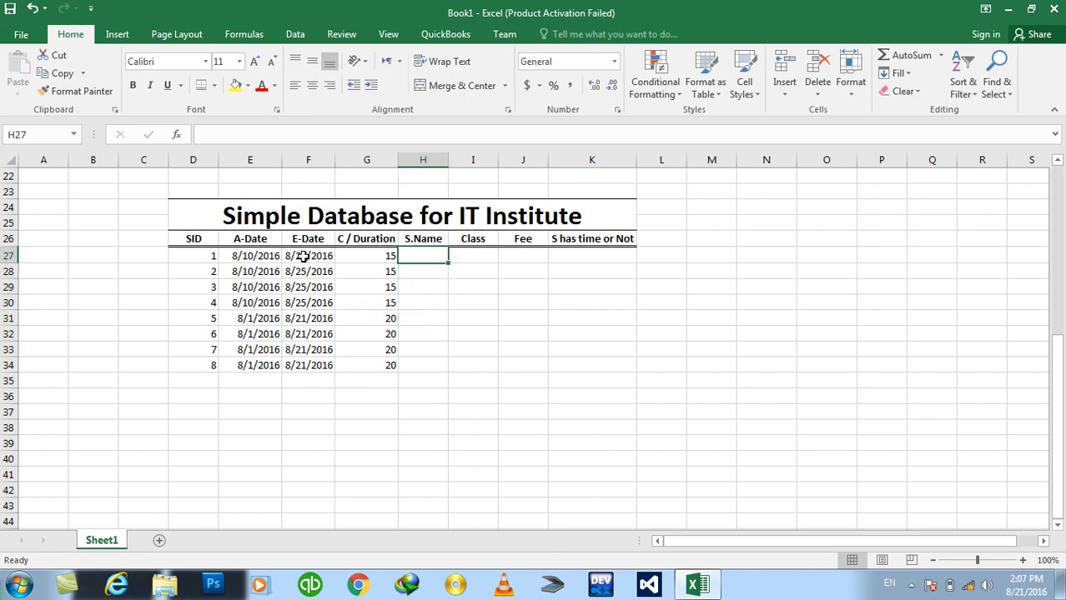
# Enter the eight student names down H27:H34
pyautogui.write('Islam')
pyautogui.press('Return')
pyautogui.write('khan')
pyautogui.press('Return')
pyautogui.write('jan')
pyautogui.press('Return')
pyautogui.write('jamal')
pyautogui.press('Return')
pyautogui.write('salam')
pyautogui.press('Return')
pyautogui.write('kamal')
pyautogui.press('Return')
pyautogui.write('sarbaz')
pyautogui.press('Return')
pyautogui.write('waheed')
pyautogui.press('Tab')
# Set Class to DIT for students 5–8 (I31:I34) and CIT for students 1–4 (I27:I30)
pyautogui.hotkey('shift', 'Up')
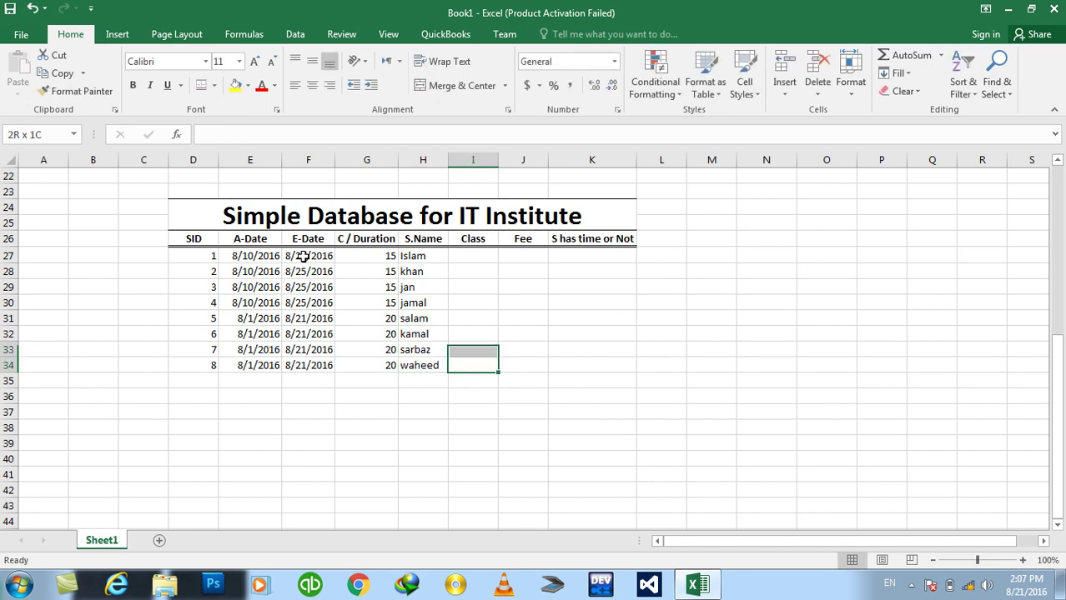
pyautogui.hotkey('shift', 'Up')
pyautogui.hotkey('shift', 'Up')
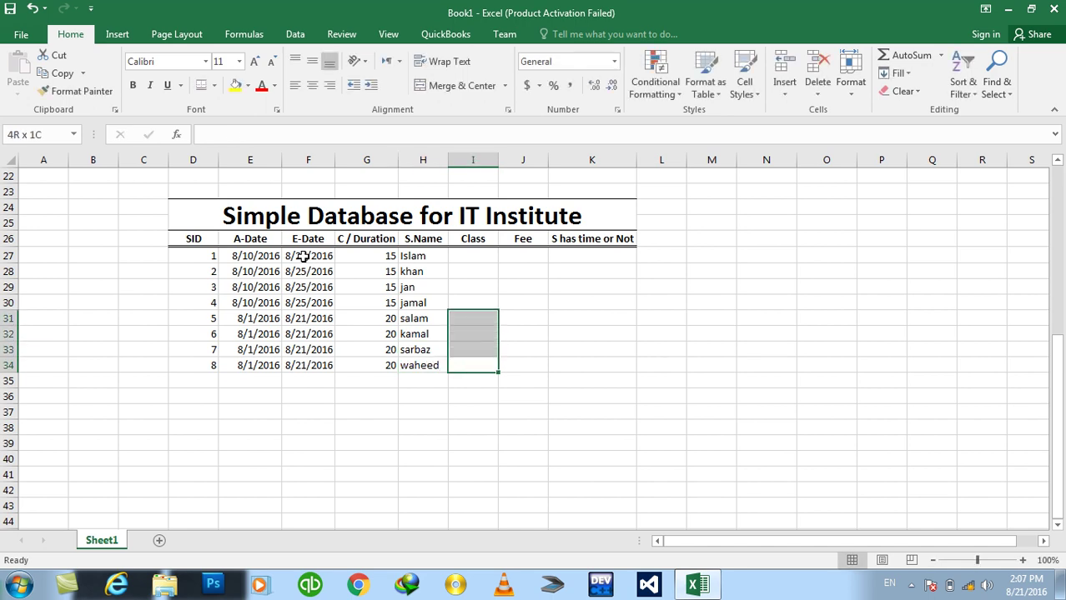
pyautogui.write('DIT')
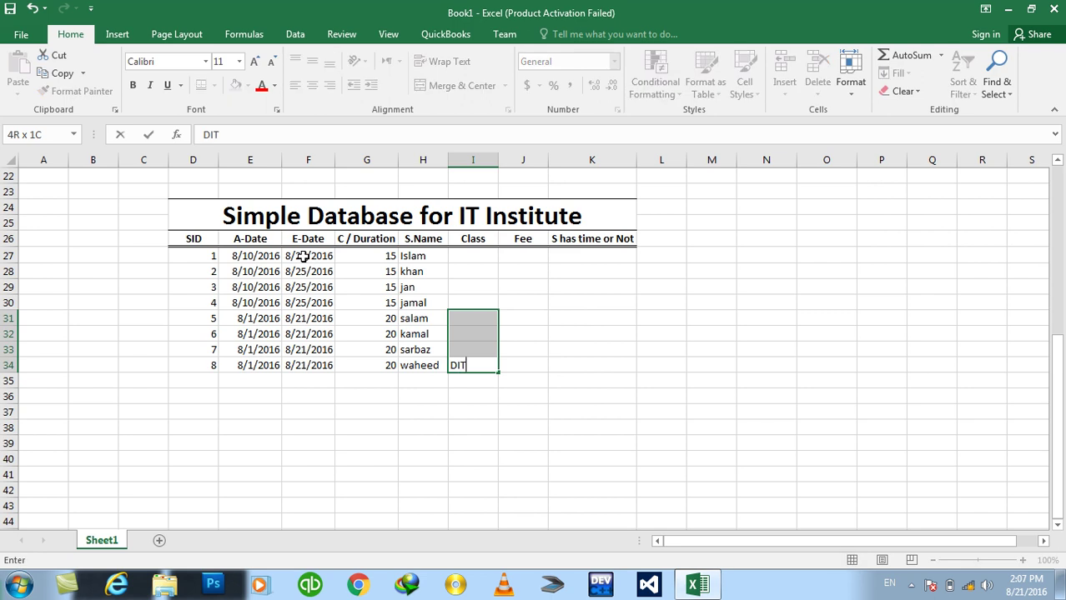
pyautogui.hotkey('ctrl', 'Return')
pyautogui.press('Up')
# Begin the fee IF formula in J27, referencing Class cell I27 in the condition
pyautogui.press('Up')
pyautogui.press('Up')
pyautogui.press('Up')
pyautogui.hotkey('shift', 'Up')
pyautogui.hotkey('shift', 'Up')
pyautogui.hotkey('shift', 'Up')
pyautogui.write('CIT')
pyautogui.hotkey('ctrl', 'Return')
pyautogui.press('Right')
pyautogui.press('Up')
pyautogui.press('Up')
pyautogui.press('Up')
pyautogui.hotkey('shift', 'Down')
pyautogui.hotkey('shift', 'Down')
pyautogui.hotkey('shift', 'Down')
pyautogui.hotkey('shift', 'Up')
pyautogui.hotkey('shift', 'Down')
pyautogui.press('Down')
pyautogui.press('Up')
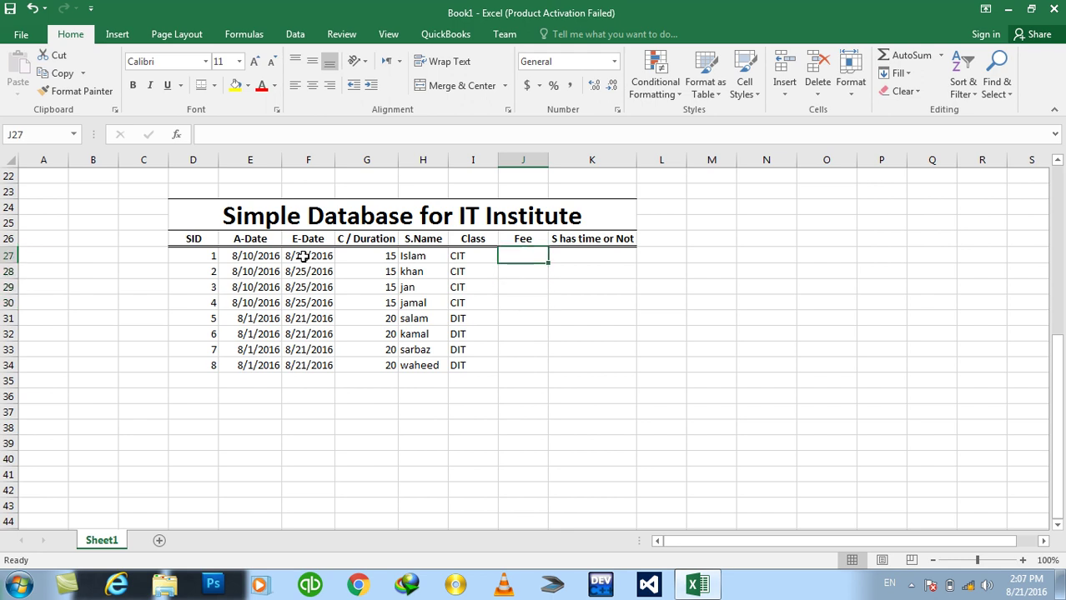
pyautogui.write('=if(')
pyautogui.press('Left')
# Complete =IF(I27="DIT",2000,IF(I27="CIT",1000,0)) in J27 and fill it down to J34
pyautogui.write('="DIT",2000,if')
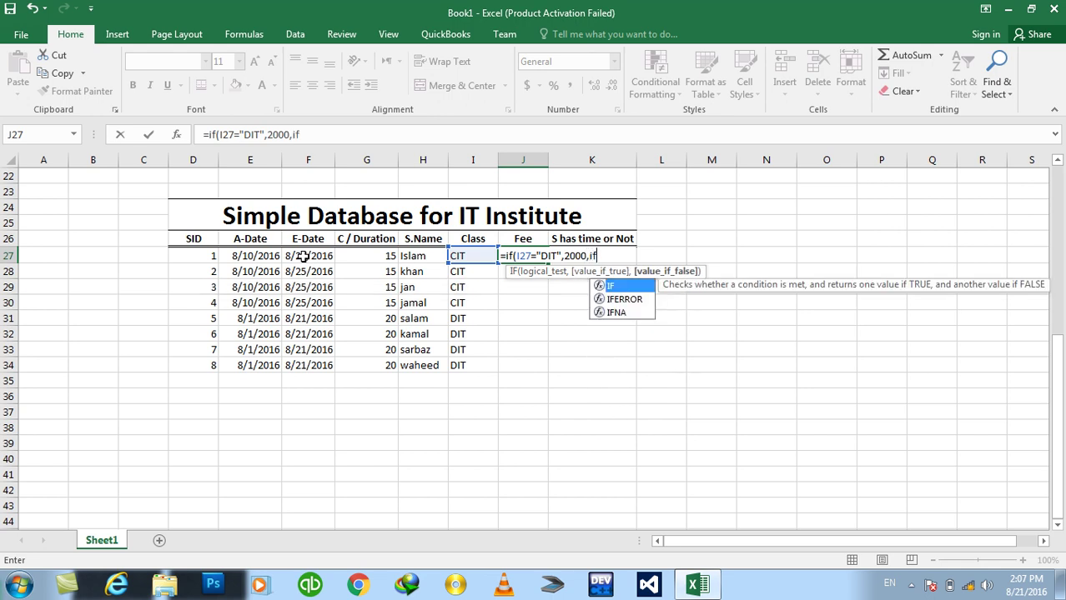
pyautogui.write('(')
pyautogui.press('Left')
pyautogui.write('=')
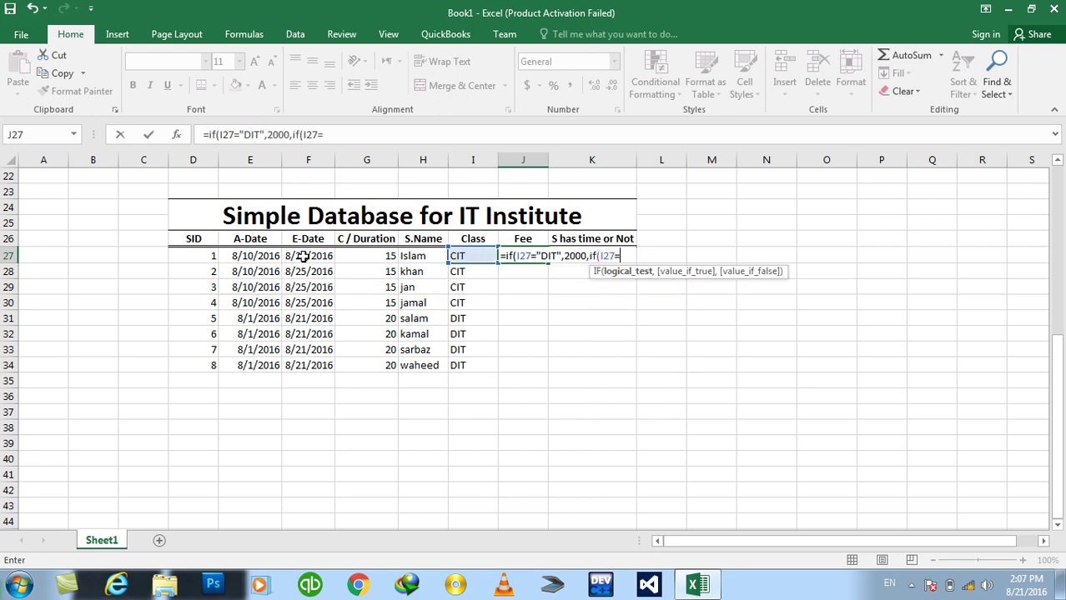
pyautogui.write('I')
pyautogui.write('CIT",1000,')
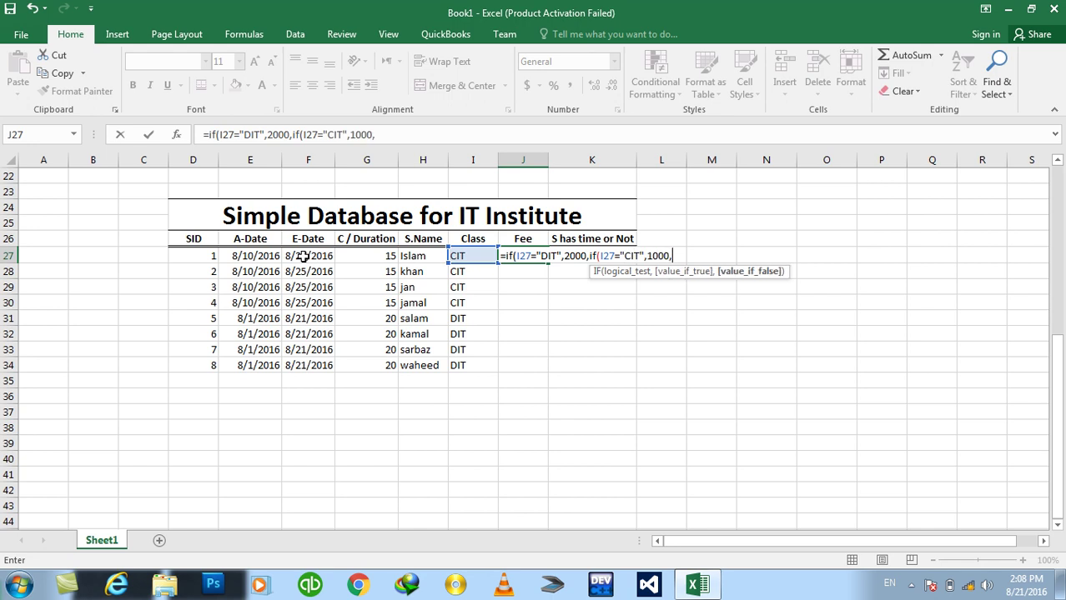
pyautogui.write('0')
pyautogui.press('Return')
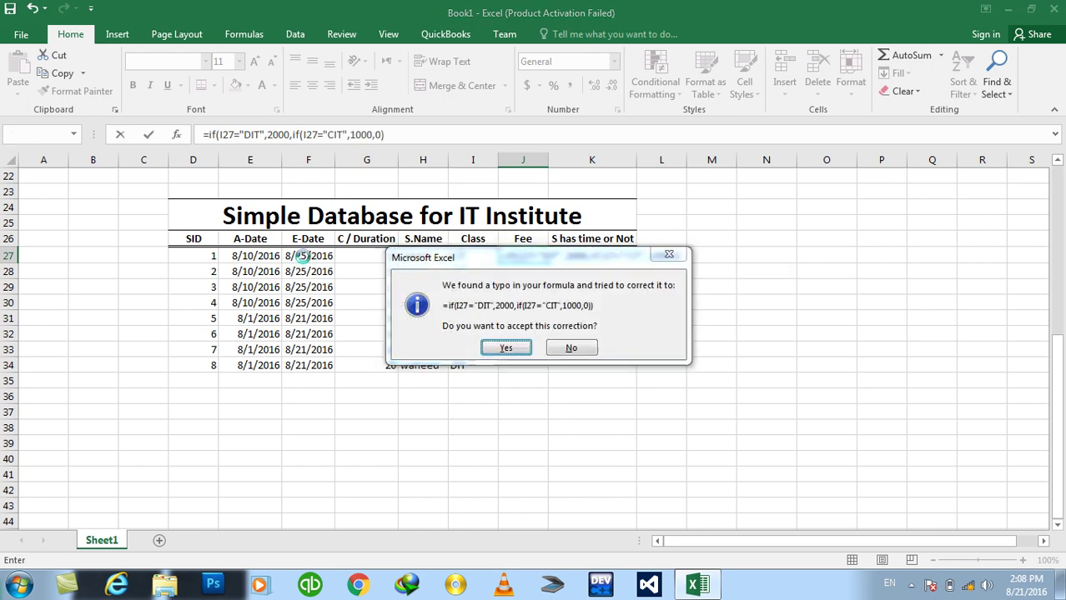
pyautogui.press('Return')
pyautogui.hotkey('shift', 'Down')
pyautogui.hotkey('shift', 'Down')
pyautogui.hotkey('shift', 'Down')
pyautogui.hotkey('shift', 'Down')
pyautogui.hotkey('shift', 'Down')
pyautogui.hotkey('shift', 'Down')
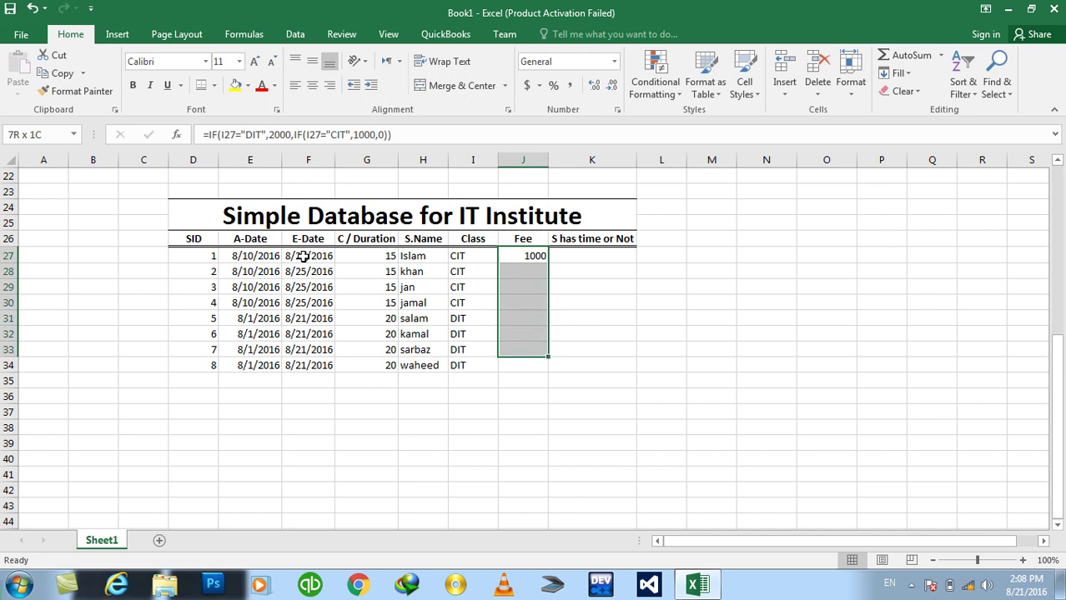
pyautogui.hotkey('shift', 'Down')
pyautogui.hotkey('ctrl', 'd')
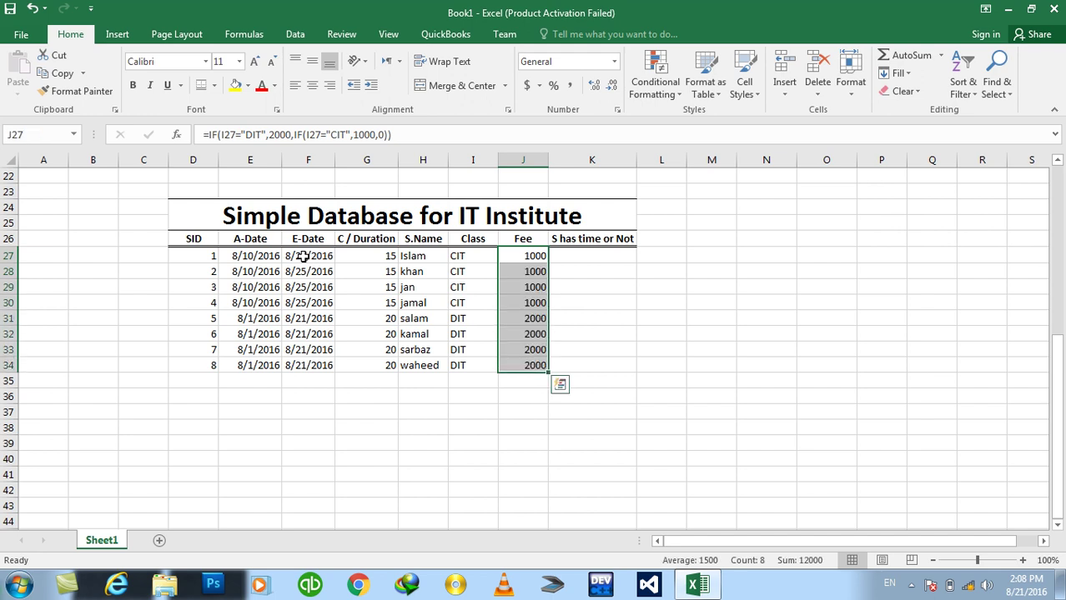
pyautogui.press('Right')
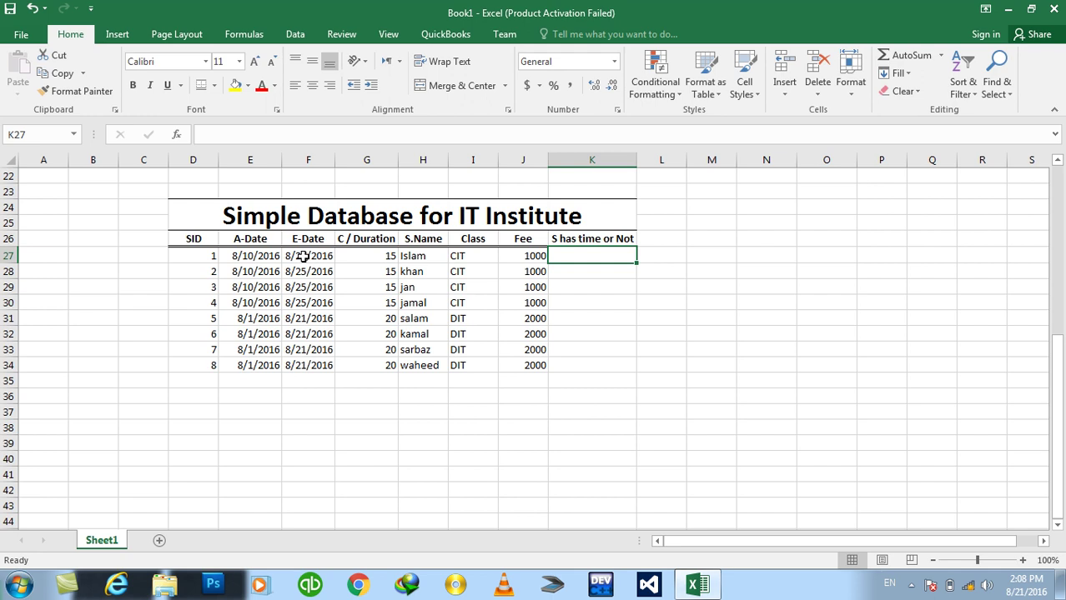
# Enter =IF(TODAY()>=F27,"His time is Finished","He has time to study") in K27
pyautogui.write('=if')
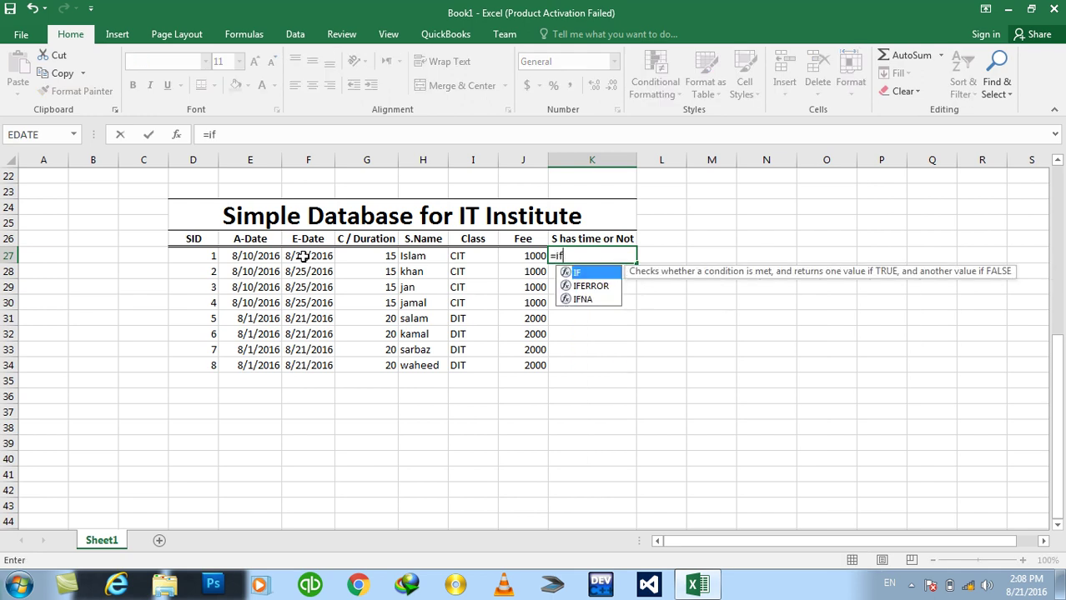
pyautogui.write('(')
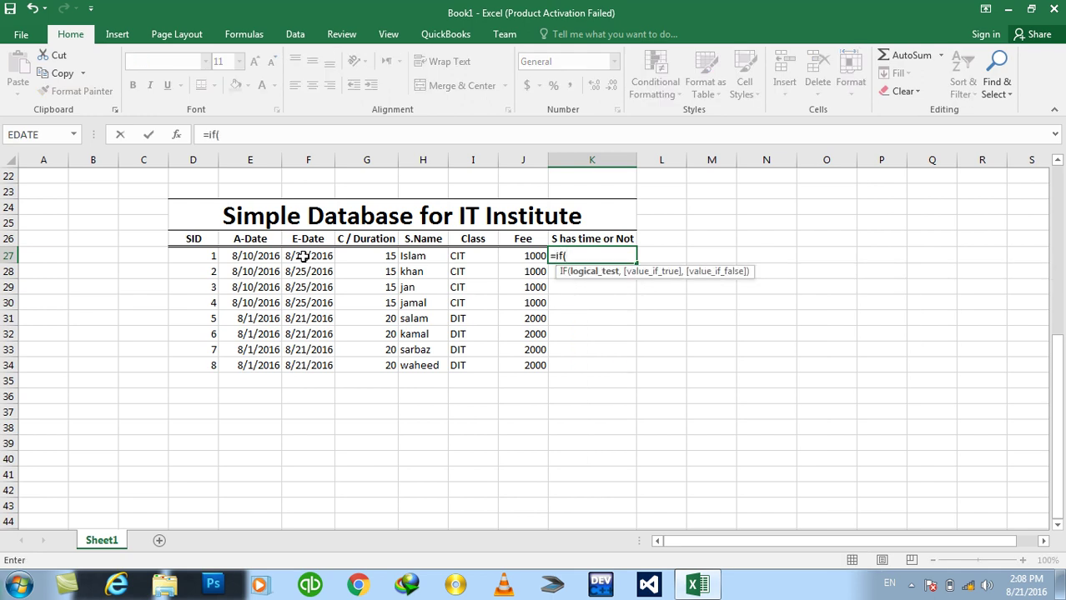
pyautogui.write('today')
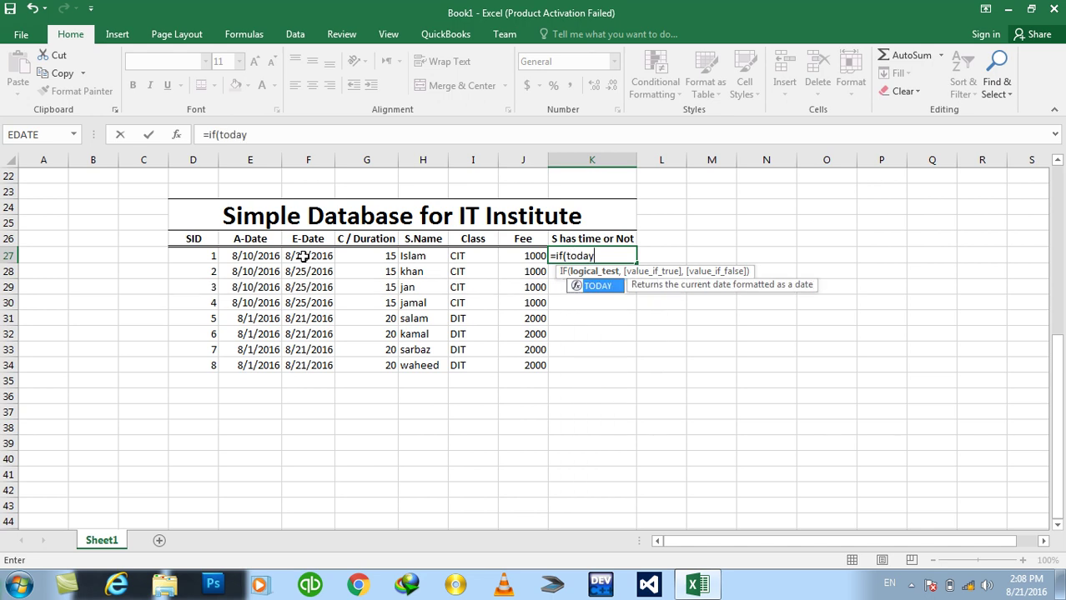
pyautogui.write('()')
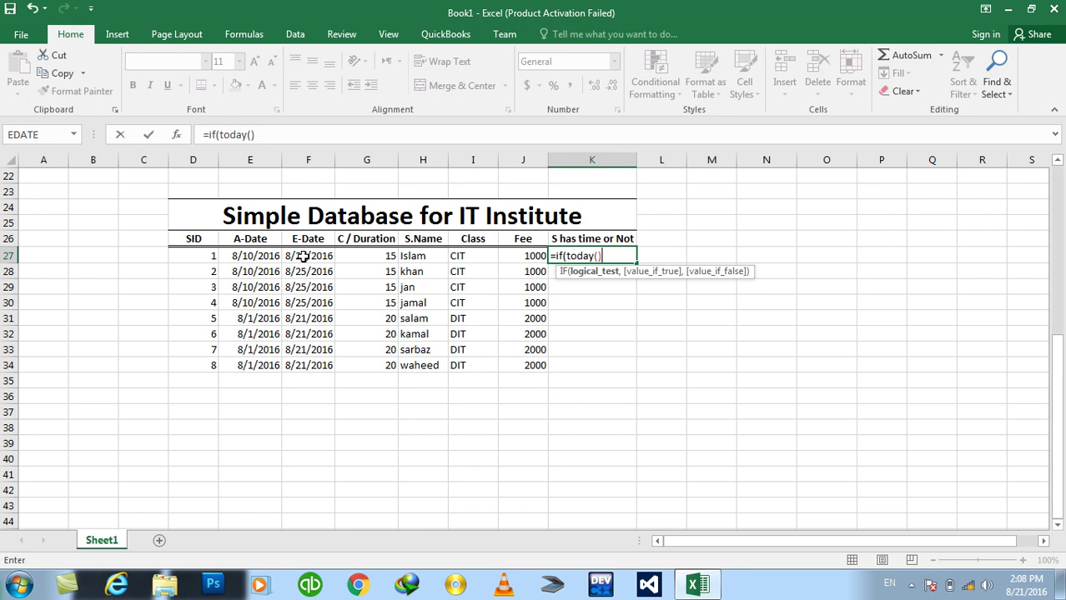
pyautogui.write('>')
pyautogui.write('=')
pyautogui.click(318, 257)
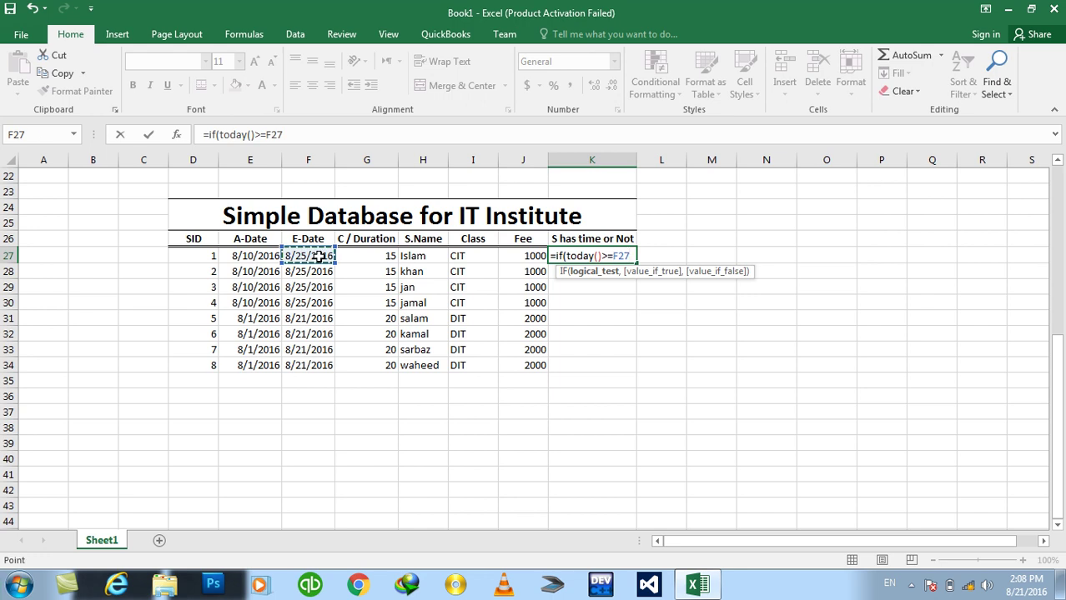
pyautogui.write(',')
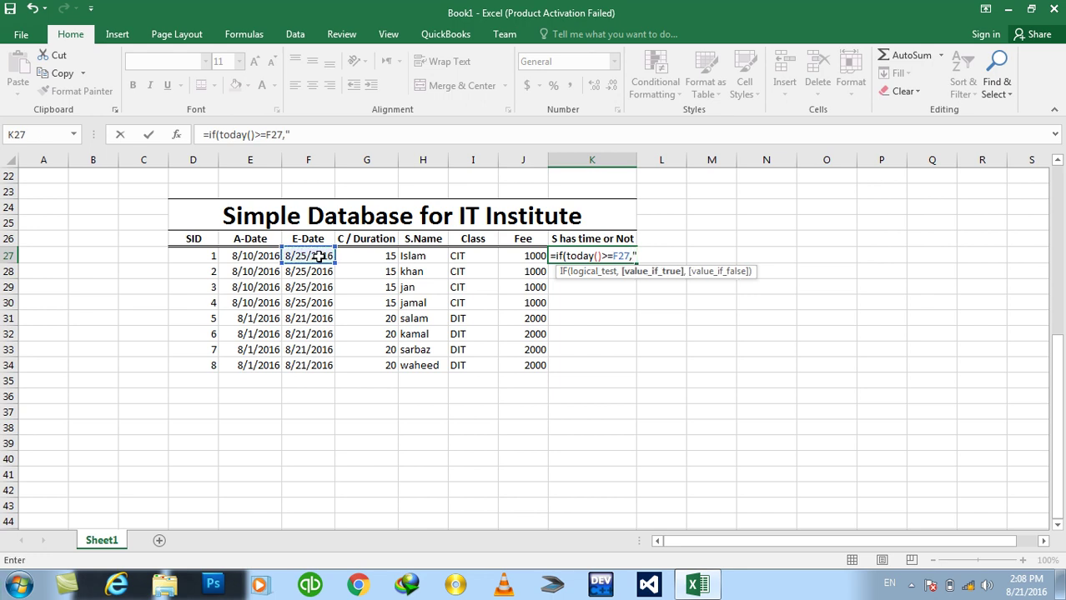
pyautogui.write('"No')
pyautogui.press('BackSpace')
pyautogui.press('BackSpace')
pyautogui.write('H')
pyautogui.write('a')
pyautogui.press('BackSpace')
pyautogui.write('is time is Finished","He hass')
pyautogui.press('BackSpace')
pyautogui.write('time to st')
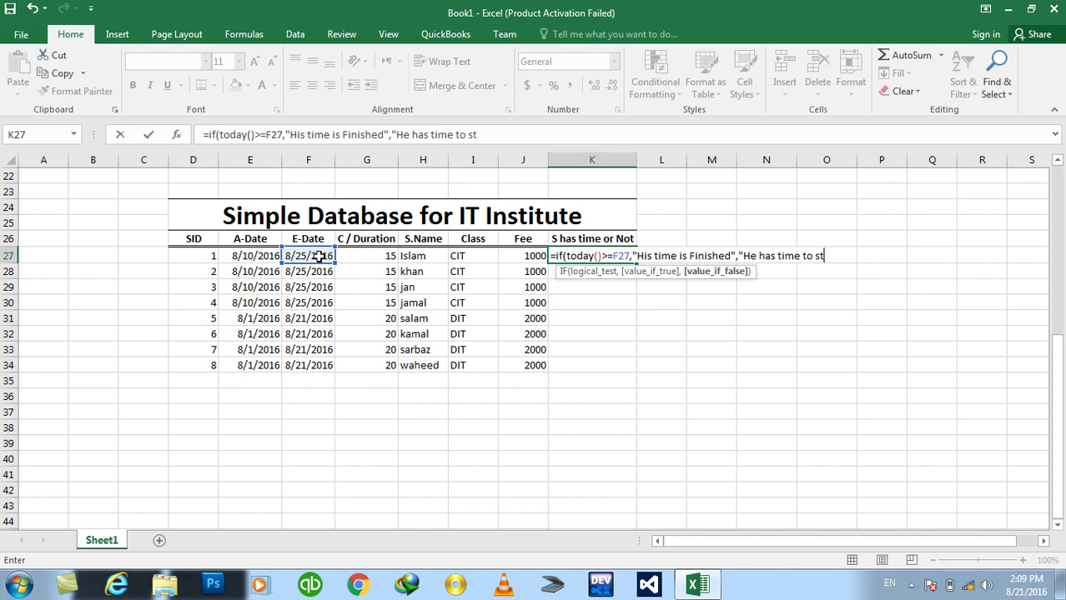
pyautogui.write('udy")')
pyautogui.press('Return')
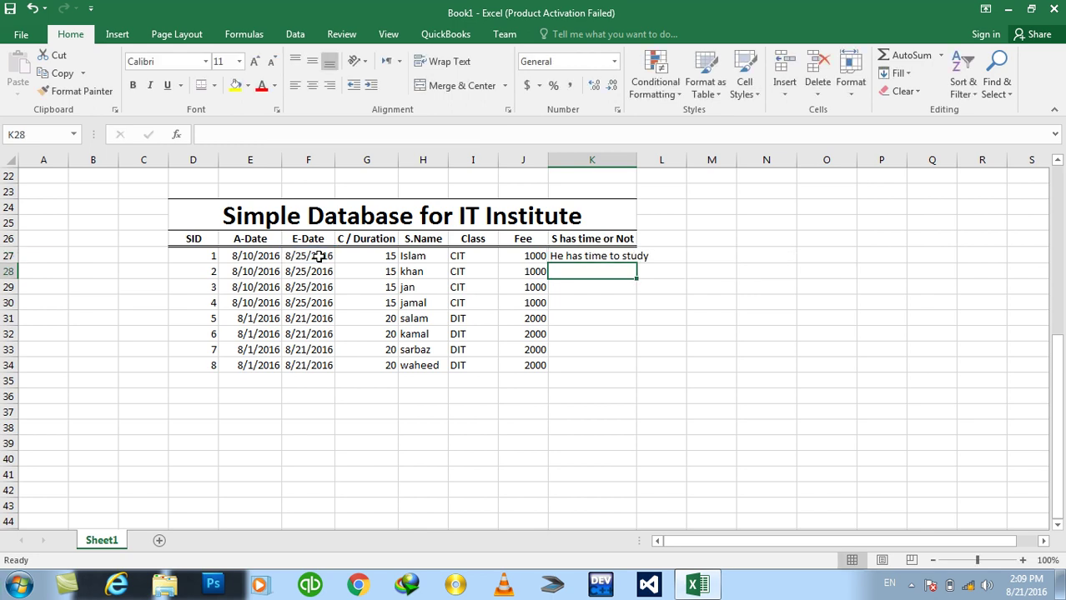
# Widen column K, fill the status formula down K27:K34 with Ctrl+D, and centre it
pyautogui.moveTo(636, 161); pyautogui.dragTo(672, 160)
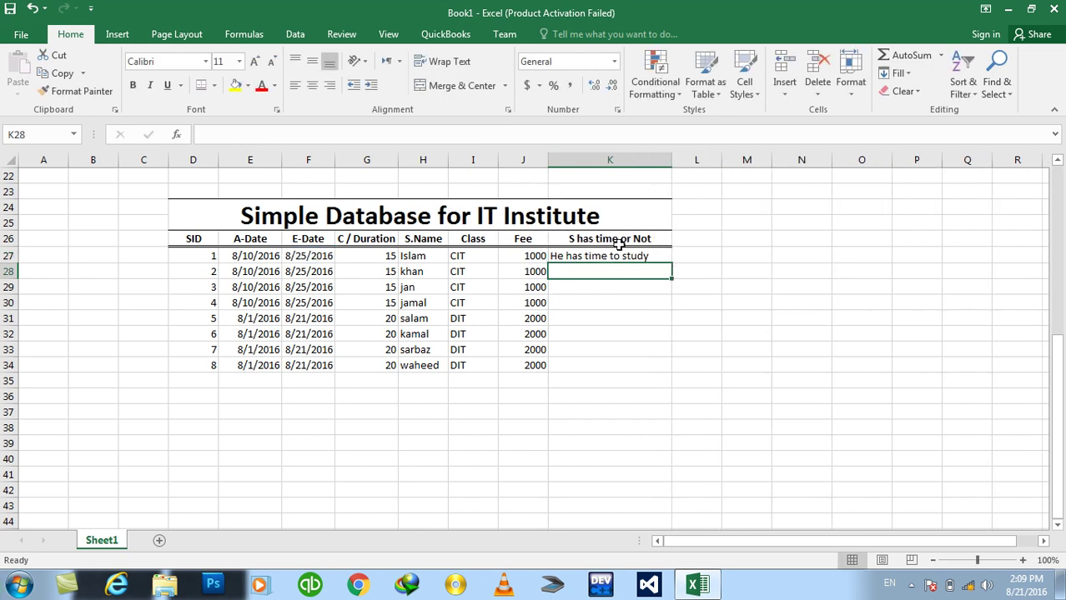
pyautogui.moveTo(617, 250); pyautogui.dragTo(611, 364)
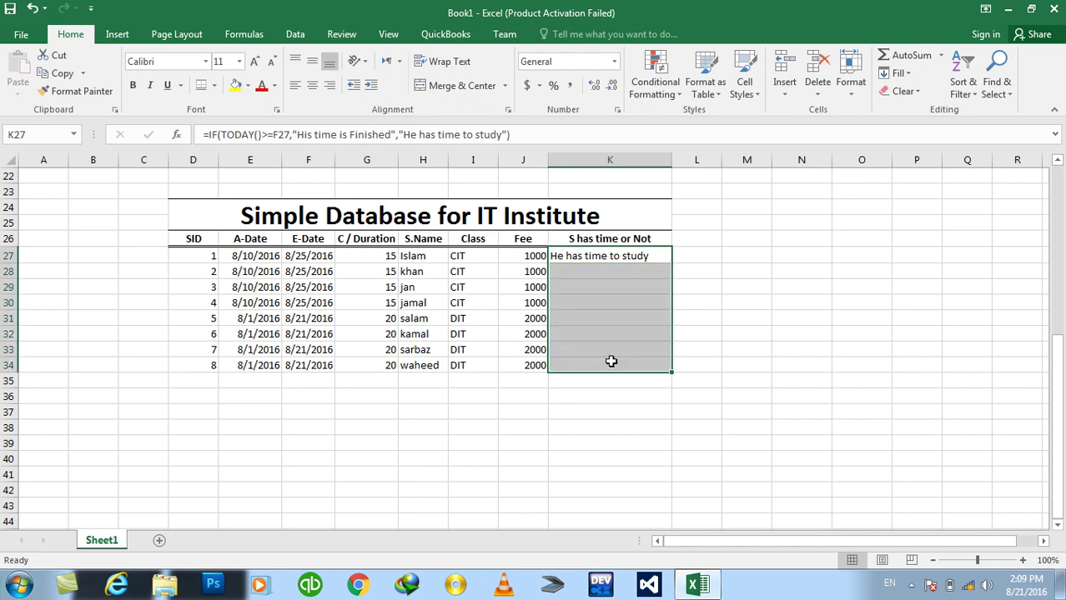
pyautogui.hotkey('ctrl', 'd')
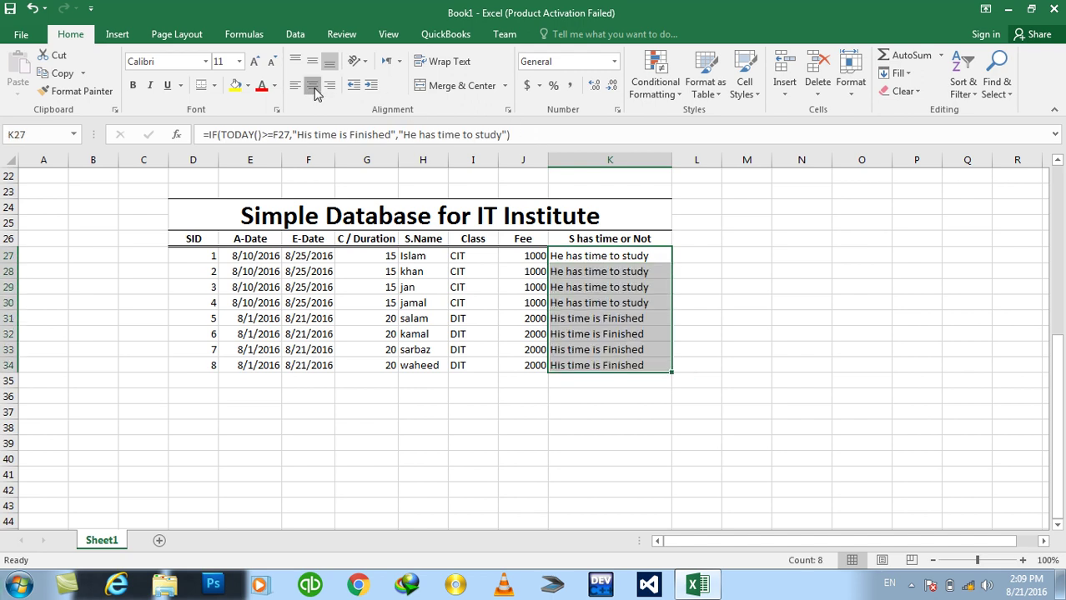
pyautogui.click(311, 85)
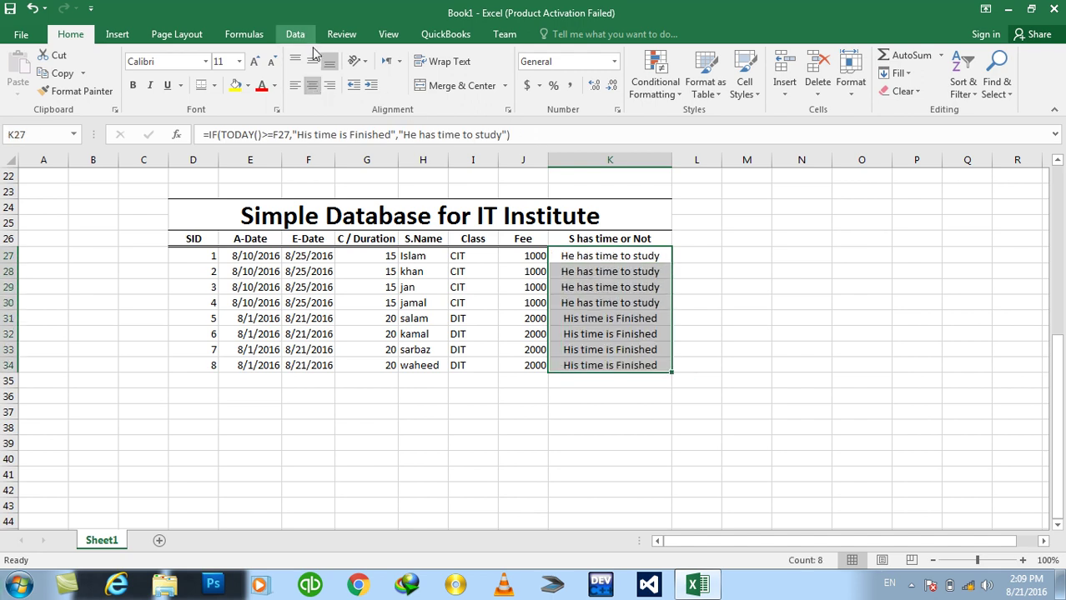
# Check row 31's status formula against the end dates in F31 and F27, then deselect
pyautogui.click(576, 320)
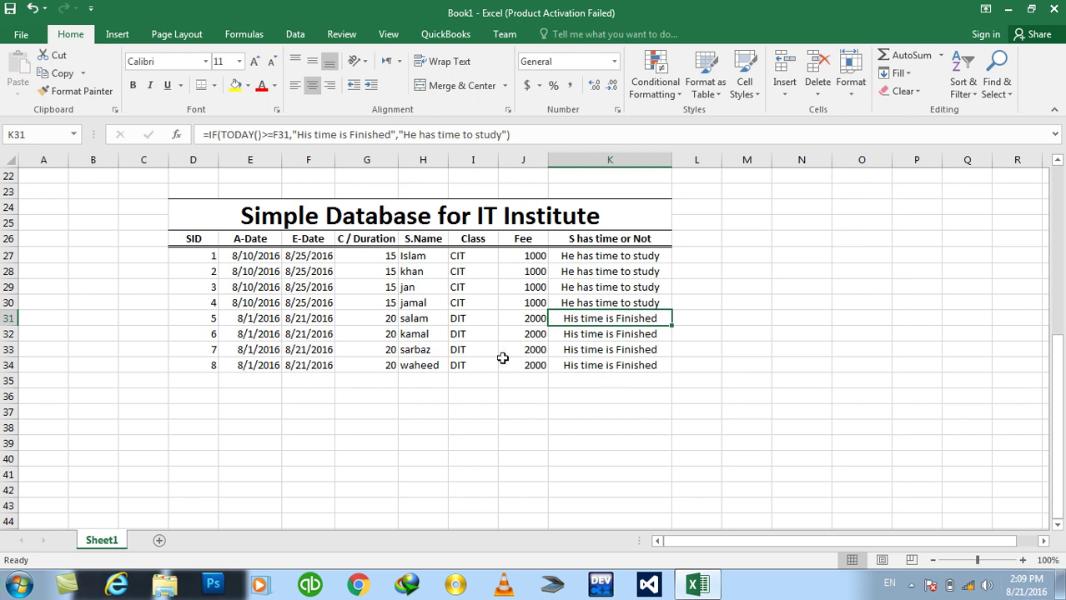
pyautogui.click(317, 319)
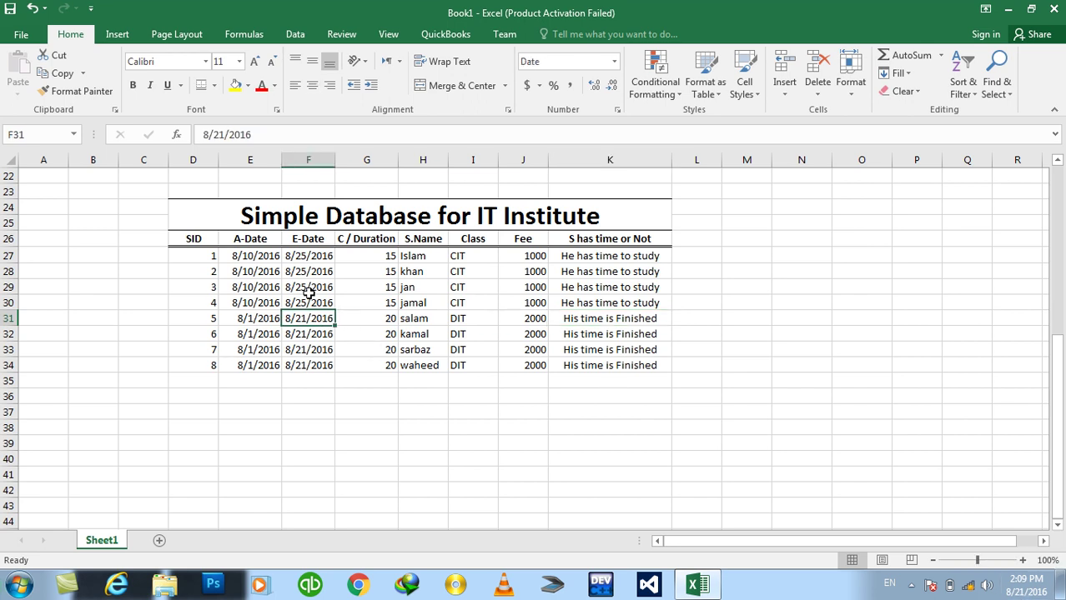
pyautogui.click(302, 255)
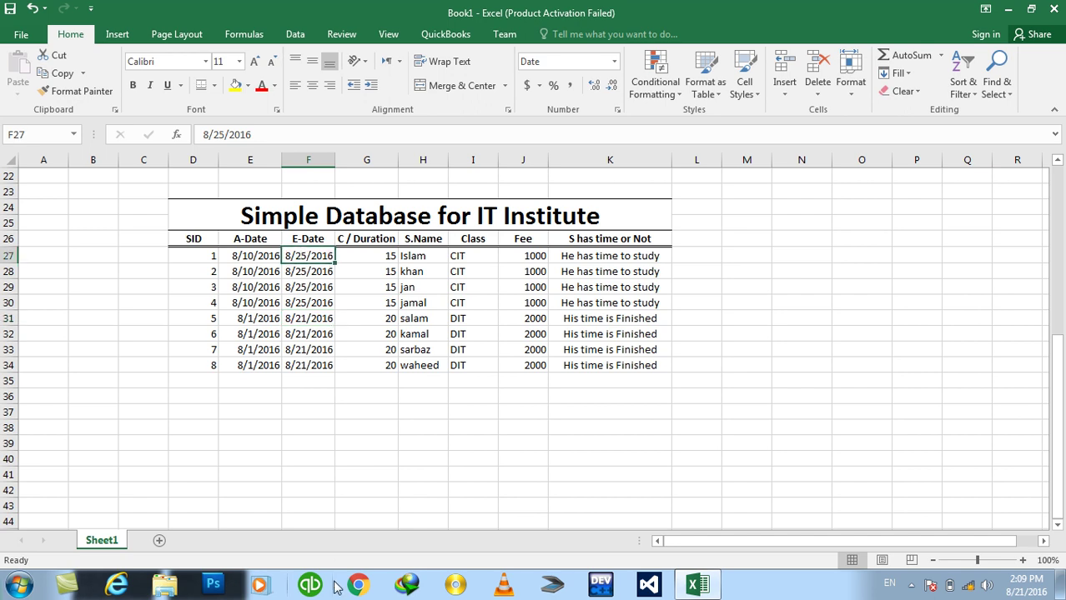
pyautogui.click(817, 507)
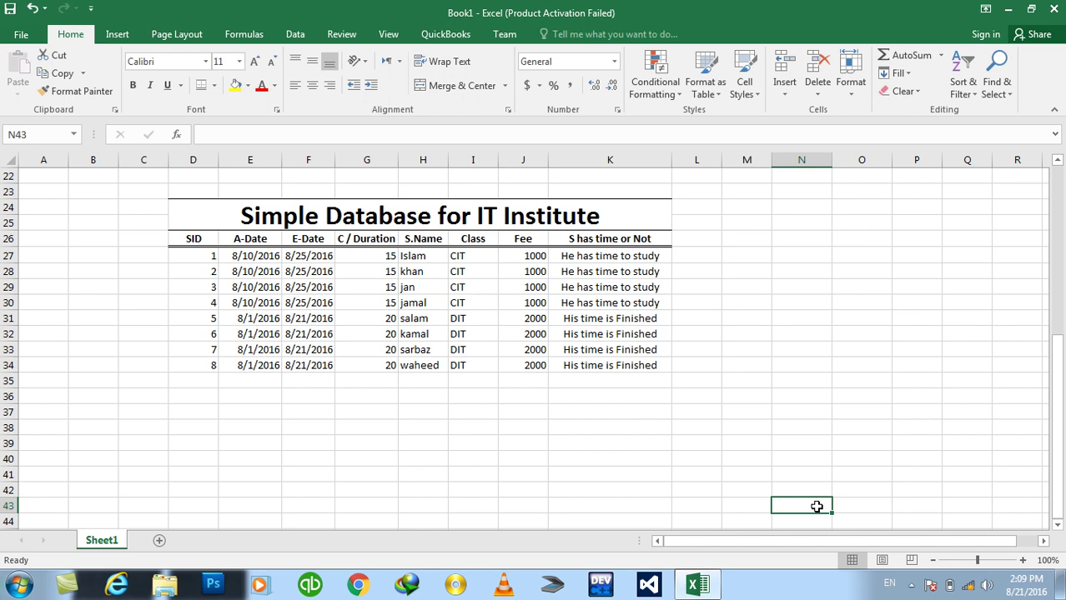
# Fill the first four students' end dates with 8/19/2016
pyautogui.click(622, 257)
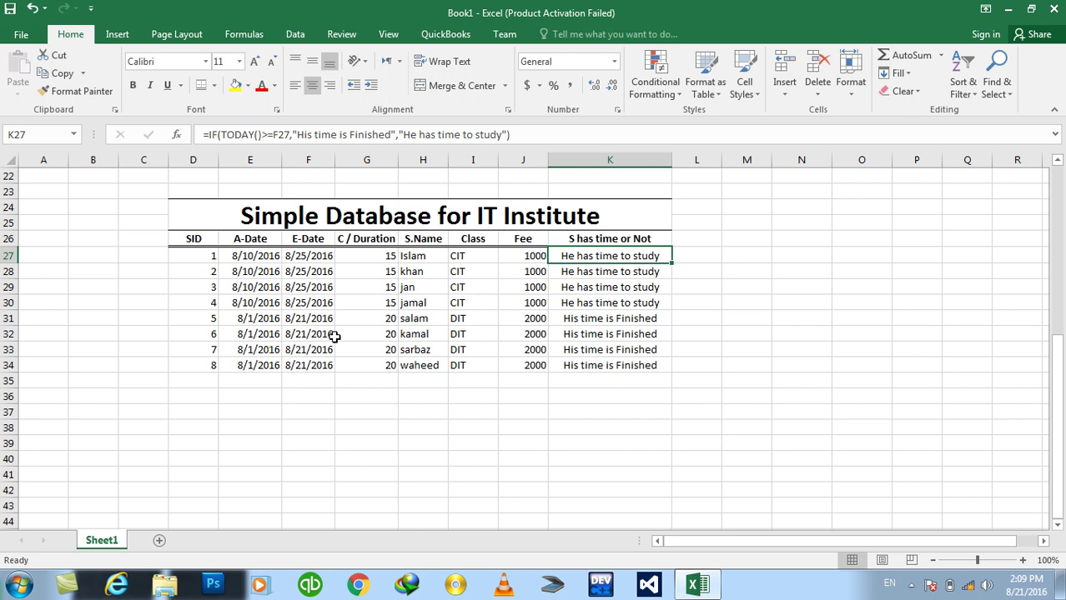
pyautogui.moveTo(309, 258); pyautogui.dragTo(308, 302)
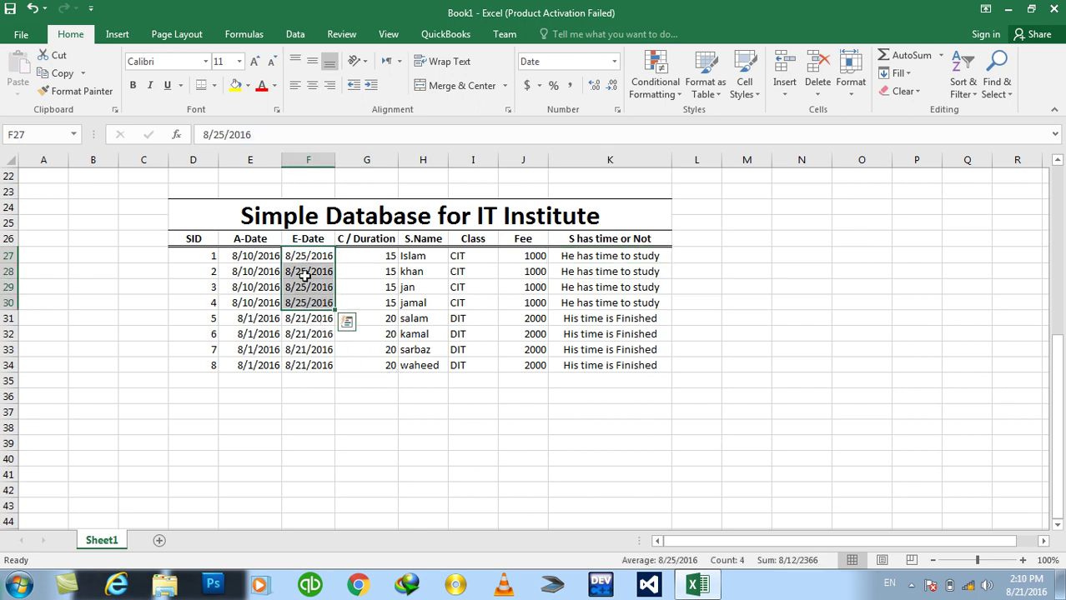
pyautogui.write('8/19/2016')
pyautogui.press('Return')
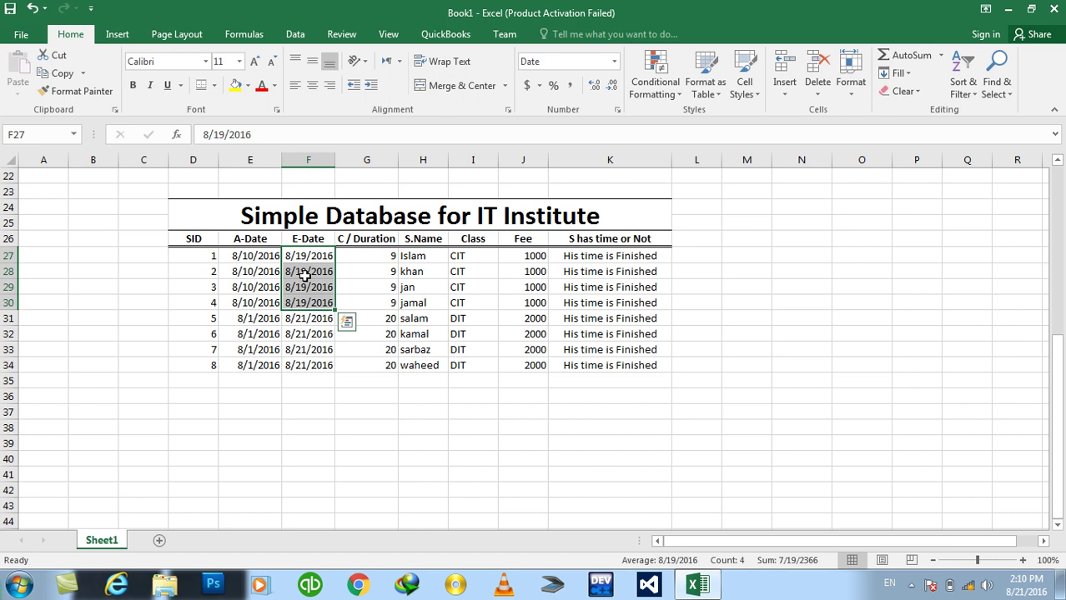
# Change the end dates for all seven students in F27:F33 to 8/30/2016
pyautogui.hotkey('shift', 'Down')
pyautogui.hotkey('shift', 'Down')
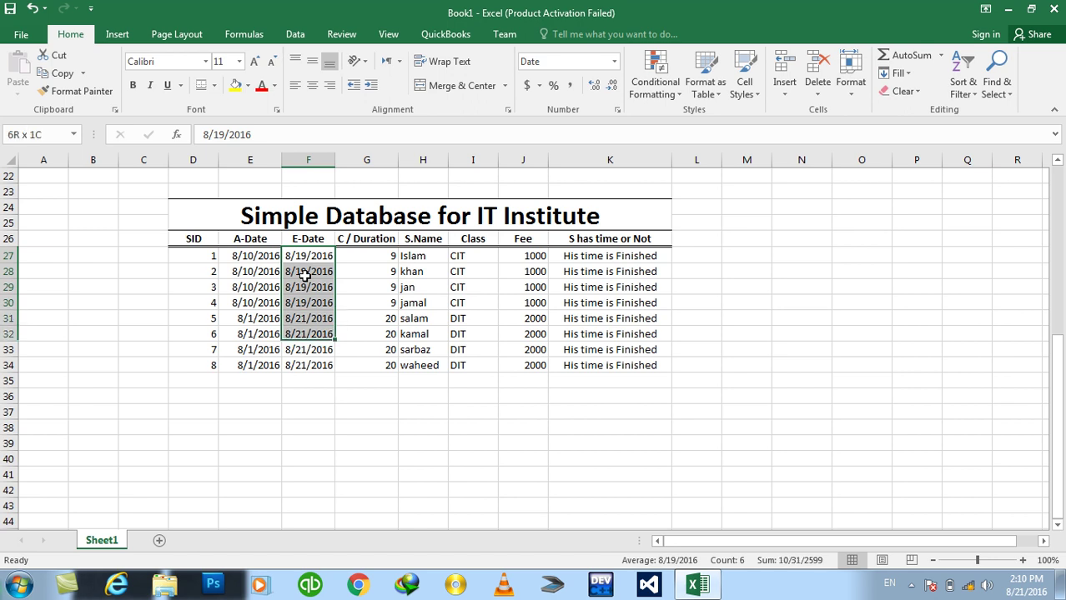
pyautogui.hotkey('shift', 'Down')
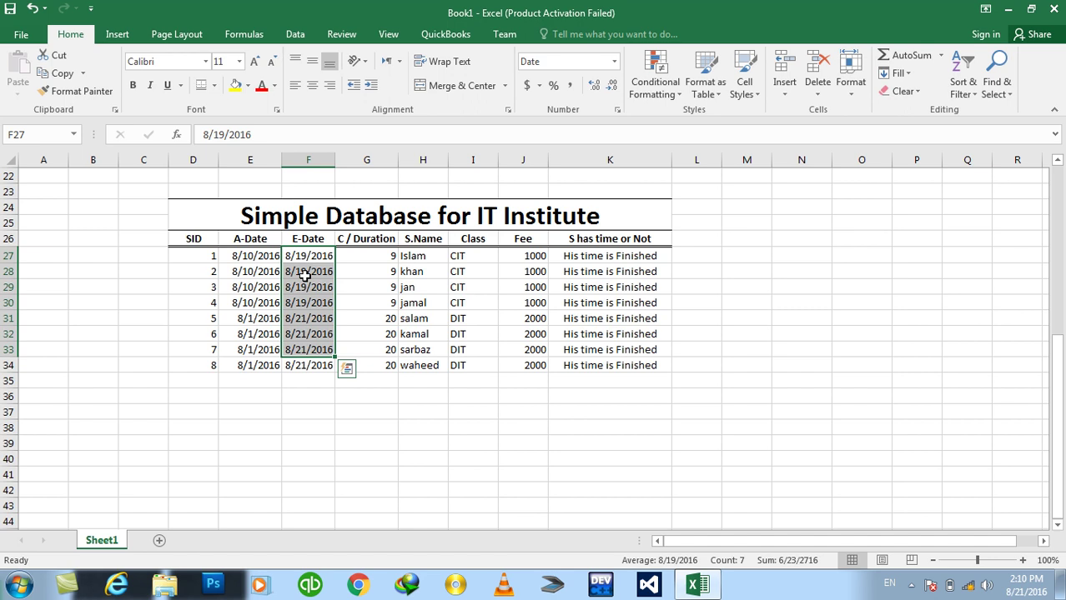
pyautogui.write('8/')
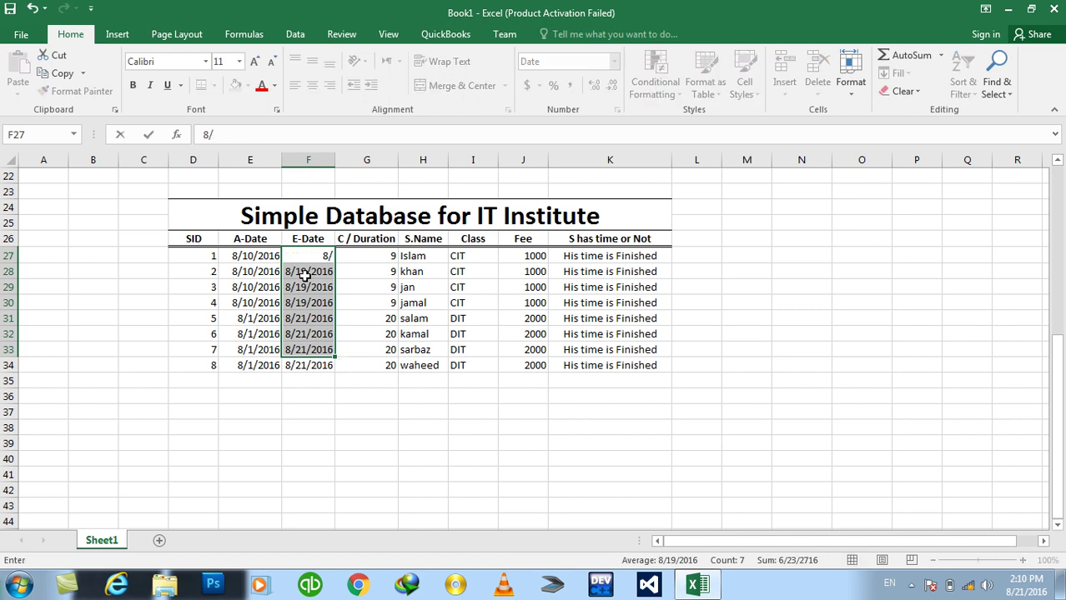
pyautogui.write('30/2016')
pyautogui.hotkey('ctrl', 'Return')
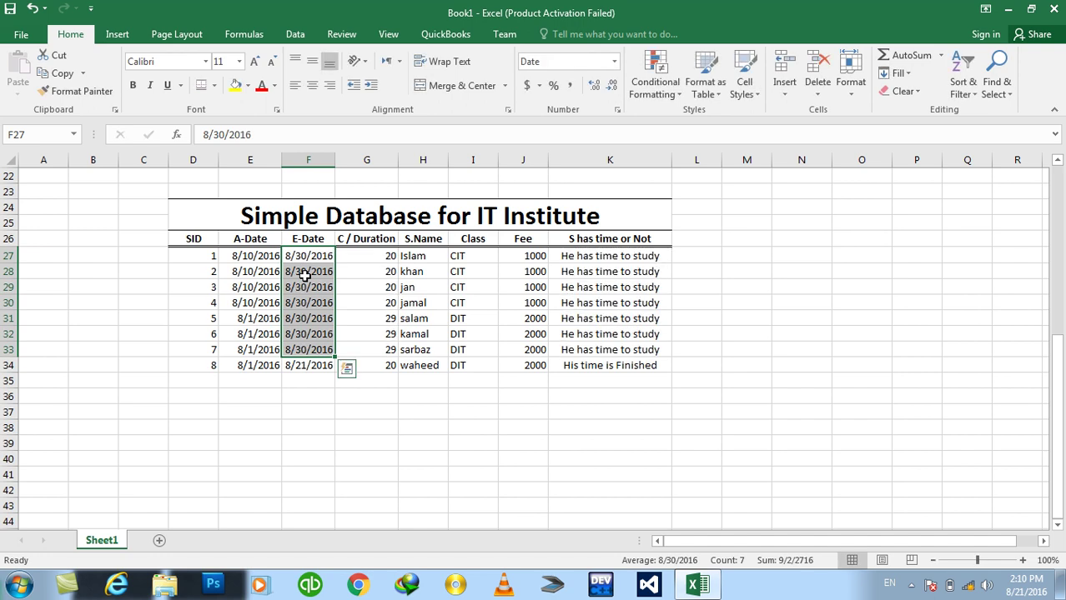
# Review the updated duration, fee and status formulas for these students
pyautogui.press('Right')
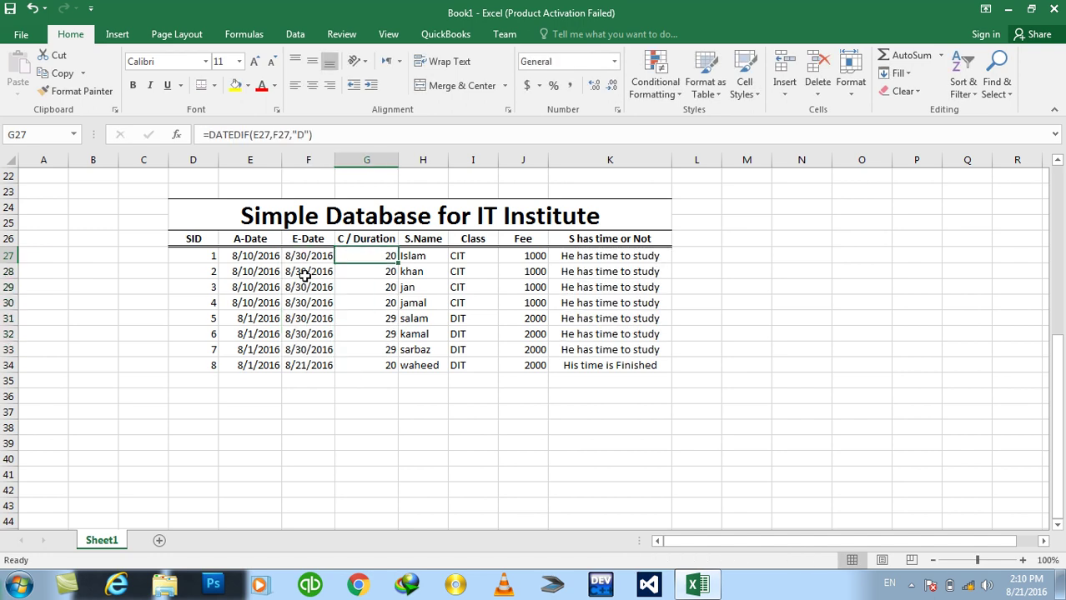
pyautogui.press('Down')
pyautogui.press('Down')
pyautogui.press('Up')
pyautogui.press('Up')
pyautogui.press('Down')
pyautogui.press('Down')
pyautogui.press('Down')
pyautogui.press('Down')
pyautogui.press('Down')
pyautogui.press('Down')
pyautogui.press('Up')
pyautogui.press('Up')
pyautogui.press('Right')
pyautogui.press('Right')
pyautogui.press('Right')
pyautogui.press('Down')
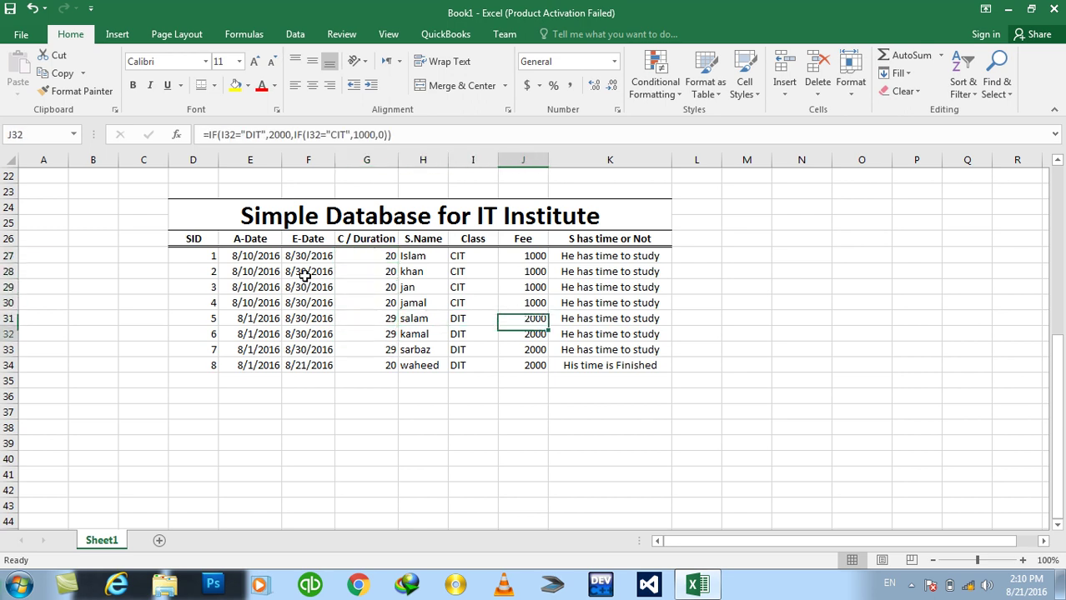
pyautogui.press('Right')
pyautogui.press('Down')
pyautogui.press('Down')
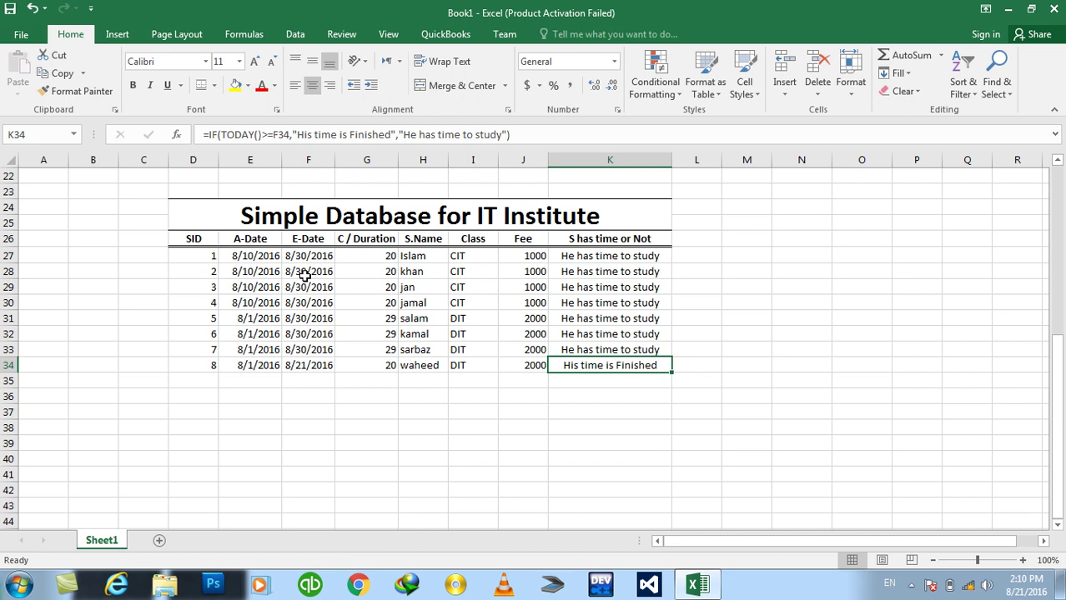
# Enter =F27-TODAY() in L27 and fill it down through L34
pyautogui.click(699, 261)
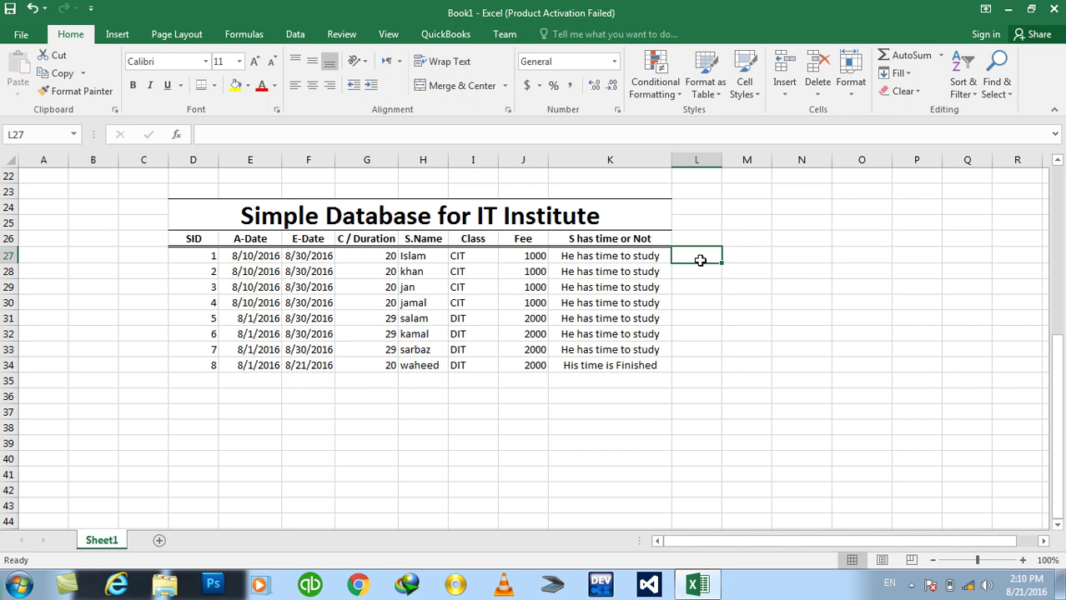
pyautogui.write('=')
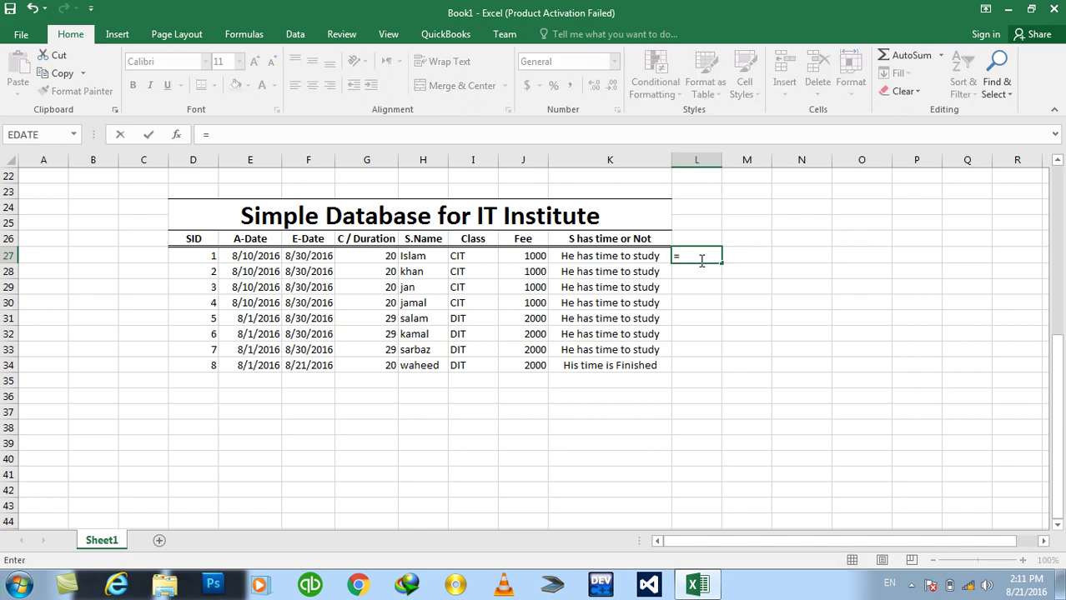
pyautogui.click(308, 255)
pyautogui.write('-today')
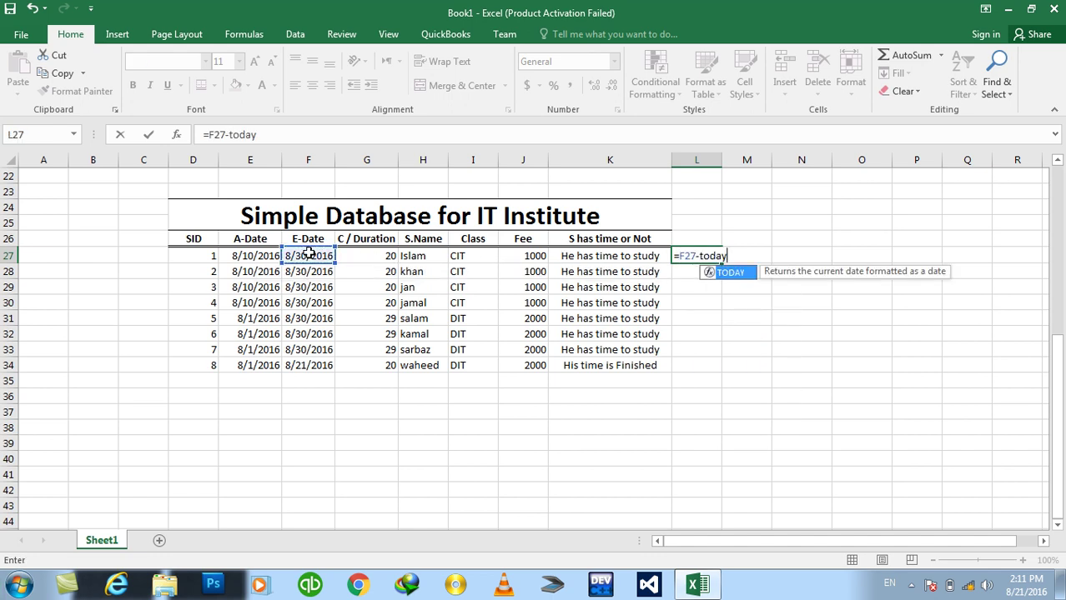
pyautogui.write('()')
pyautogui.press('Return')
pyautogui.press('Up')
pyautogui.hotkey('shift', 'Down')
pyautogui.hotkey('shift', 'Down')
pyautogui.hotkey('shift', 'Down')
pyautogui.hotkey('shift', 'Down')
pyautogui.hotkey('shift', 'Down')
pyautogui.hotkey('shift', 'Down')
pyautogui.hotkey('shift', 'Down')
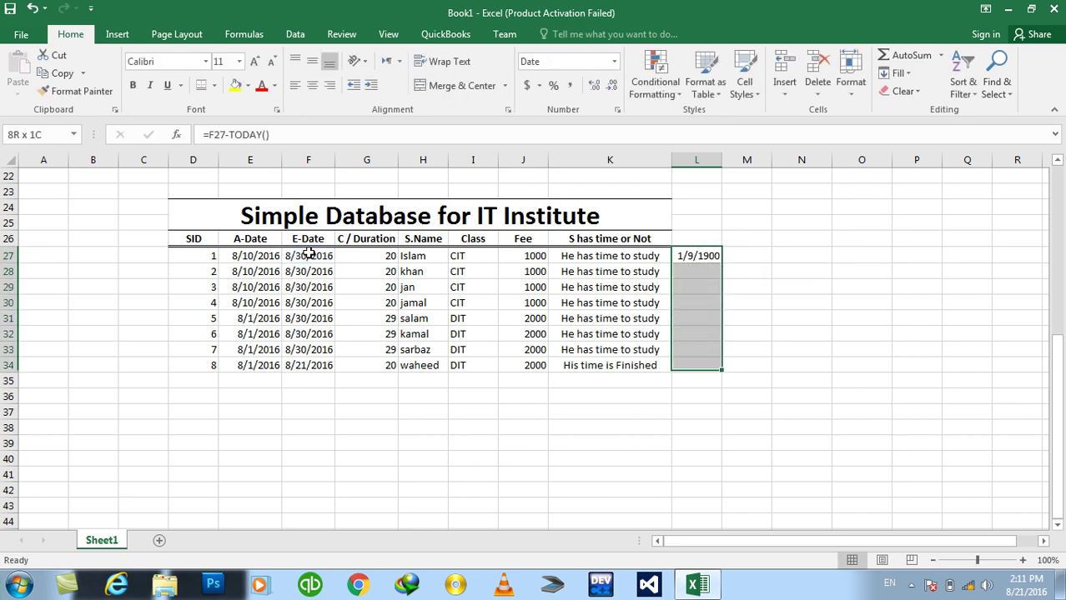
pyautogui.hotkey('ctrl', 'd')
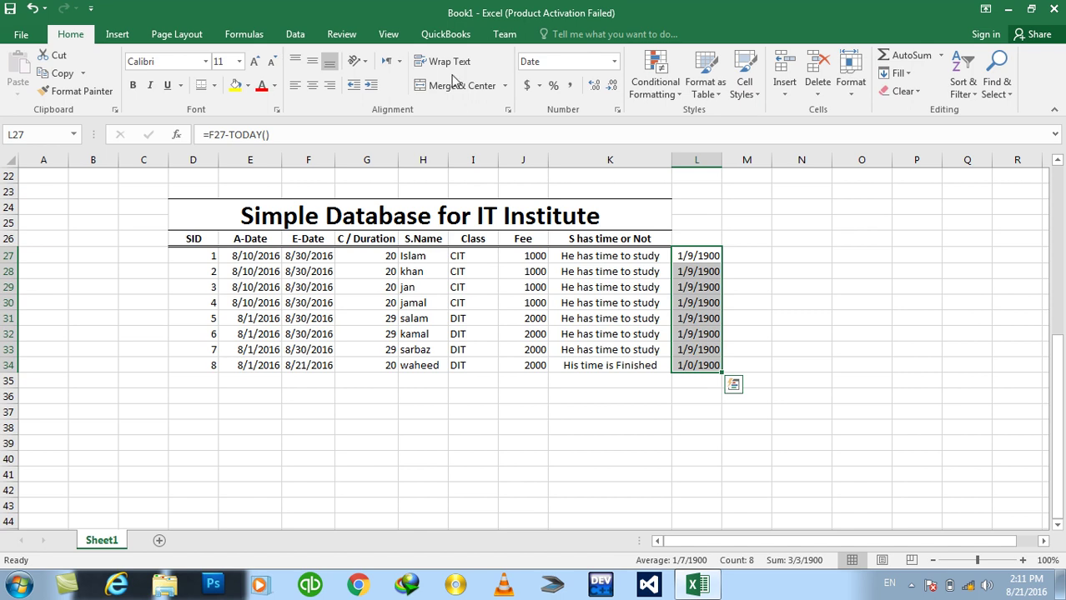
# Switch column L's days-remaining results to the General number format
pyautogui.click(614, 61)
pyautogui.click(595, 99)
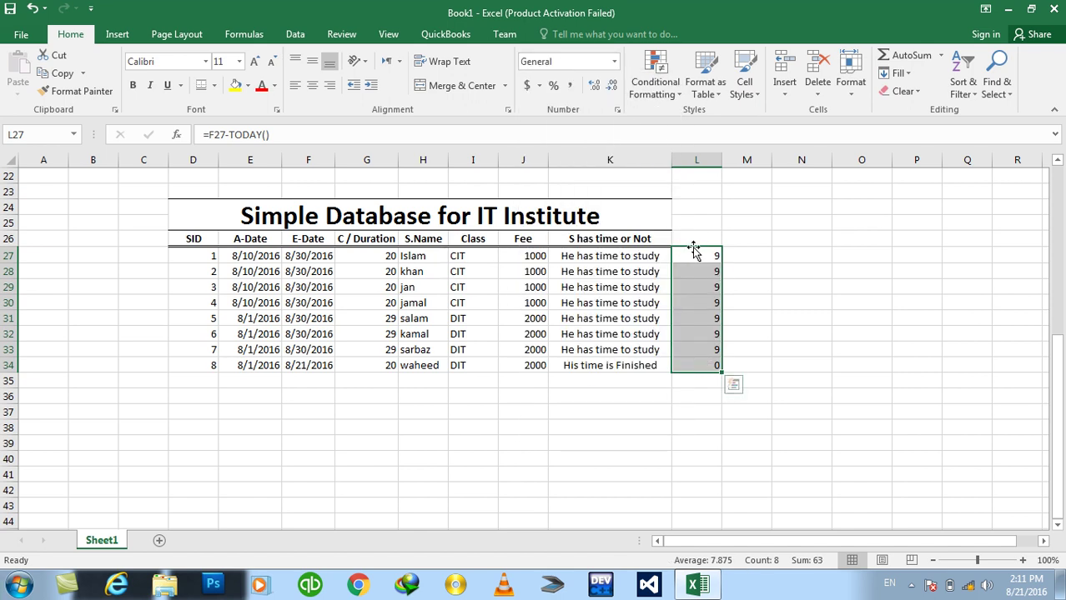
pyautogui.click(705, 365)
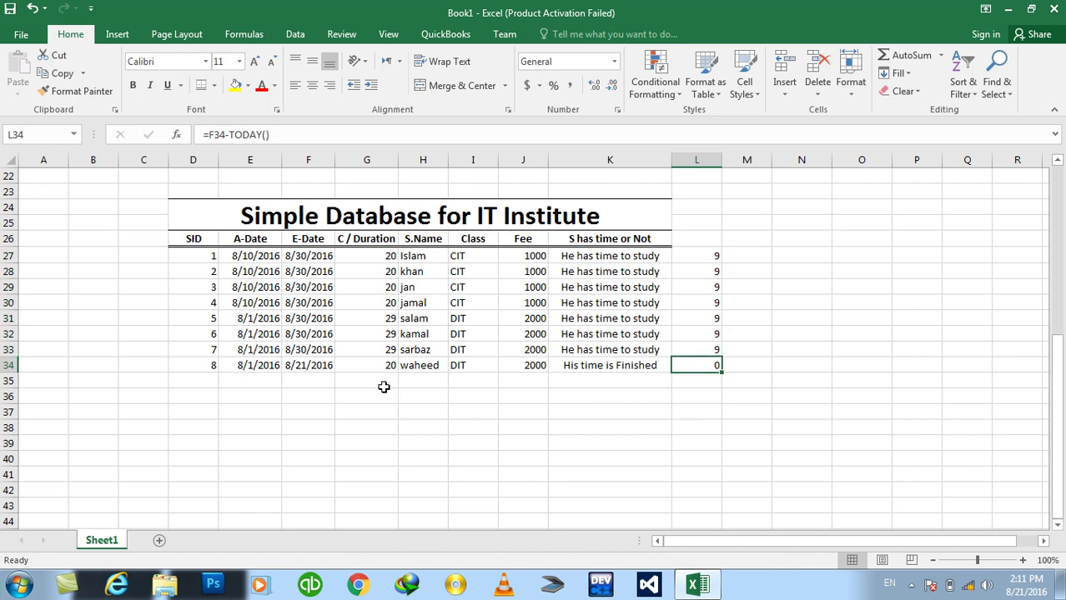
# Change the last student's end date in F34 to 8/20/2016
pyautogui.click(314, 367)
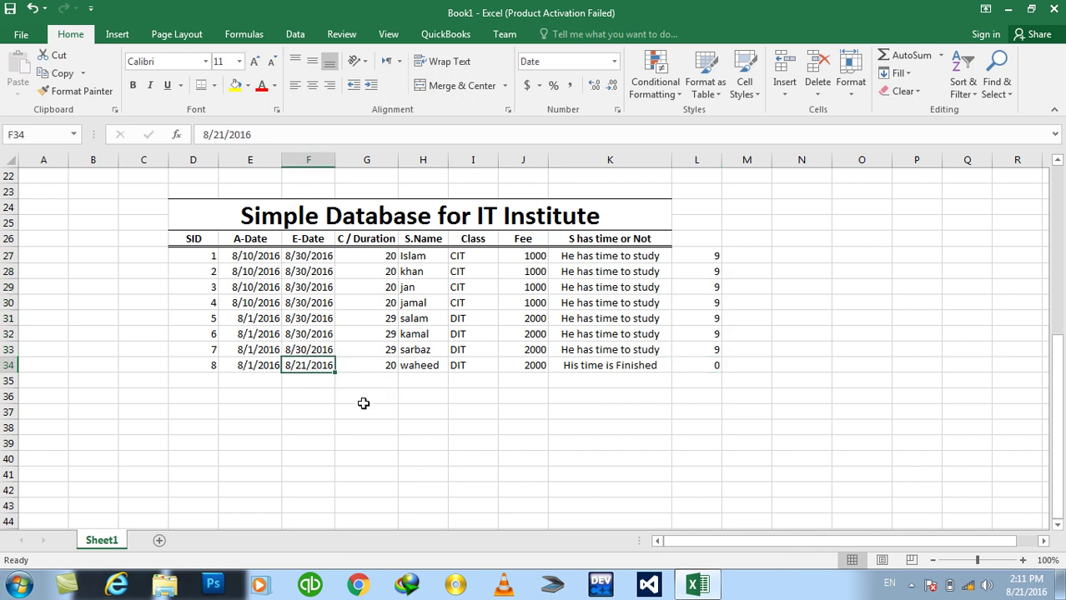
pyautogui.write('8/20/2016')
pyautogui.press('Return')
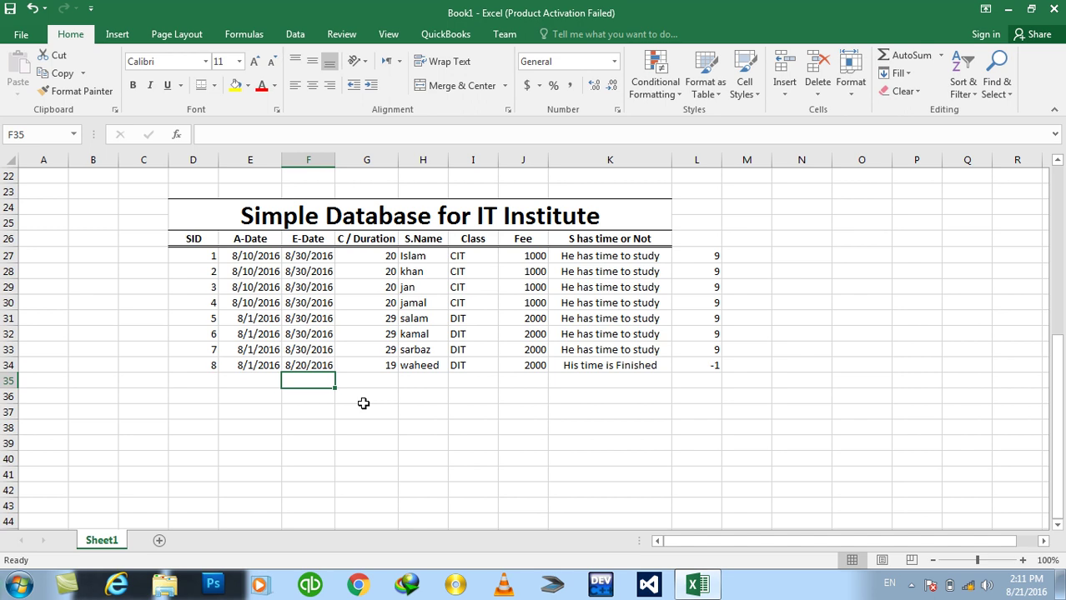
pyautogui.moveTo(690, 260); pyautogui.dragTo(696, 368)
# Apply Number format with 0 decimal places and red negatives to L27:L34
pyautogui.click(614, 61)
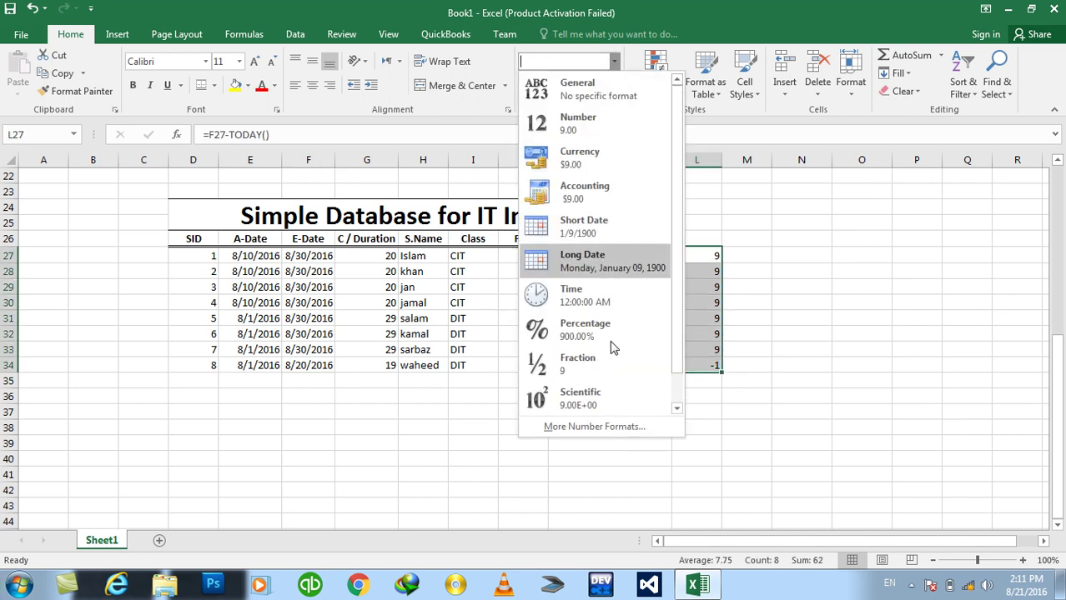
pyautogui.click(594, 426)
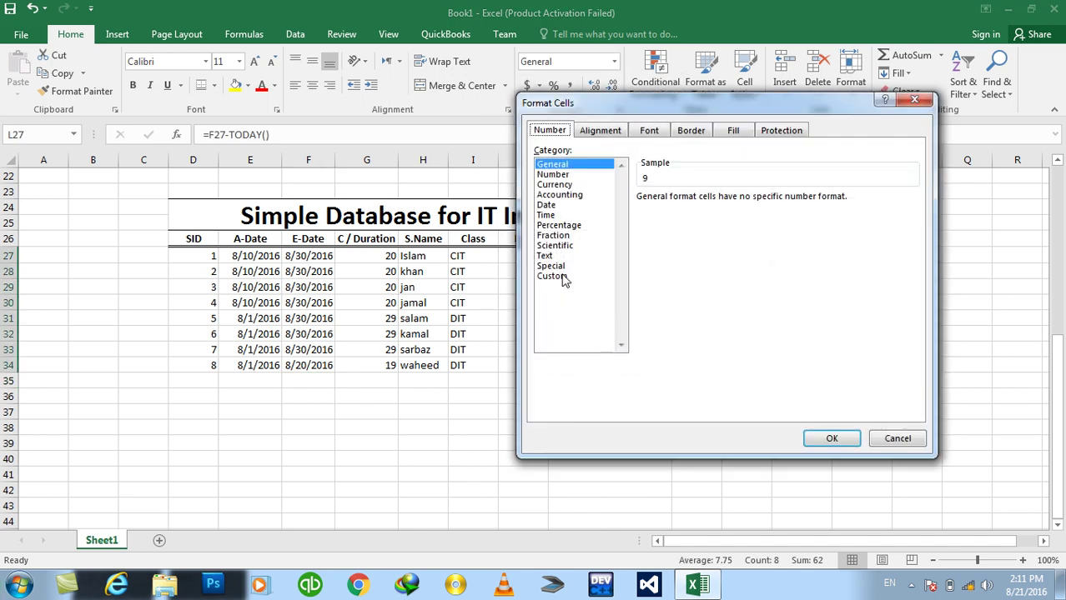
pyautogui.click(554, 176)
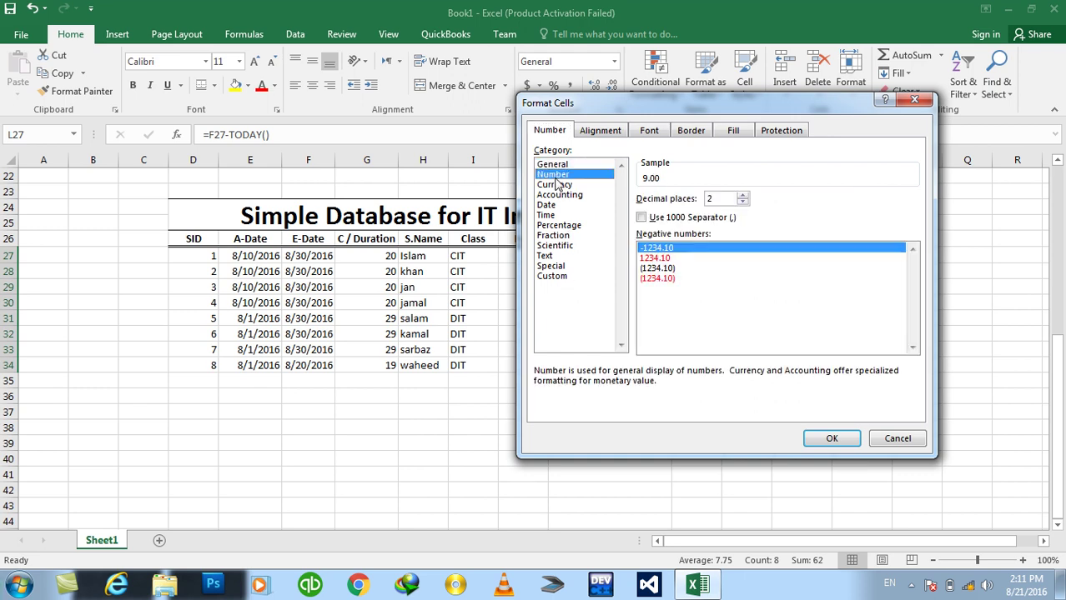
pyautogui.click(676, 259)
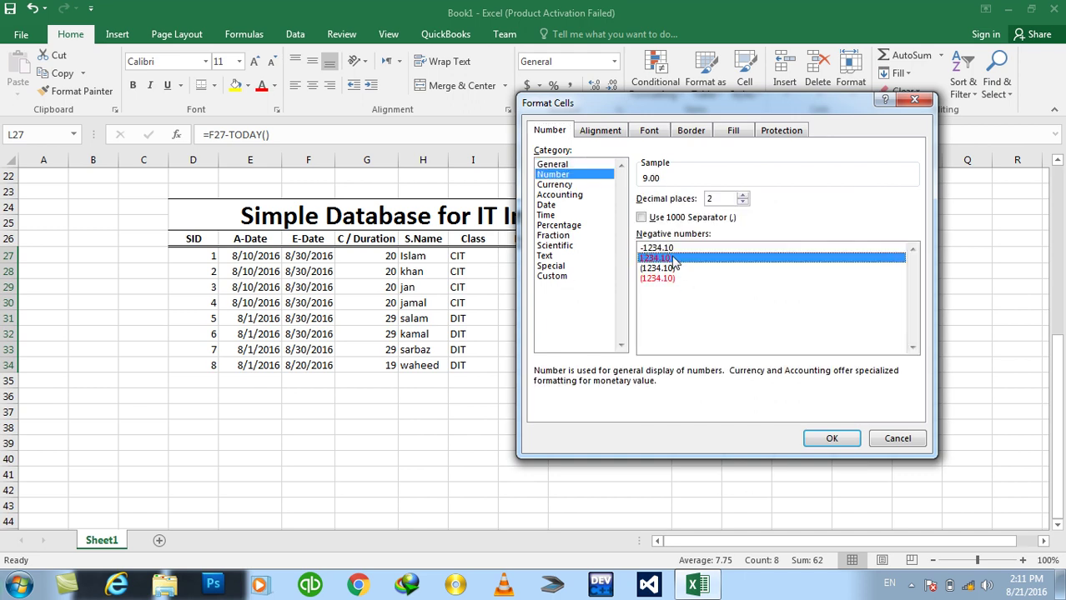
pyautogui.click(741, 202)
pyautogui.click(741, 203)
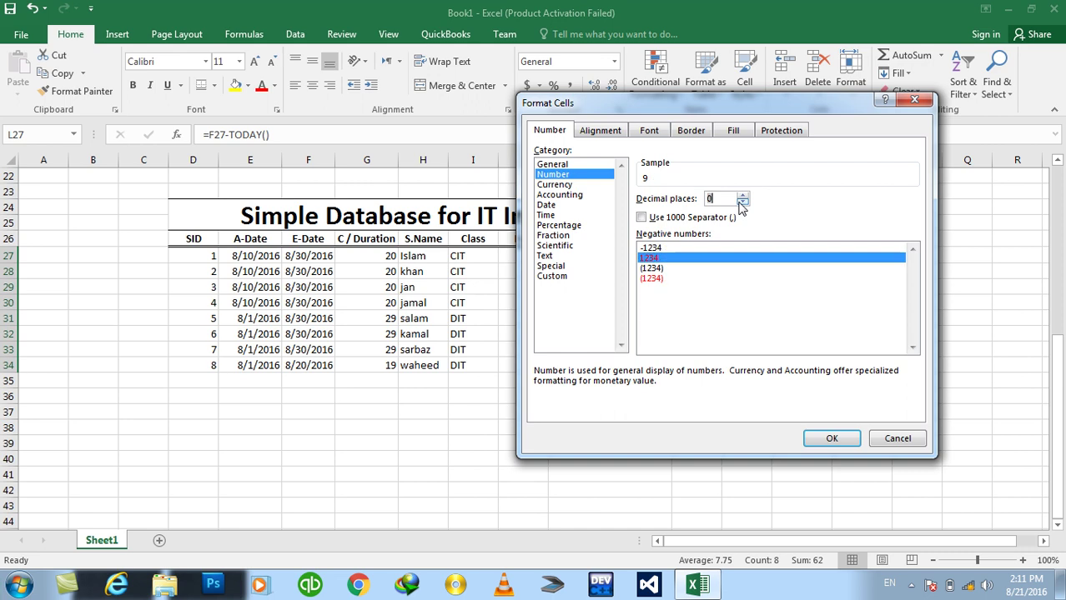
pyautogui.click(821, 438)
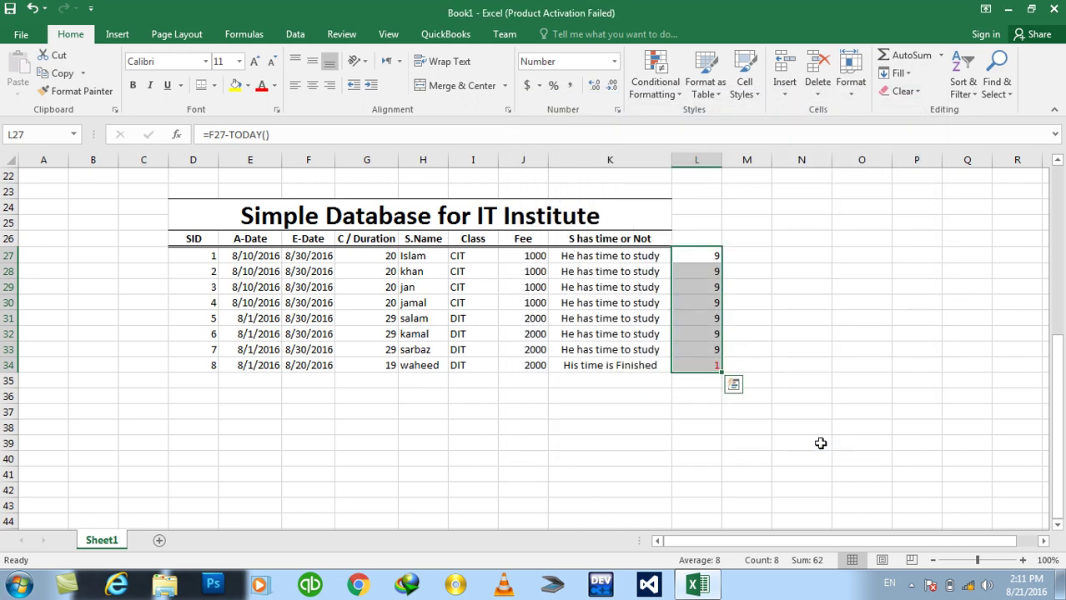
pyautogui.click(697, 348)
pyautogui.click(805, 334)
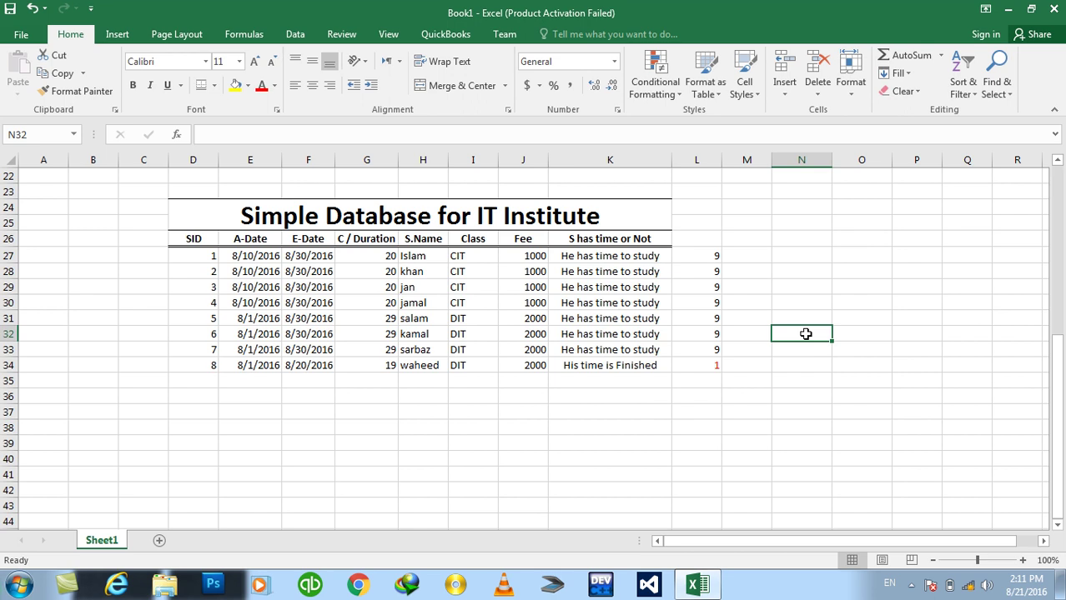
pyautogui.click(695, 371)
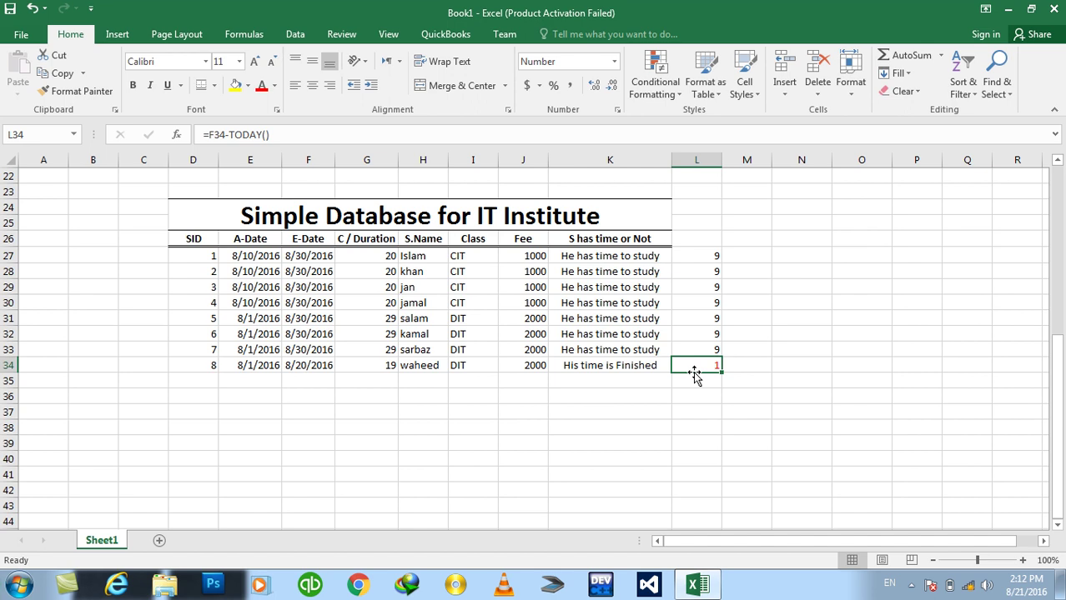
pyautogui.click(672, 100)
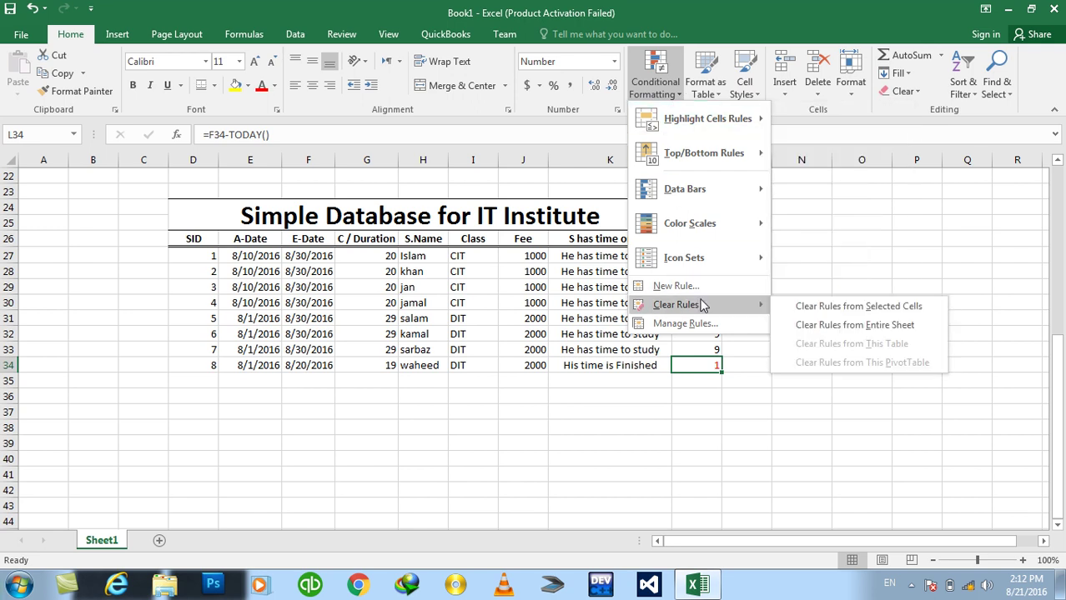
pyautogui.moveTo(692, 305)
pyautogui.press('Escape')
pyautogui.press('Escape')
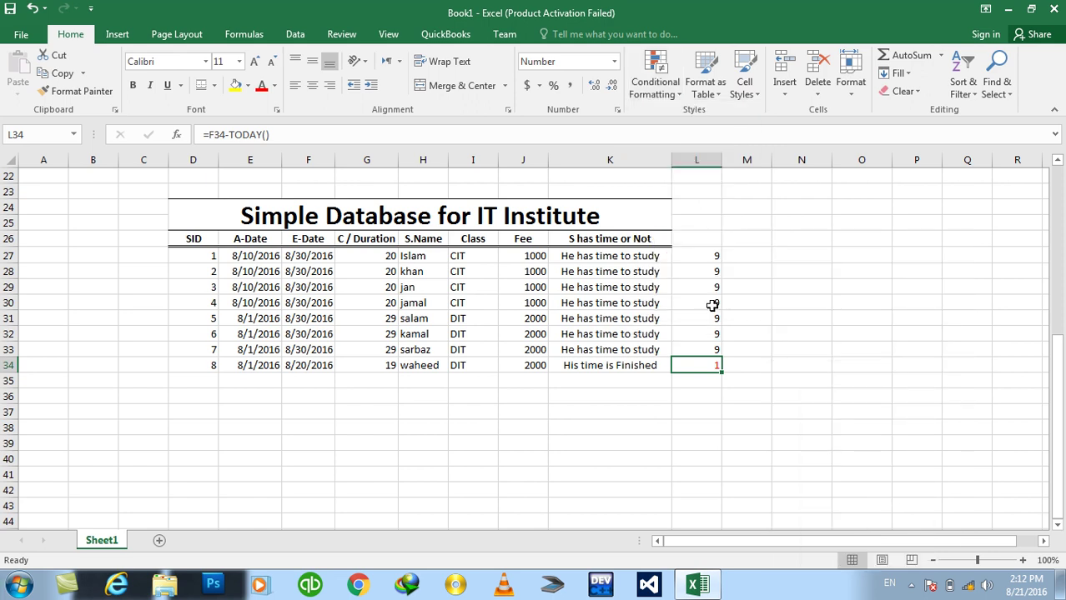